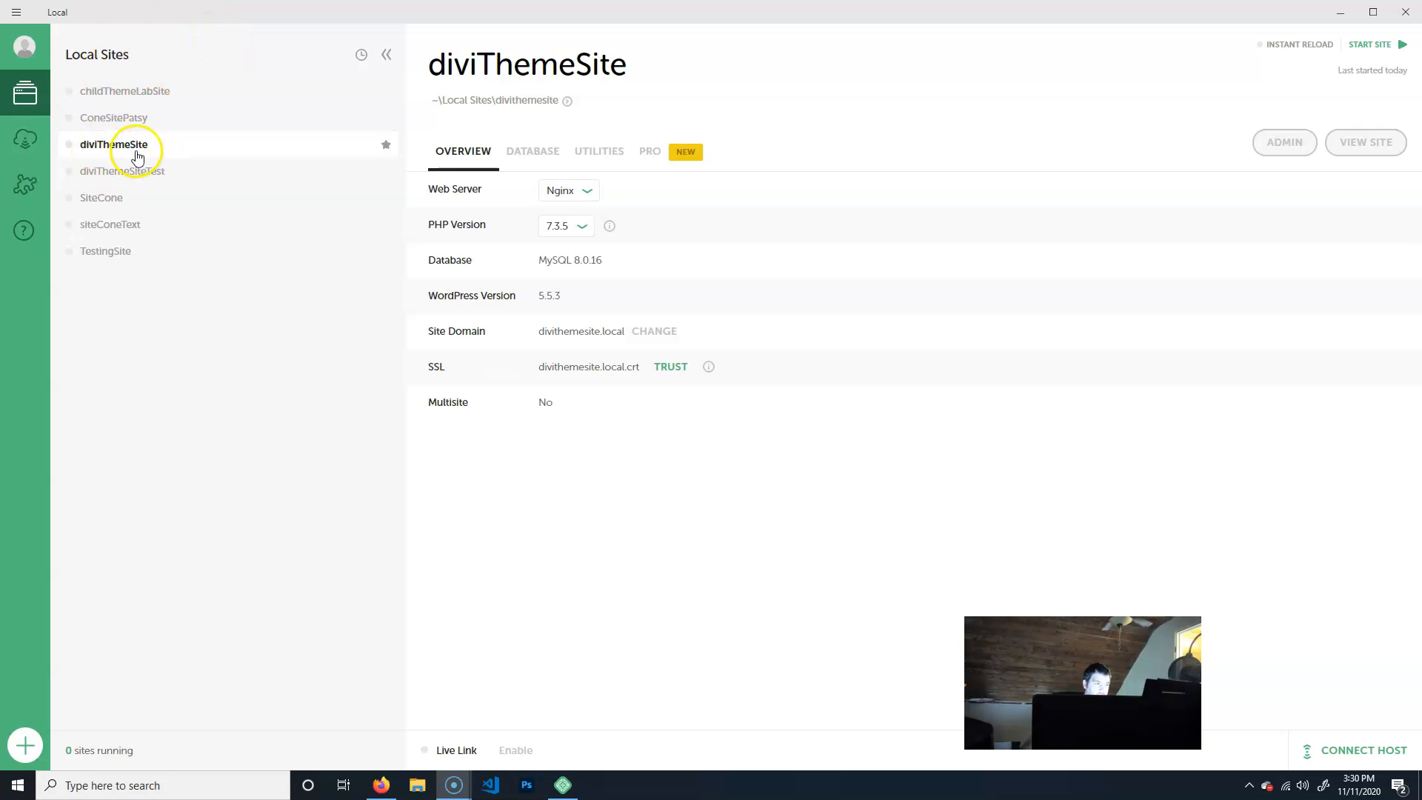
- Start the diviThemeSite local site and open the Pages list in its WordPress admin
{"action": "left_click", "coordinate": [1372, 50]}
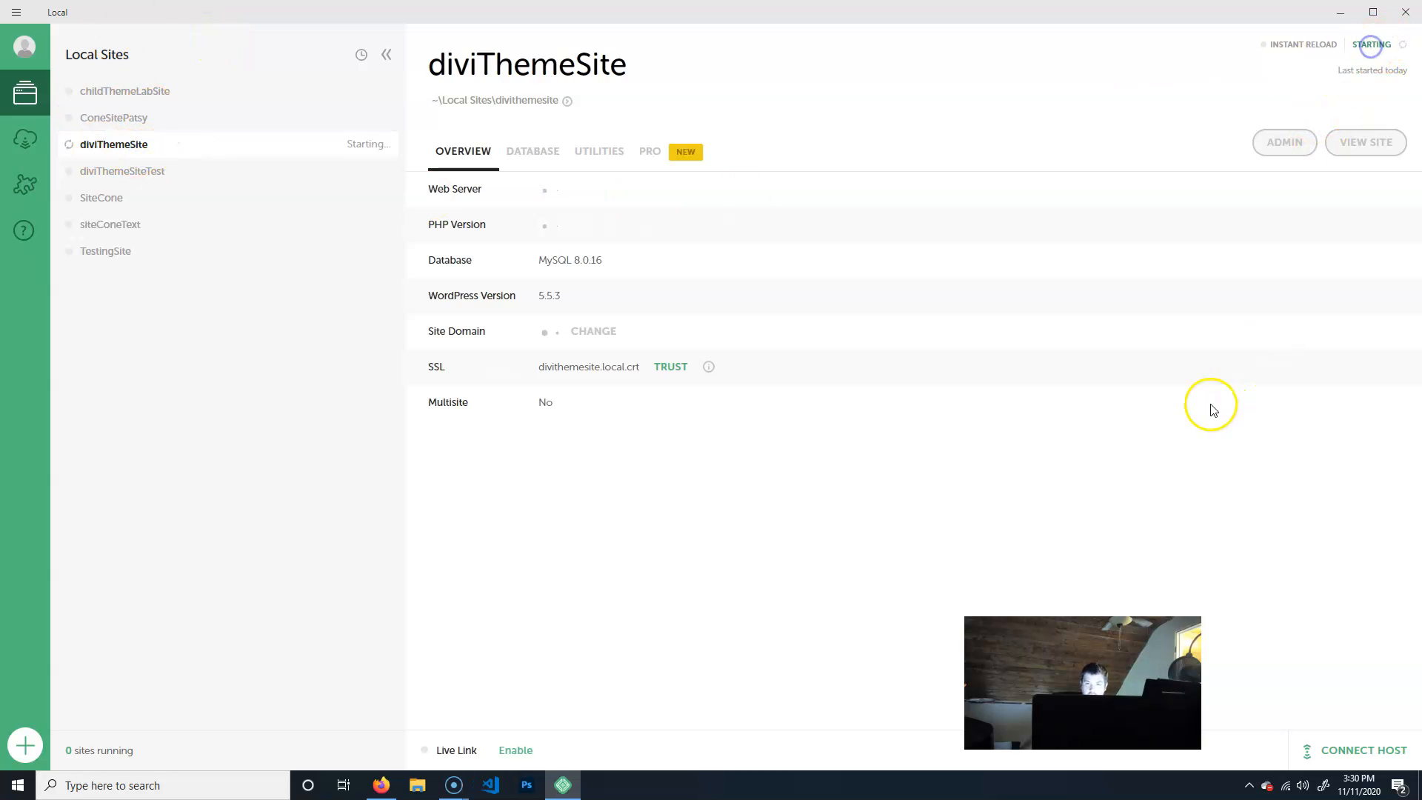
{"action": "left_click", "coordinate": [1265, 145]}
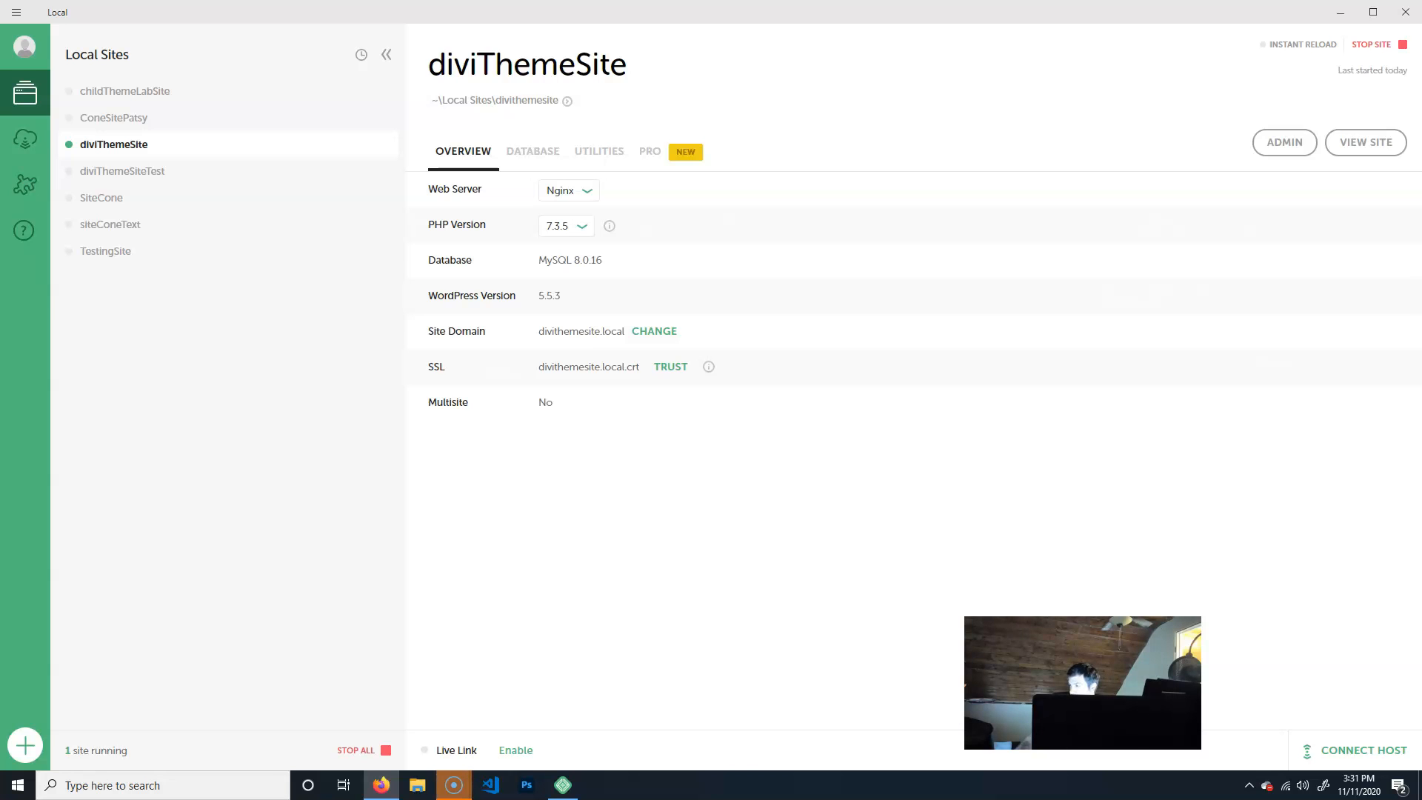
{"action": "left_click_drag", "start_coordinate": [1199, 799], "coordinate": [560, 3]}
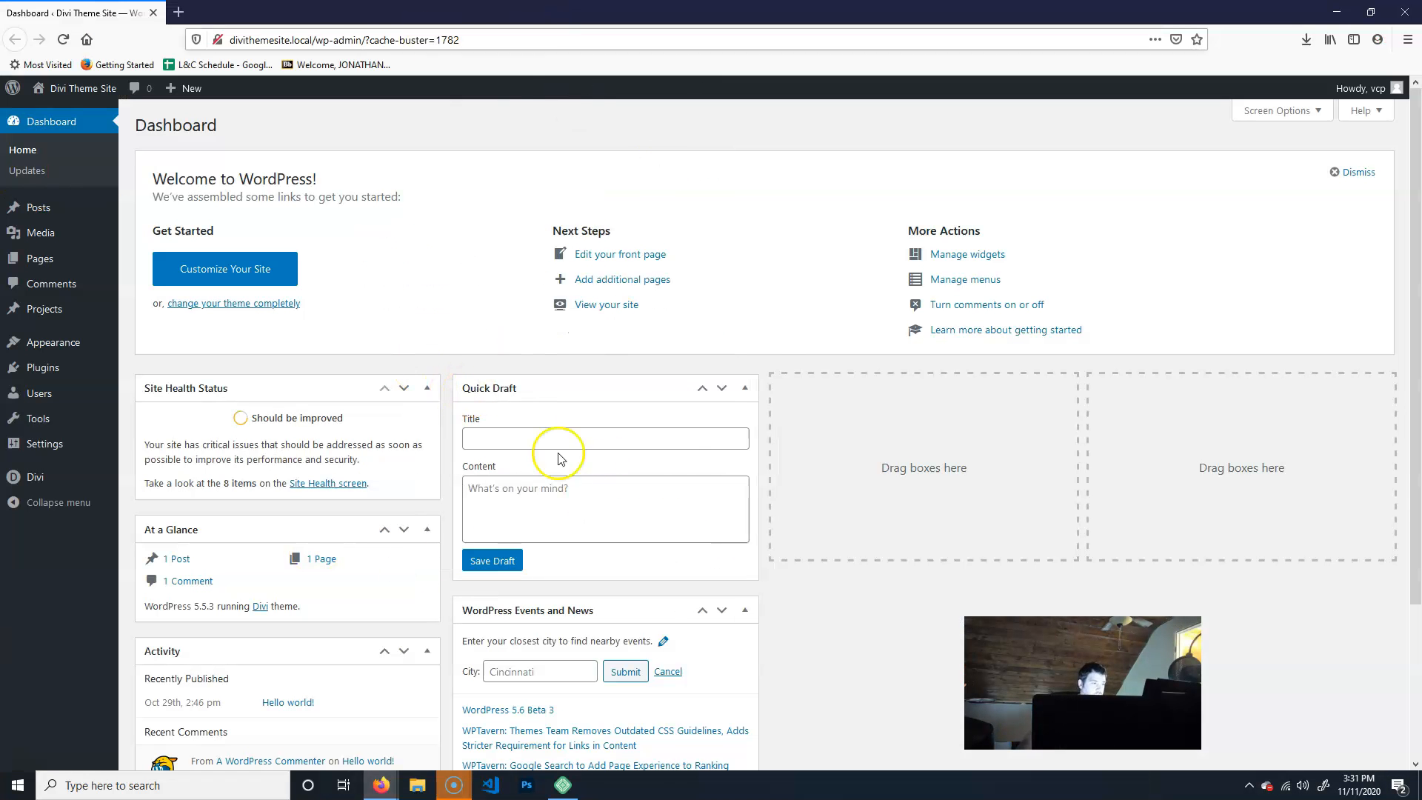
{"action": "left_click", "coordinate": [70, 261]}
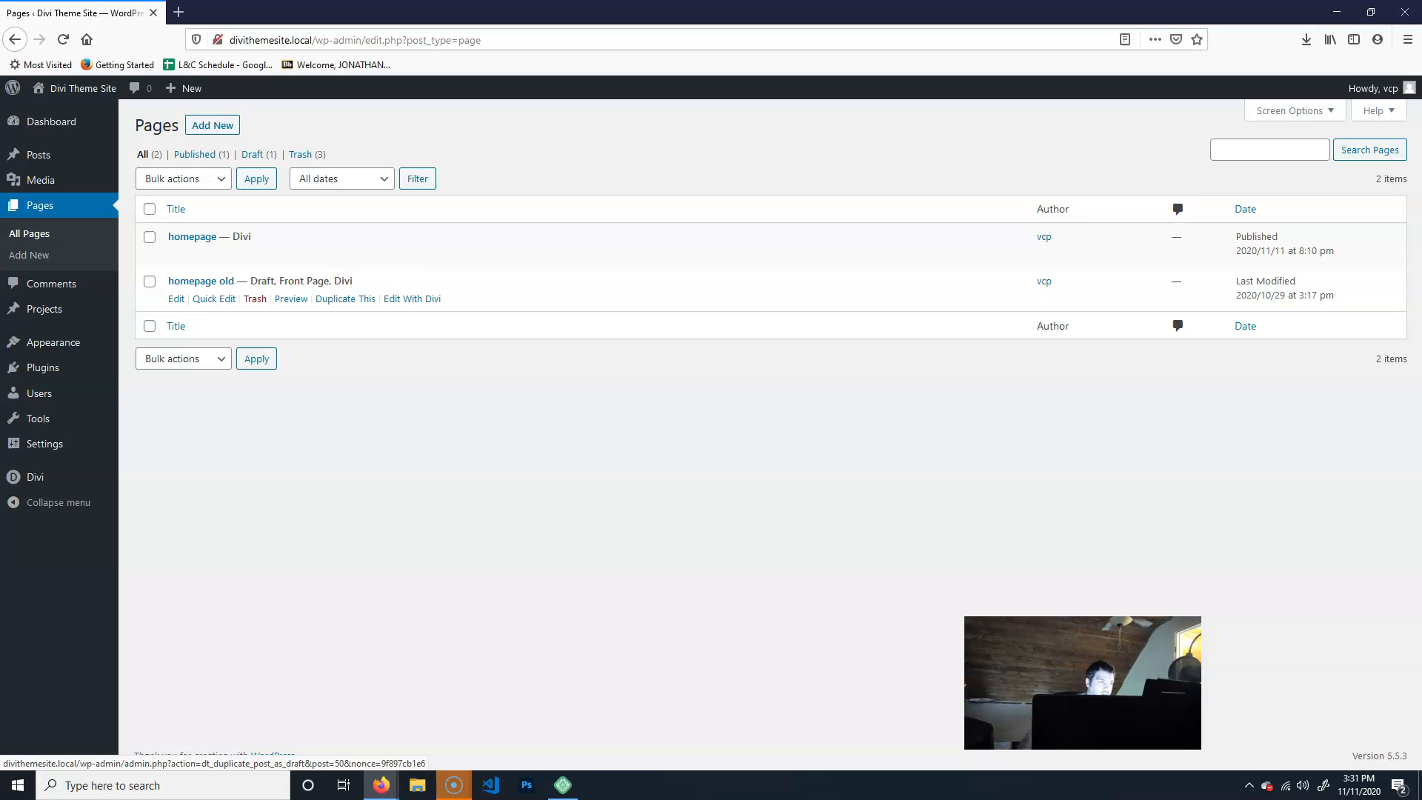
- View the published homepage and examine its slider, text, customer testimonial and Featured Work sections
{"action": "left_click", "coordinate": [279, 254]}
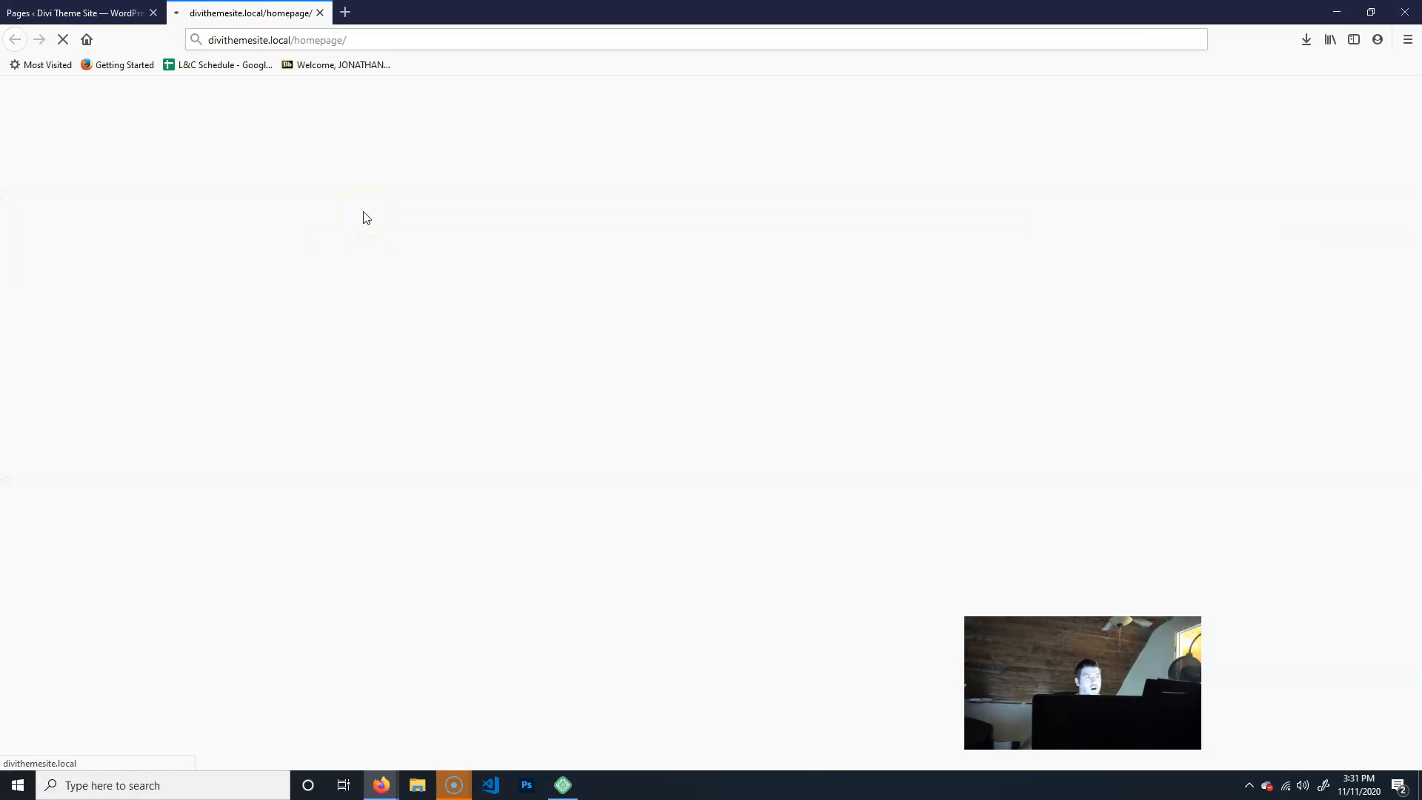
{"action": "left_click", "coordinate": [82, 12]}
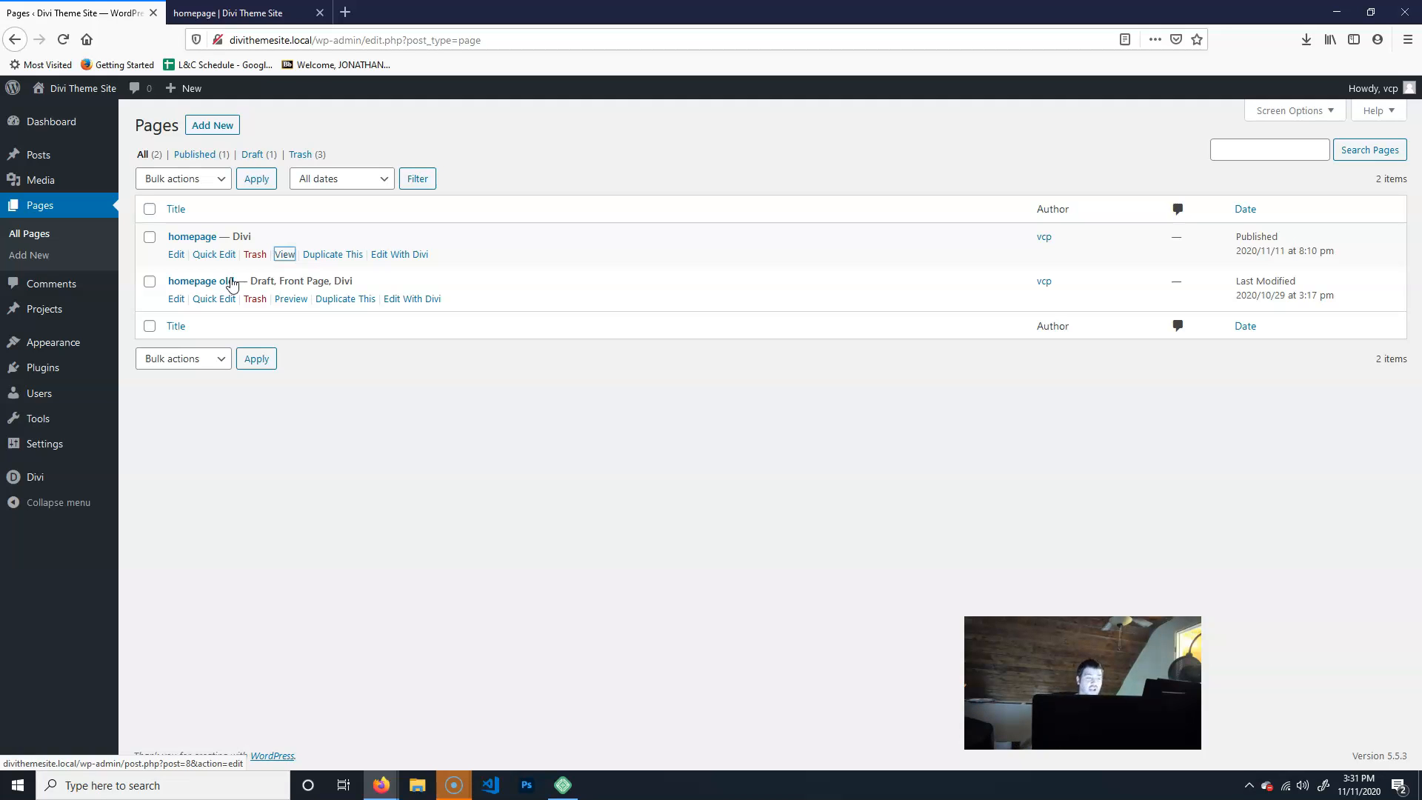
{"action": "left_click", "coordinate": [237, 13]}
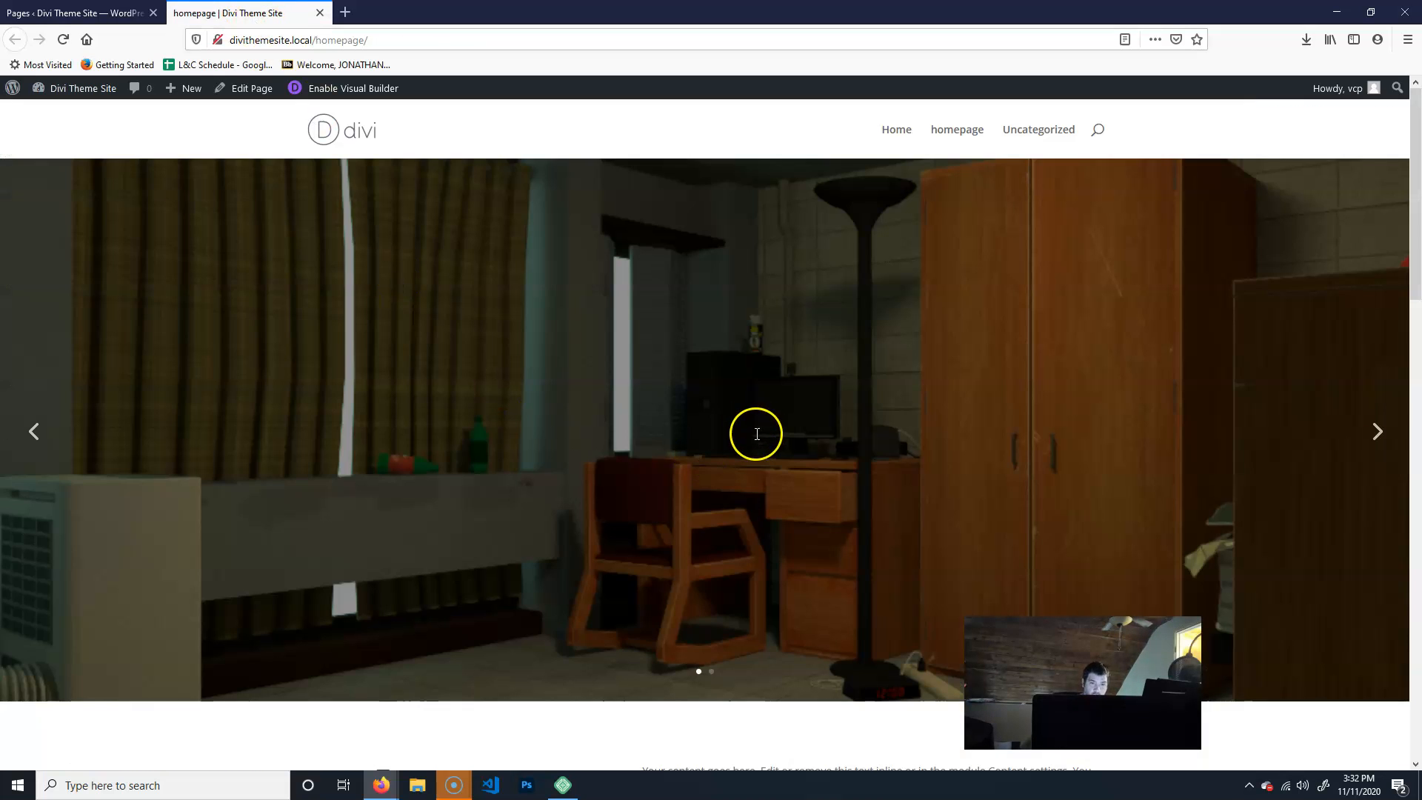
{"action": "scroll", "coordinate": [709, 539], "scroll_direction": "down", "scroll_amount": 15}
{"action": "scroll", "coordinate": [707, 548], "scroll_direction": "down", "scroll_amount": 2}
{"action": "scroll", "coordinate": [711, 556], "scroll_direction": "up", "scroll_amount": 15}
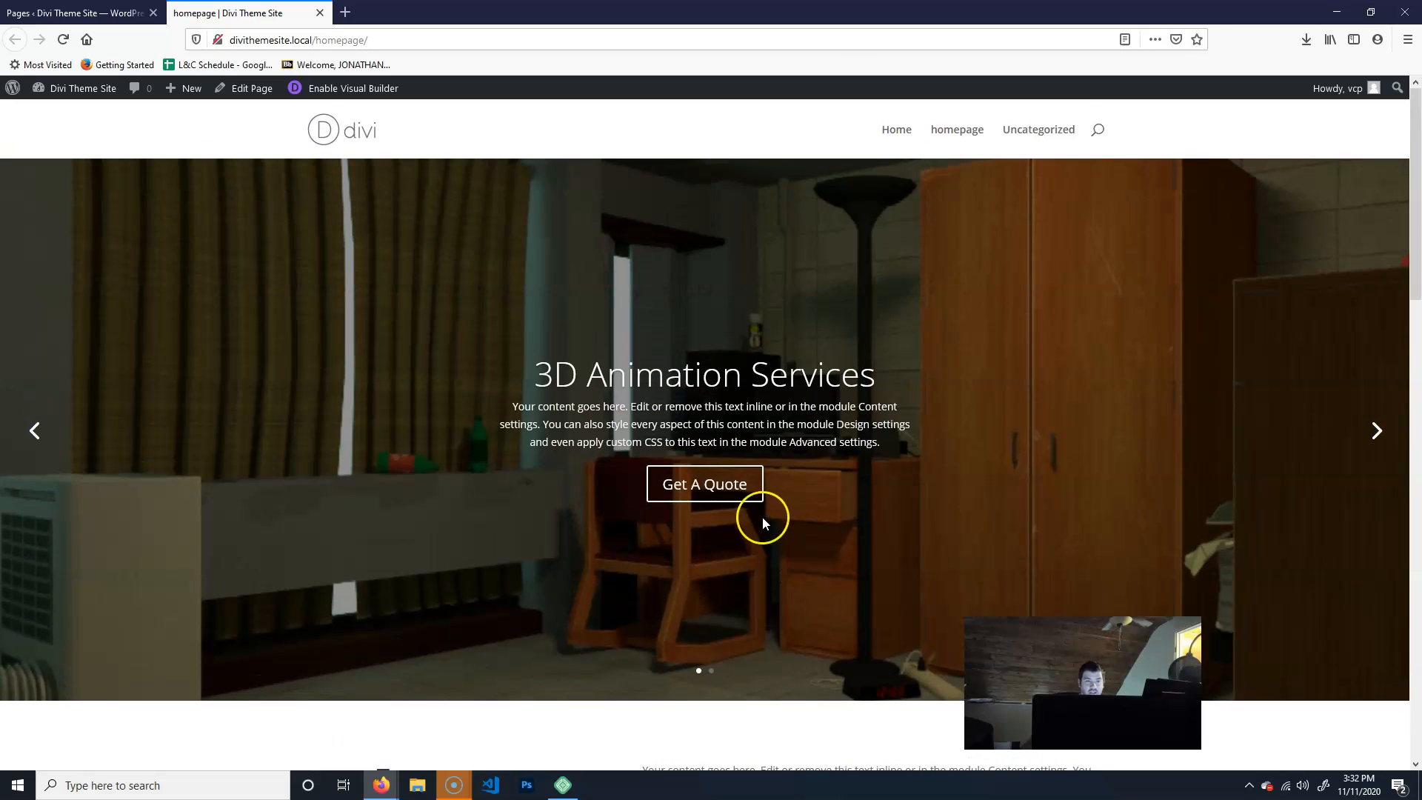
{"action": "scroll", "coordinate": [786, 529], "scroll_direction": "down", "scroll_amount": 12}
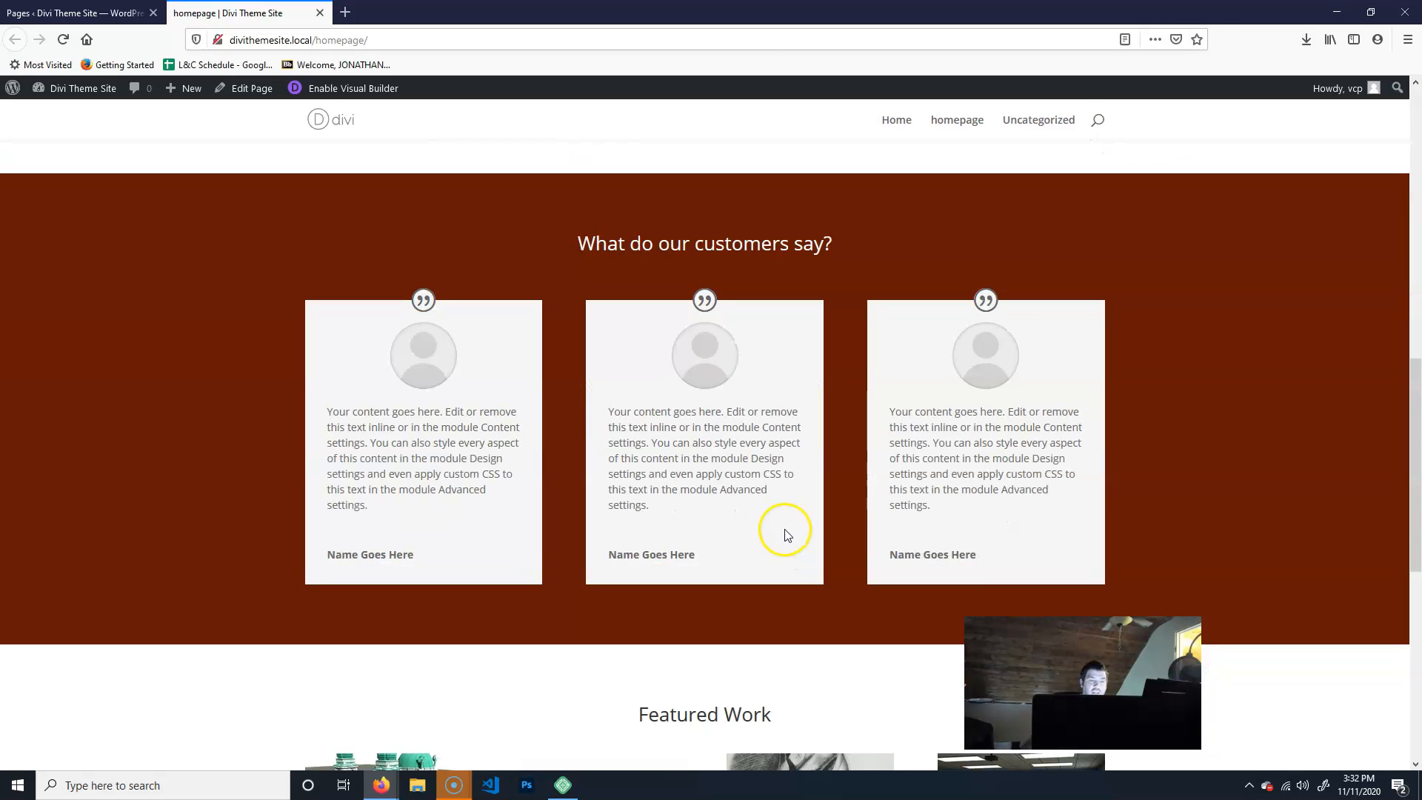
{"action": "scroll", "coordinate": [789, 532], "scroll_direction": "up", "scroll_amount": 12}
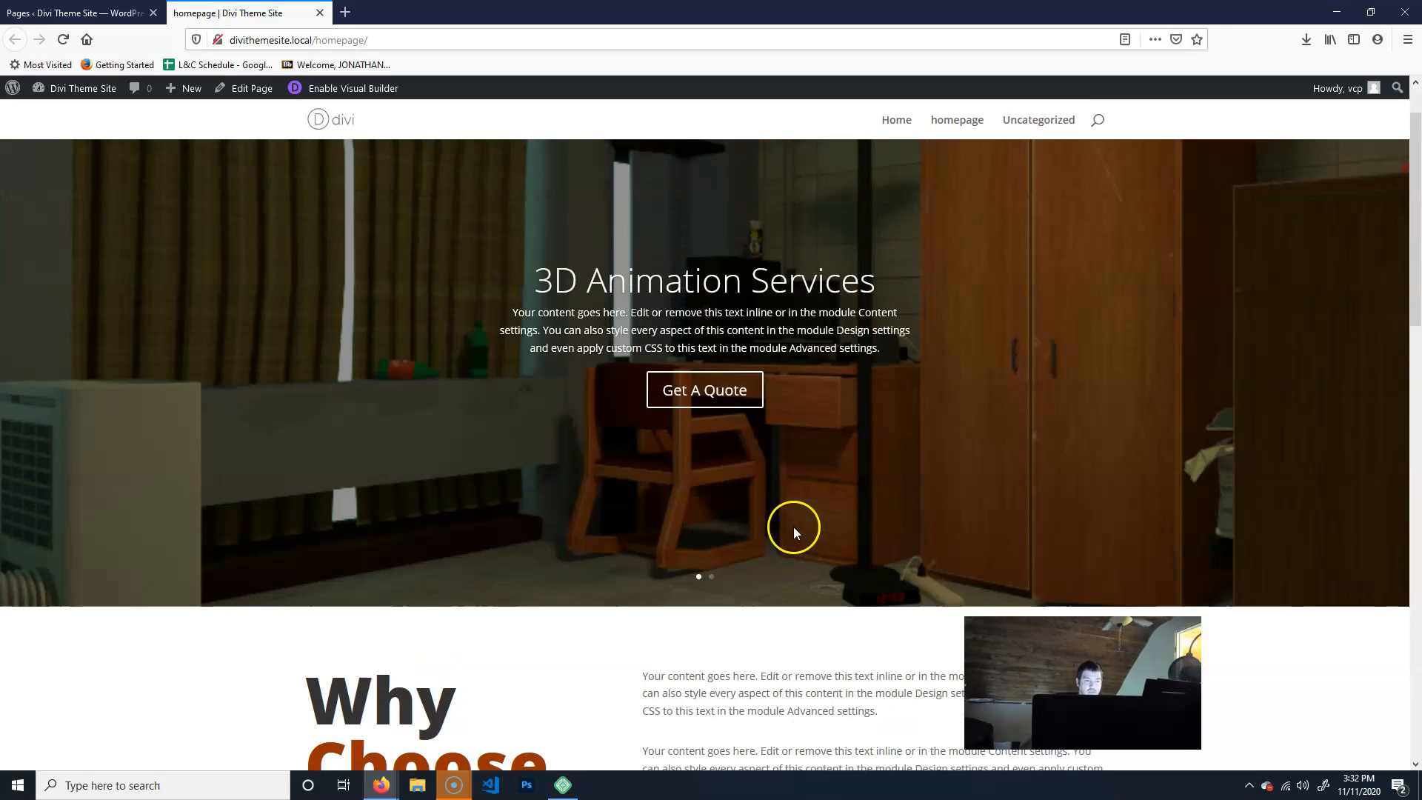
- Duplicate the published homepage as a draft from the WordPress Pages list
{"action": "left_click", "coordinate": [74, 12]}
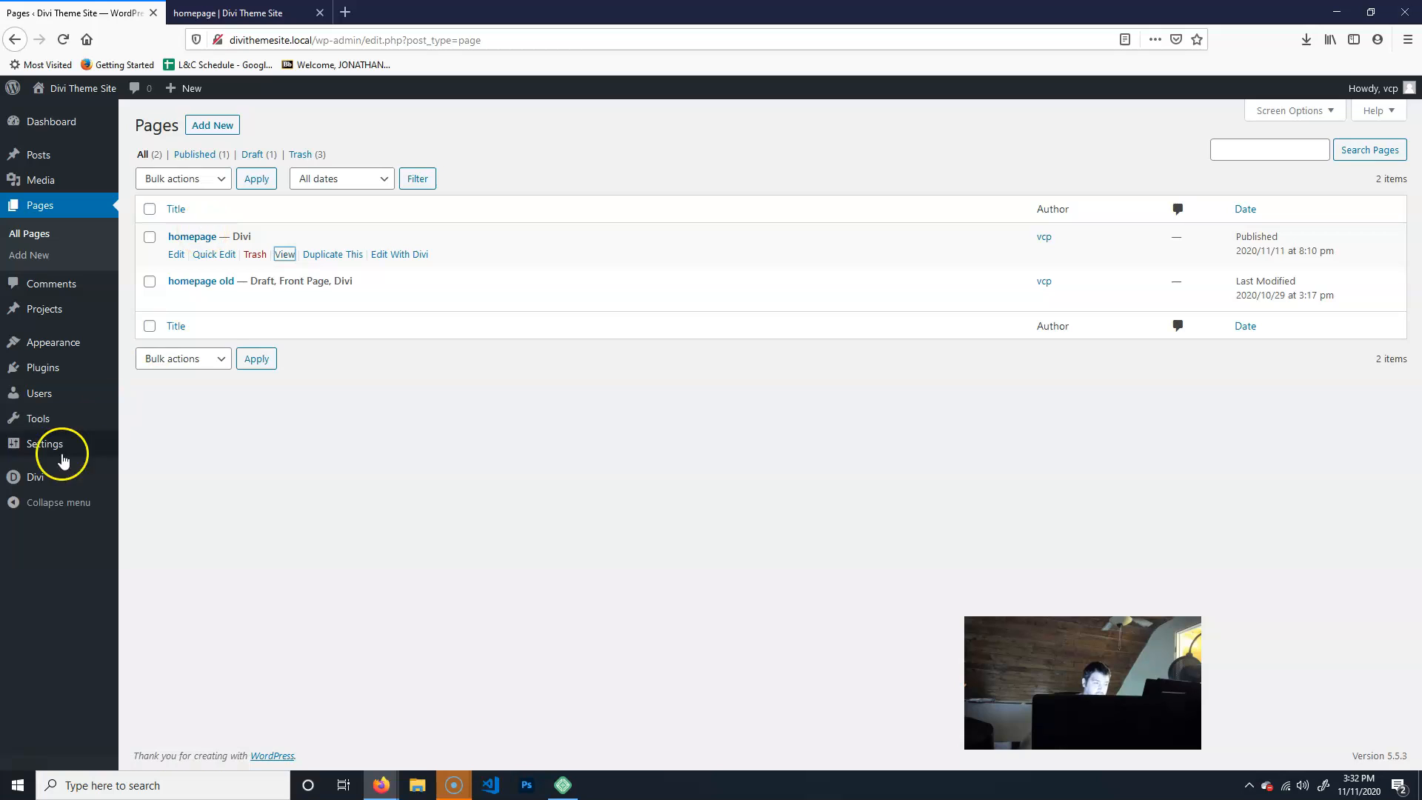
{"action": "mouse_move", "coordinate": [20, 345]}
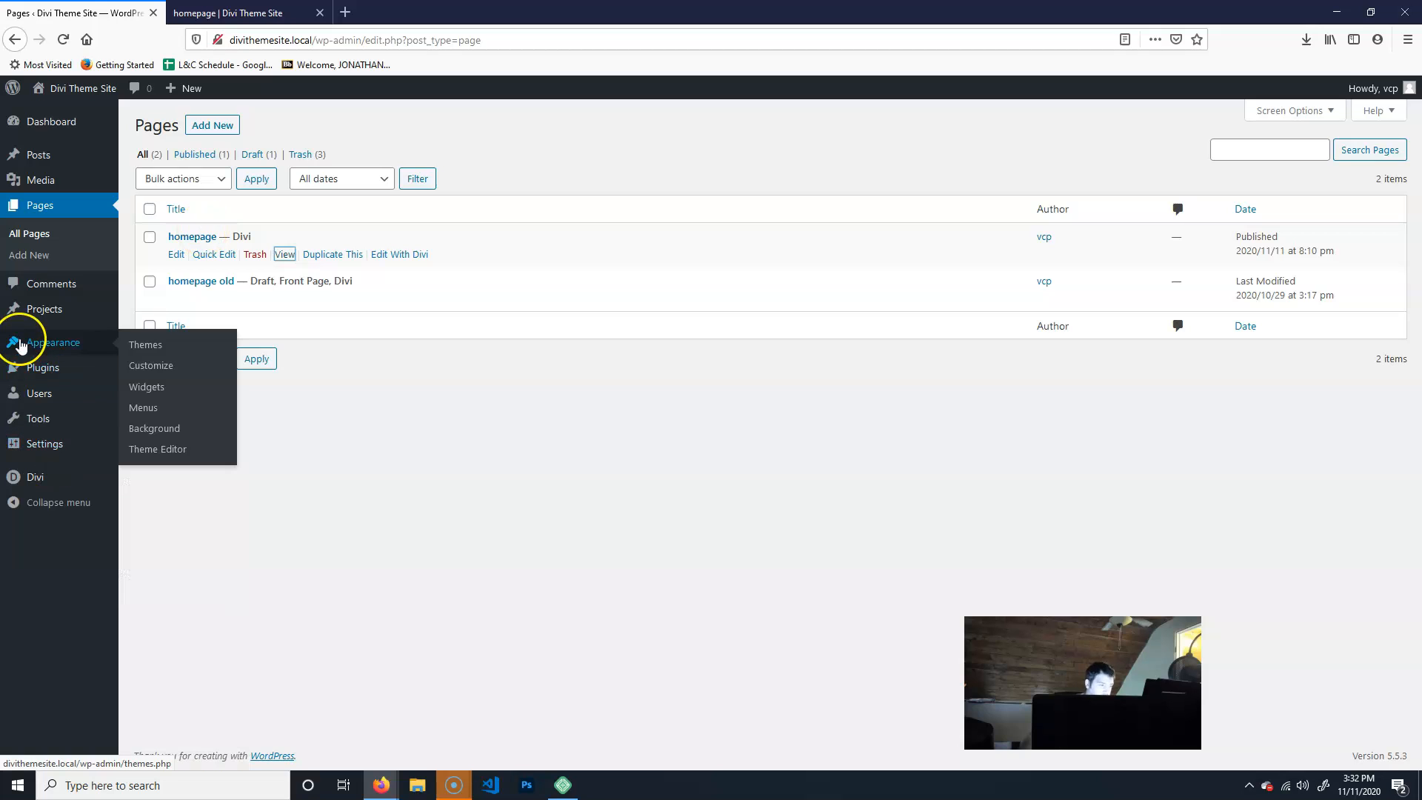
{"action": "left_click", "coordinate": [49, 374]}
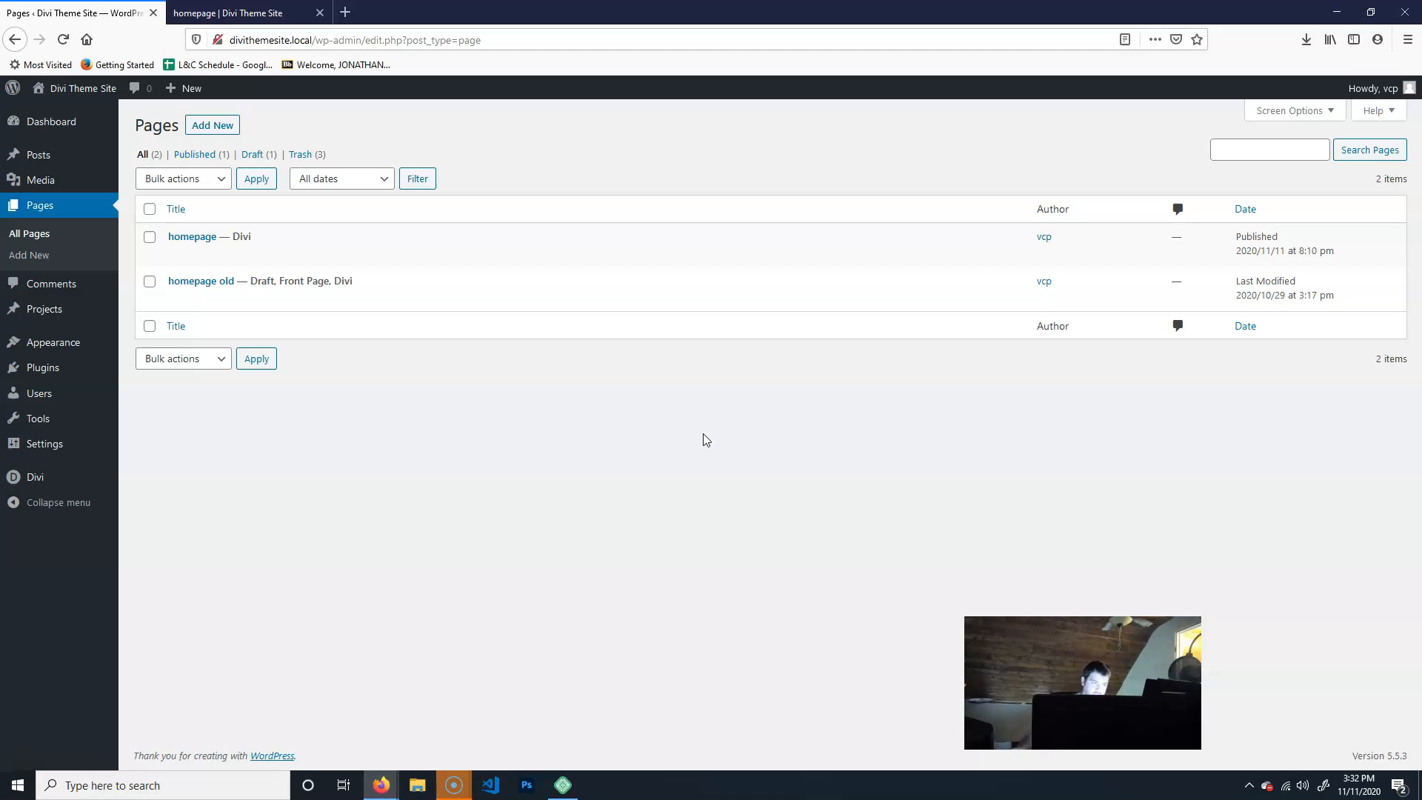
{"action": "mouse_move", "coordinate": [190, 247]}
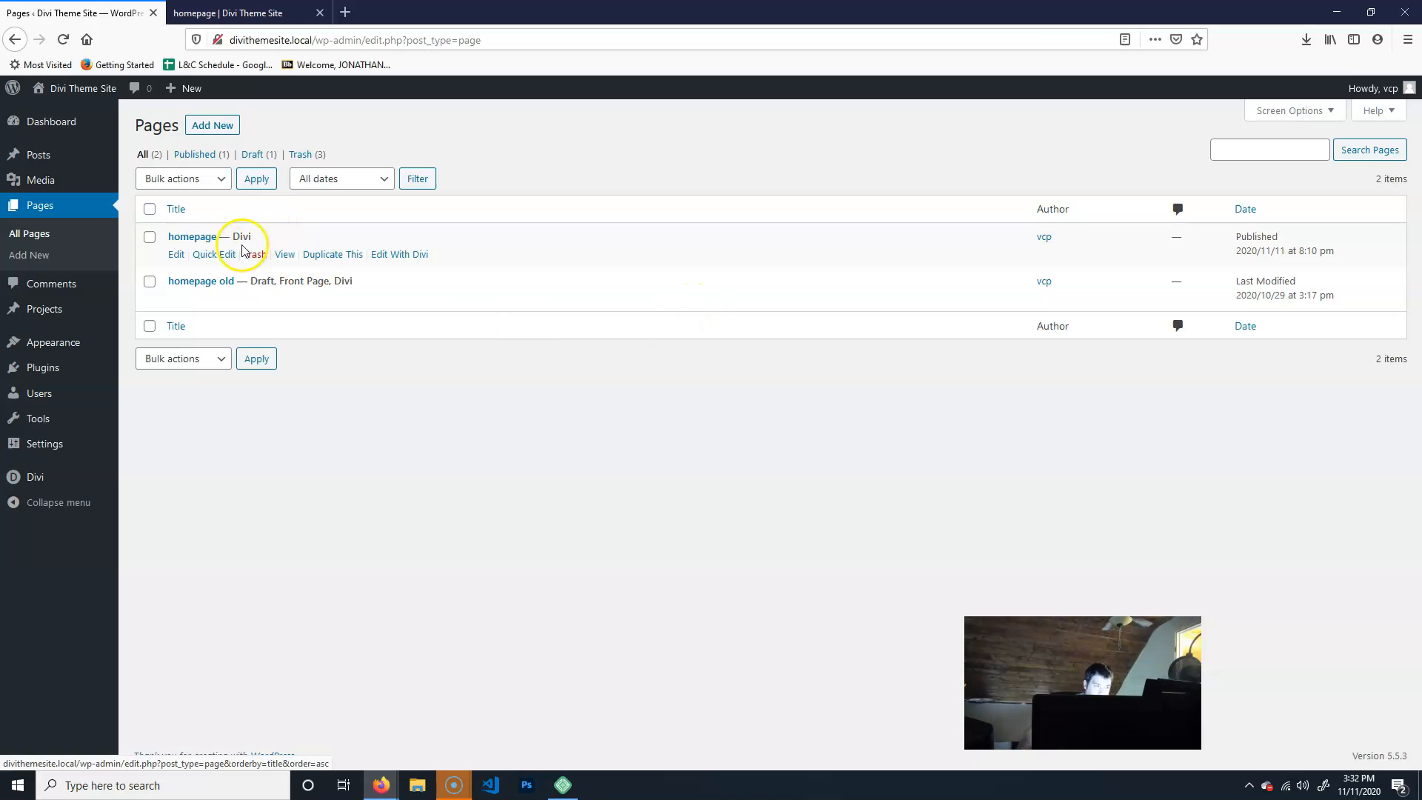
{"action": "left_click", "coordinate": [339, 258]}
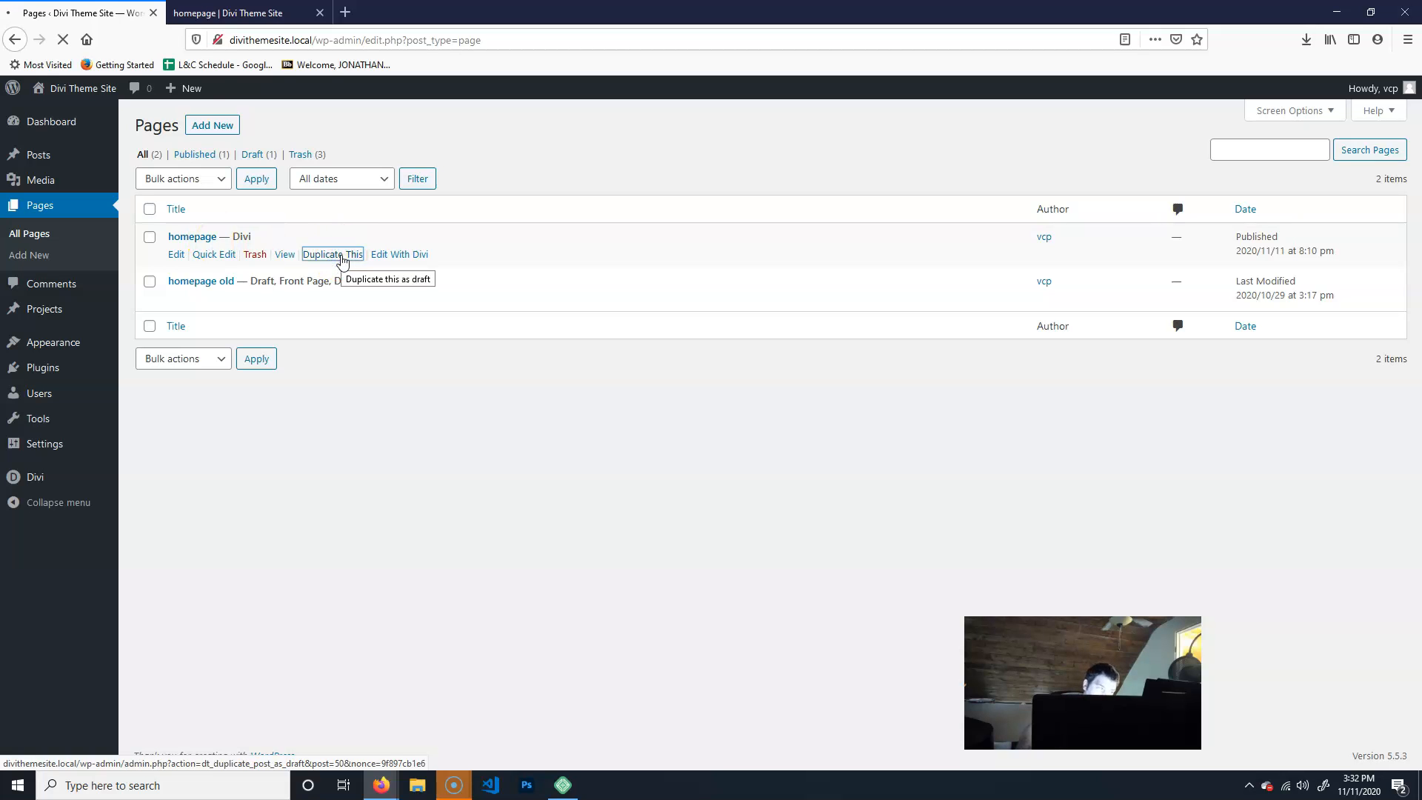
- Rename the duplicated homepage draft as 2D Work and set its status to Published
{"action": "mouse_move", "coordinate": [223, 300]}
{"action": "left_click", "coordinate": [205, 301]}
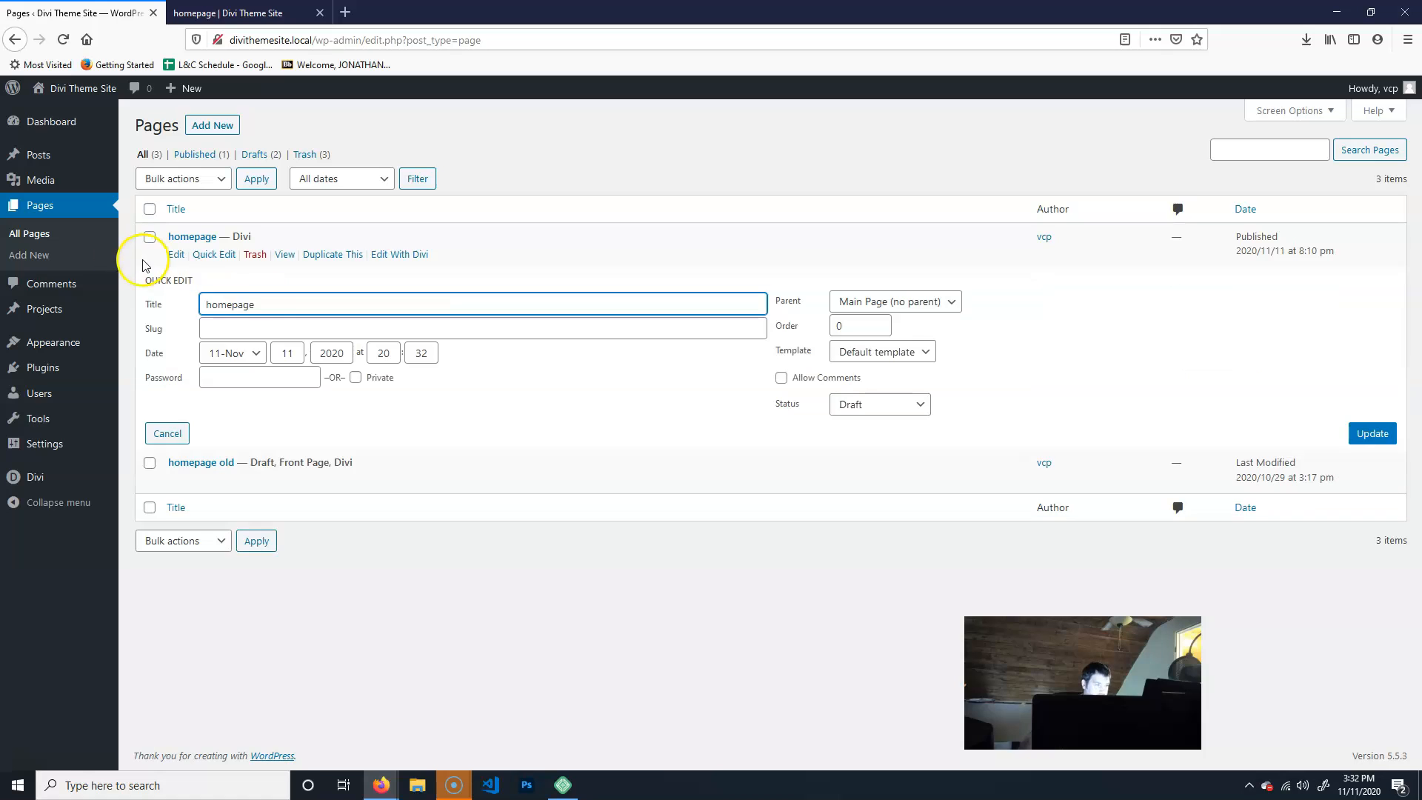
{"action": "left_click_drag", "start_coordinate": [256, 304], "coordinate": [131, 282]}
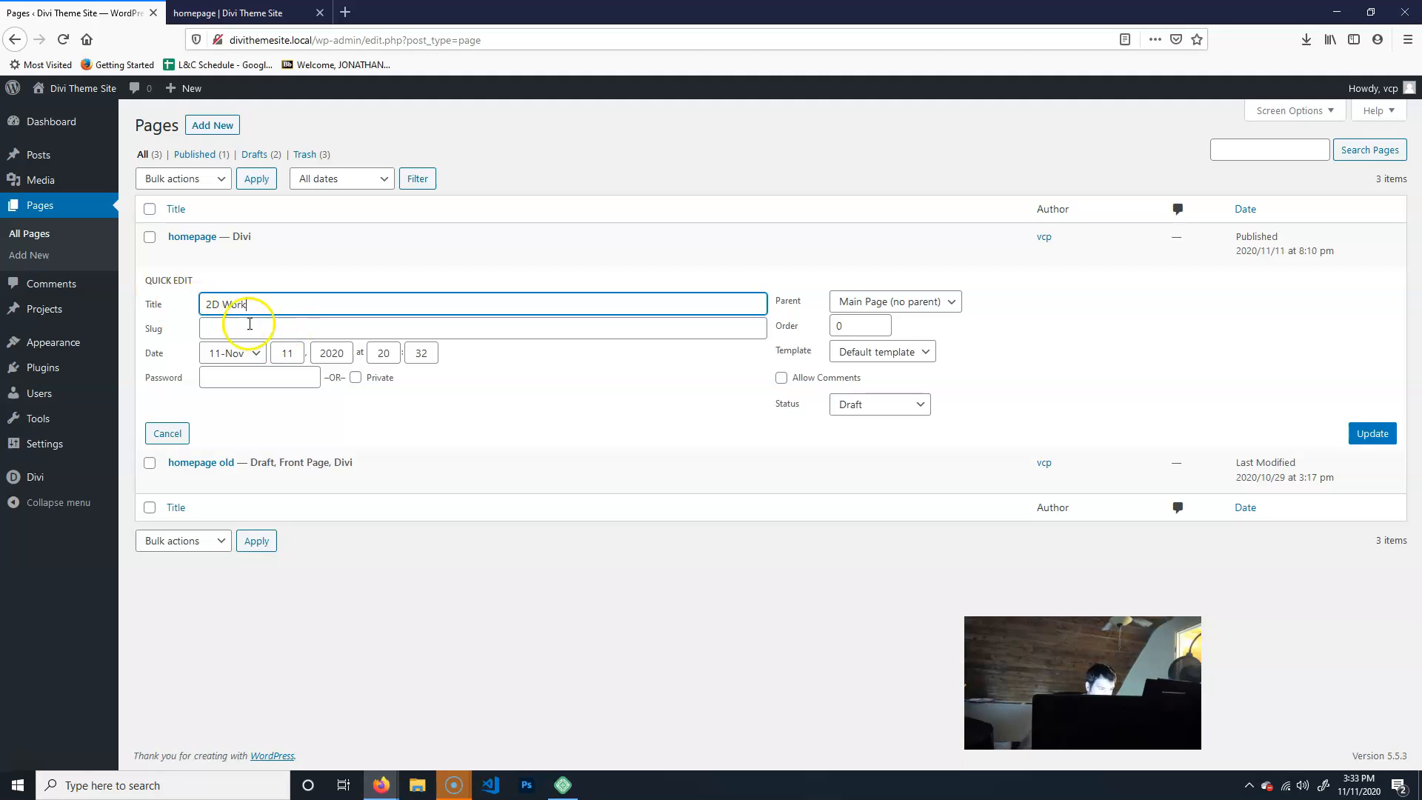
{"action": "left_click", "coordinate": [879, 405]}
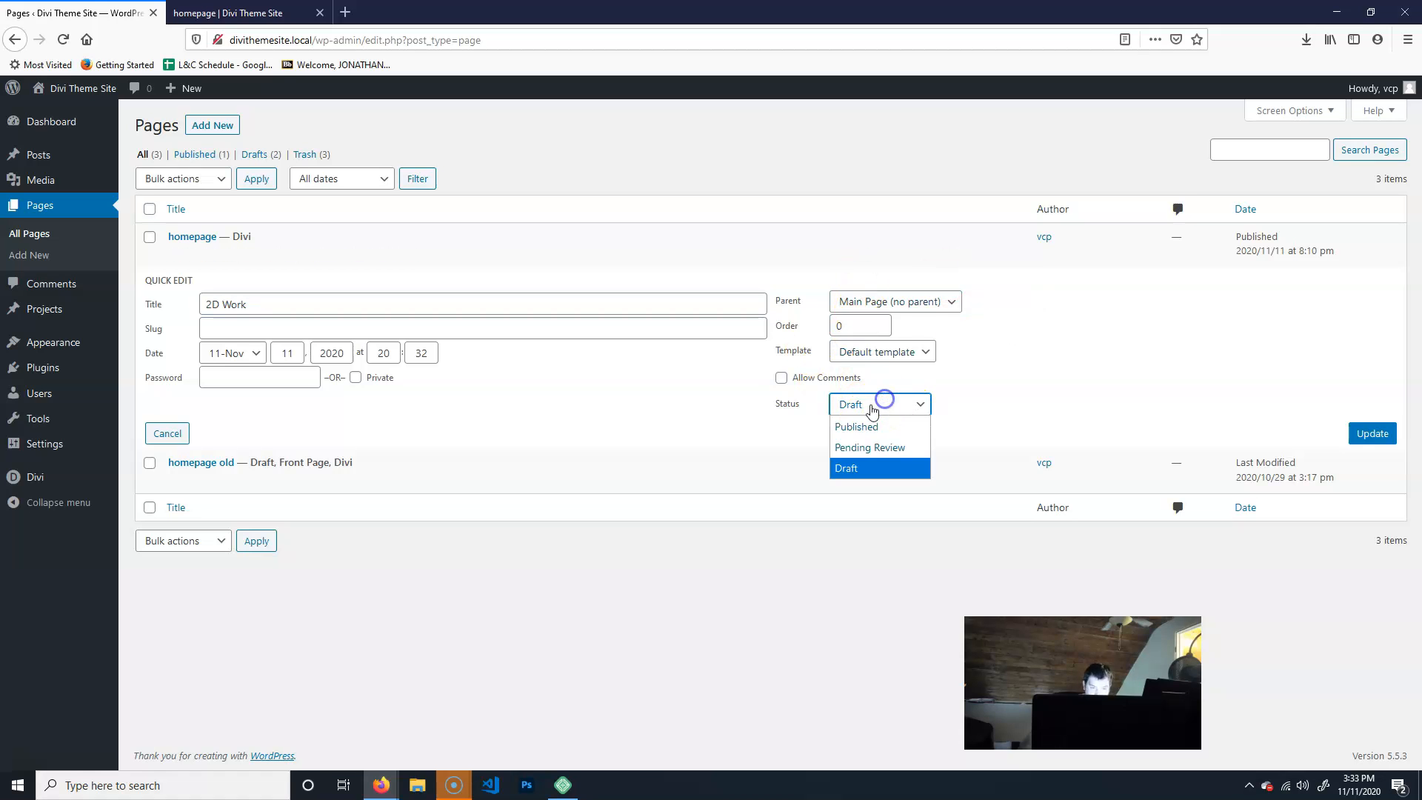
{"action": "left_click", "coordinate": [867, 428]}
{"action": "left_click", "coordinate": [1372, 433]}
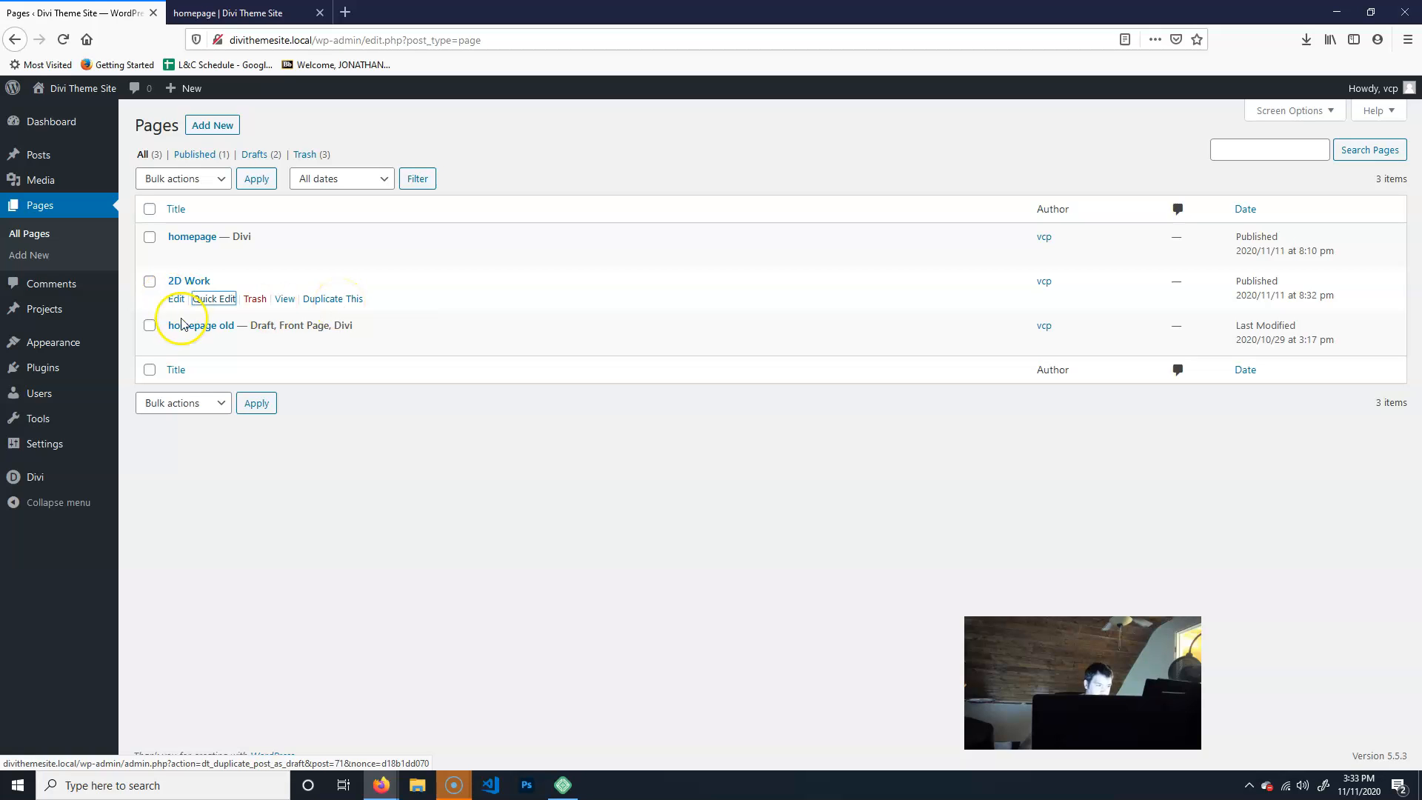
- Open the 2D Work page in the Divi Builder and delete its 3D Animation Services slider section
{"action": "left_click", "coordinate": [194, 280]}
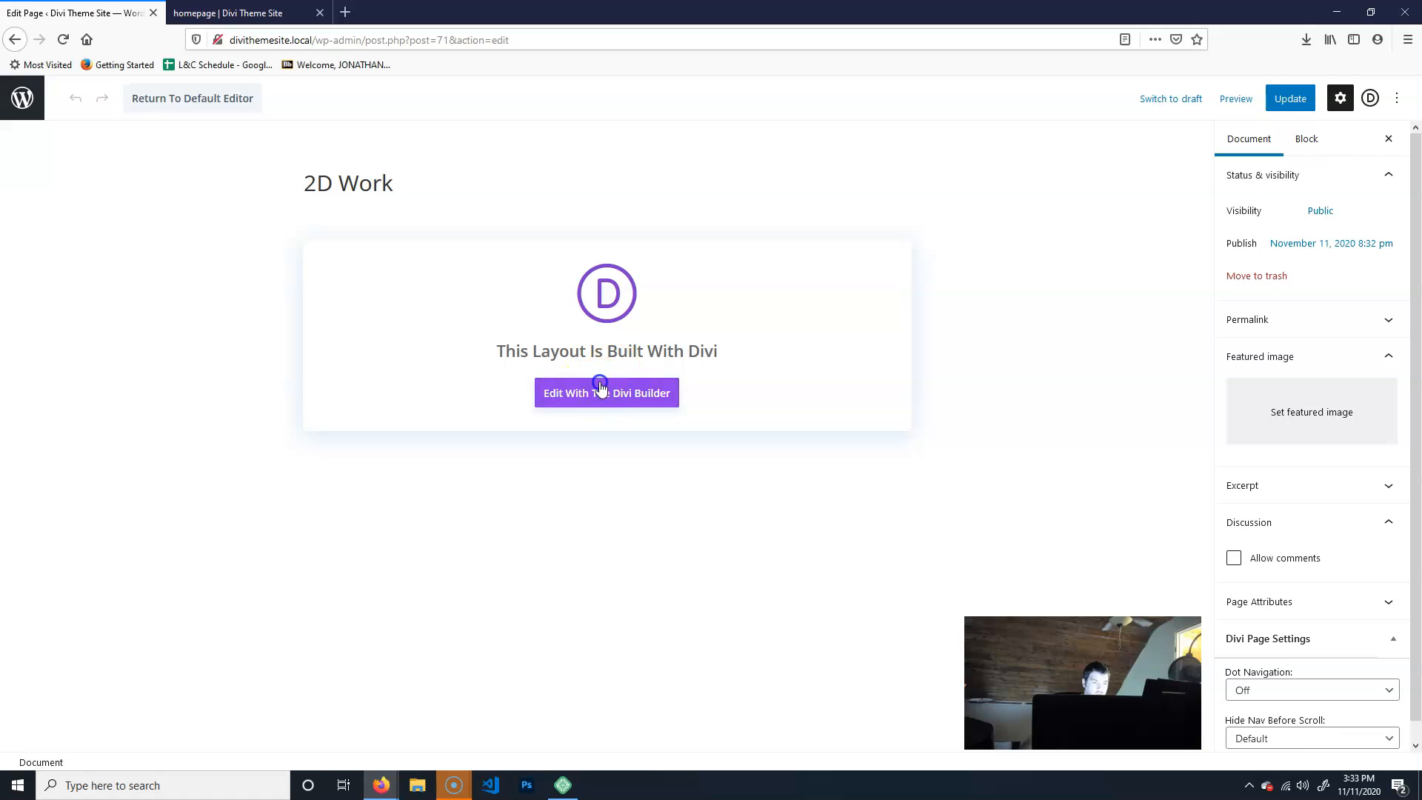
{"action": "left_click", "coordinate": [578, 398]}
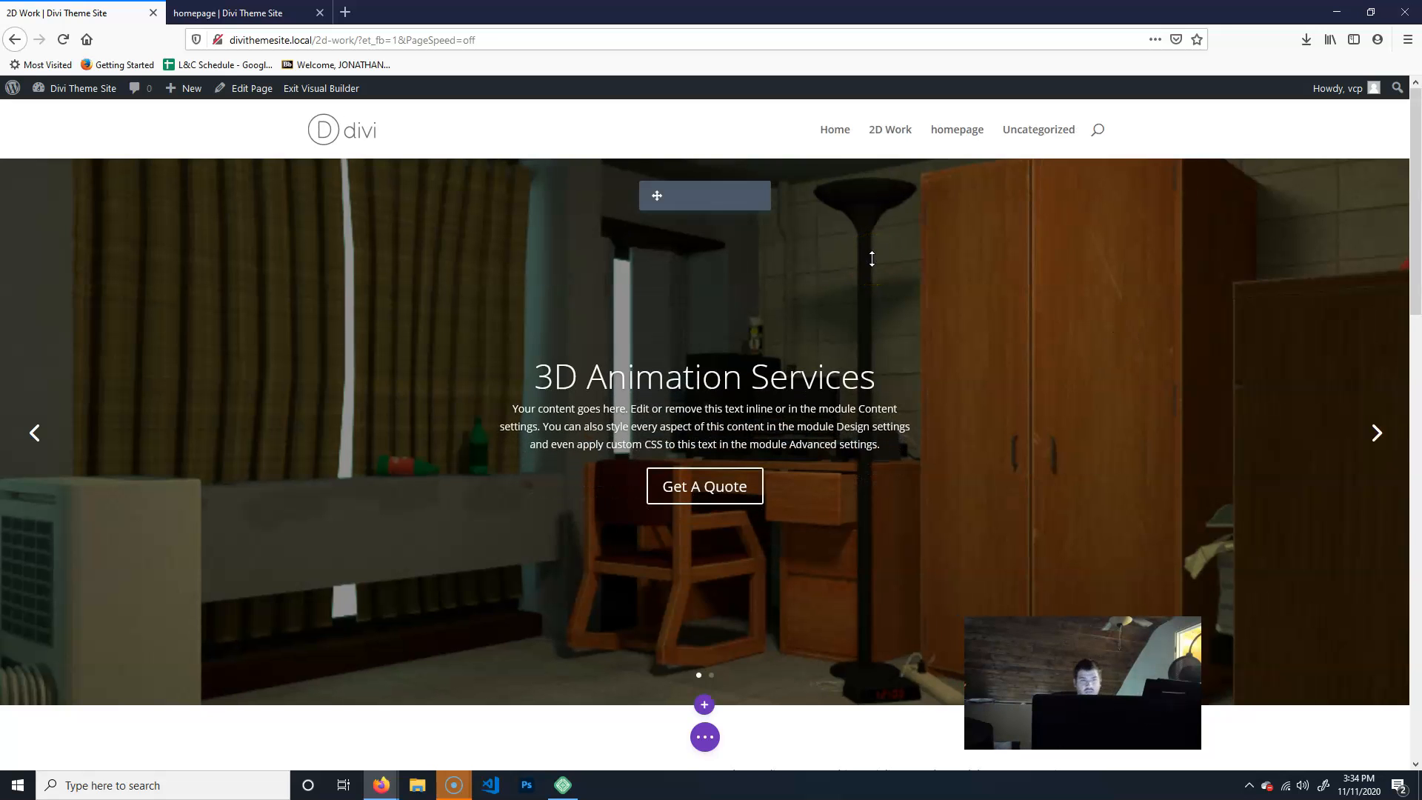
{"action": "left_click", "coordinate": [820, 137]}
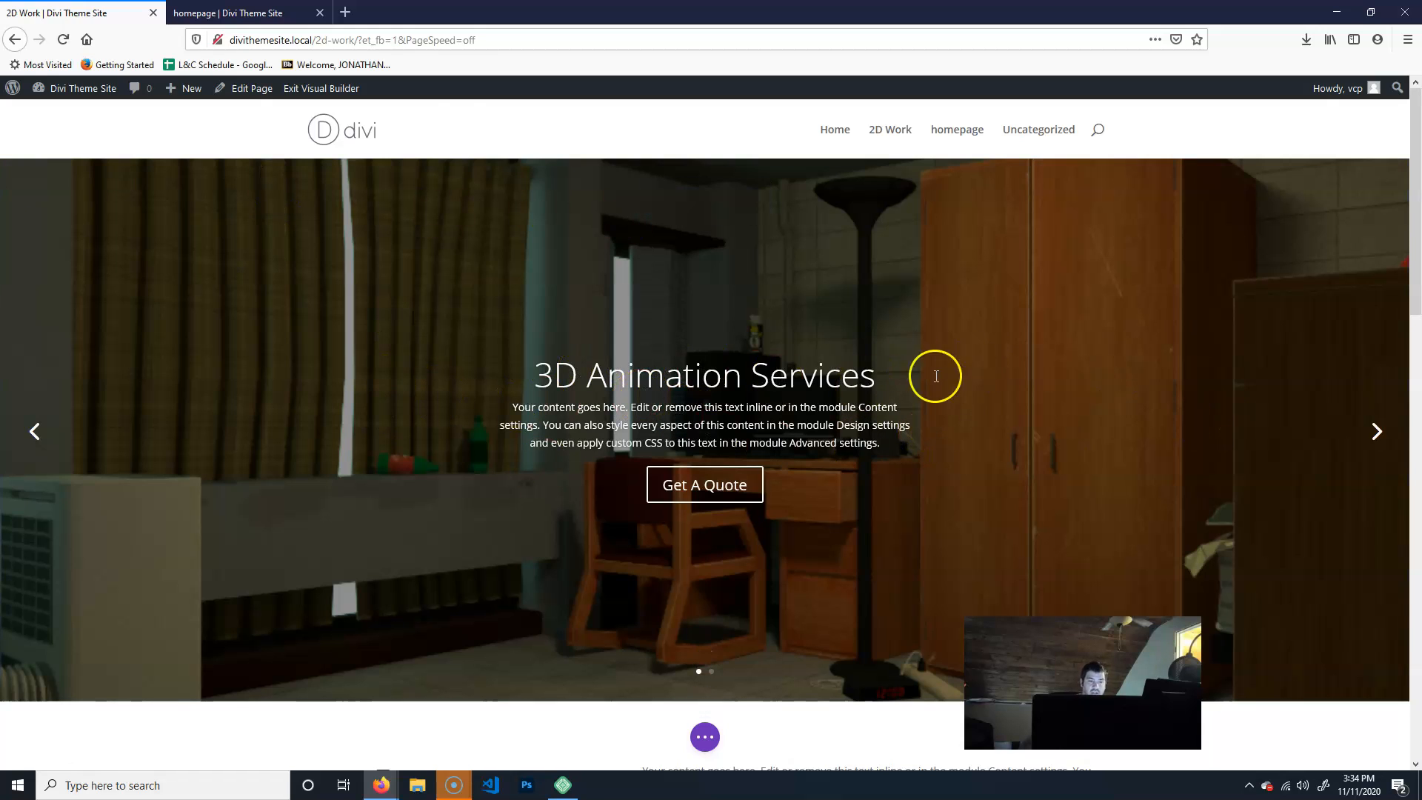
{"action": "mouse_move", "coordinate": [53, 182]}
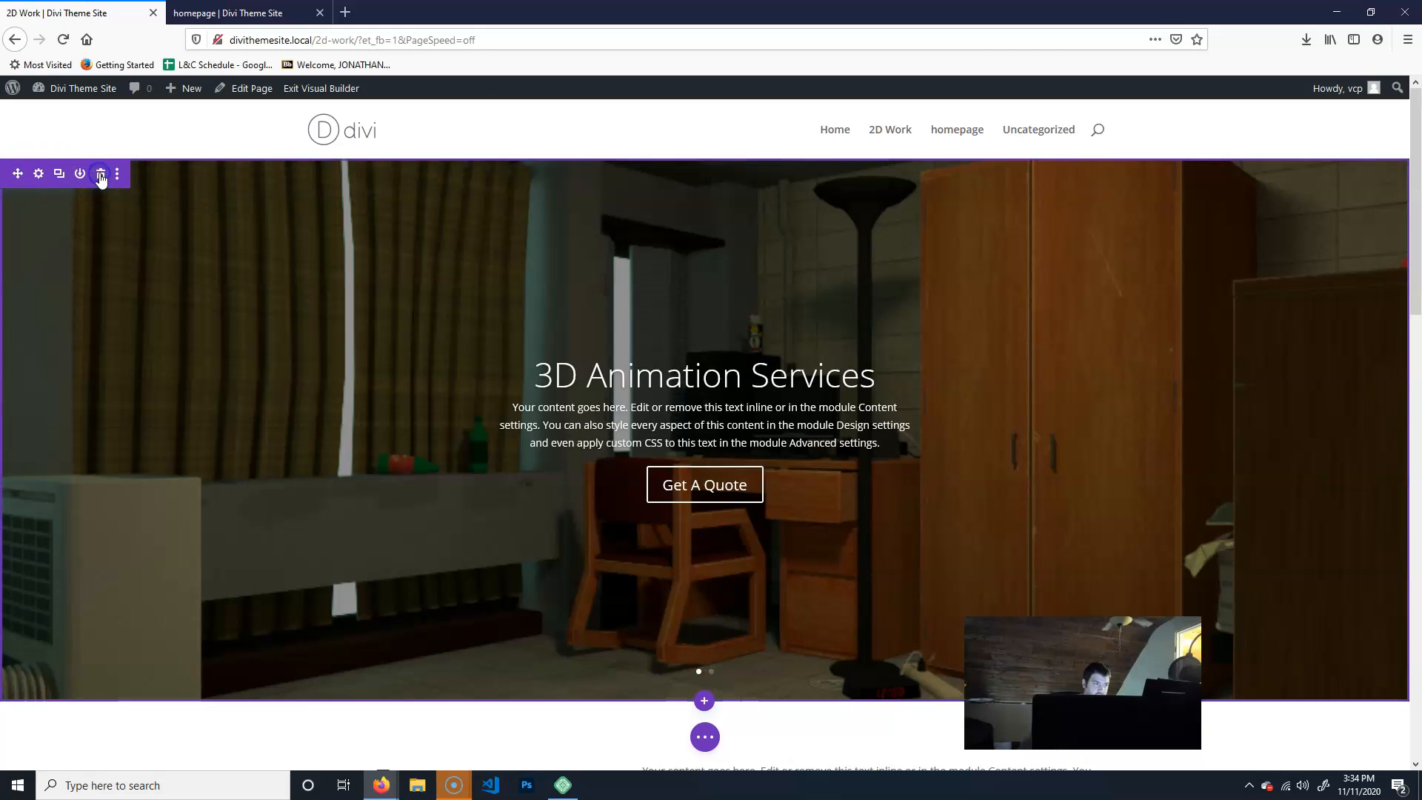
{"action": "left_click", "coordinate": [101, 175]}
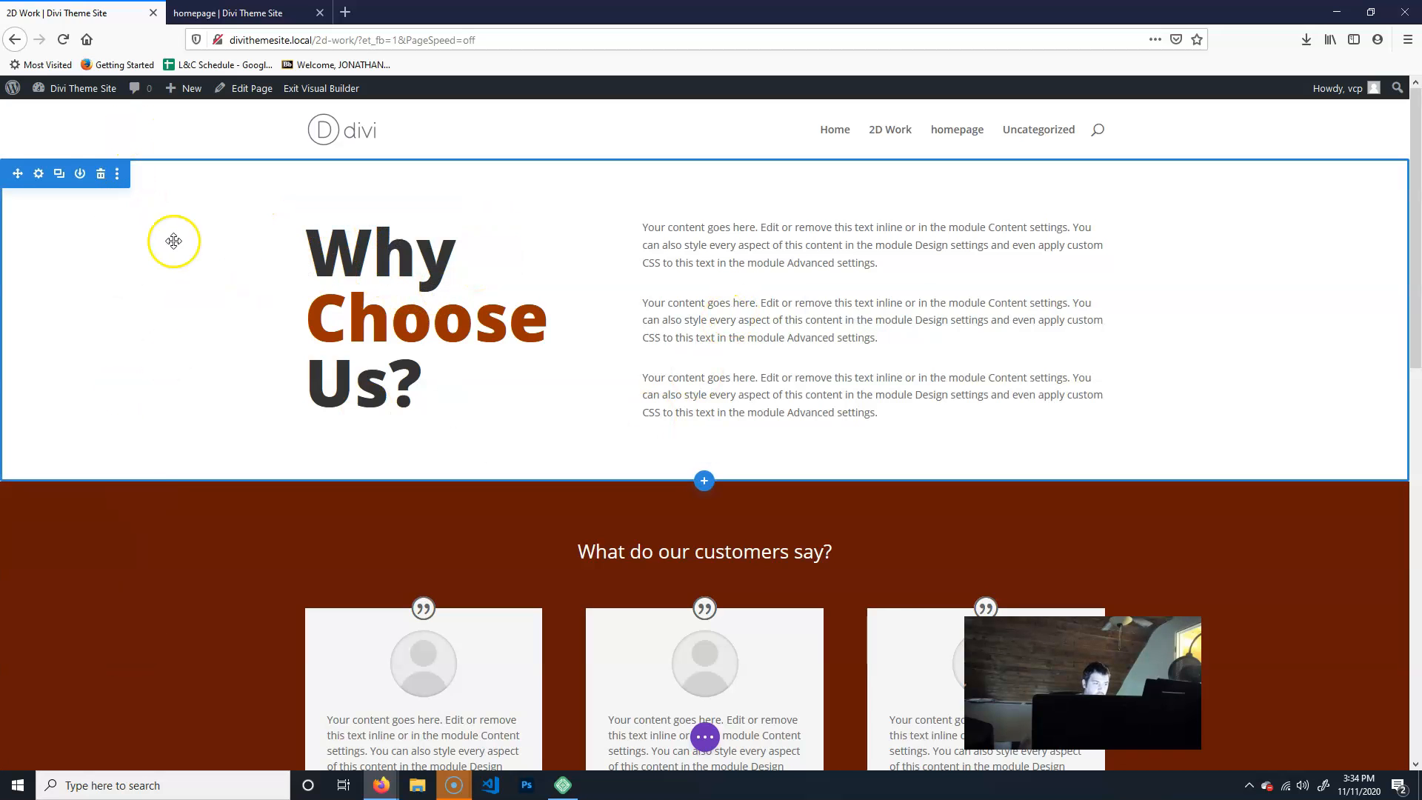
- Add a row with three equal columns below the "Why Choose Us?" row
{"action": "scroll", "coordinate": [156, 518], "scroll_direction": "down", "scroll_amount": 8}
{"action": "scroll", "coordinate": [164, 536], "scroll_direction": "up", "scroll_amount": 5}
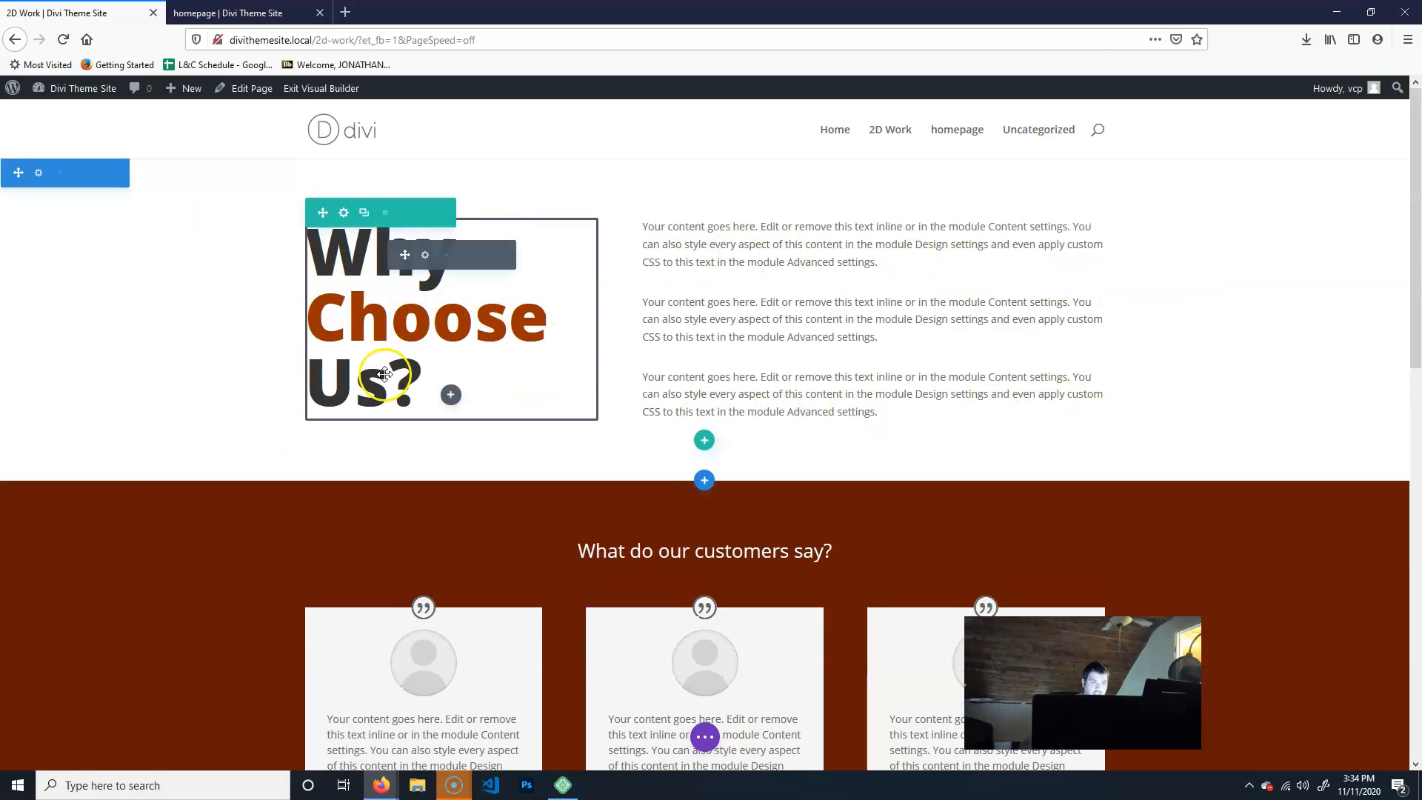
{"action": "left_click", "coordinate": [475, 171]}
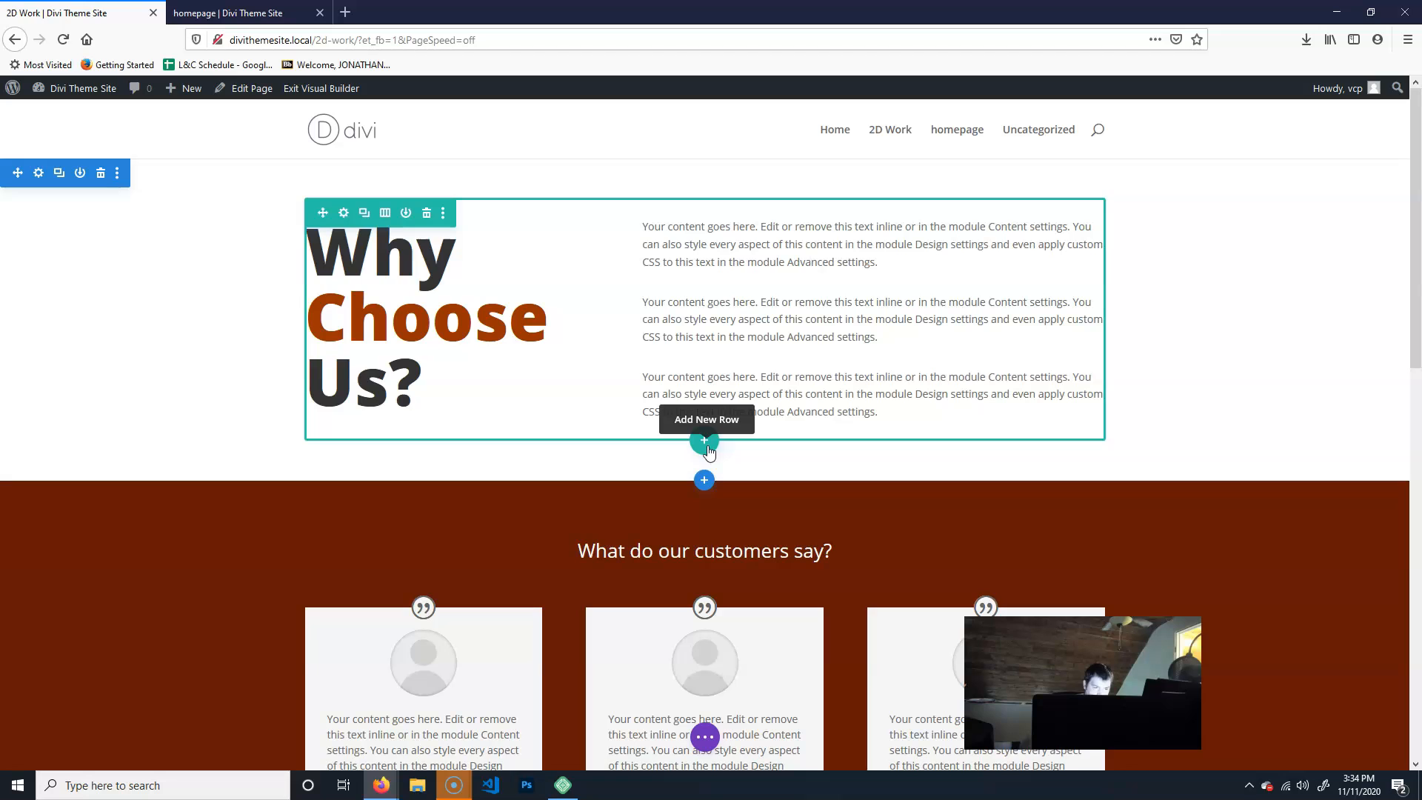
{"action": "left_click", "coordinate": [704, 442]}
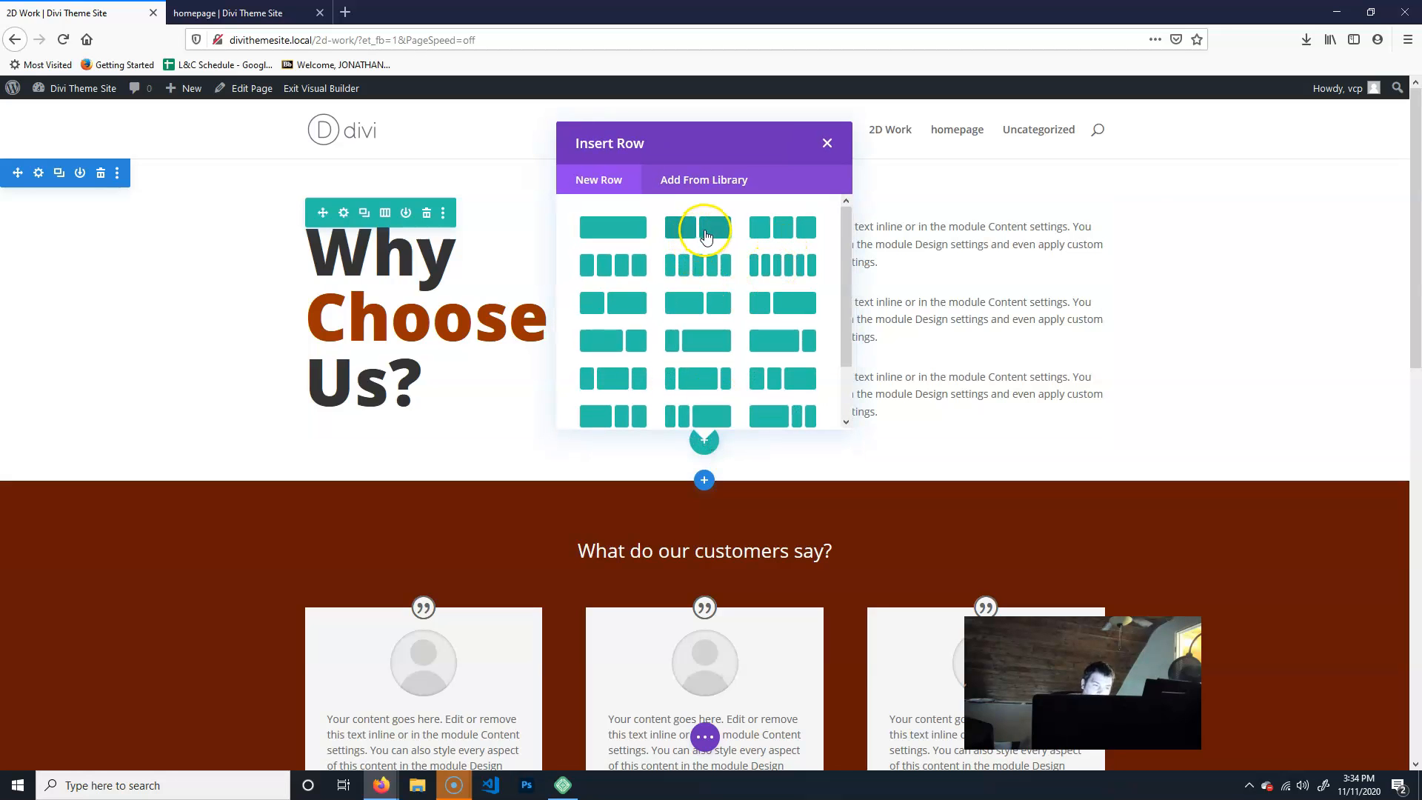
{"action": "left_click", "coordinate": [799, 232]}
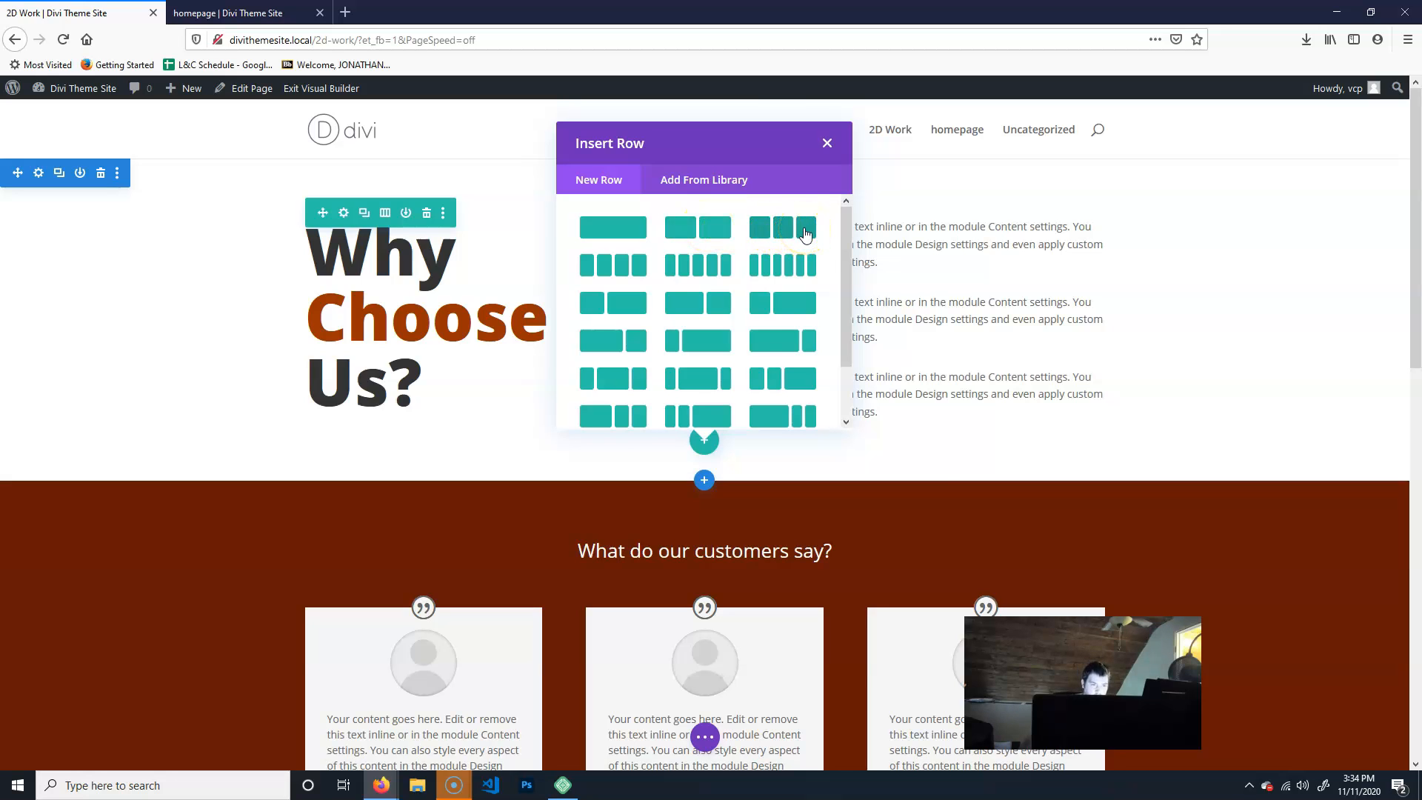
{"action": "left_click", "coordinate": [804, 229]}
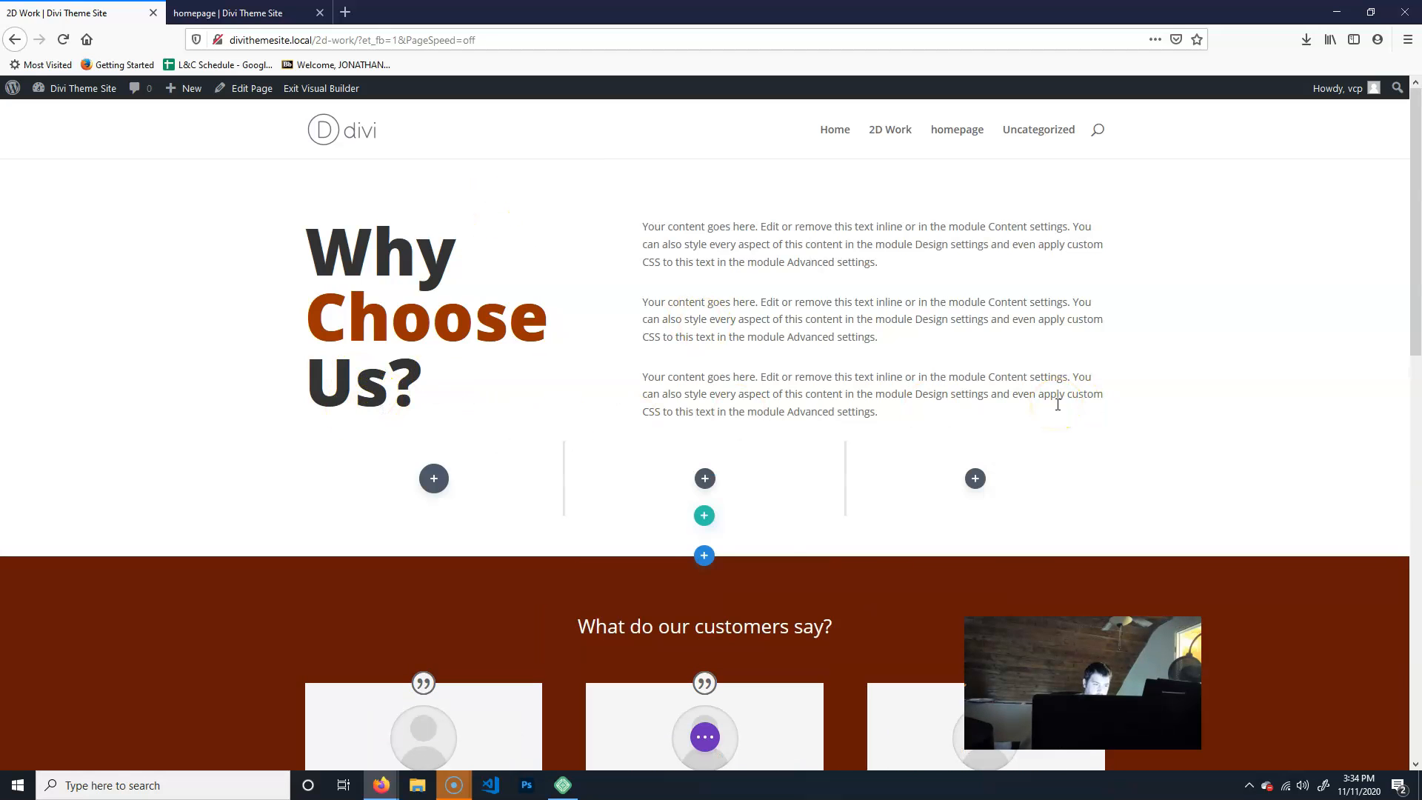
- Insert a Blurb module with default content in the new row's first column, and delete the "Why Choose Us?" row above it
{"action": "left_click", "coordinate": [432, 480]}
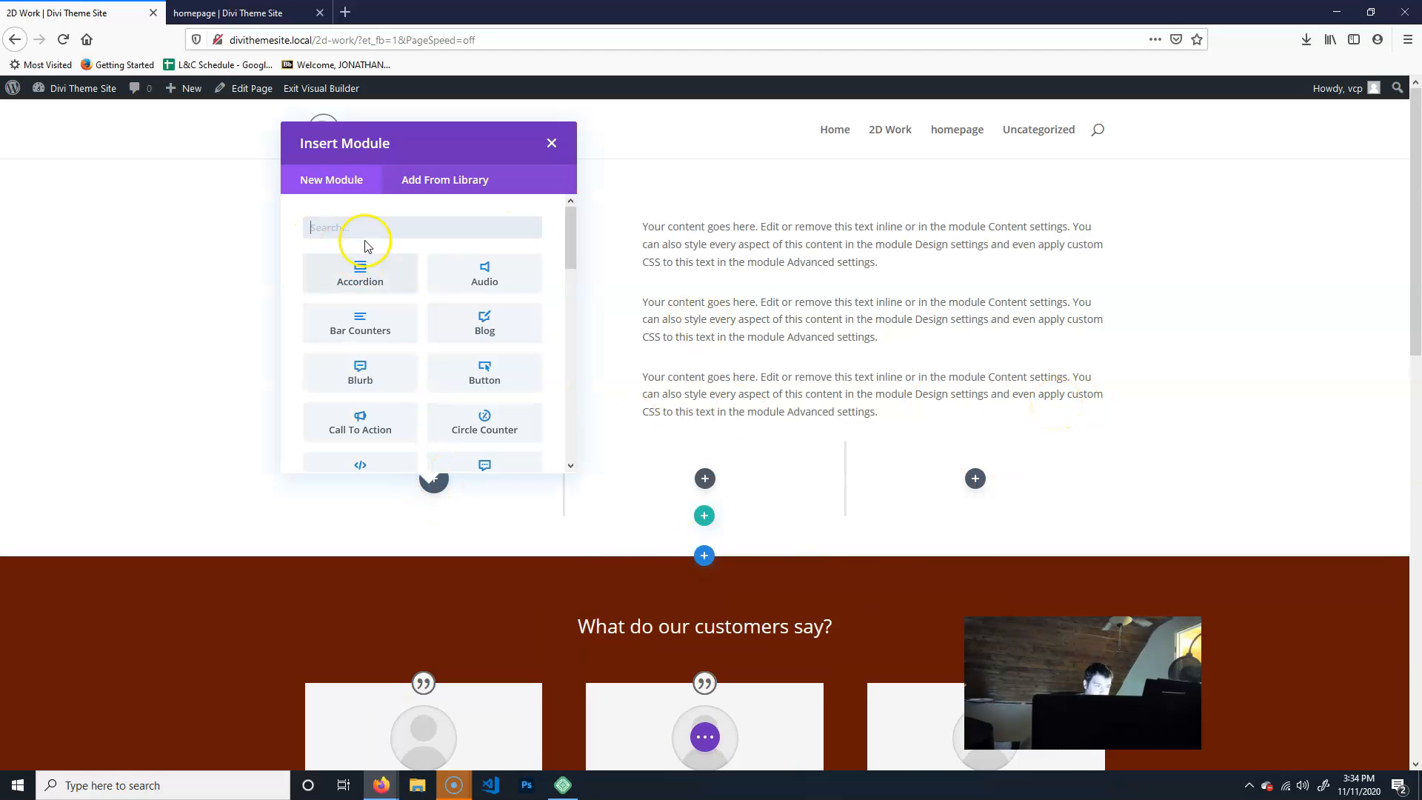
{"action": "left_click", "coordinate": [353, 388]}
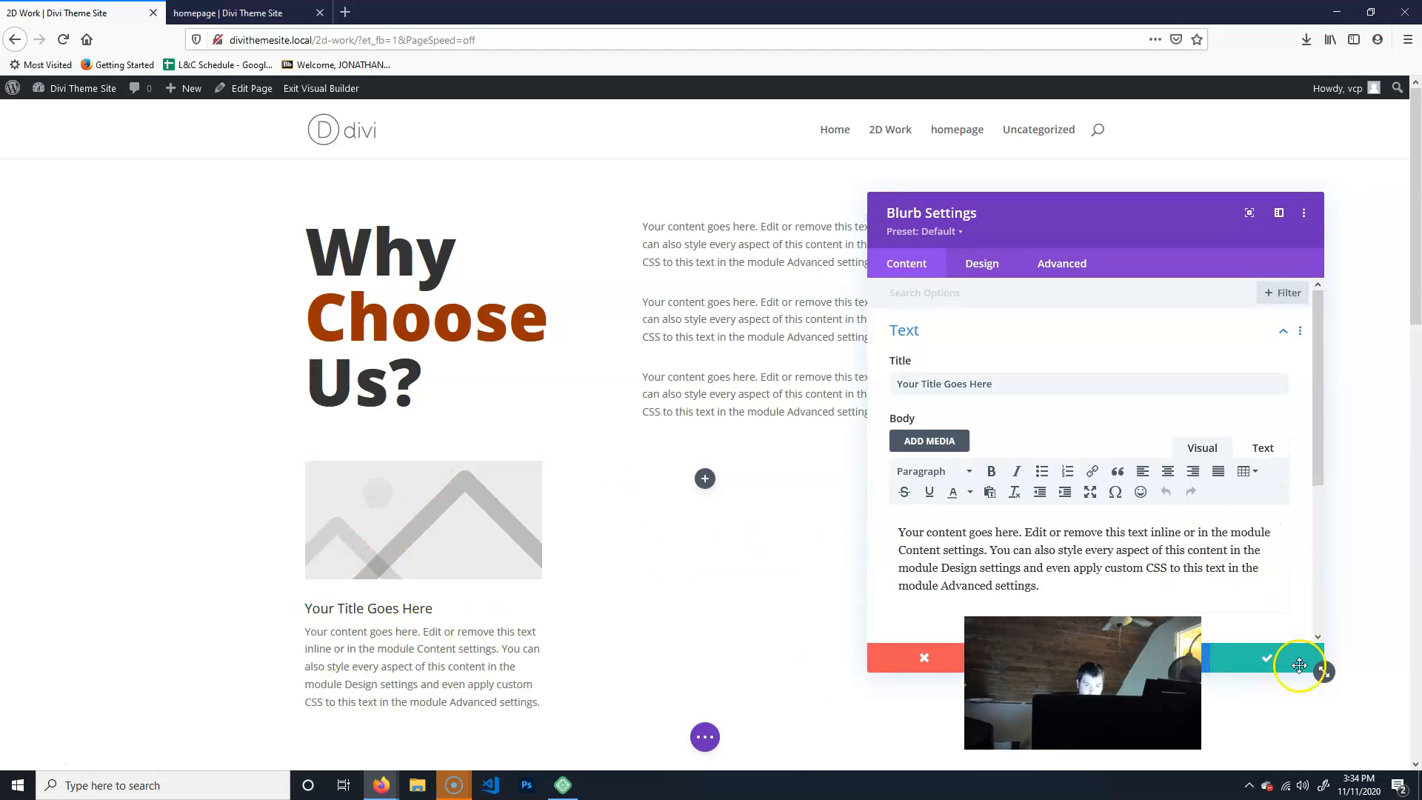
{"action": "left_click", "coordinate": [1272, 666]}
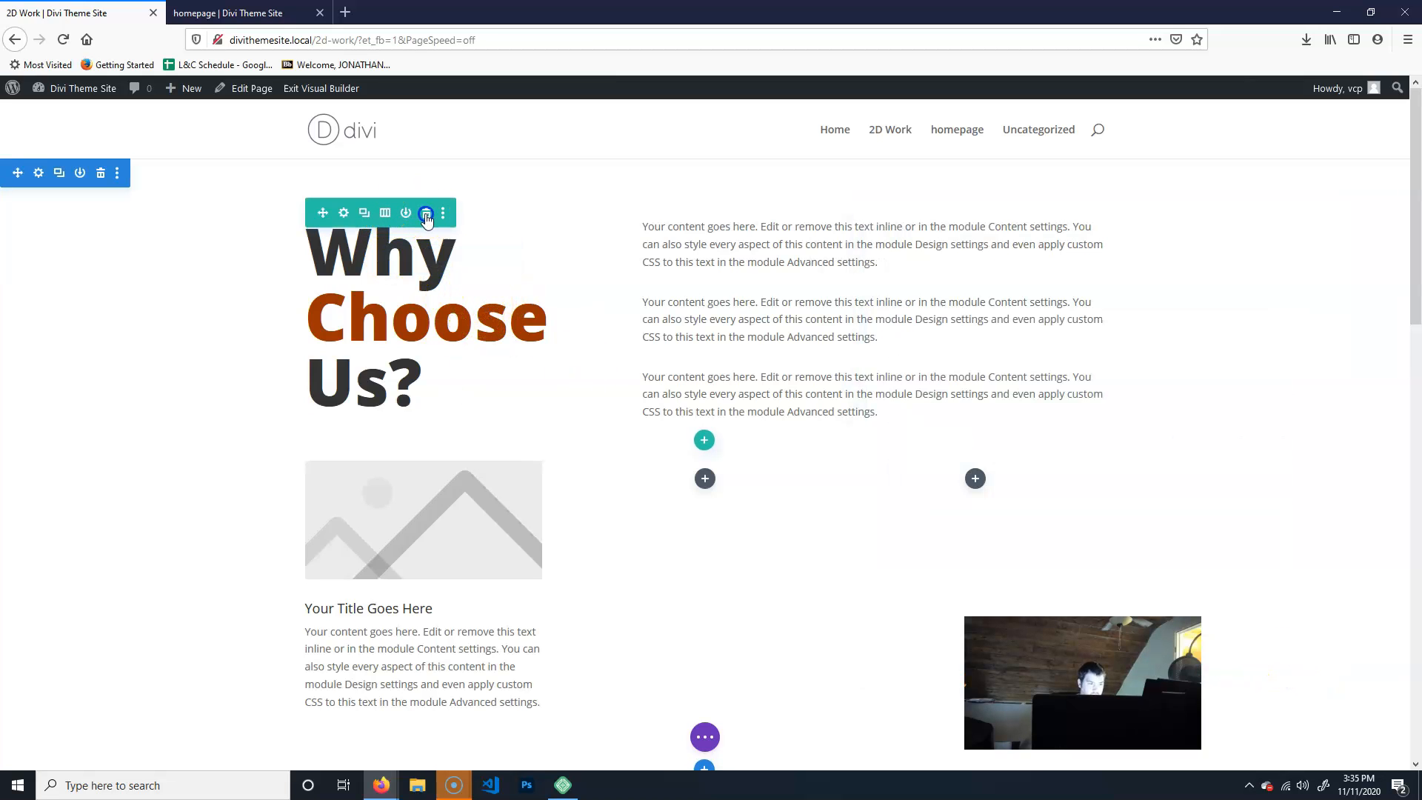
{"action": "left_click", "coordinate": [426, 214]}
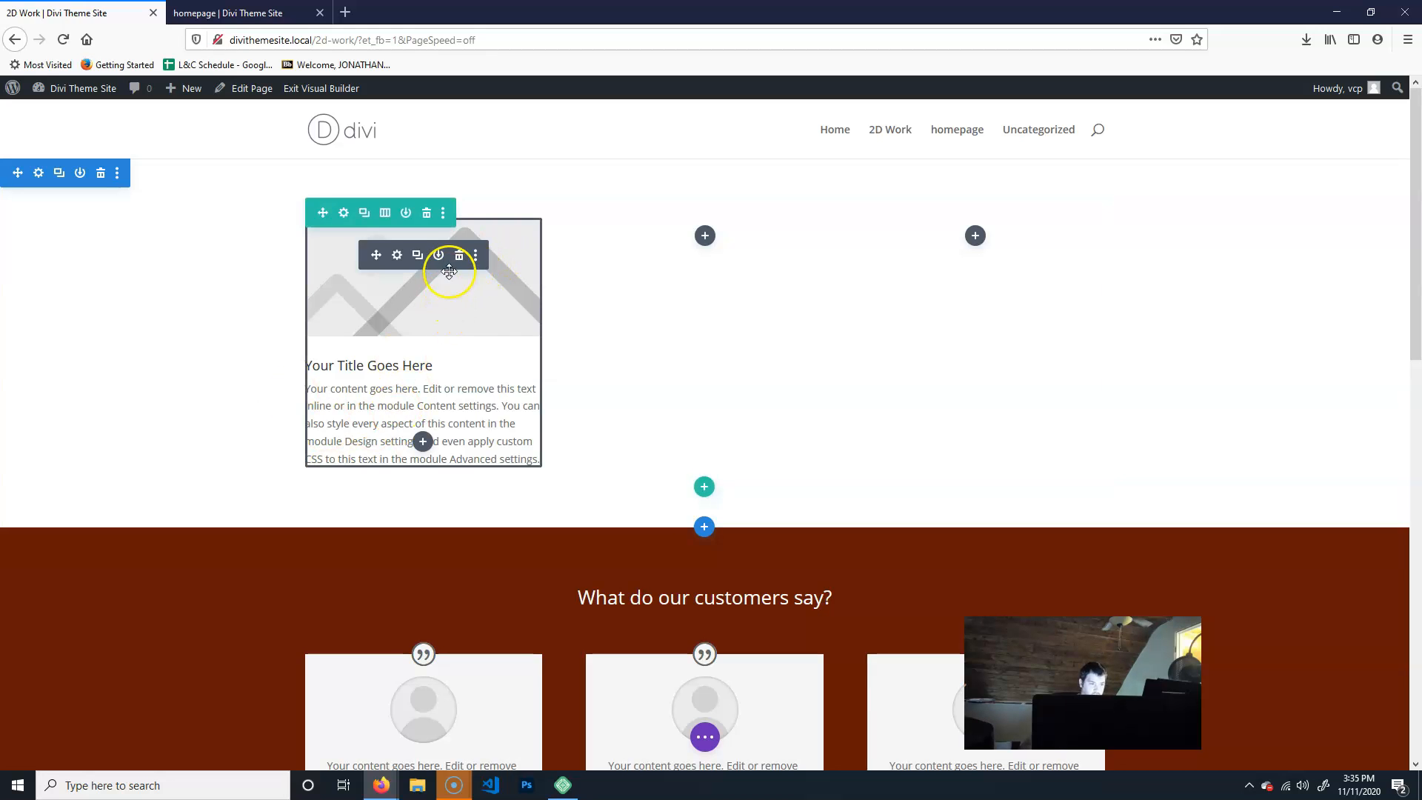
- Duplicate the blurb twice and move the copies into the row's second and third columns
{"action": "left_click", "coordinate": [417, 256]}
{"action": "left_click", "coordinate": [417, 255]}
{"action": "left_click_drag", "start_coordinate": [378, 257], "coordinate": [705, 243]}
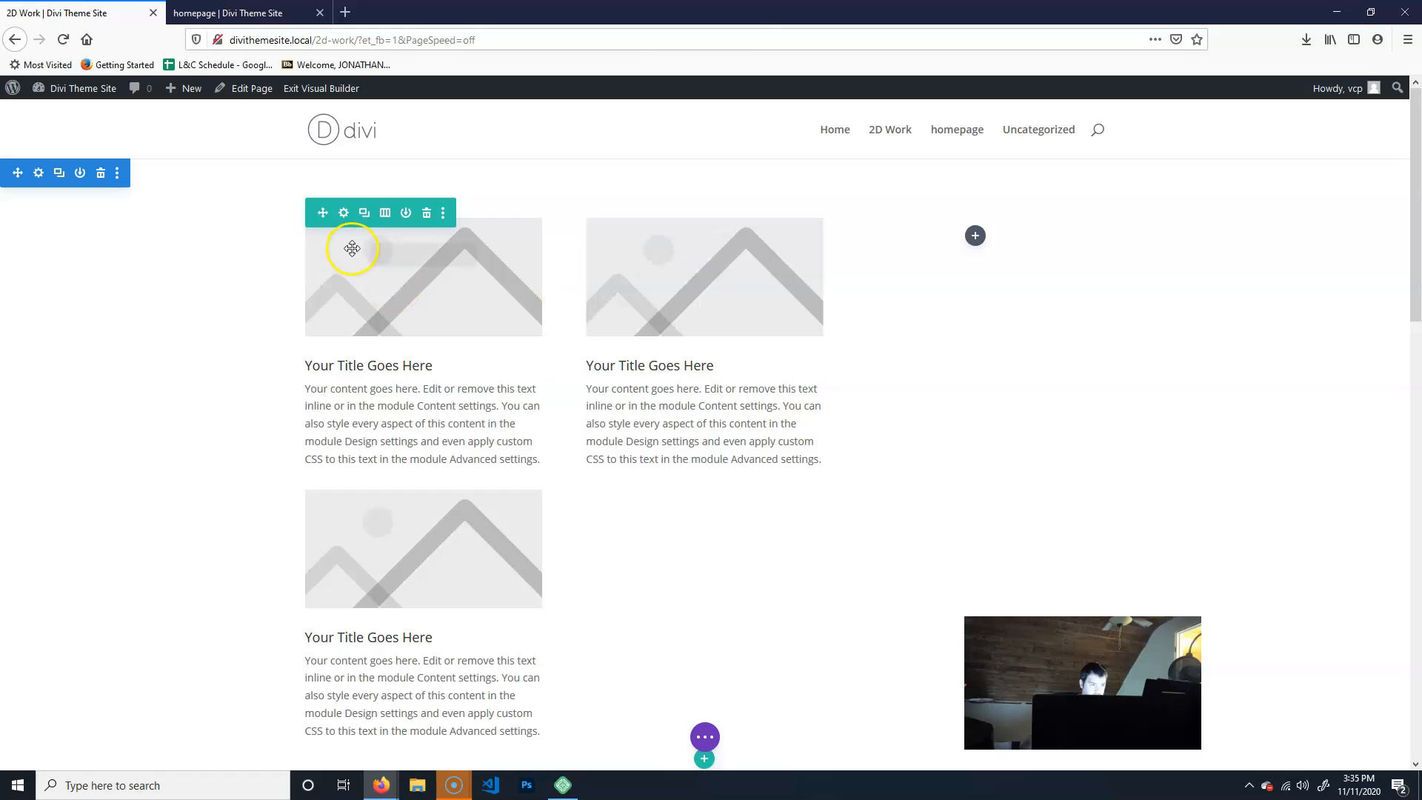
{"action": "left_click_drag", "start_coordinate": [378, 257], "coordinate": [965, 235]}
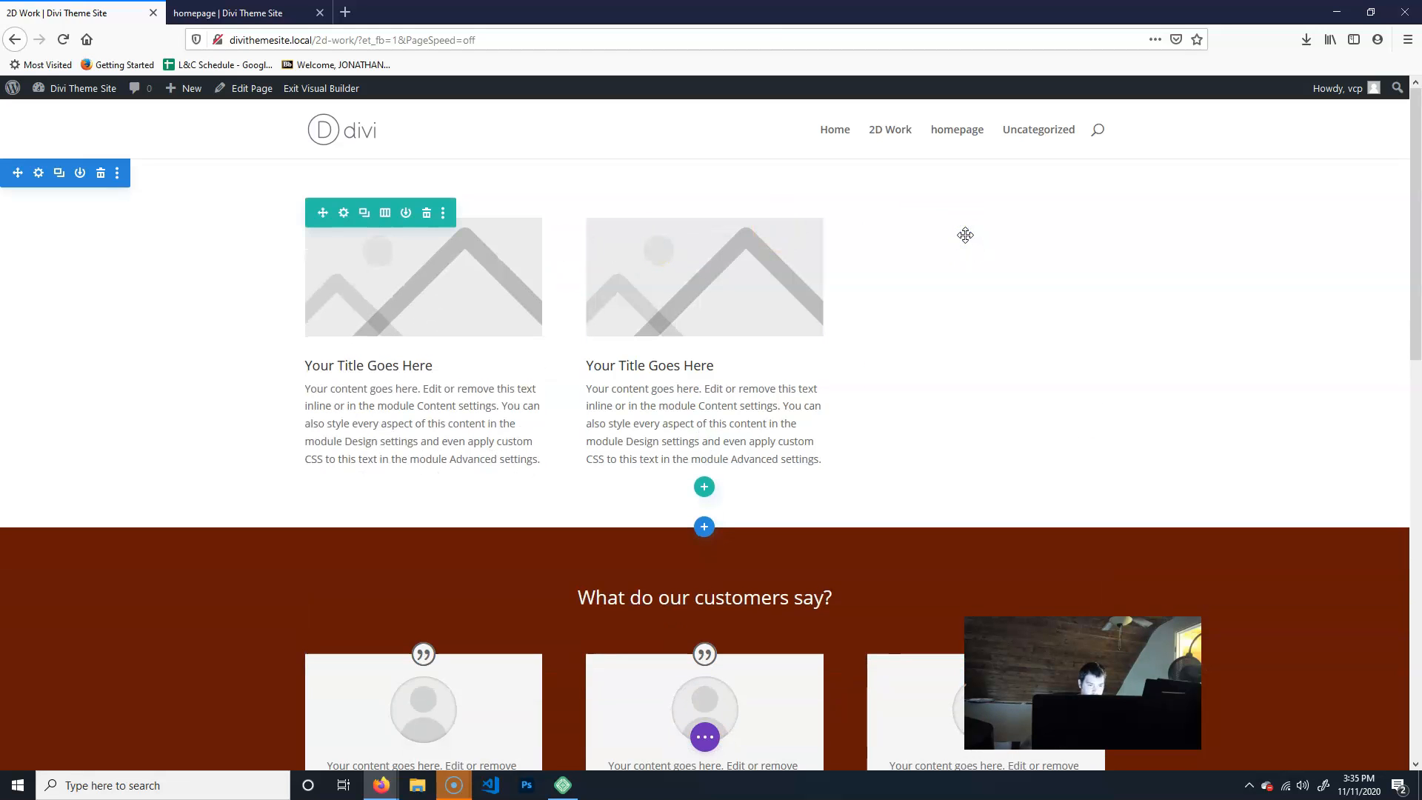
{"action": "scroll", "coordinate": [513, 430], "scroll_direction": "down", "scroll_amount": 4}
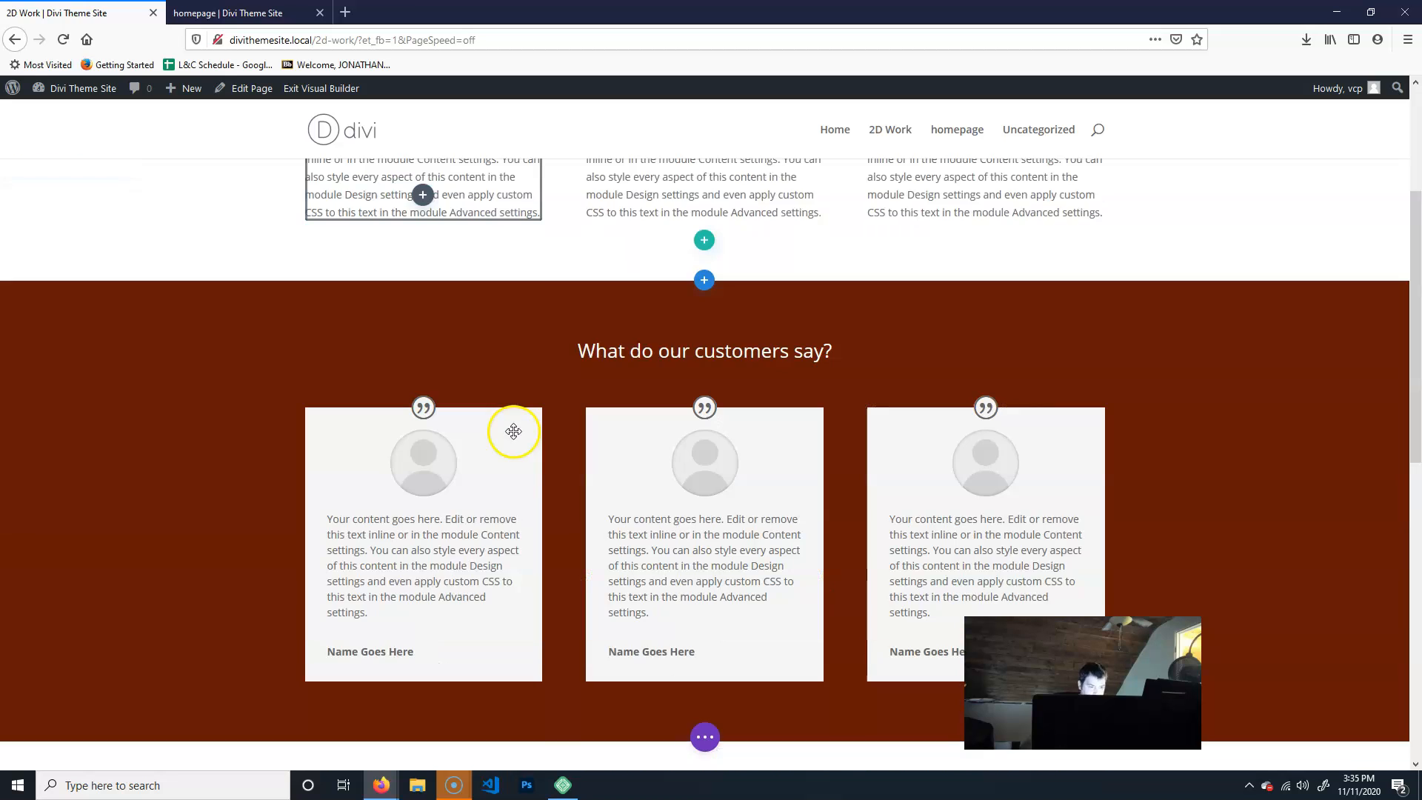
{"action": "scroll", "coordinate": [763, 427], "scroll_direction": "down", "scroll_amount": 5}
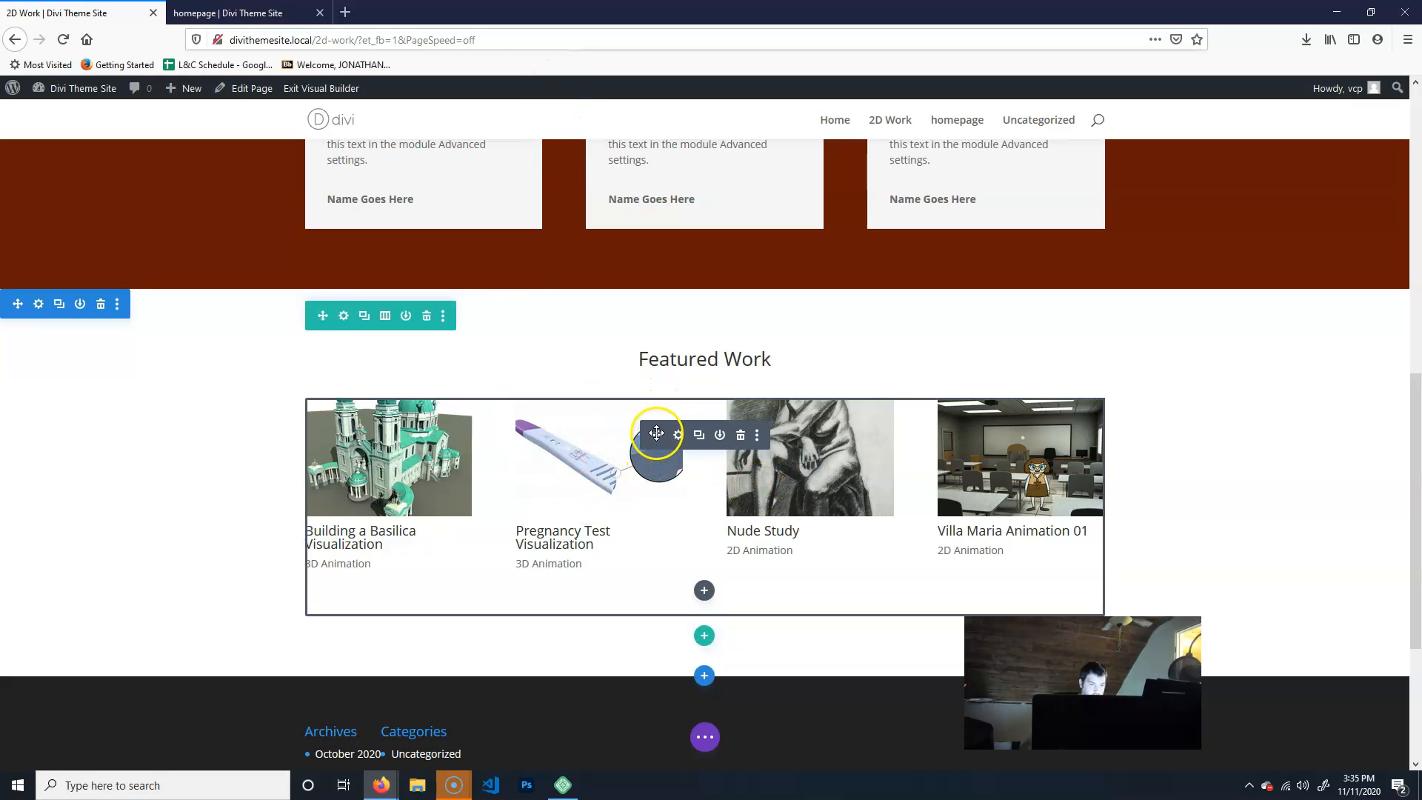
{"action": "left_click_drag", "start_coordinate": [660, 398], "coordinate": [675, 232]}
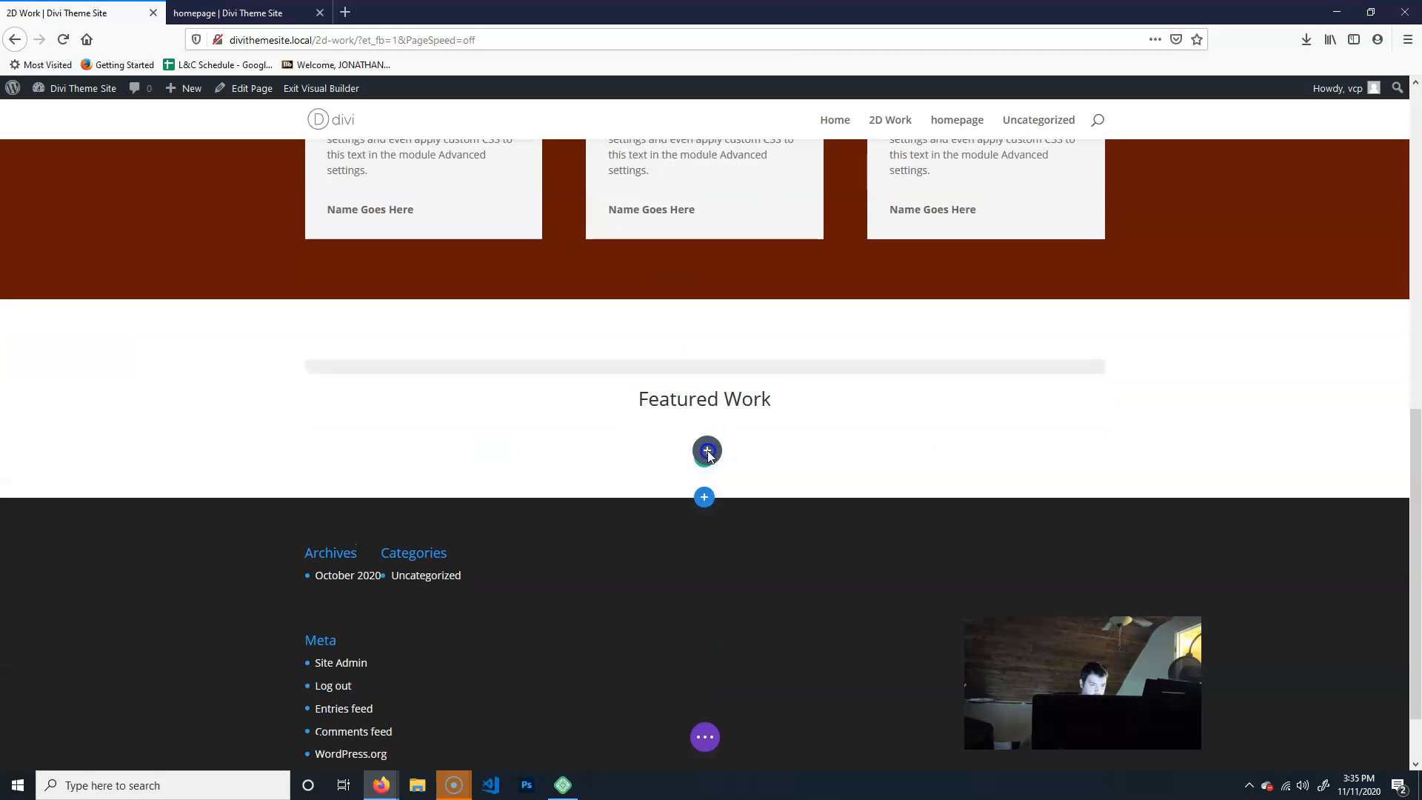
{"action": "left_click_drag", "start_coordinate": [683, 501], "coordinate": [721, 401]}
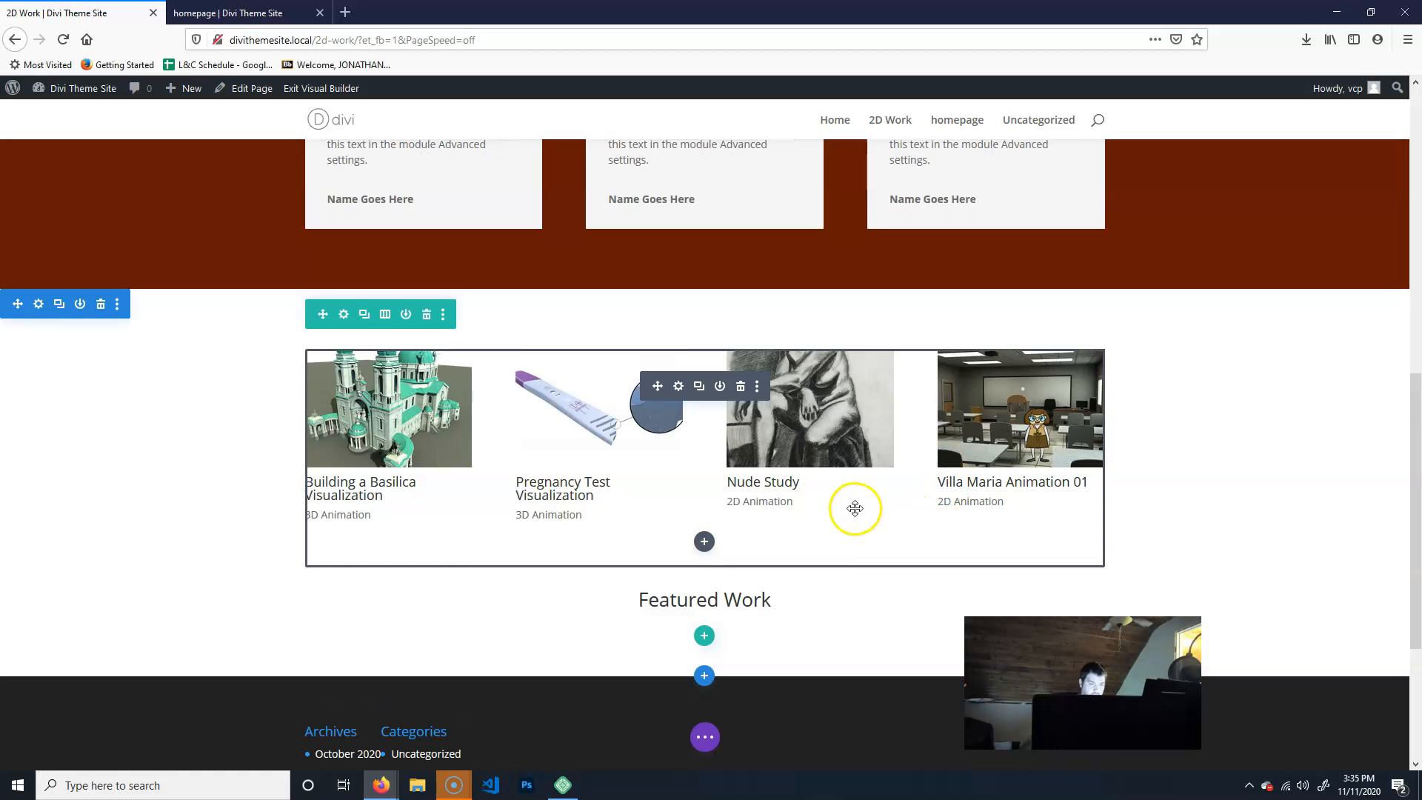
{"action": "key", "text": "ctrl+z"}
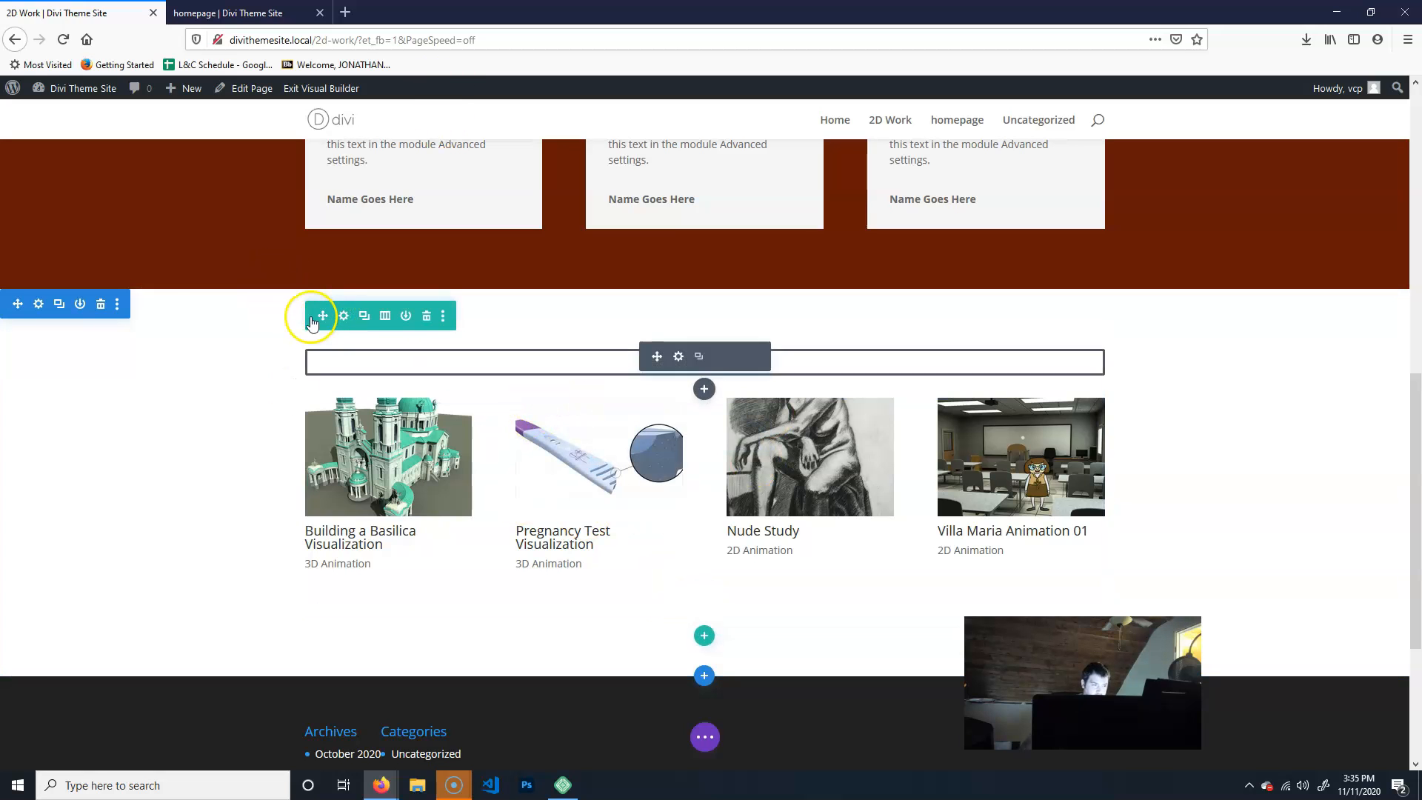
- Move the Featured Work row into the dark red testimonial section, below the three testimonial cards
{"action": "left_click_drag", "start_coordinate": [323, 317], "coordinate": [368, 280]}
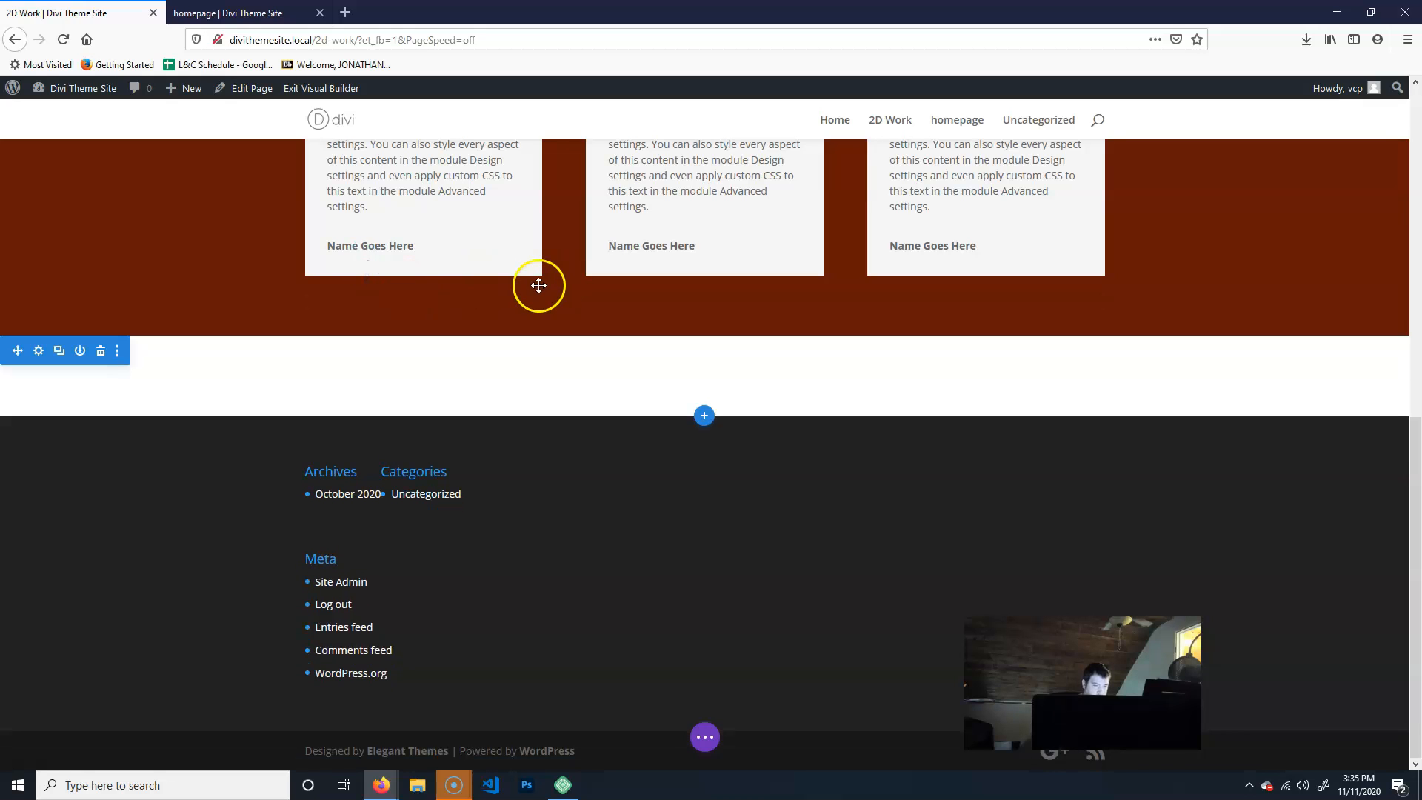
{"action": "left_click_drag", "start_coordinate": [539, 286], "coordinate": [539, 286]}
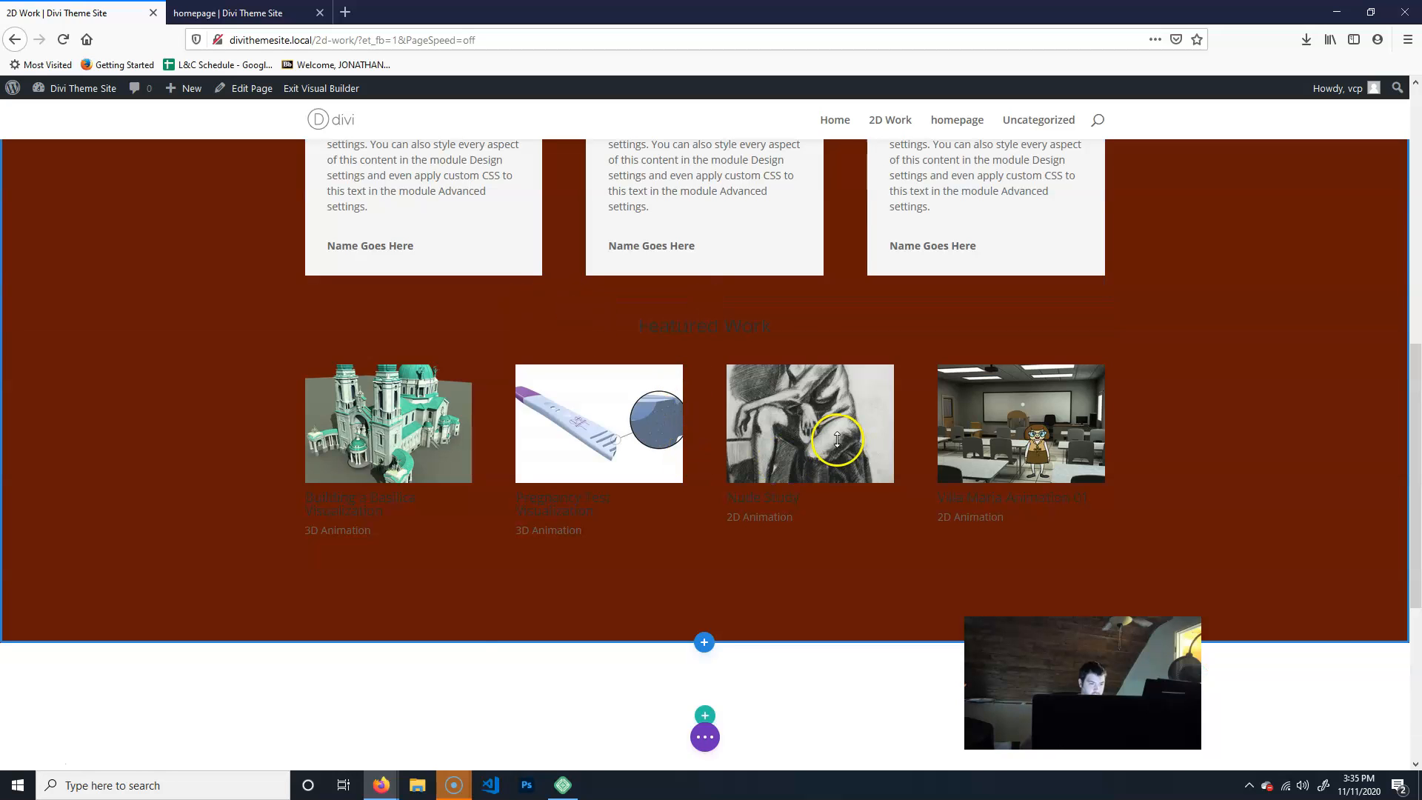
- Delete the "What do our customers say?" heading row and the testimonial cards row from the dark red section
{"action": "scroll", "coordinate": [838, 440], "scroll_direction": "up", "scroll_amount": 5}
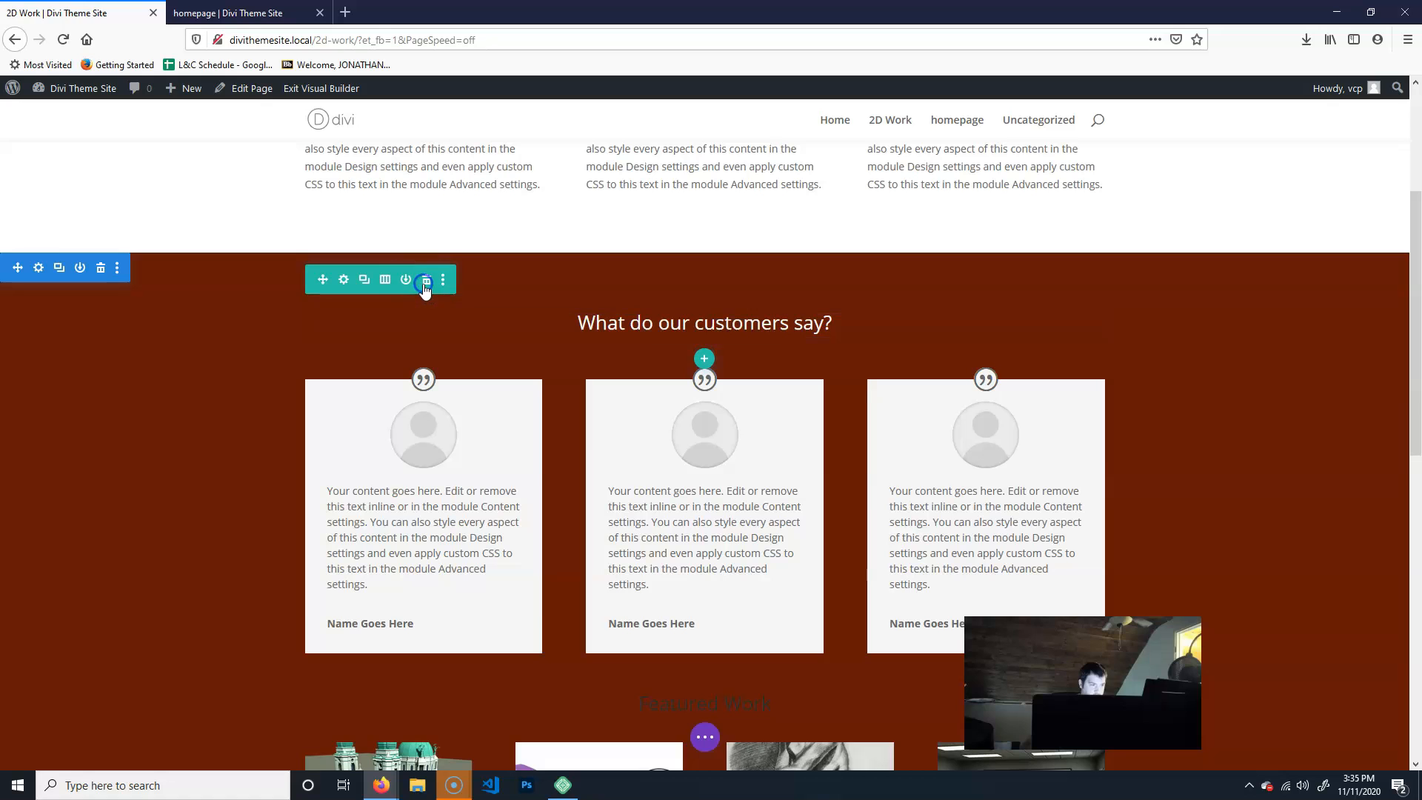
{"action": "left_click", "coordinate": [426, 281]}
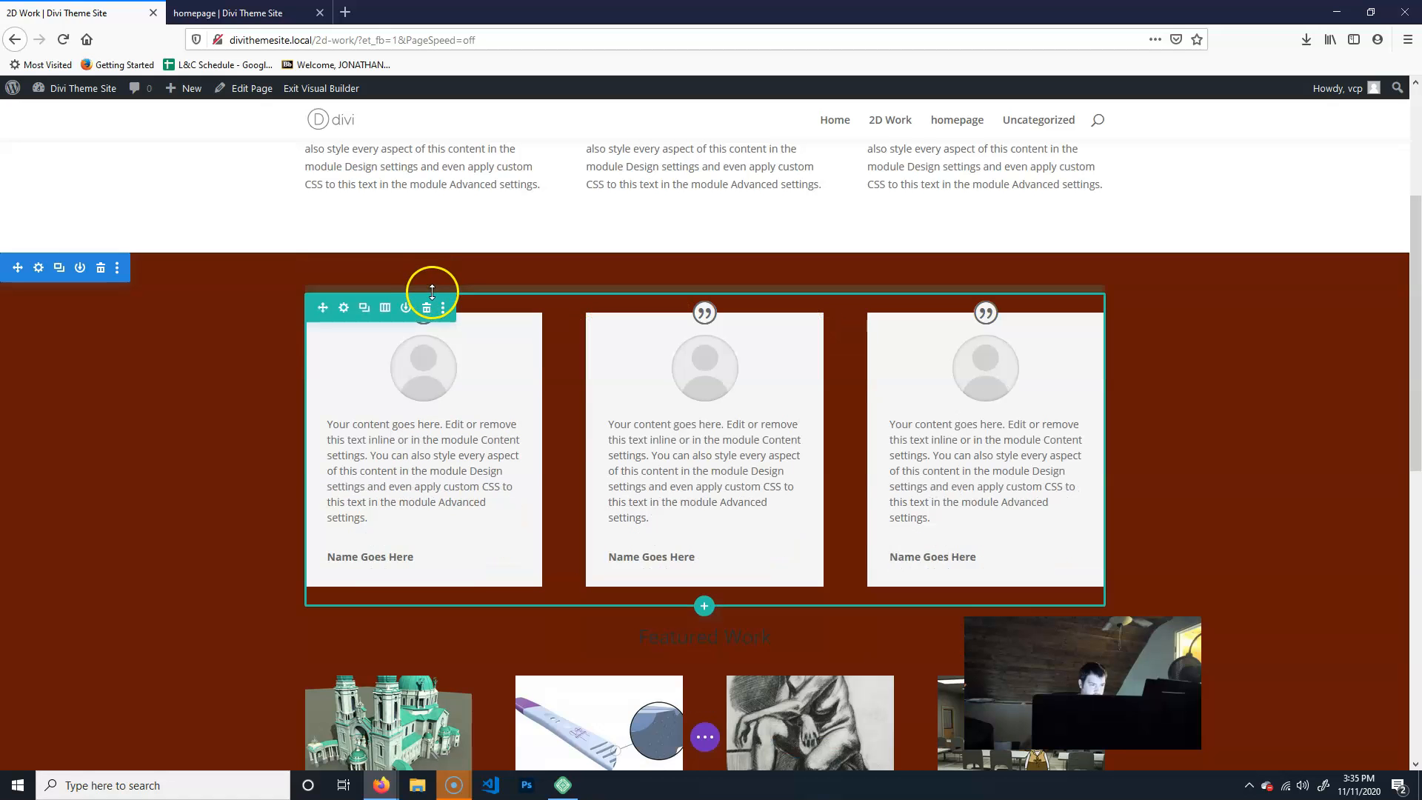
{"action": "left_click", "coordinate": [426, 313]}
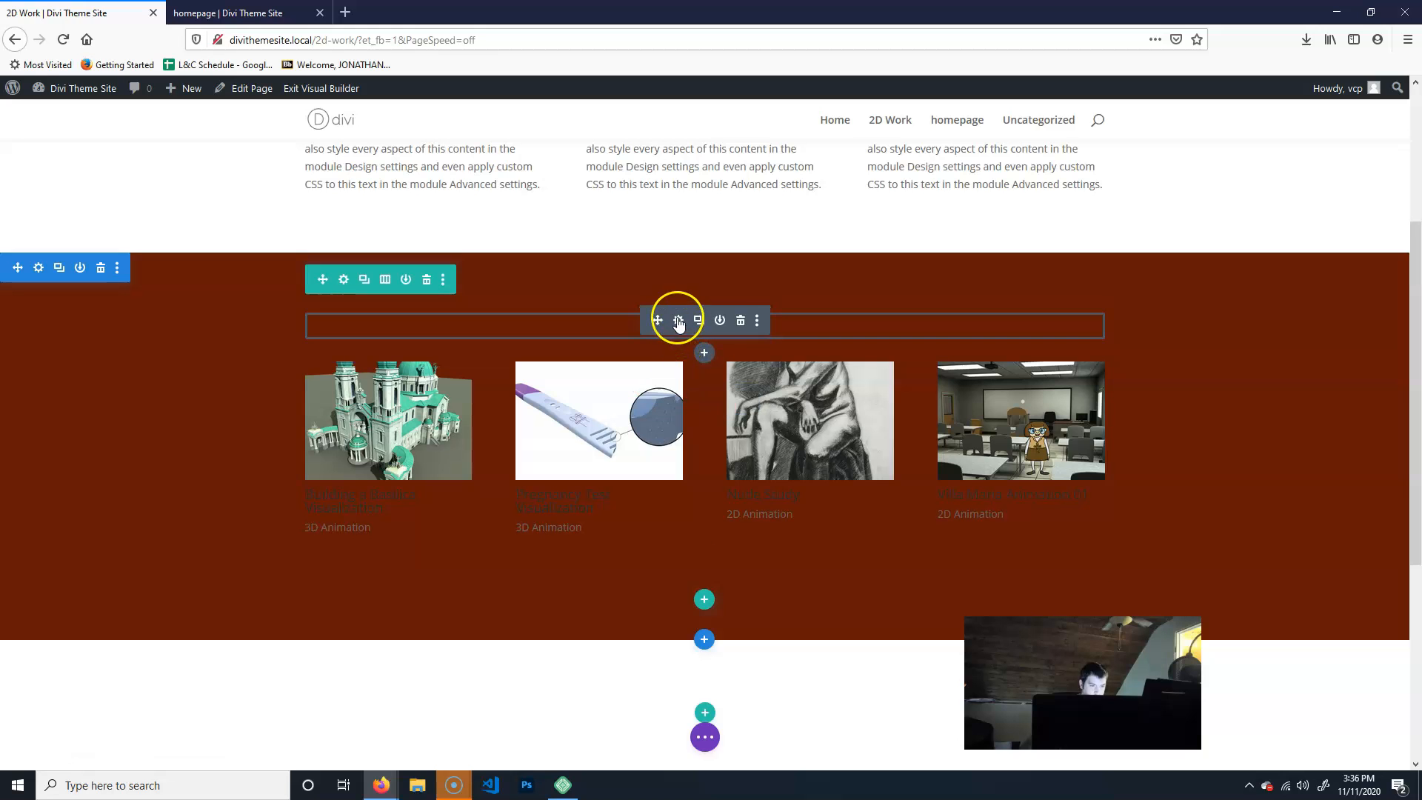
- Change the "Featured Work" heading's text color to white and save the text module
{"action": "left_click", "coordinate": [679, 320]}
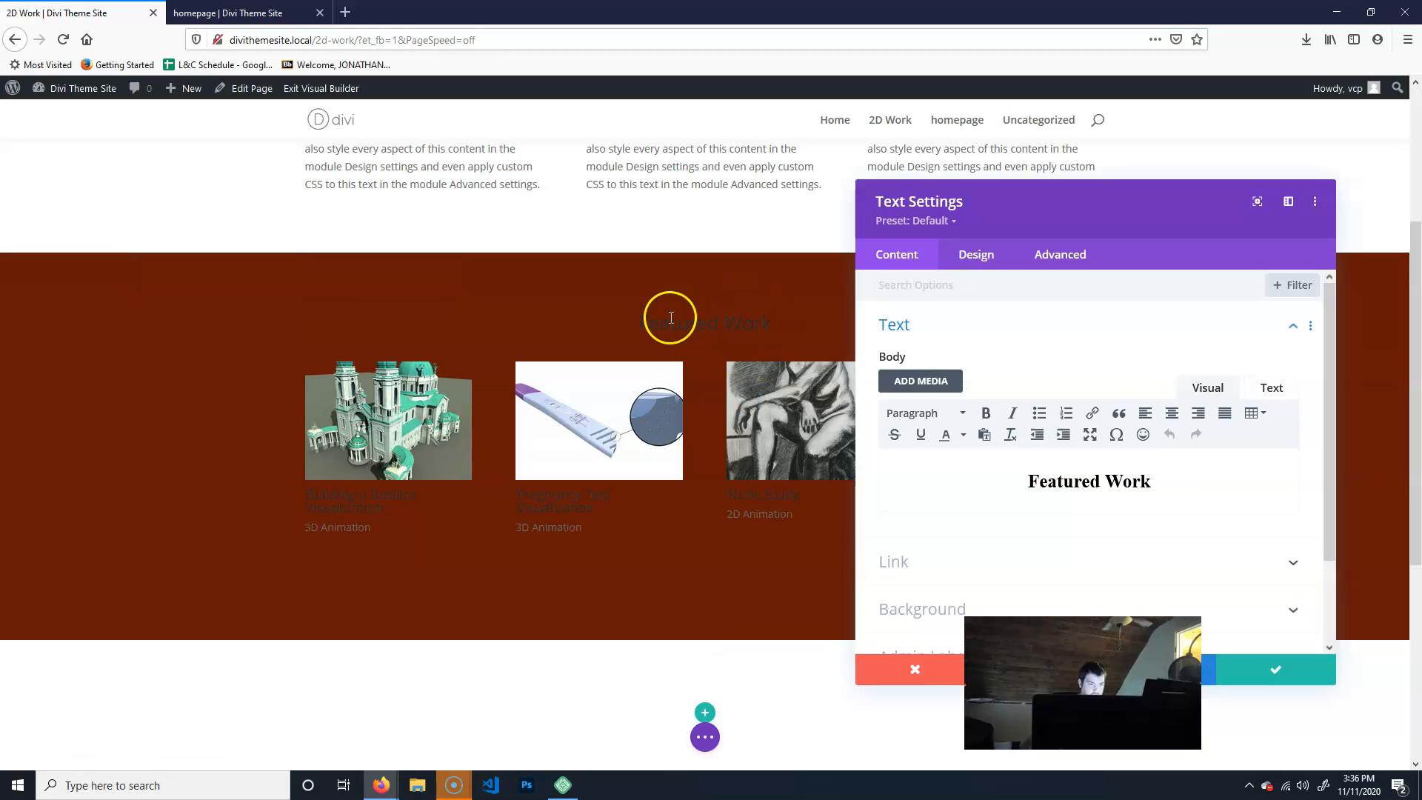
{"action": "left_click_drag", "start_coordinate": [1178, 482], "coordinate": [884, 471]}
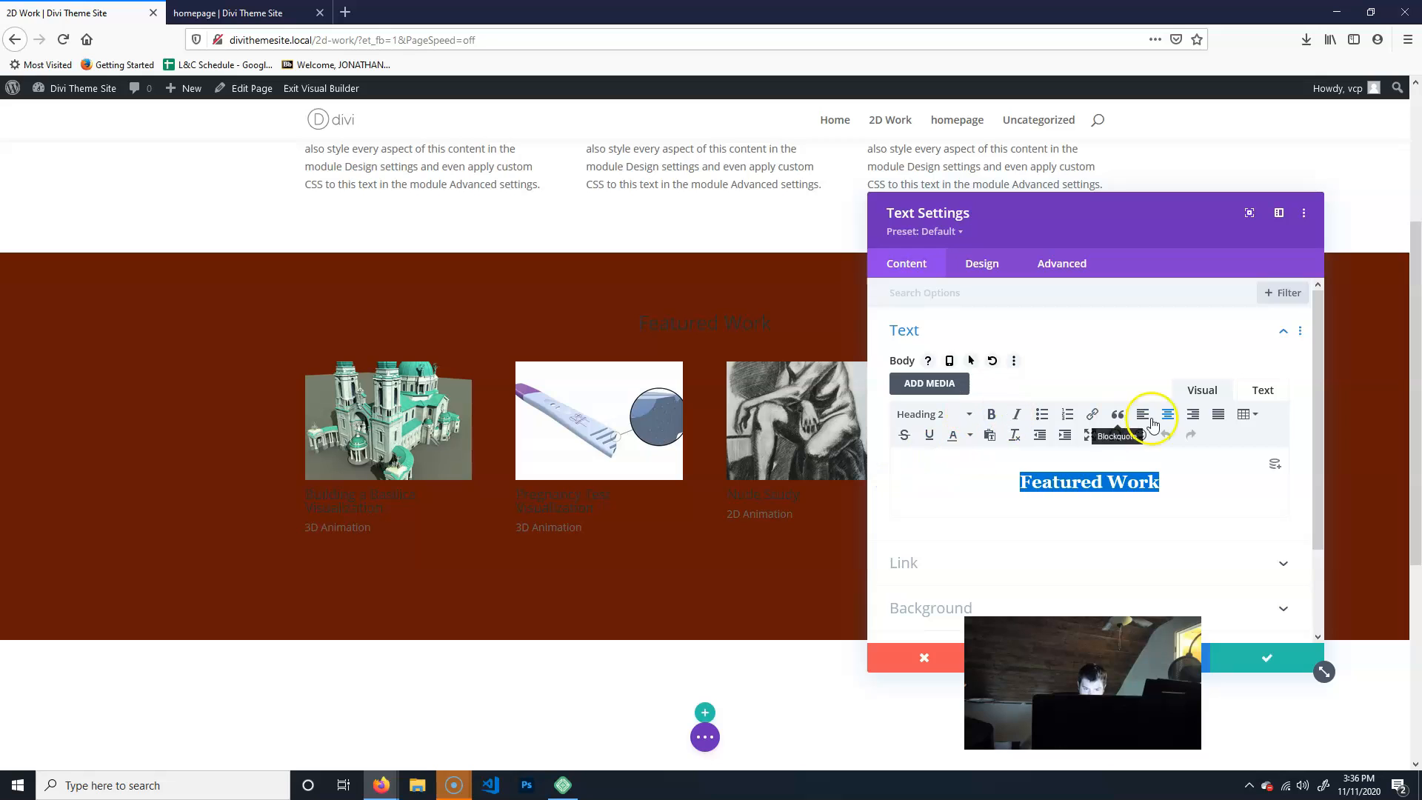
{"action": "left_click", "coordinate": [973, 436]}
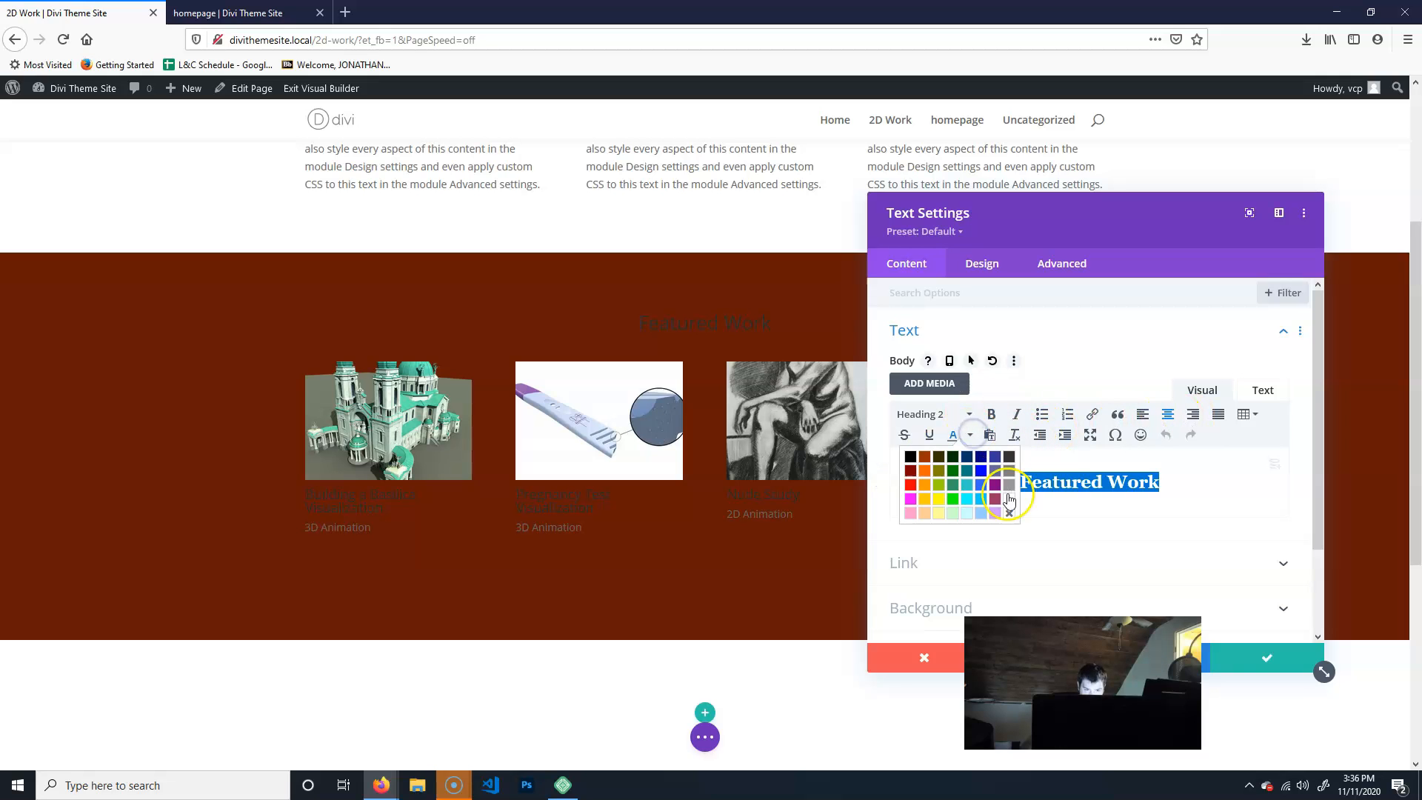
{"action": "left_click", "coordinate": [1247, 653]}
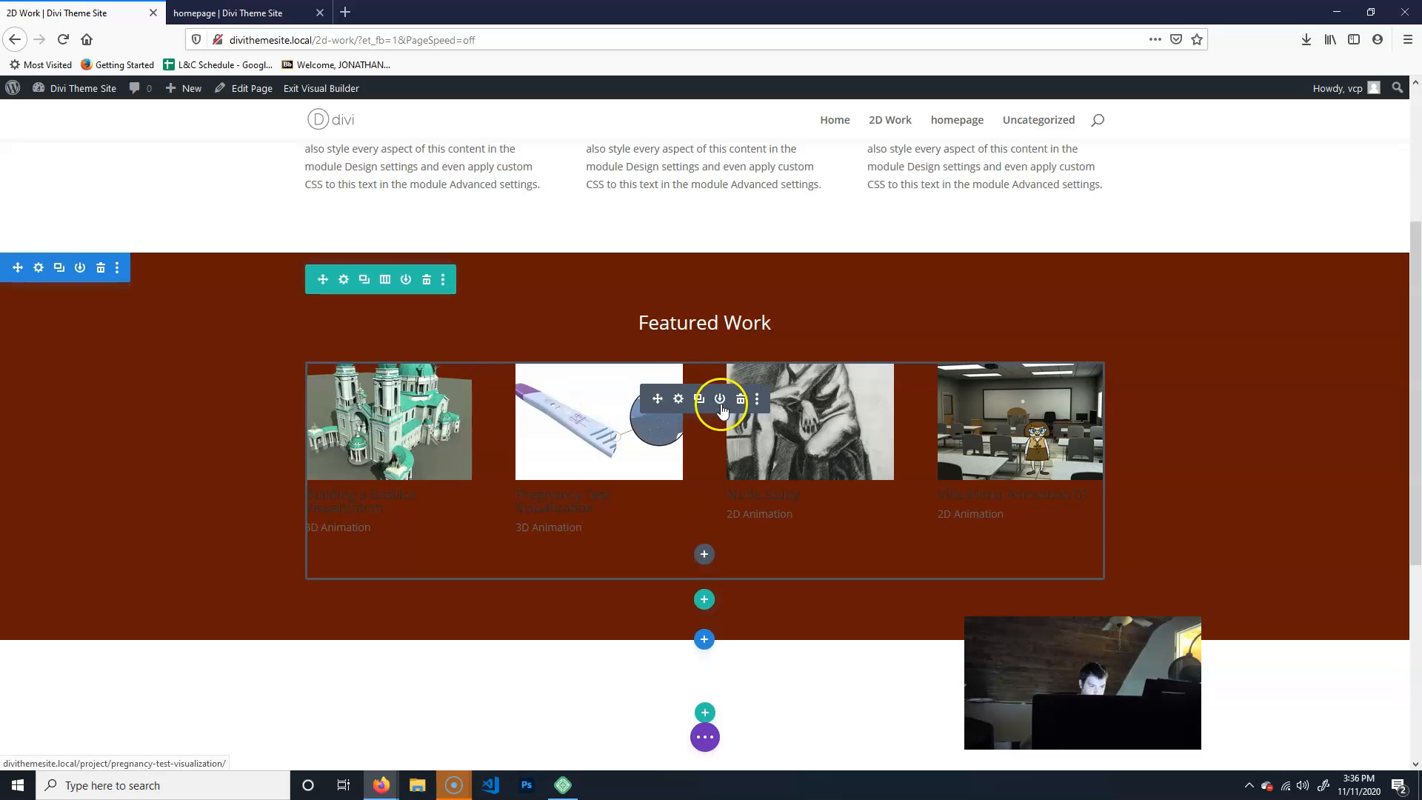
- Set the portfolio module's title text color to white
{"action": "left_click", "coordinate": [710, 517]}
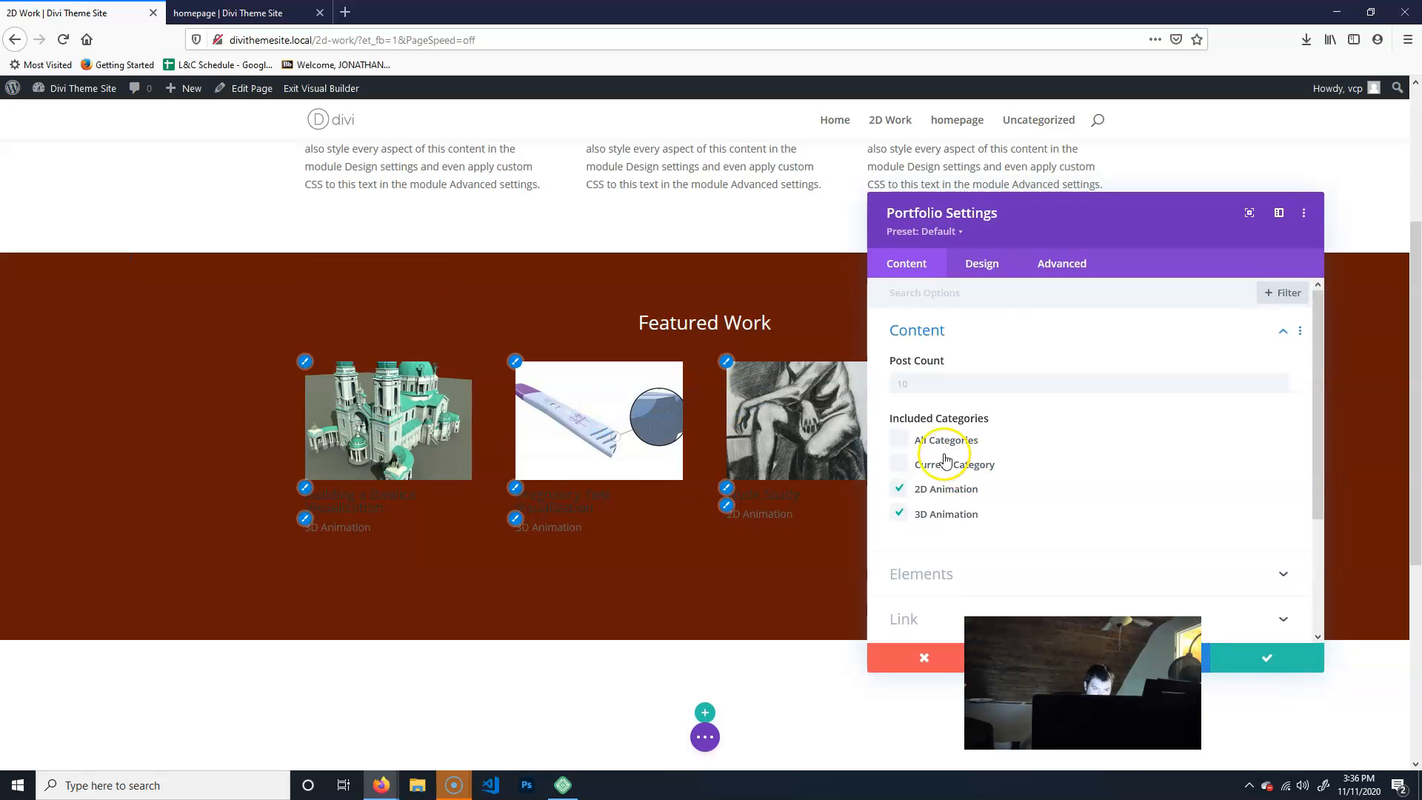
{"action": "left_click", "coordinate": [980, 268]}
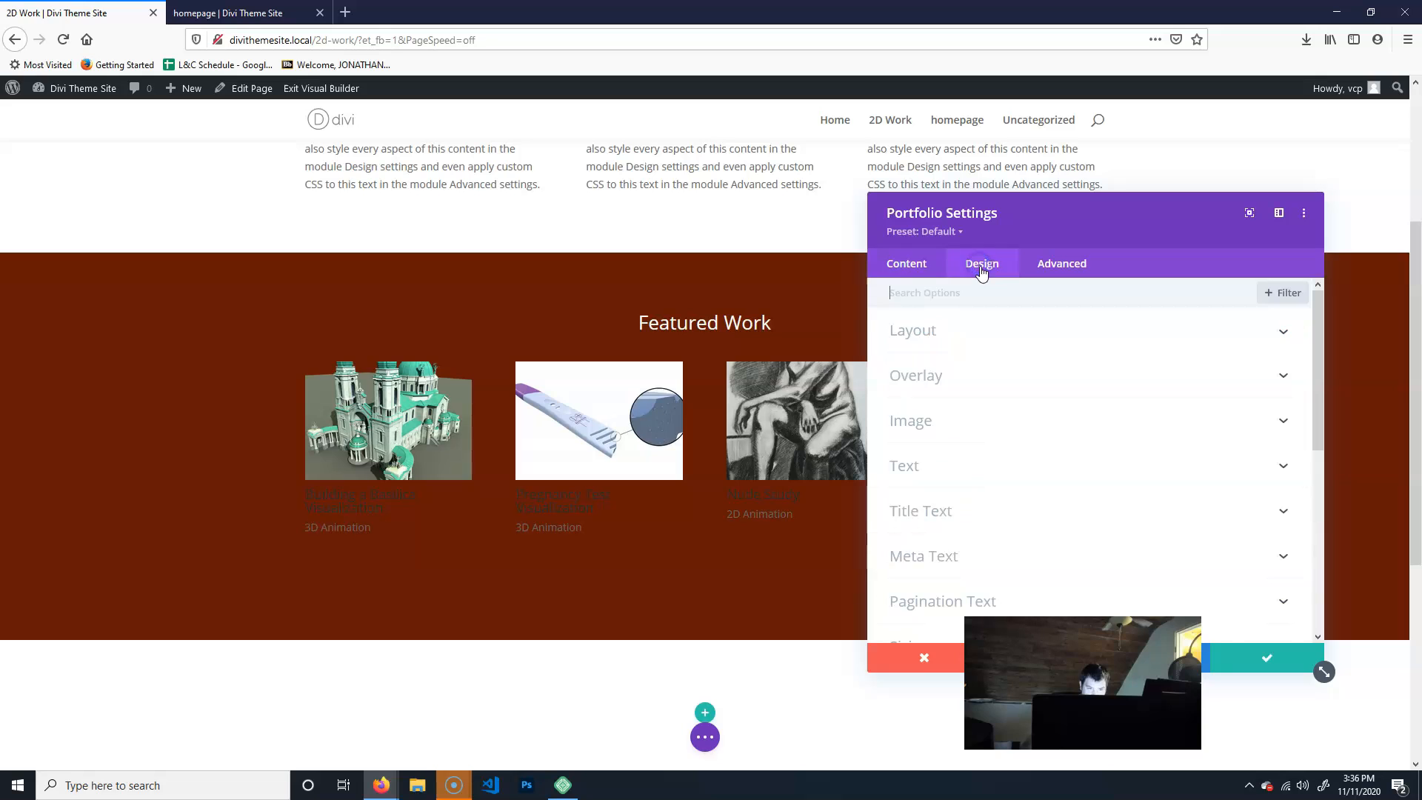
{"action": "left_click", "coordinate": [954, 468]}
{"action": "scroll", "coordinate": [1156, 445], "scroll_direction": "down", "scroll_amount": 3}
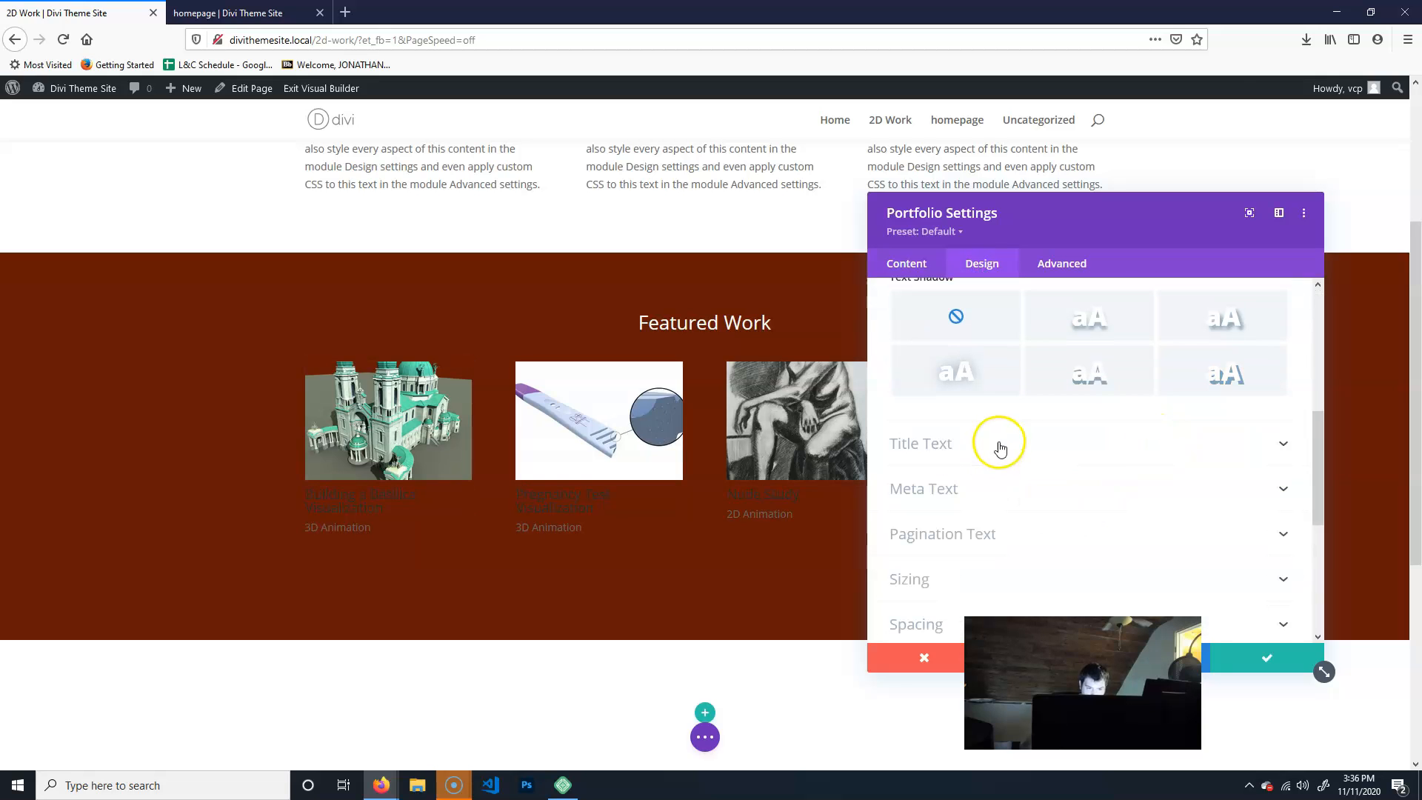
{"action": "left_click", "coordinate": [1000, 445]}
{"action": "scroll", "coordinate": [918, 544], "scroll_direction": "up", "scroll_amount": 1}
{"action": "scroll", "coordinate": [1004, 428], "scroll_direction": "down", "scroll_amount": 1}
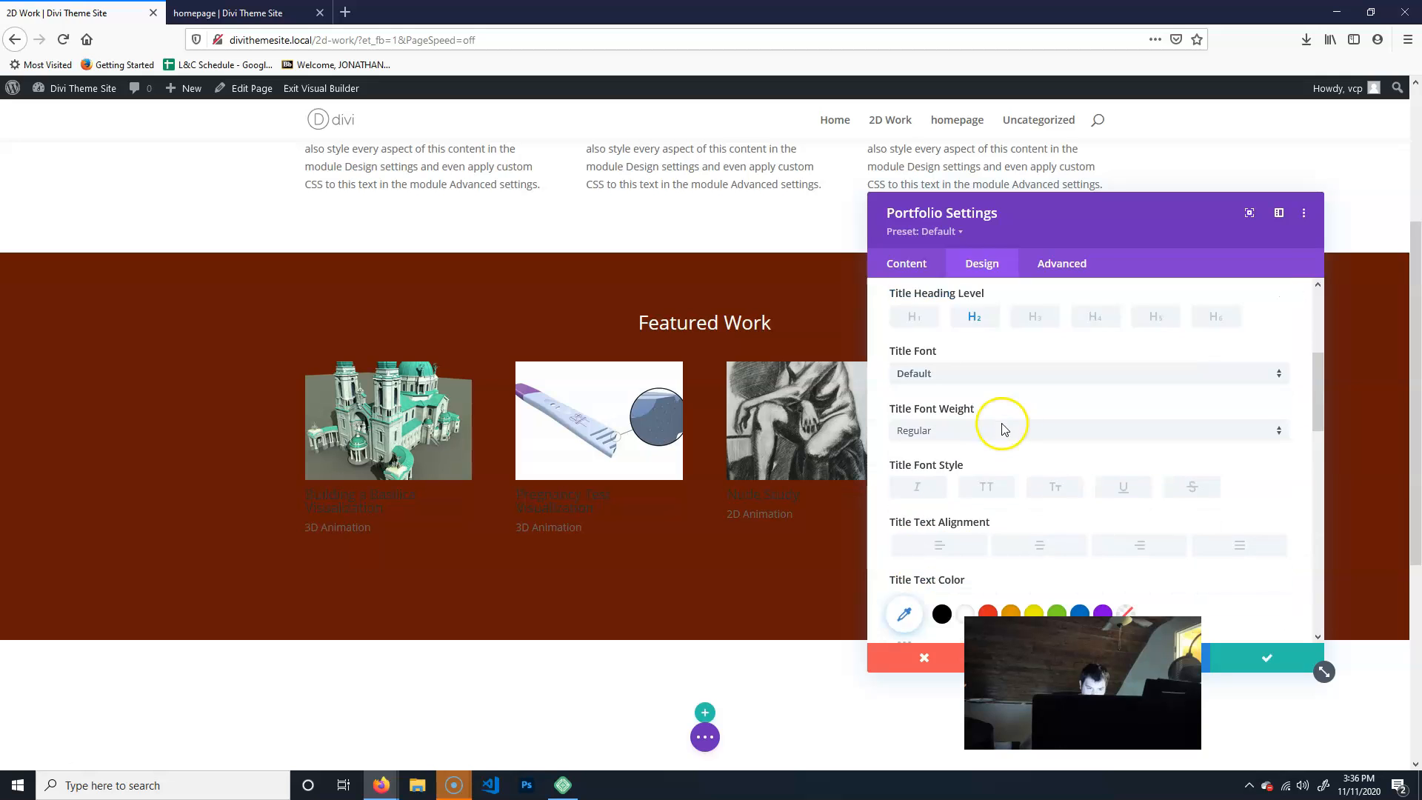
{"action": "scroll", "coordinate": [993, 434], "scroll_direction": "down", "scroll_amount": 3}
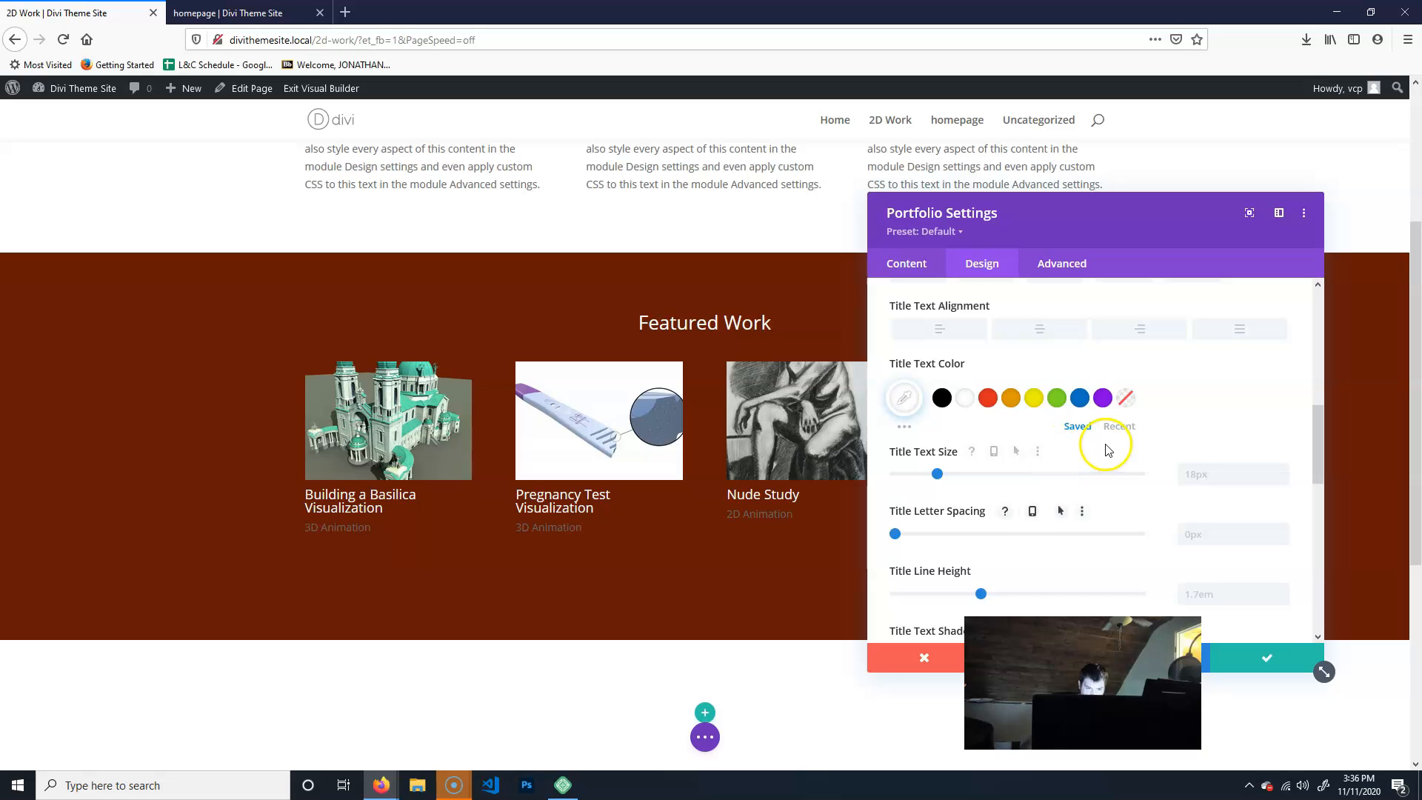
- Set the portfolio's meta text color to a light grey and save the module settings
{"action": "scroll", "coordinate": [1103, 444], "scroll_direction": "down", "scroll_amount": 6}
{"action": "scroll", "coordinate": [1102, 433], "scroll_direction": "up", "scroll_amount": 1}
{"action": "left_click", "coordinate": [1021, 300]}
{"action": "scroll", "coordinate": [1021, 528], "scroll_direction": "down", "scroll_amount": 2}
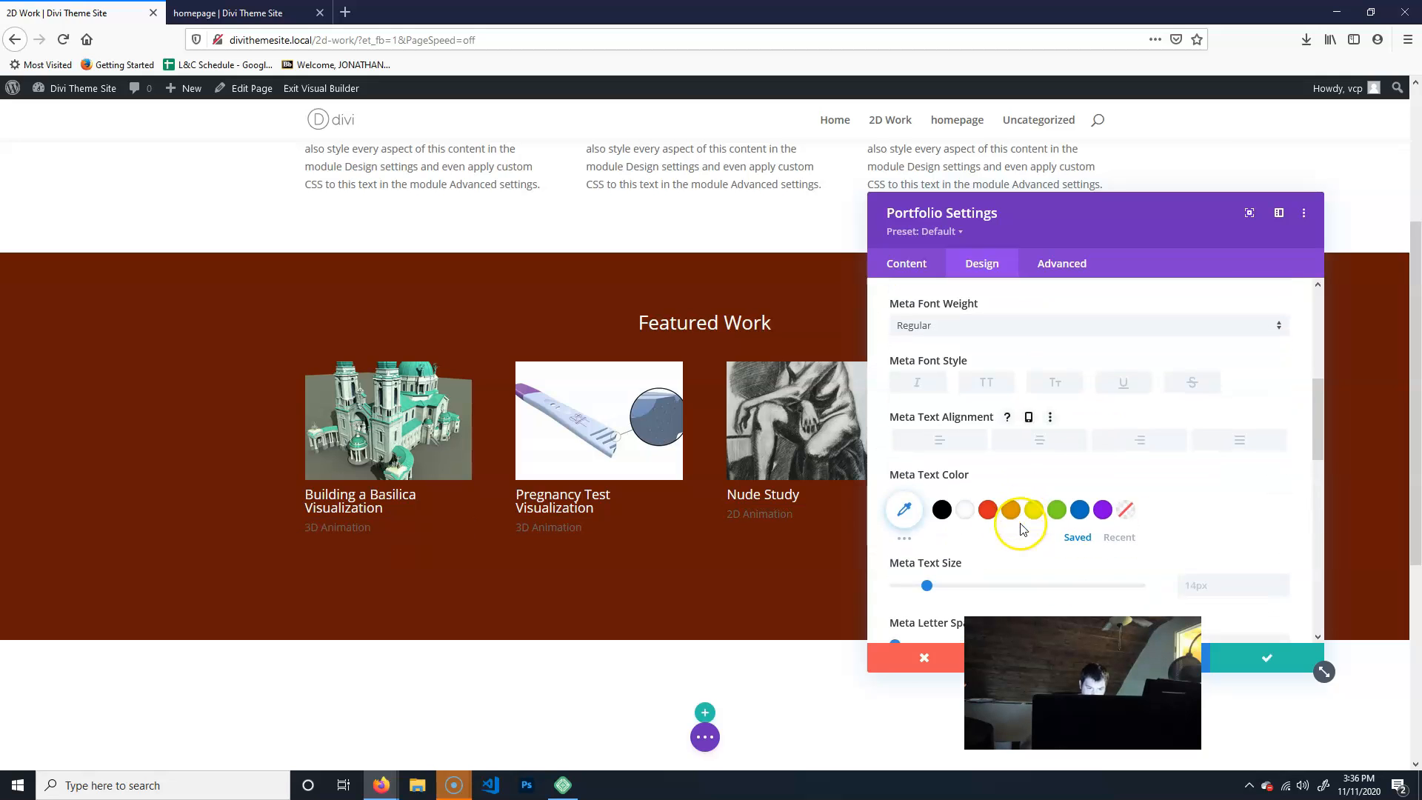
{"action": "left_click", "coordinate": [972, 517]}
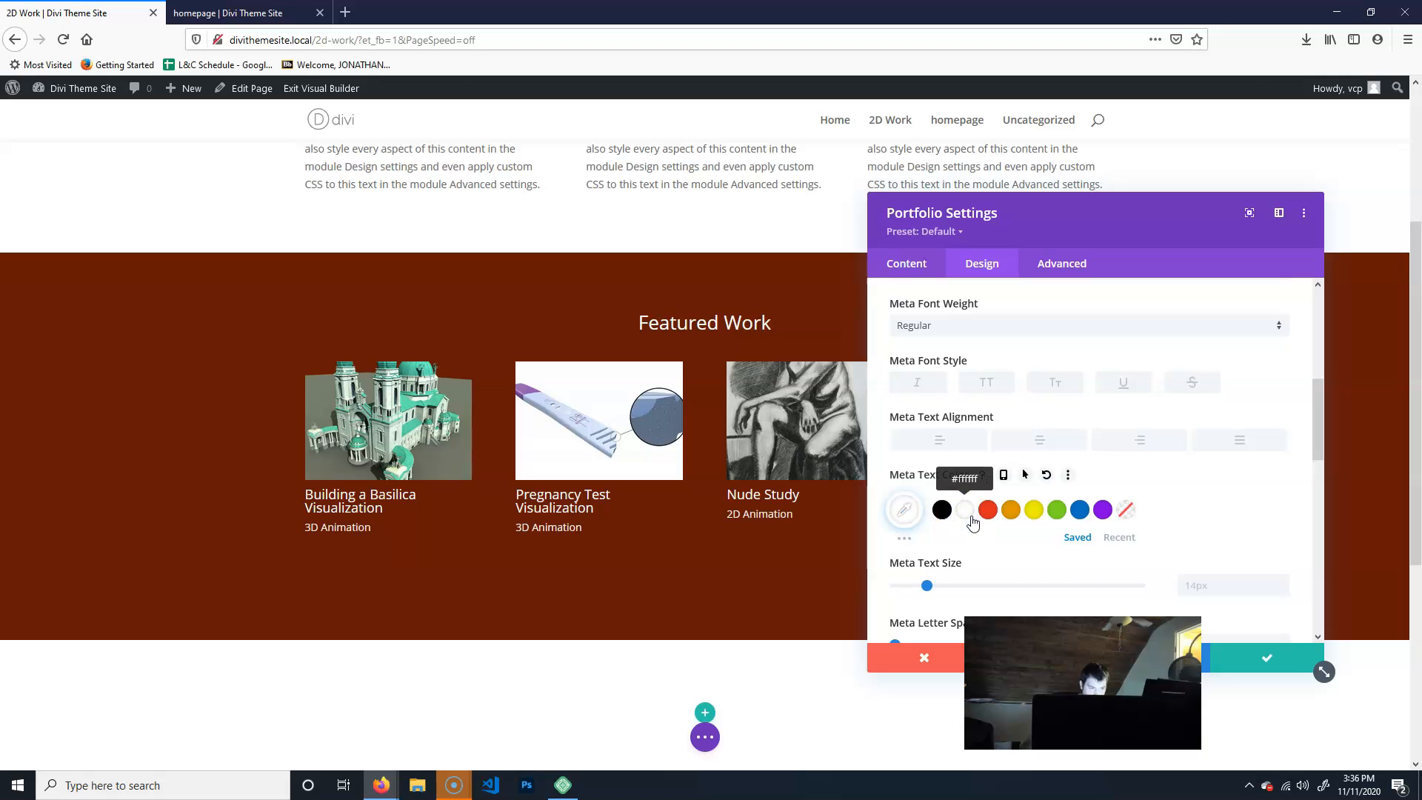
{"action": "left_click", "coordinate": [900, 526]}
{"action": "left_click", "coordinate": [903, 539]}
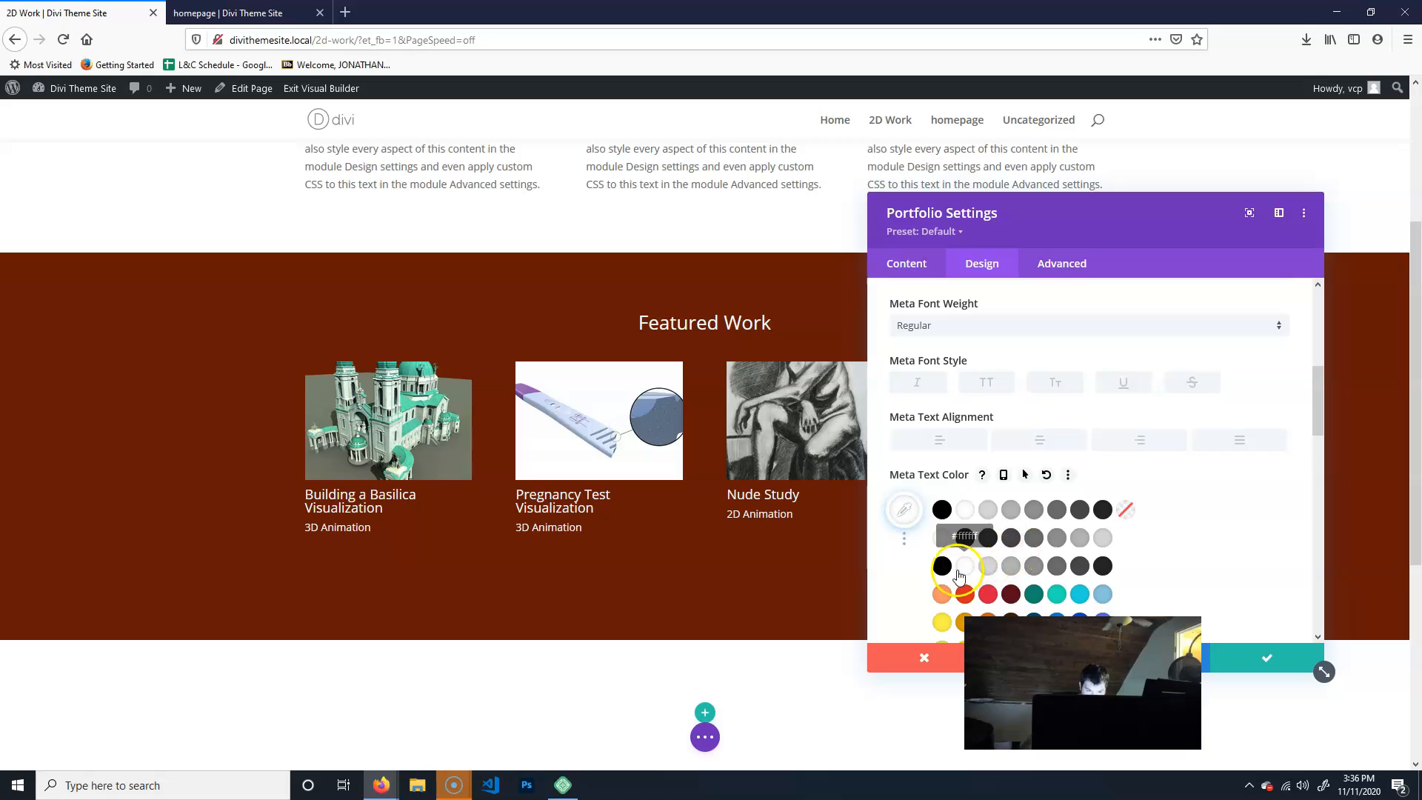
{"action": "left_click", "coordinate": [986, 517]}
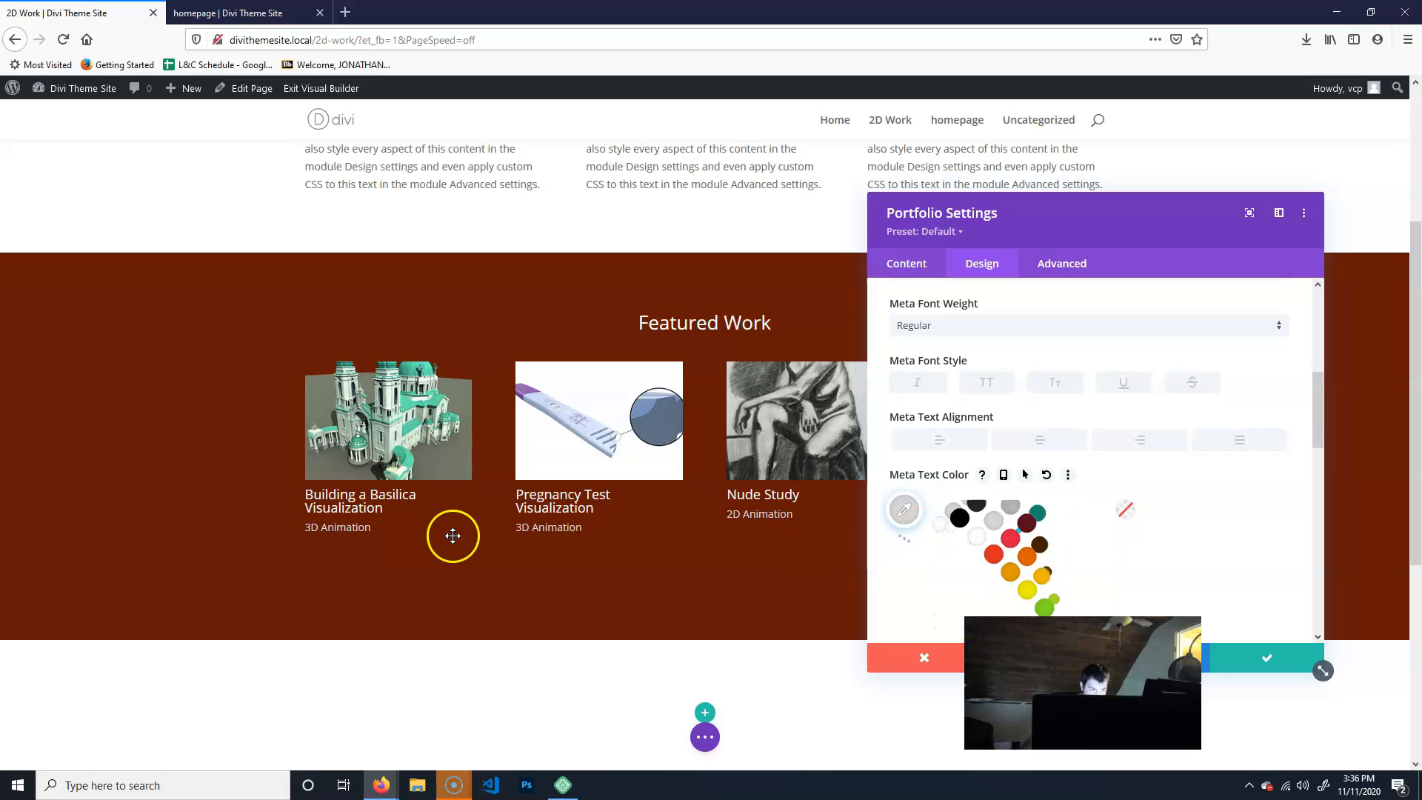
{"action": "left_click", "coordinate": [1254, 659]}
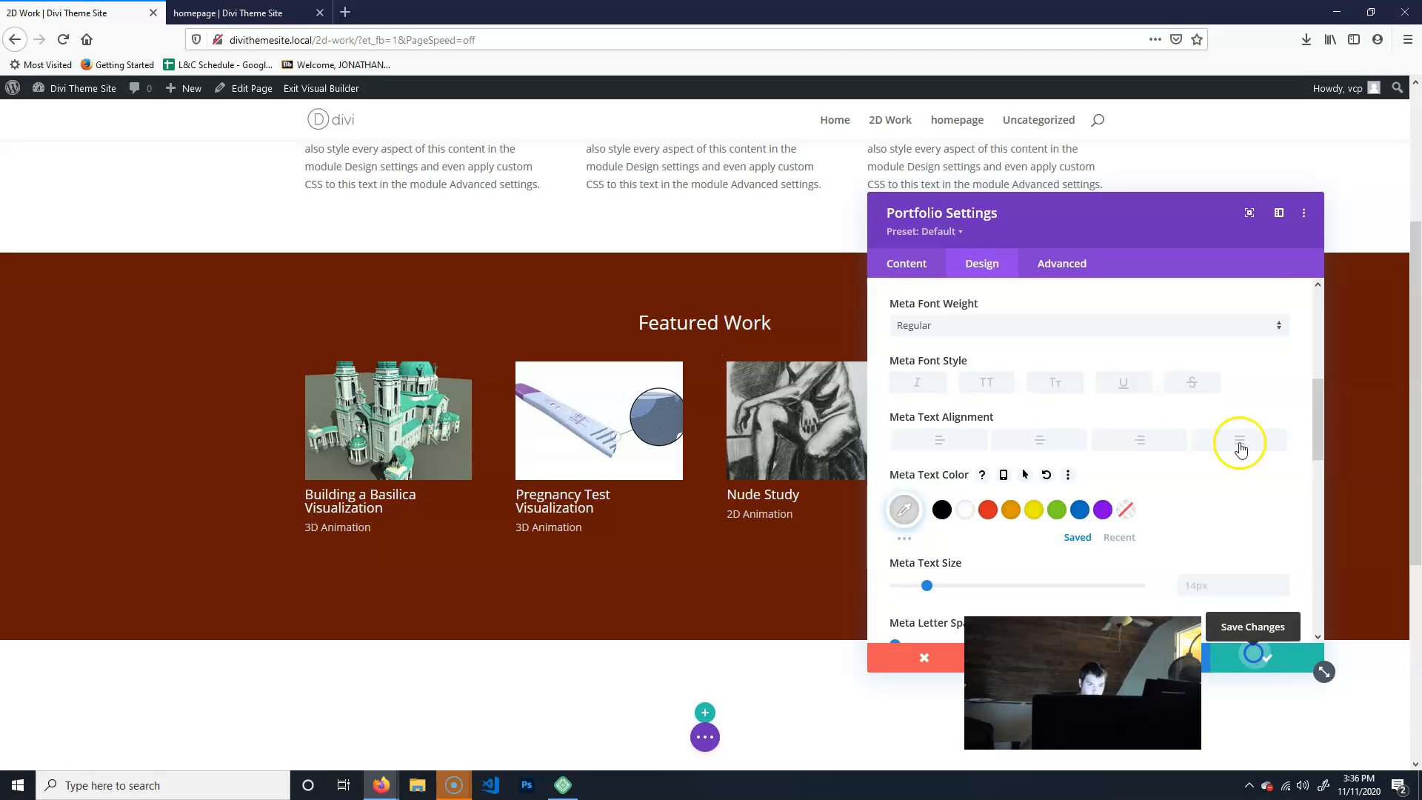
- Delete the empty white section below the Featured Work section
{"action": "scroll", "coordinate": [530, 567], "scroll_direction": "down", "scroll_amount": 5}
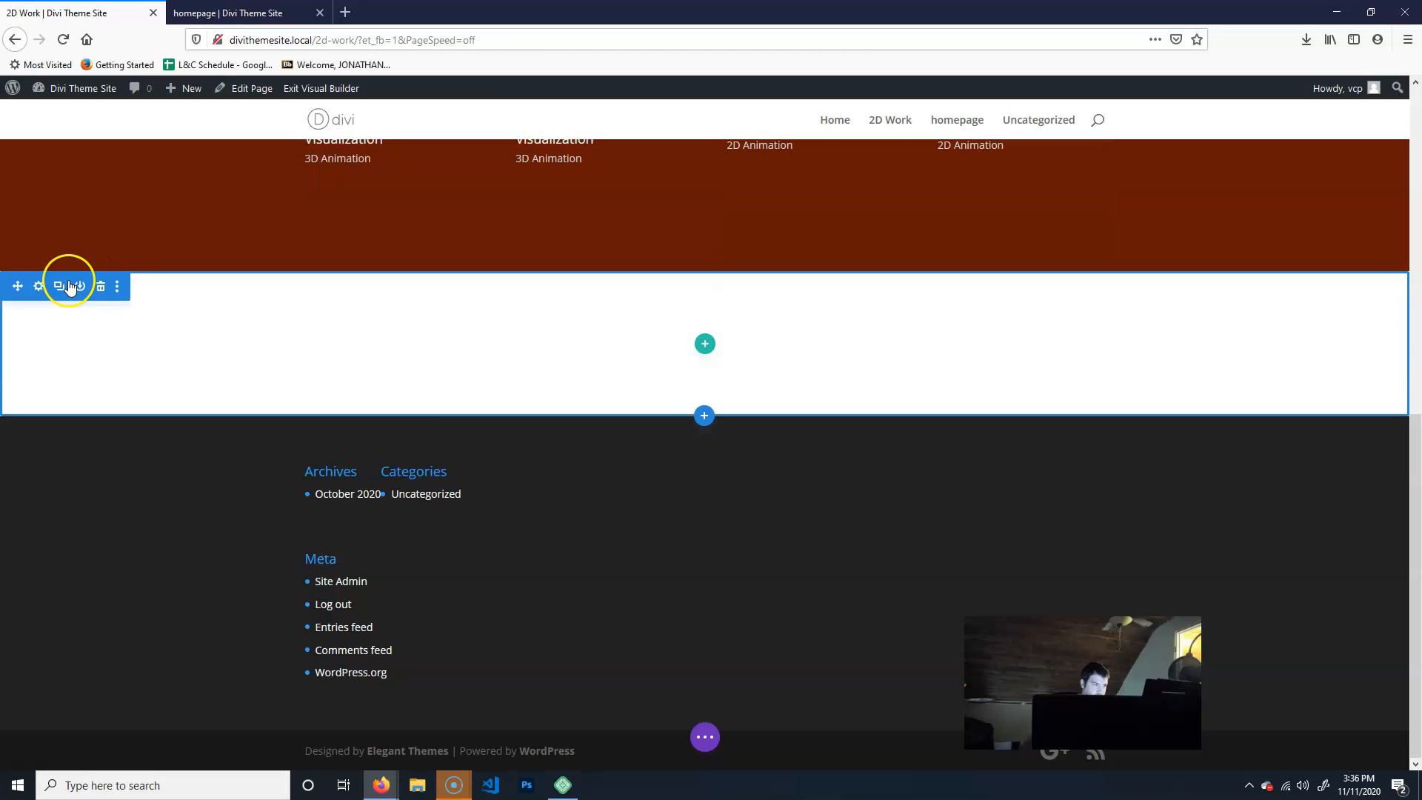
{"action": "left_click", "coordinate": [103, 286]}
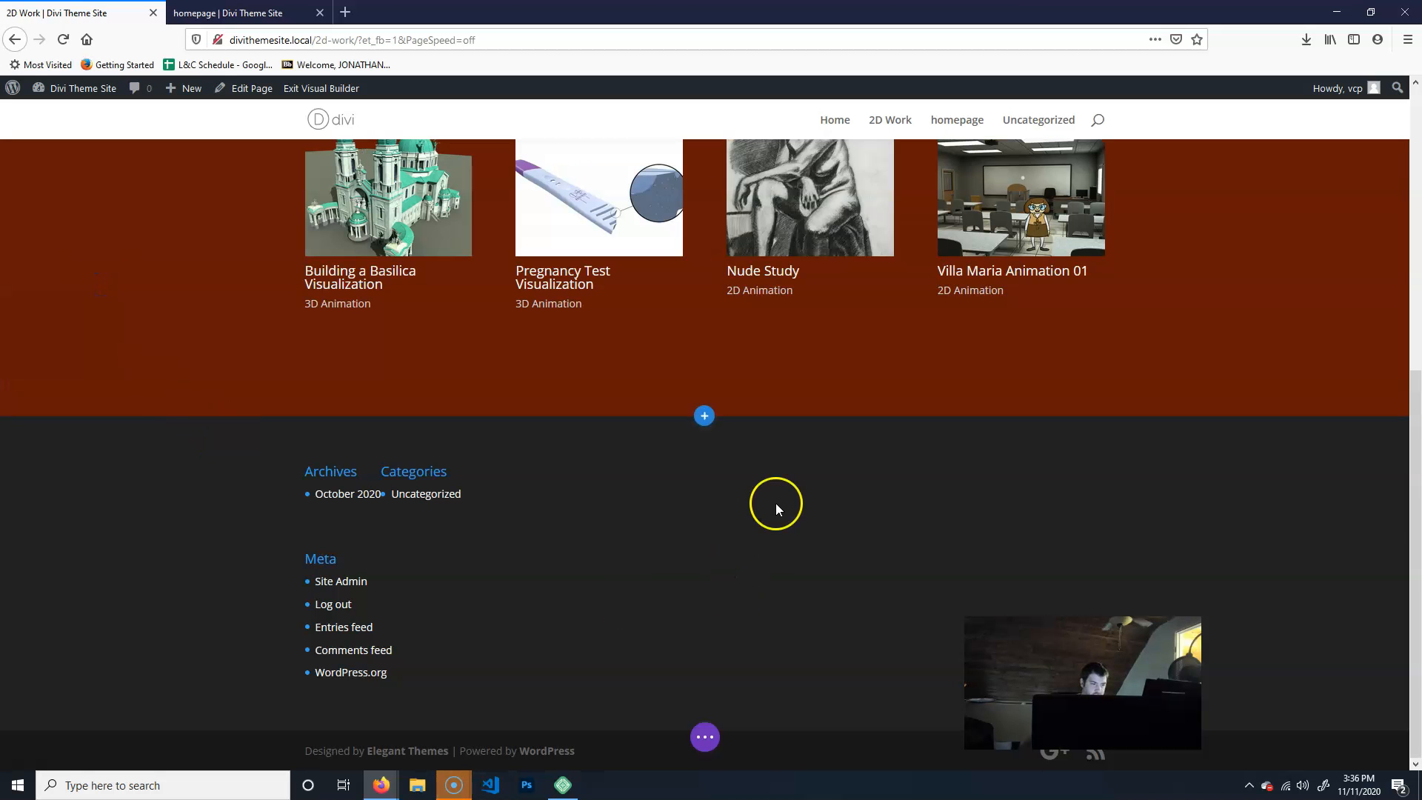
{"action": "scroll", "coordinate": [1185, 523], "scroll_direction": "up", "scroll_amount": 7}
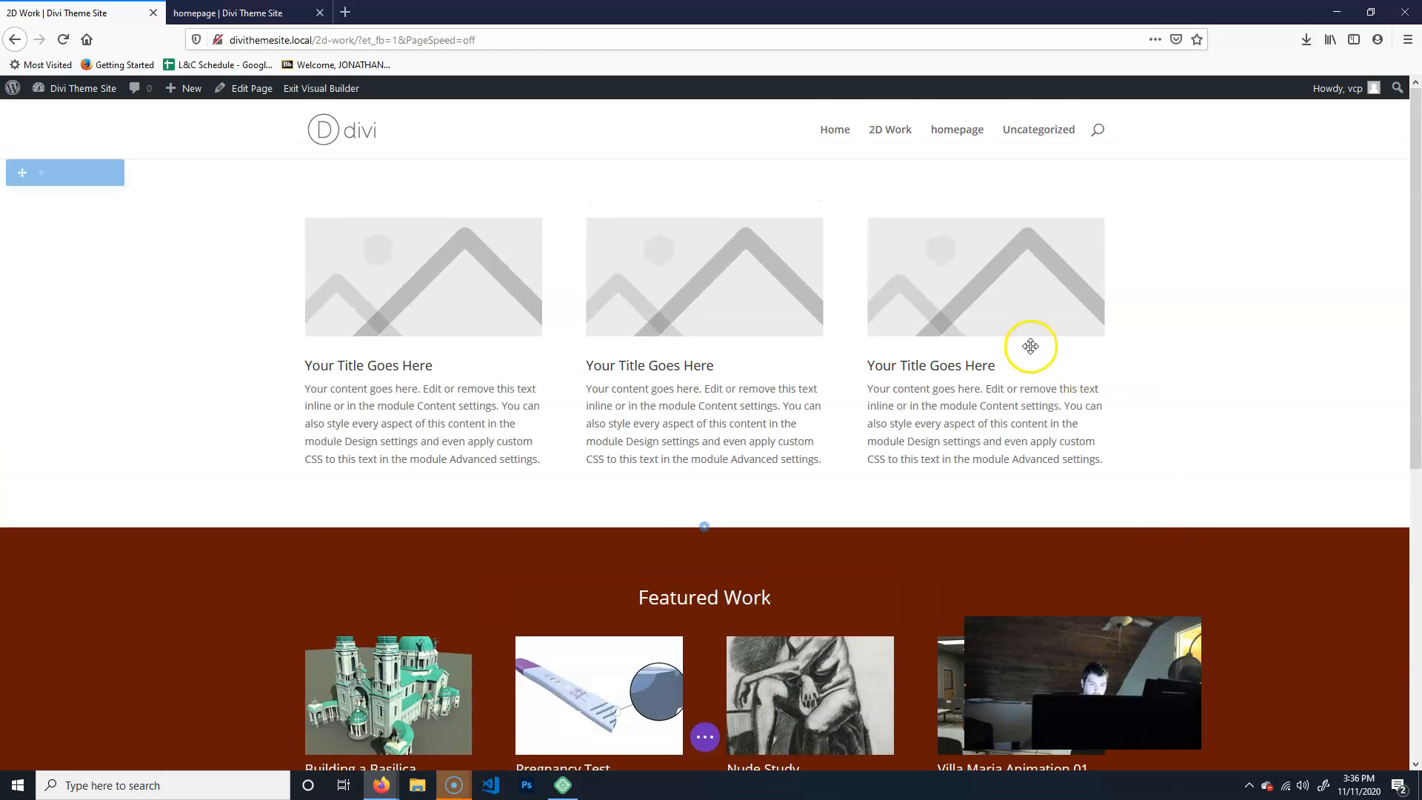
{"action": "scroll", "coordinate": [1033, 343], "scroll_direction": "down", "scroll_amount": 4}
{"action": "scroll", "coordinate": [651, 397], "scroll_direction": "up", "scroll_amount": 4}
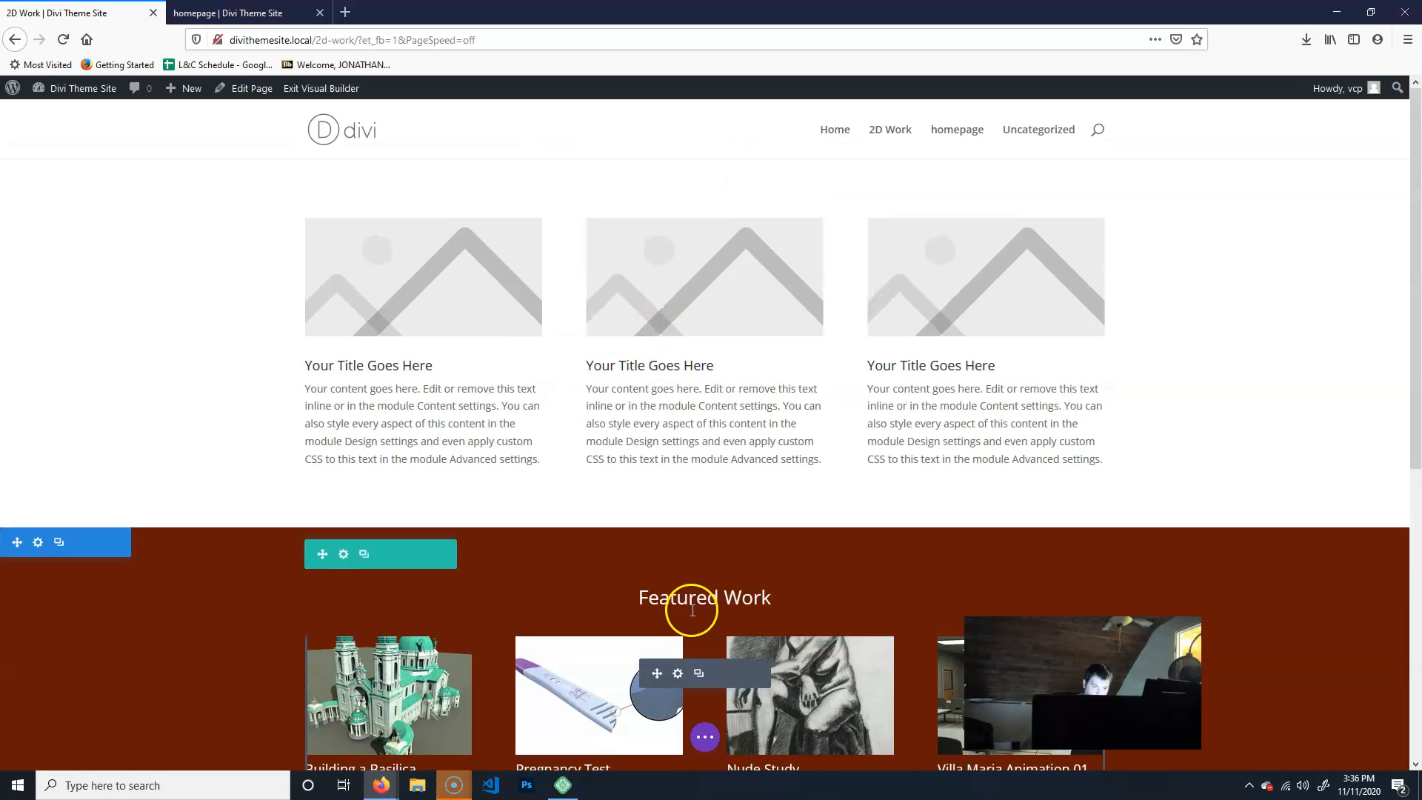
- Limit the Featured Work portfolio to the 2D Animation category by excluding 3D Animation
{"action": "scroll", "coordinate": [629, 600], "scroll_direction": "down", "scroll_amount": 2}
{"action": "mouse_move", "coordinate": [657, 523]}
{"action": "left_mouse_down"}
{"action": "mouse_move", "coordinate": [738, 627]}
{"action": "mouse_move", "coordinate": [676, 502]}
{"action": "left_mouse_up"}
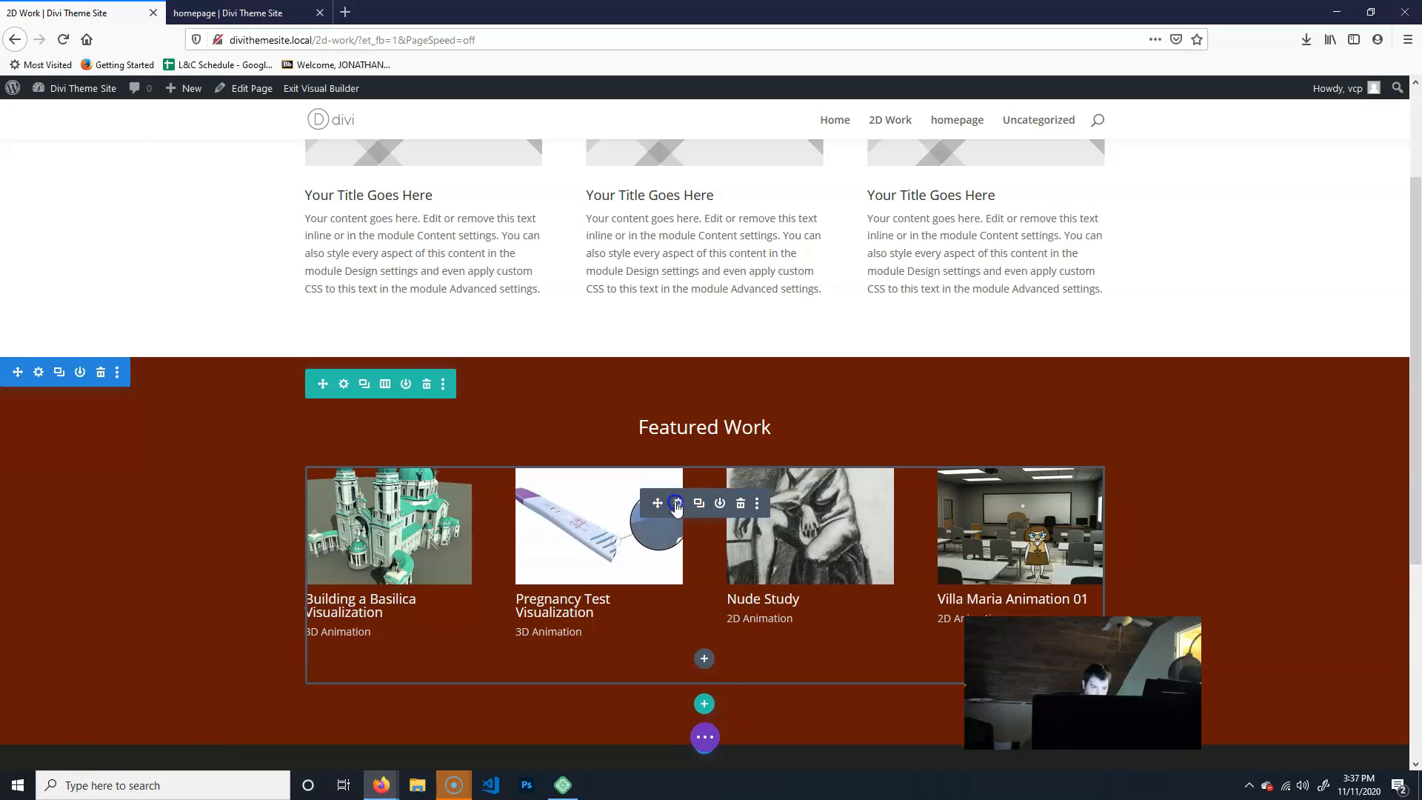
{"action": "left_click", "coordinate": [678, 504]}
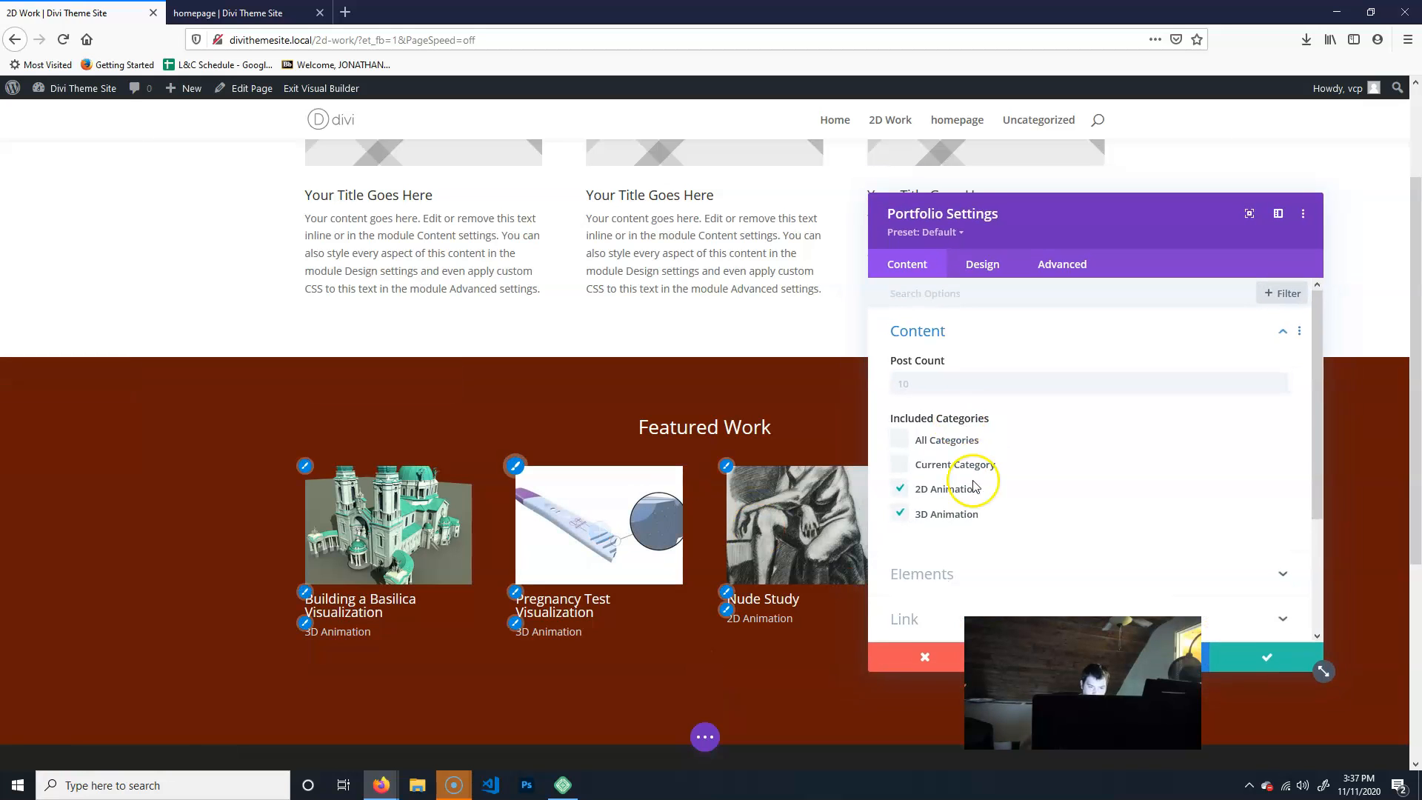
{"action": "left_click", "coordinate": [898, 514]}
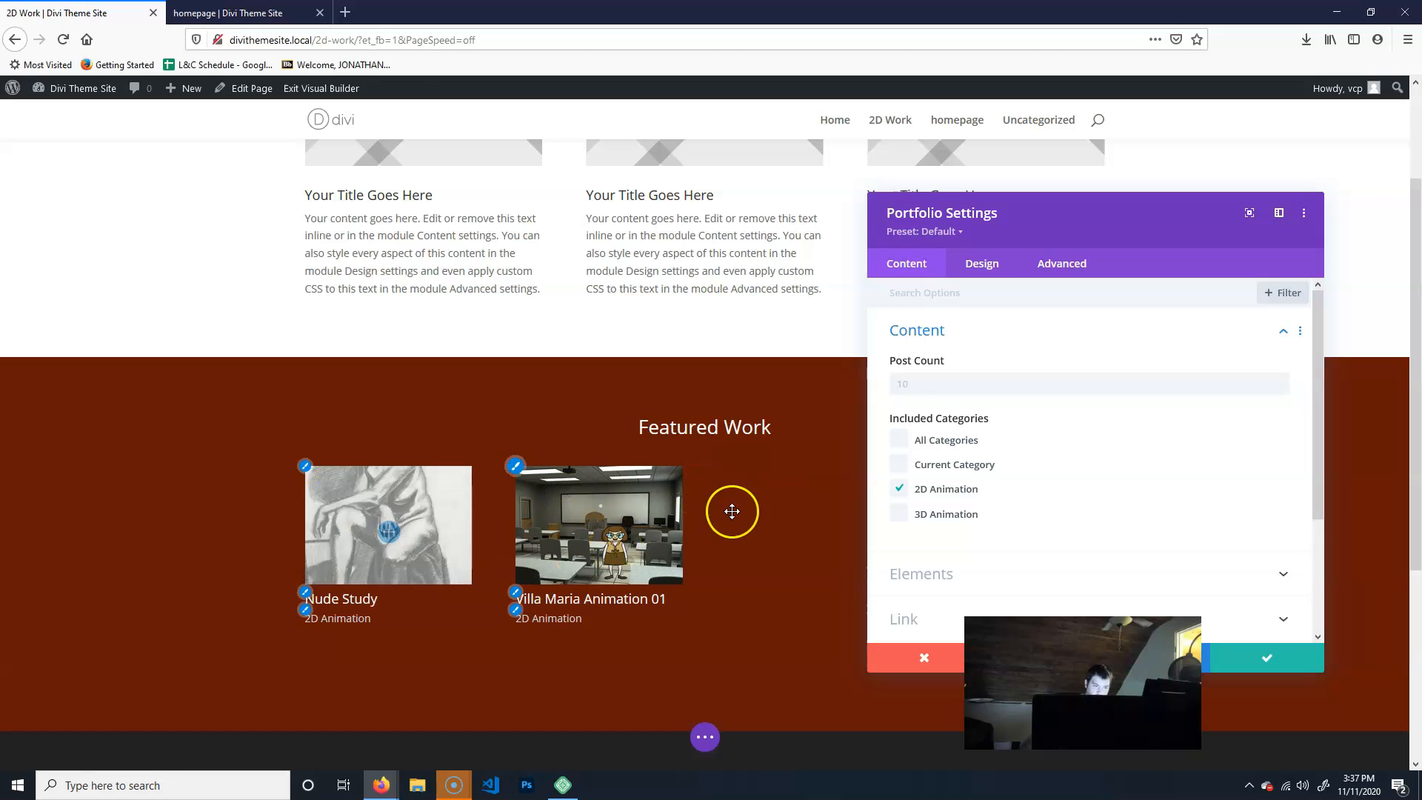
- Set the portfolio's layout to Fullwidth and review the enlarged projects down the page
{"action": "left_click", "coordinate": [985, 268]}
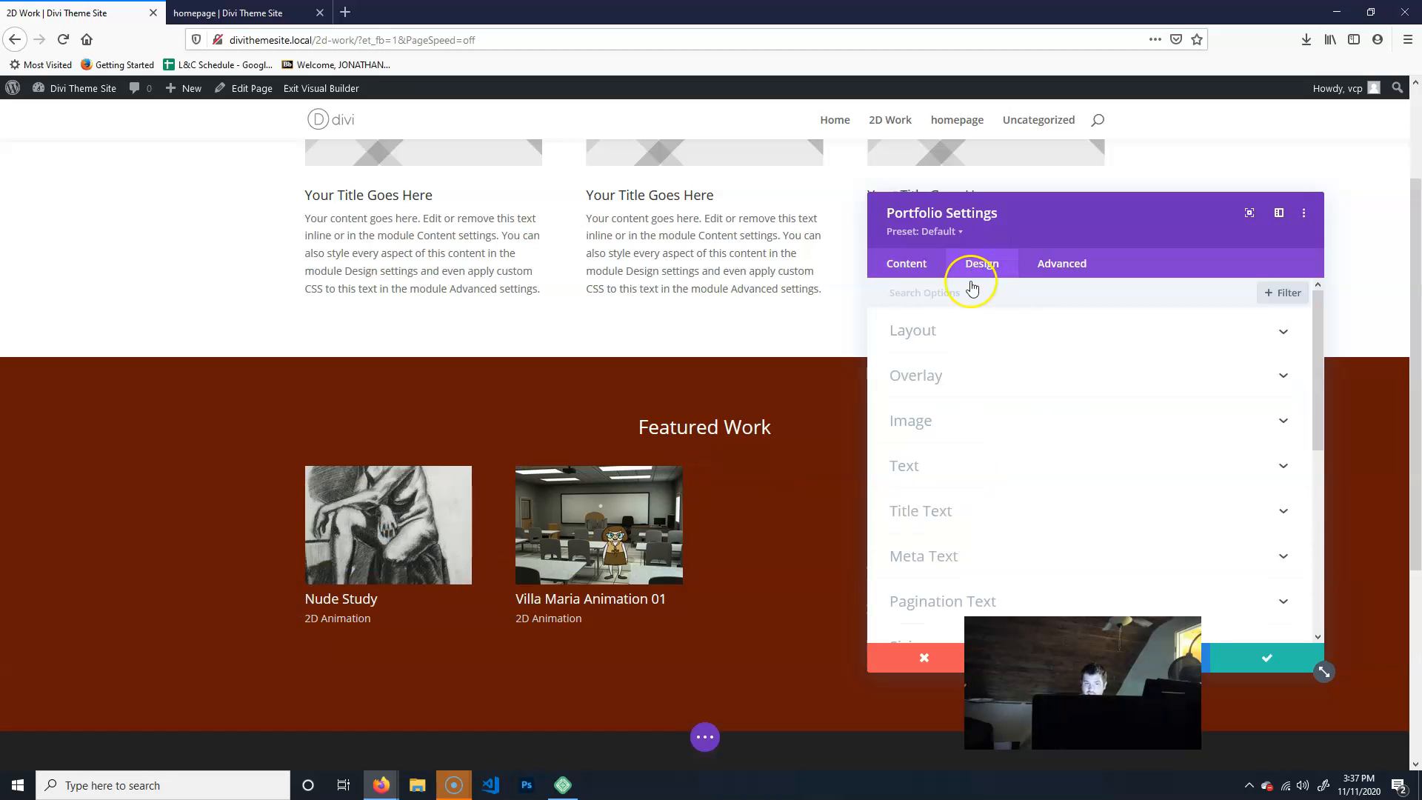
{"action": "left_click", "coordinate": [954, 328]}
{"action": "left_click", "coordinate": [926, 384]}
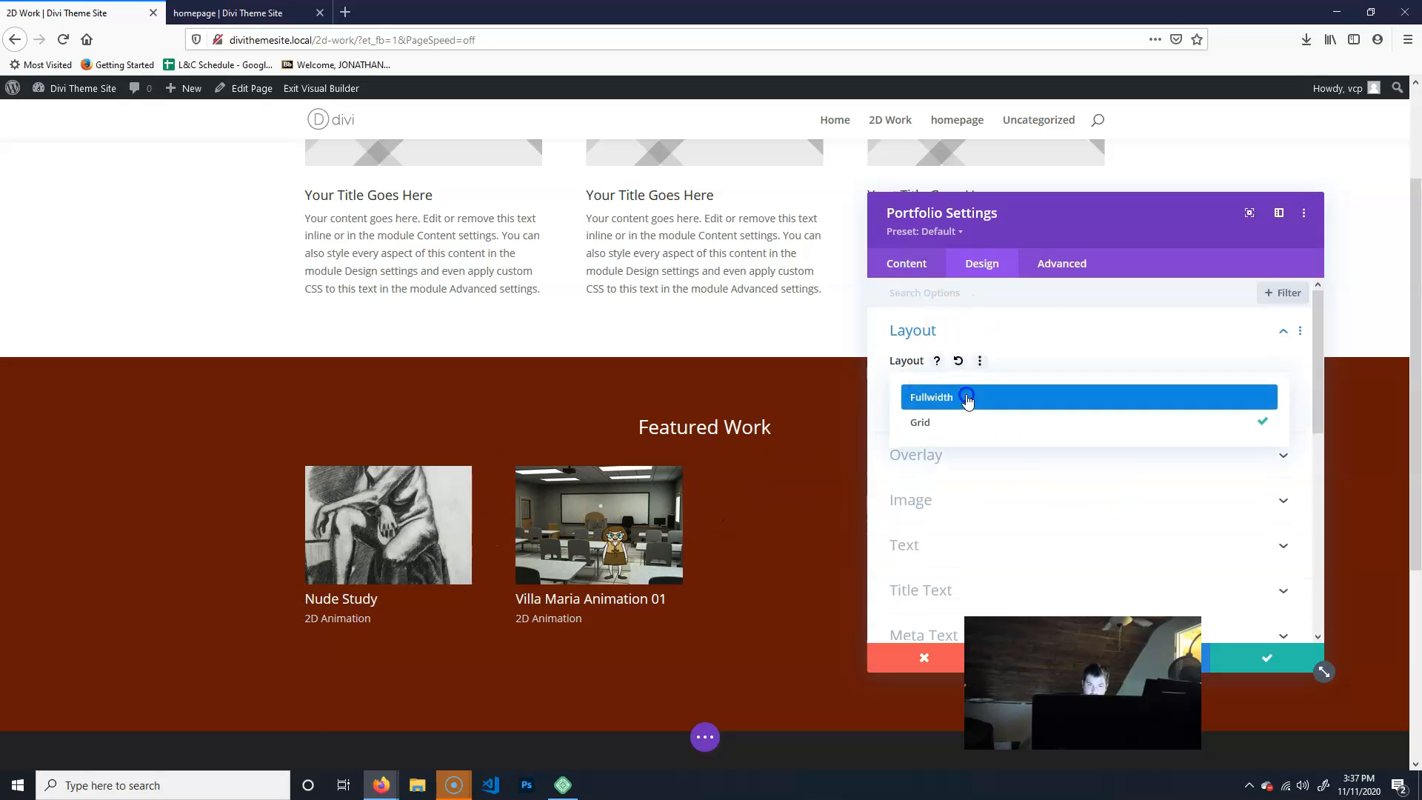
{"action": "left_click", "coordinate": [966, 394]}
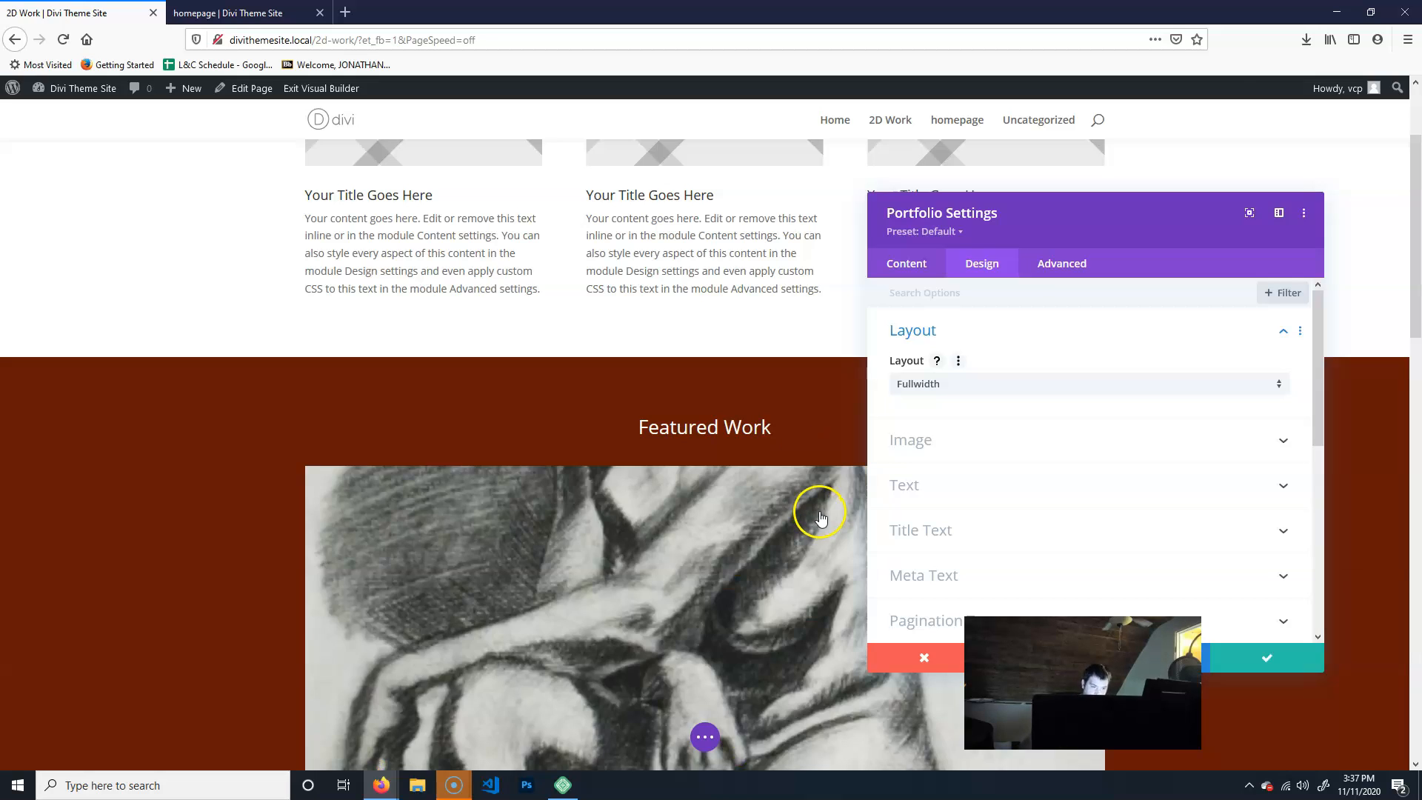
{"action": "scroll", "coordinate": [800, 491], "scroll_direction": "down", "scroll_amount": 20}
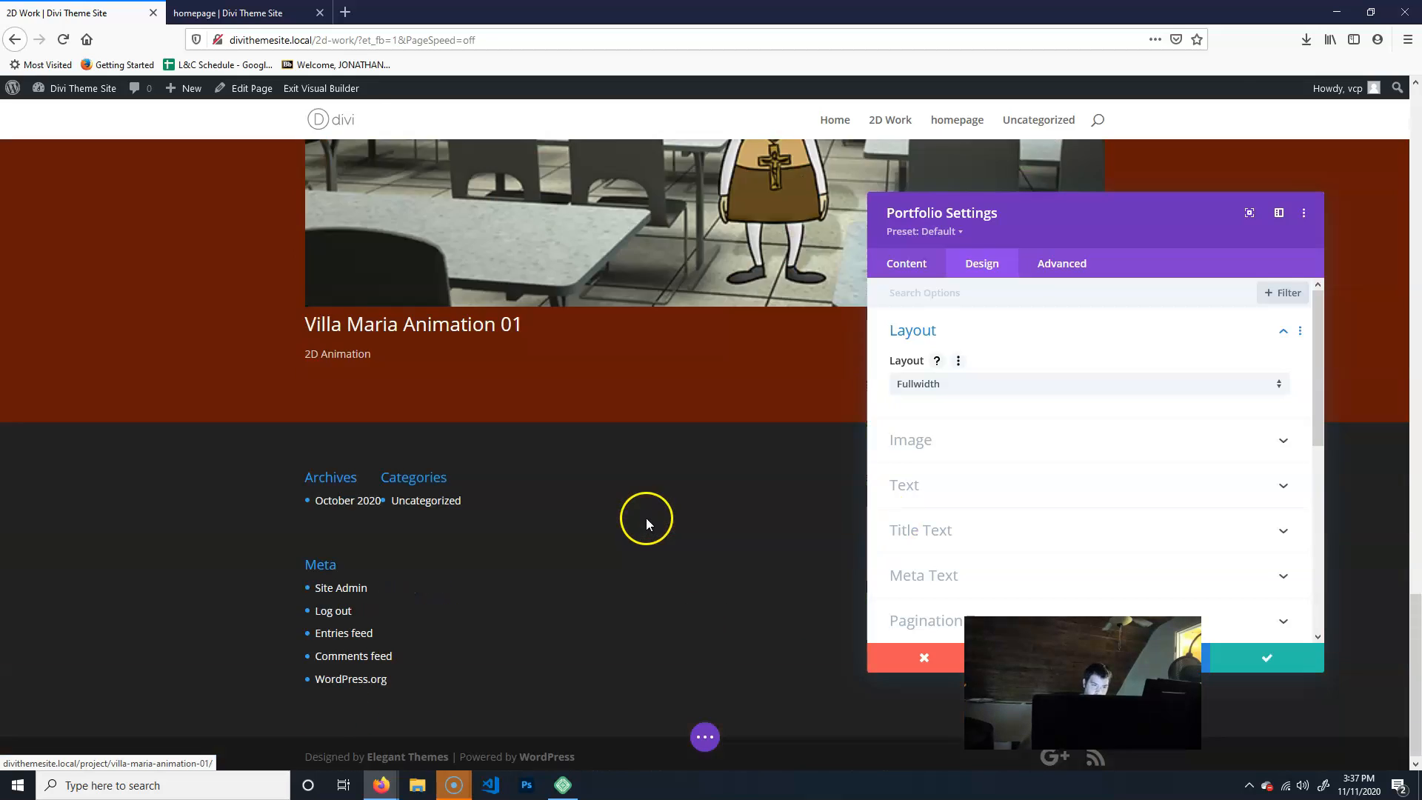
- Save the Featured Work portfolio's module settings and return to the blurbs at the start of the page
{"action": "scroll", "coordinate": [647, 524], "scroll_direction": "up", "scroll_amount": 20}
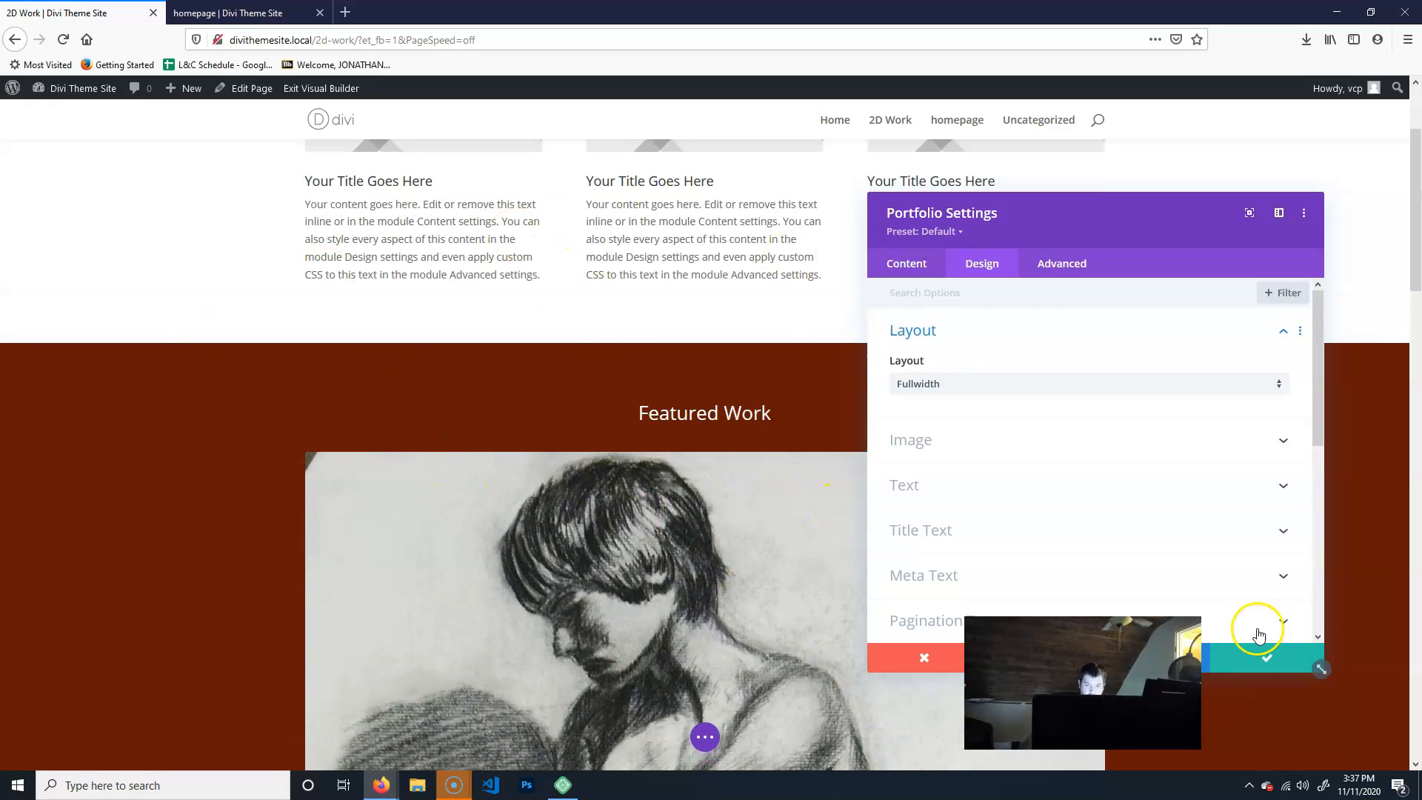
{"action": "left_click", "coordinate": [1263, 656]}
{"action": "scroll", "coordinate": [1177, 518], "scroll_direction": "up", "scroll_amount": 3}
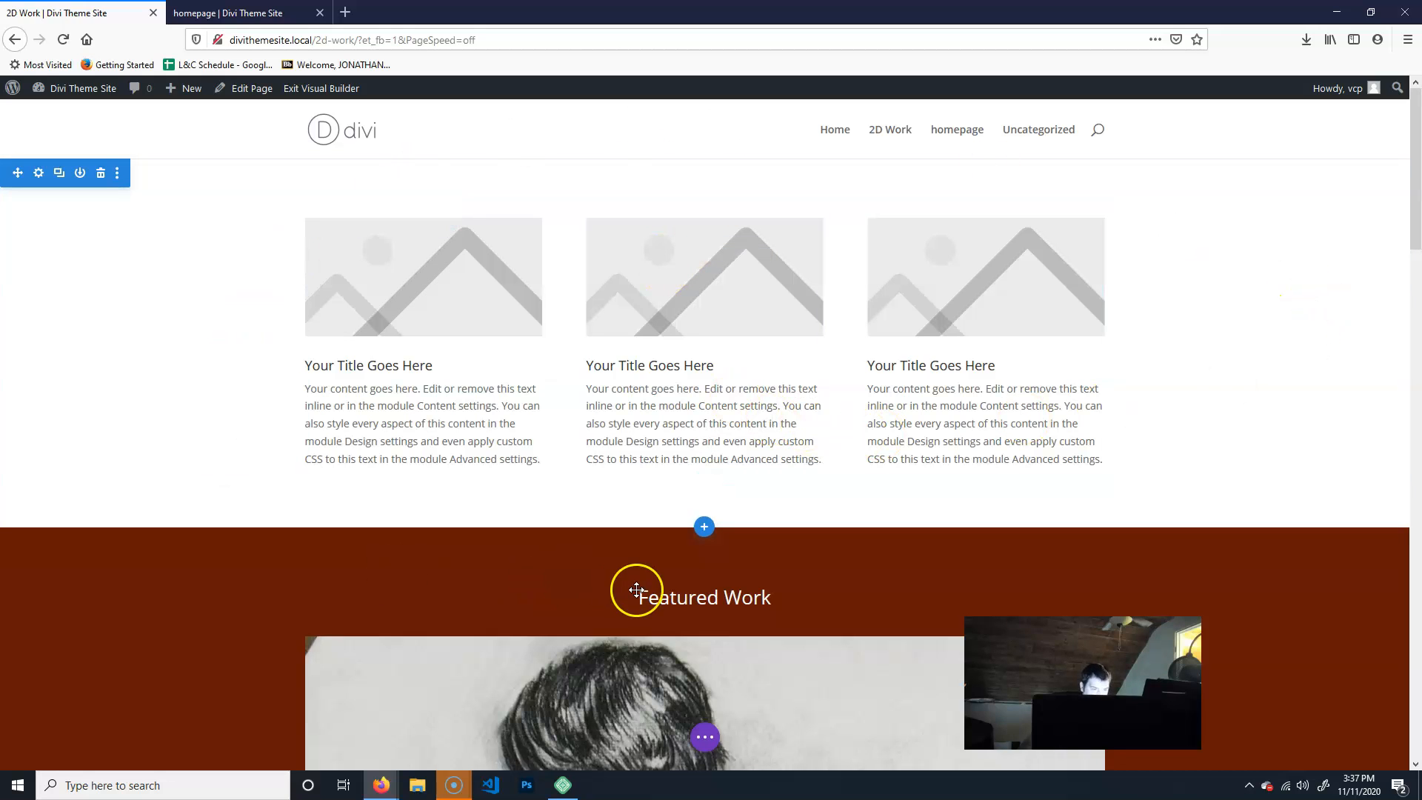
{"action": "left_click", "coordinate": [955, 373]}
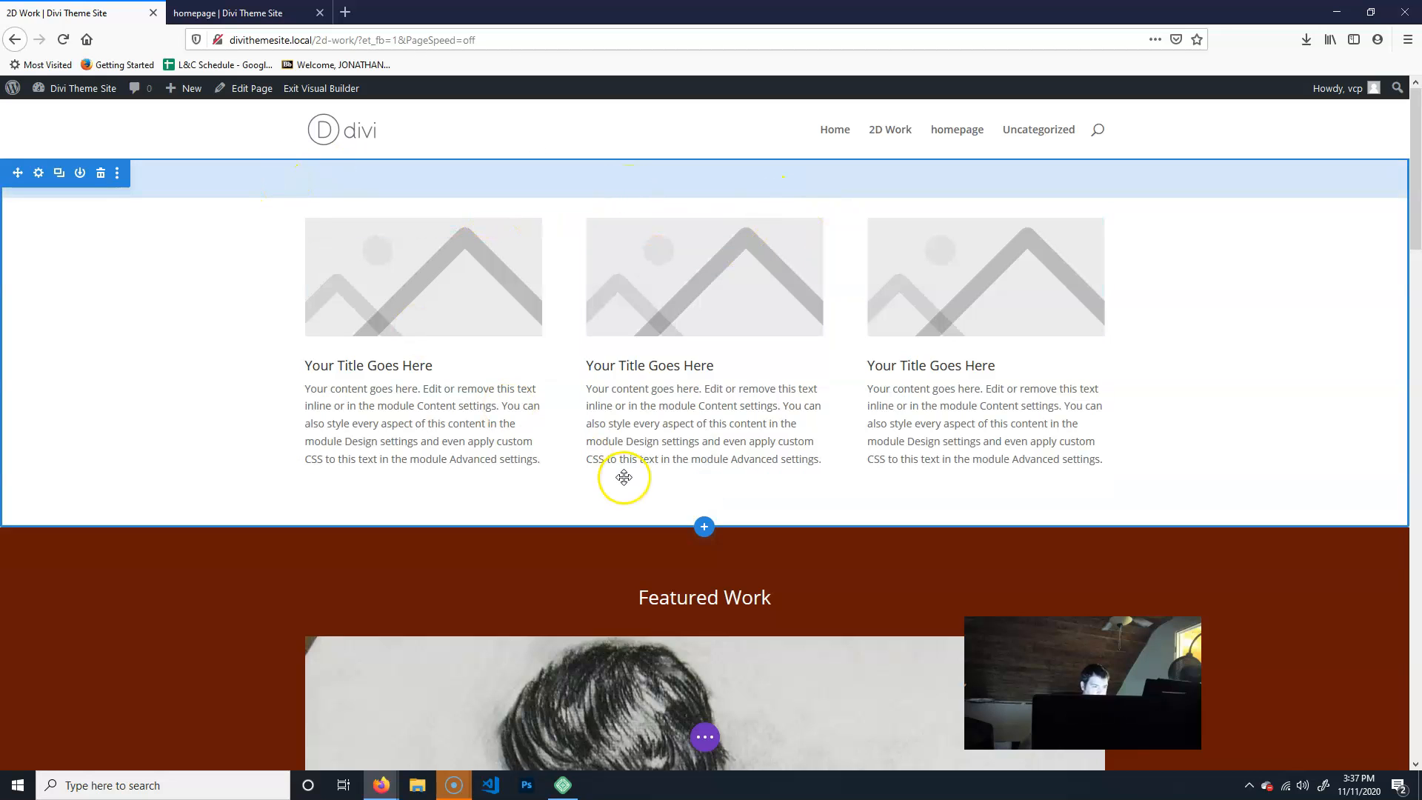
- Insert a fullwidth section with a Fullwidth Post Title module between the blurbs and the Featured Work section
{"action": "left_click", "coordinate": [704, 529]}
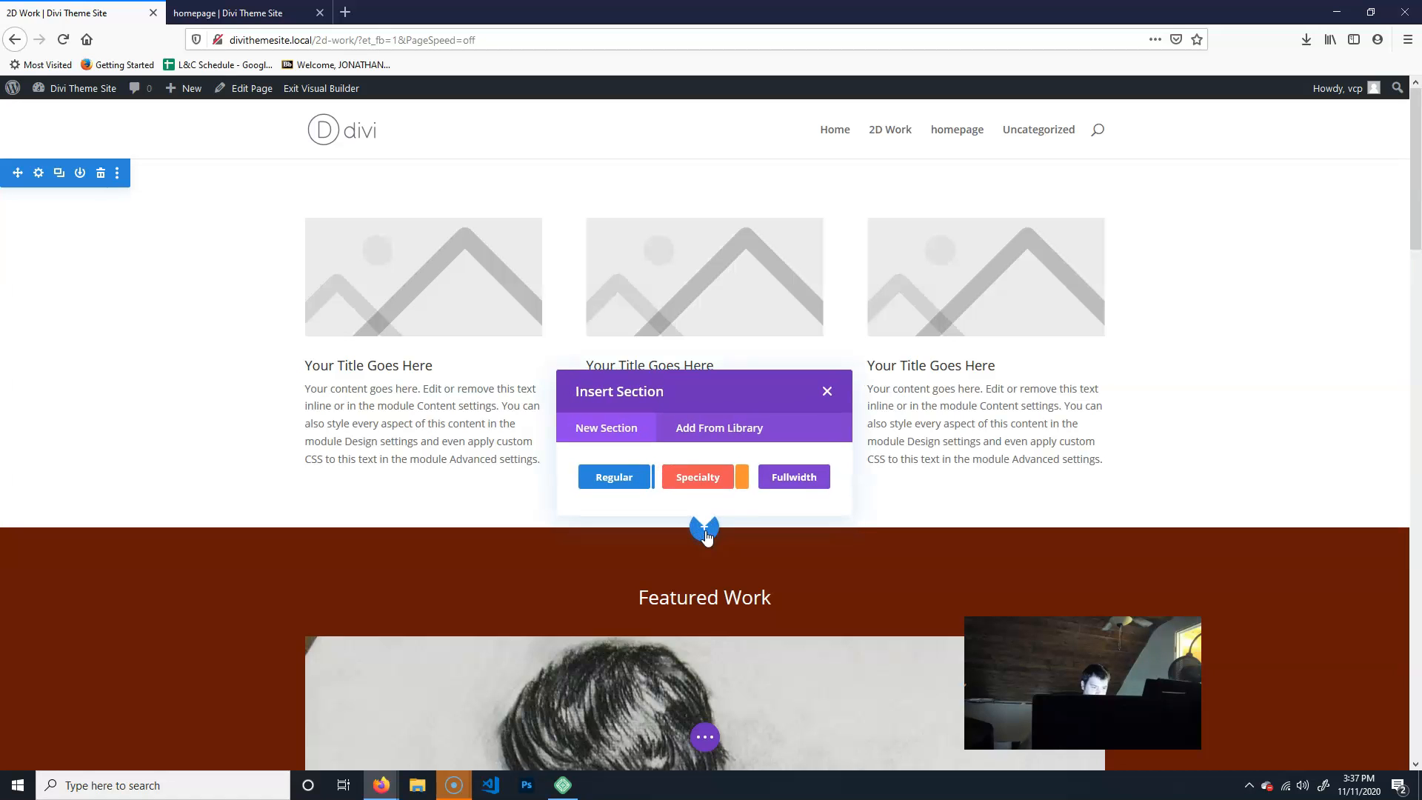
{"action": "left_click", "coordinate": [814, 480]}
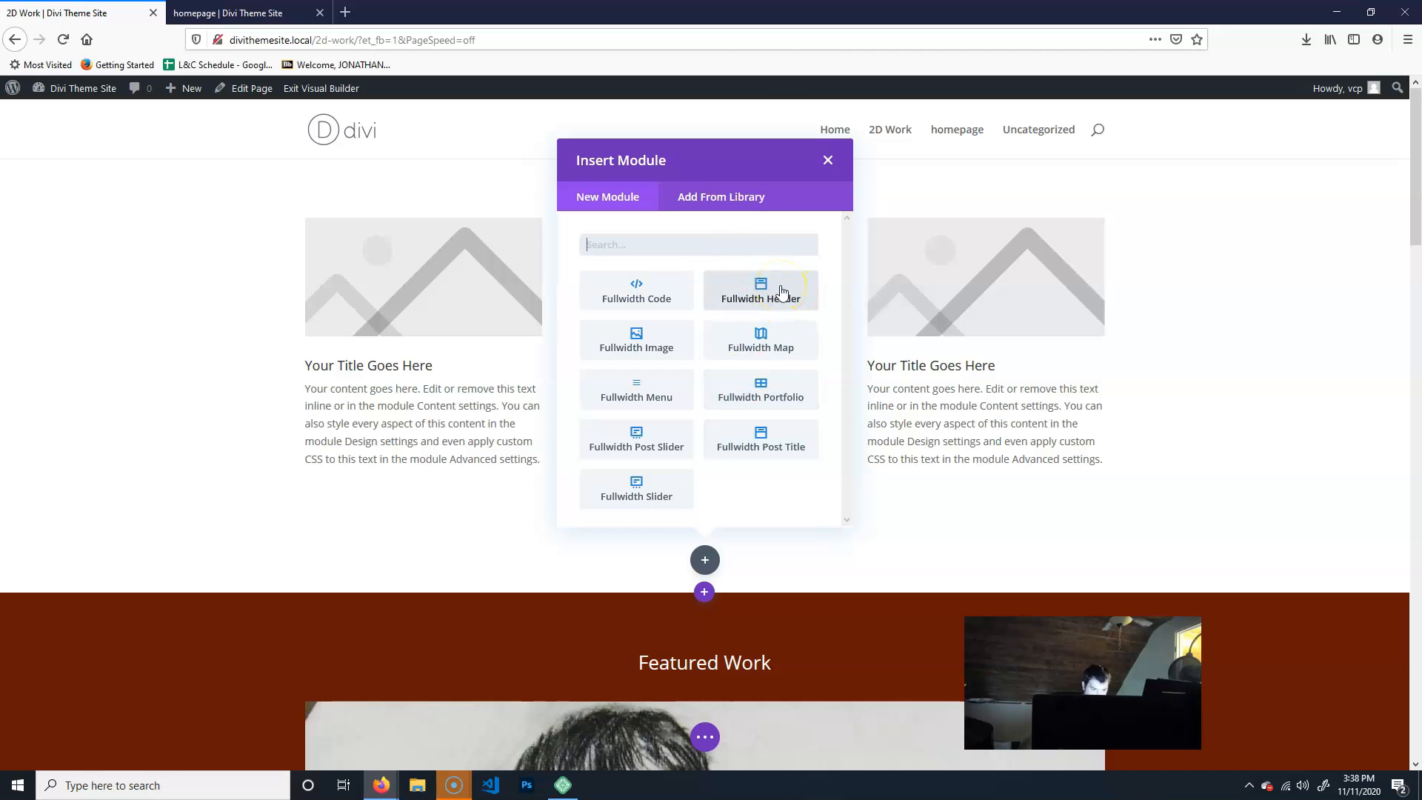
{"action": "left_click", "coordinate": [779, 453]}
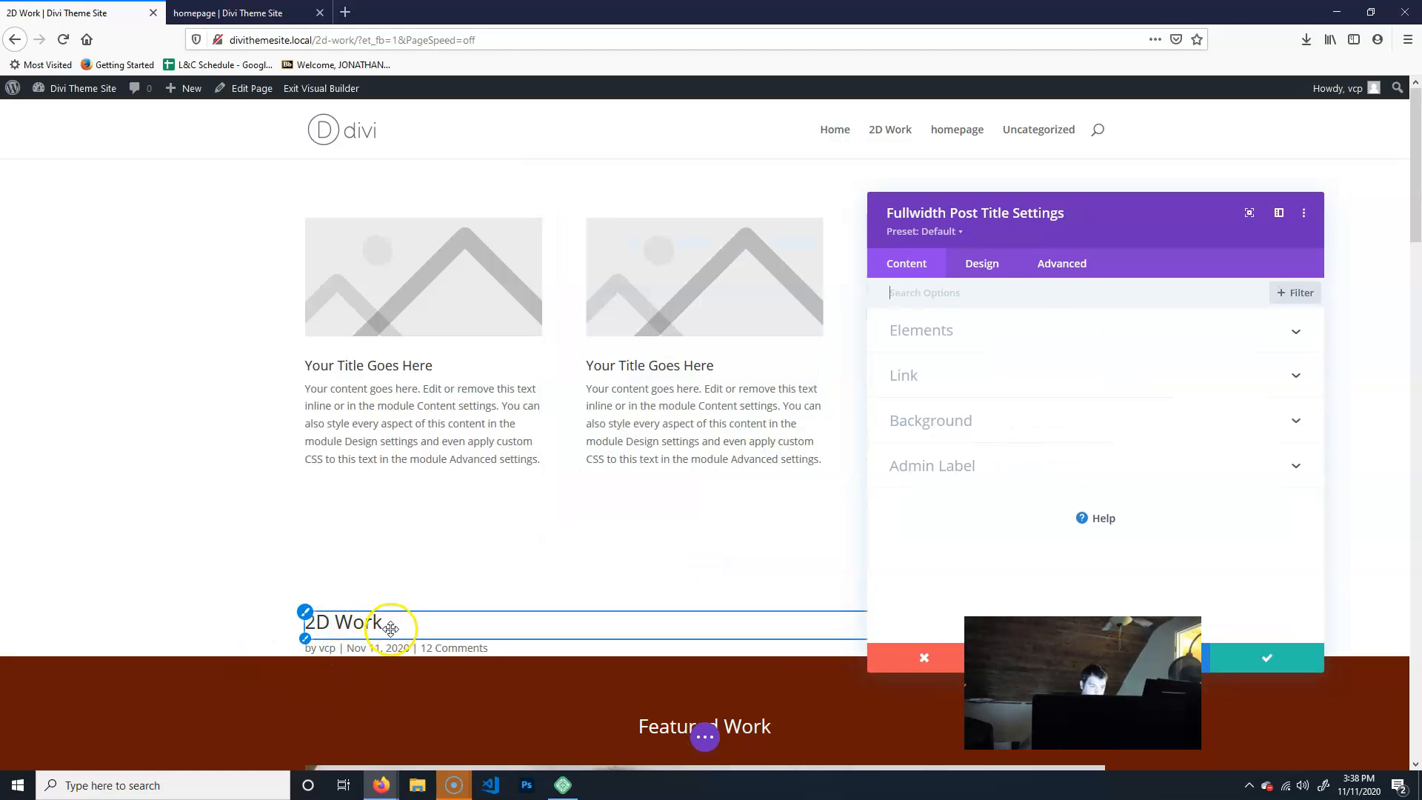
- Turn off the meta and the featured image in the post title module, keeping only the title shown
{"action": "left_click", "coordinate": [972, 334]}
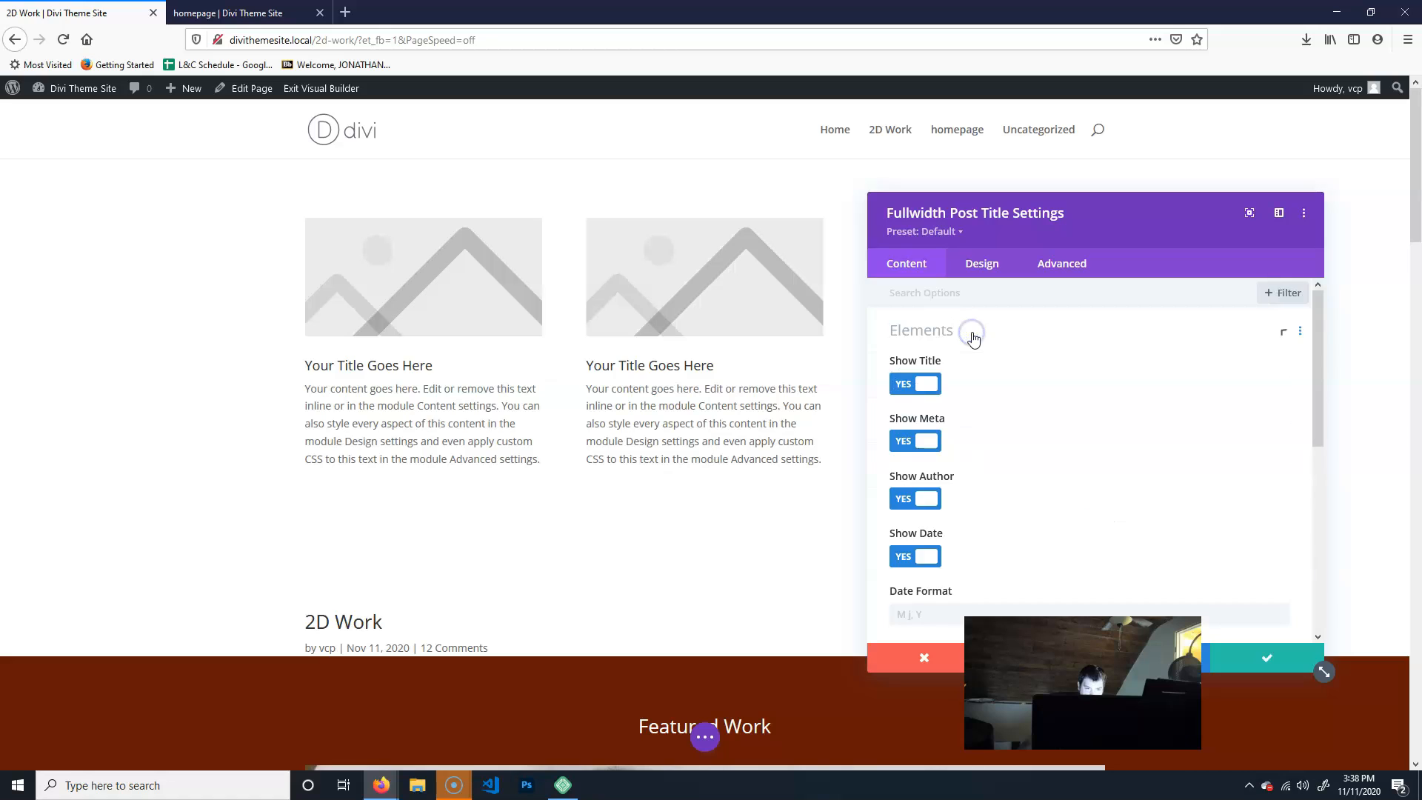
{"action": "left_click", "coordinate": [916, 441]}
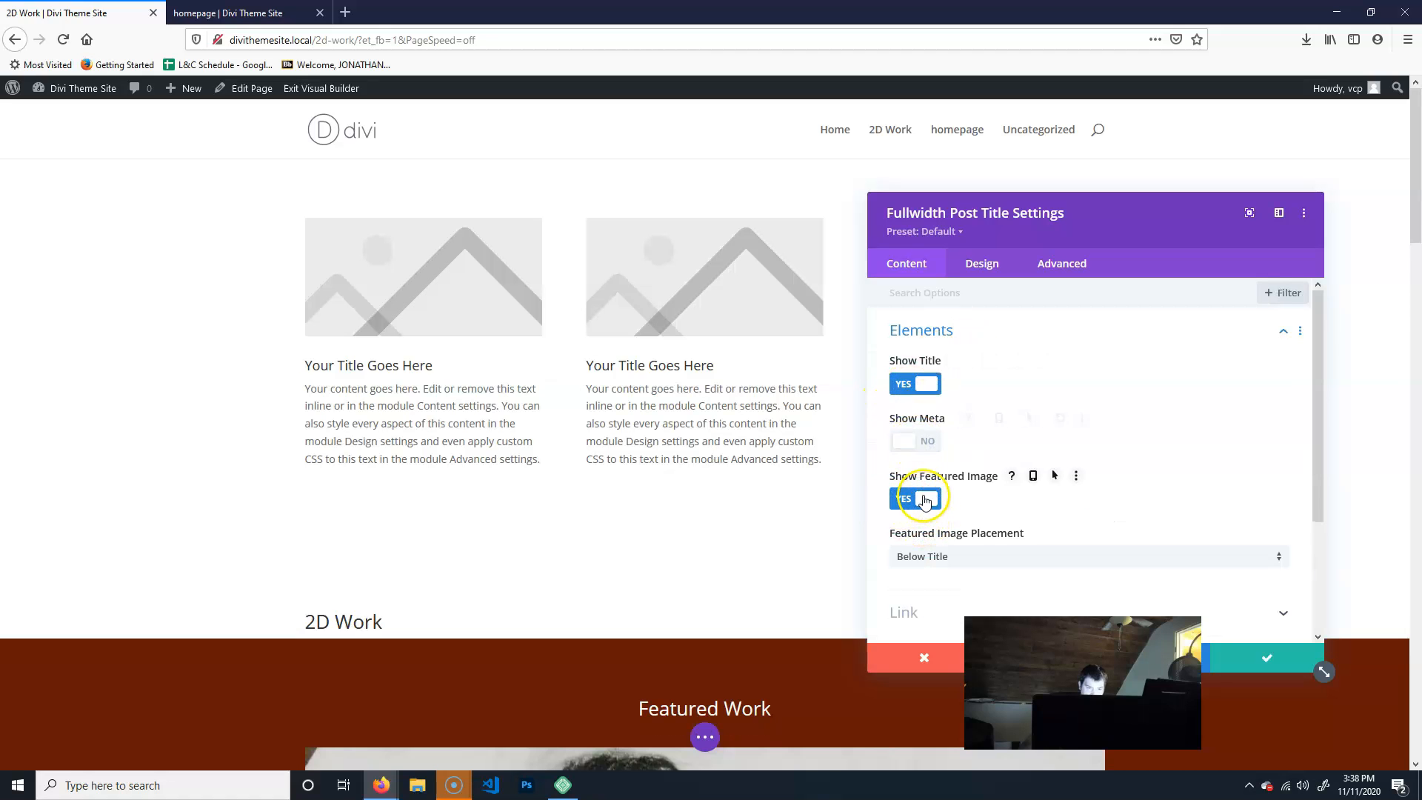
{"action": "left_click", "coordinate": [925, 500]}
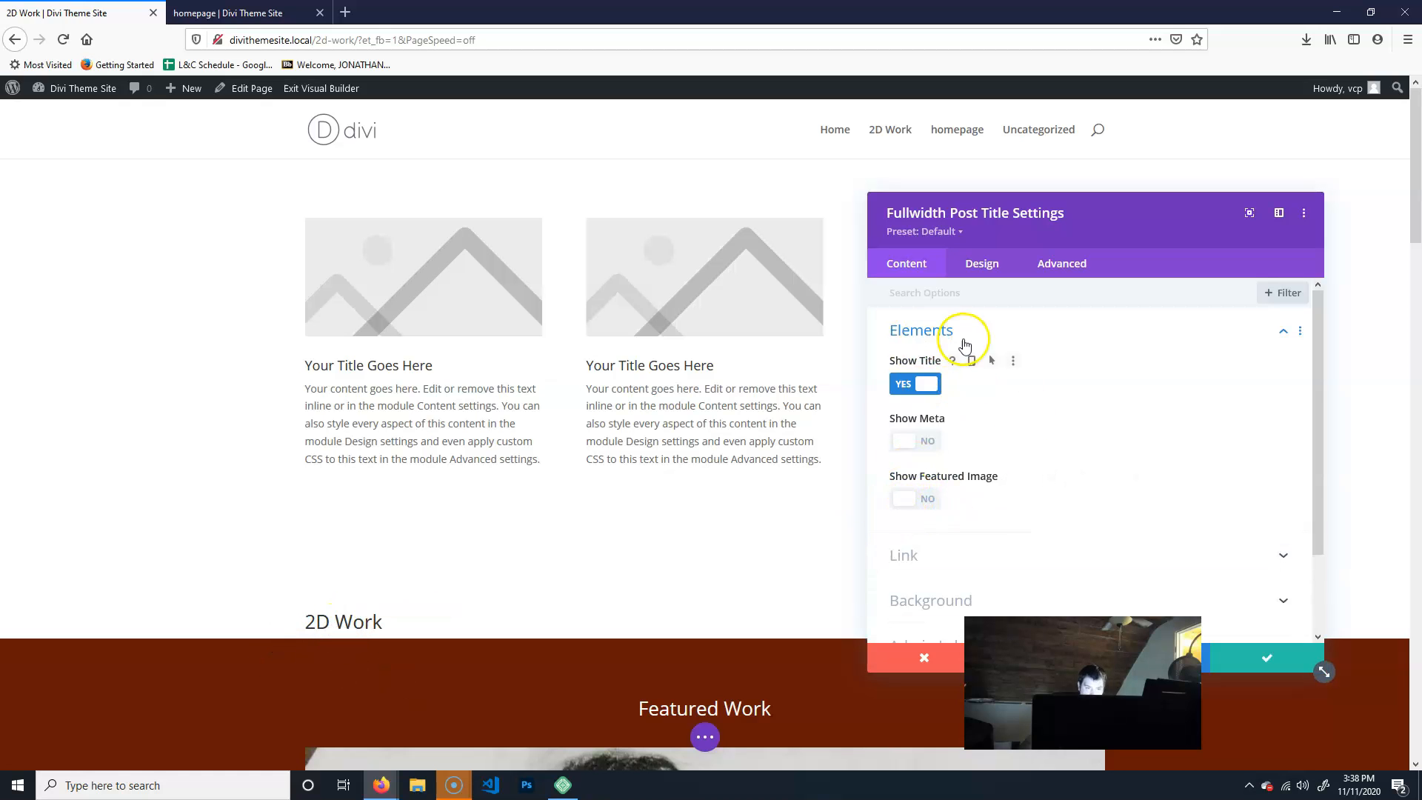
{"action": "scroll", "coordinate": [1026, 502], "scroll_direction": "down", "scroll_amount": 1}
{"action": "scroll", "coordinate": [1025, 501], "scroll_direction": "down", "scroll_amount": 2}
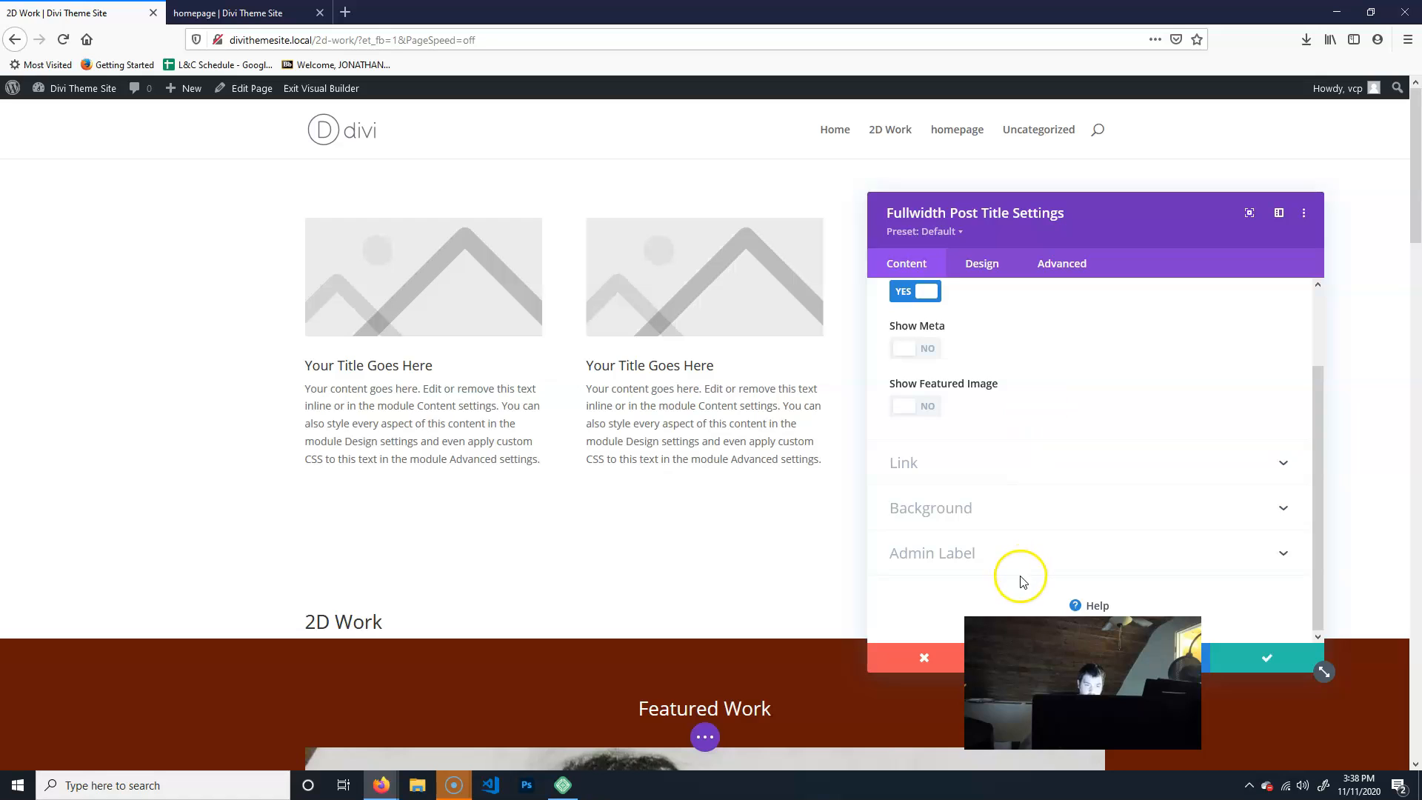
{"action": "scroll", "coordinate": [1089, 483], "scroll_direction": "up", "scroll_amount": 3}
- Center the post title's text and set its font weight to Bold
{"action": "left_click", "coordinate": [996, 262]}
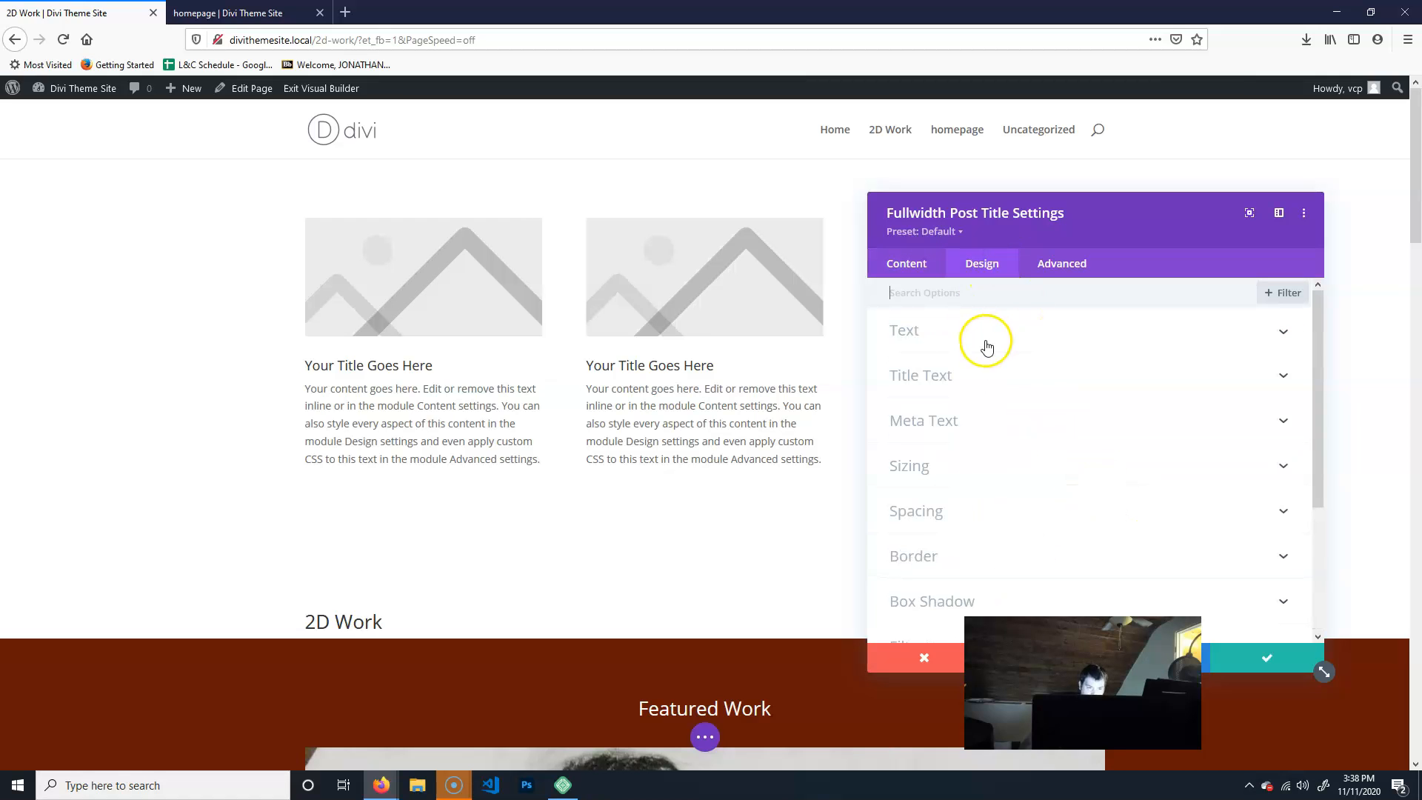
{"action": "left_click", "coordinate": [1006, 378]}
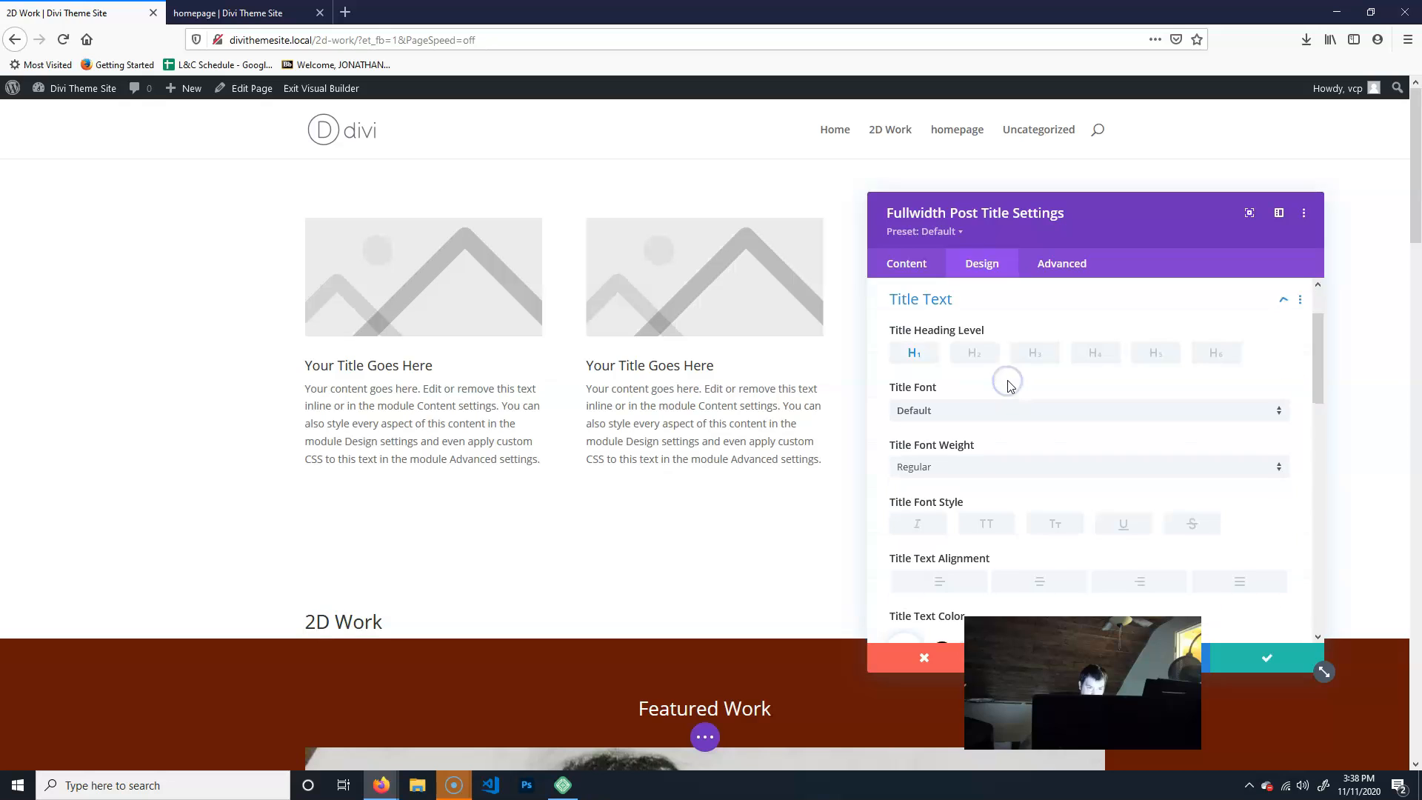
{"action": "left_click", "coordinate": [1044, 586]}
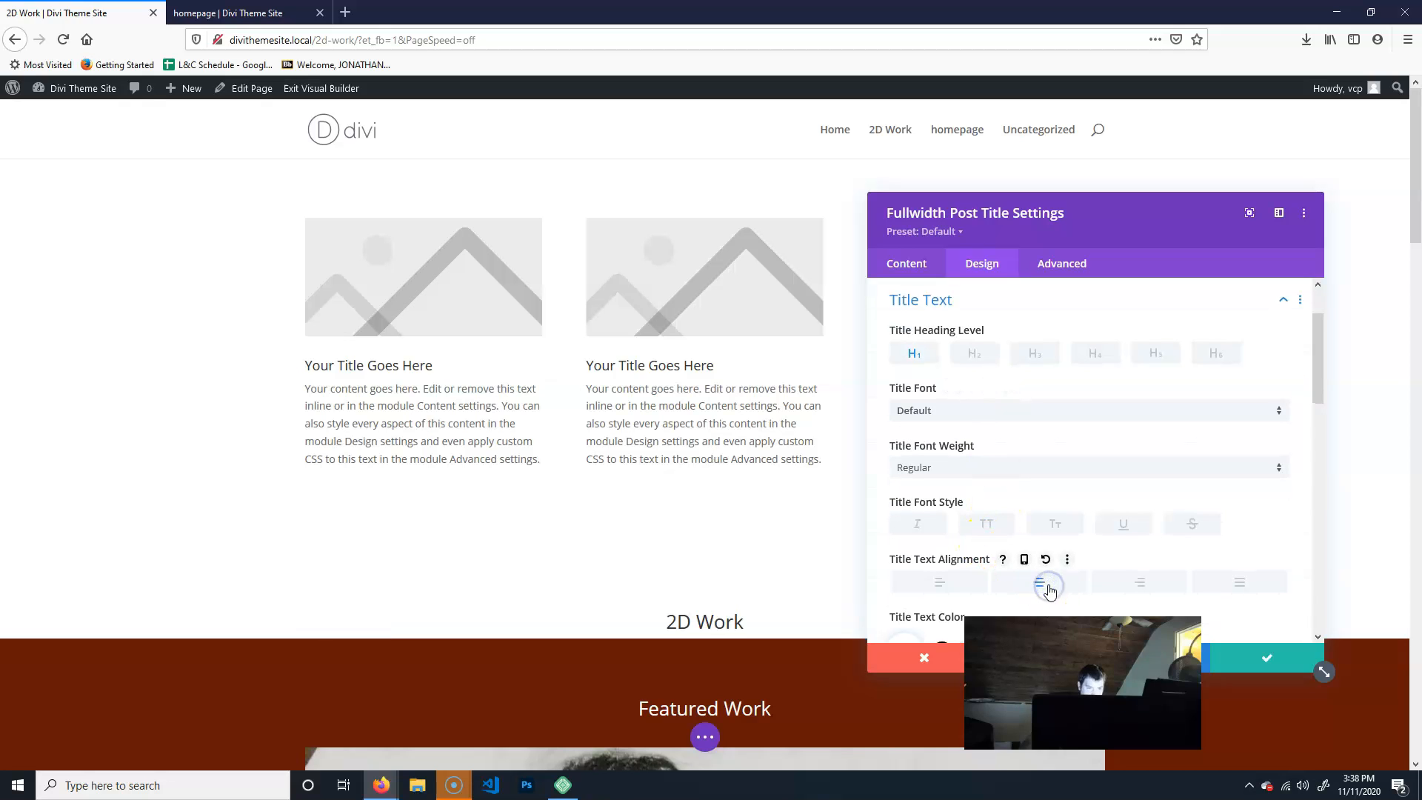
{"action": "left_click", "coordinate": [980, 468]}
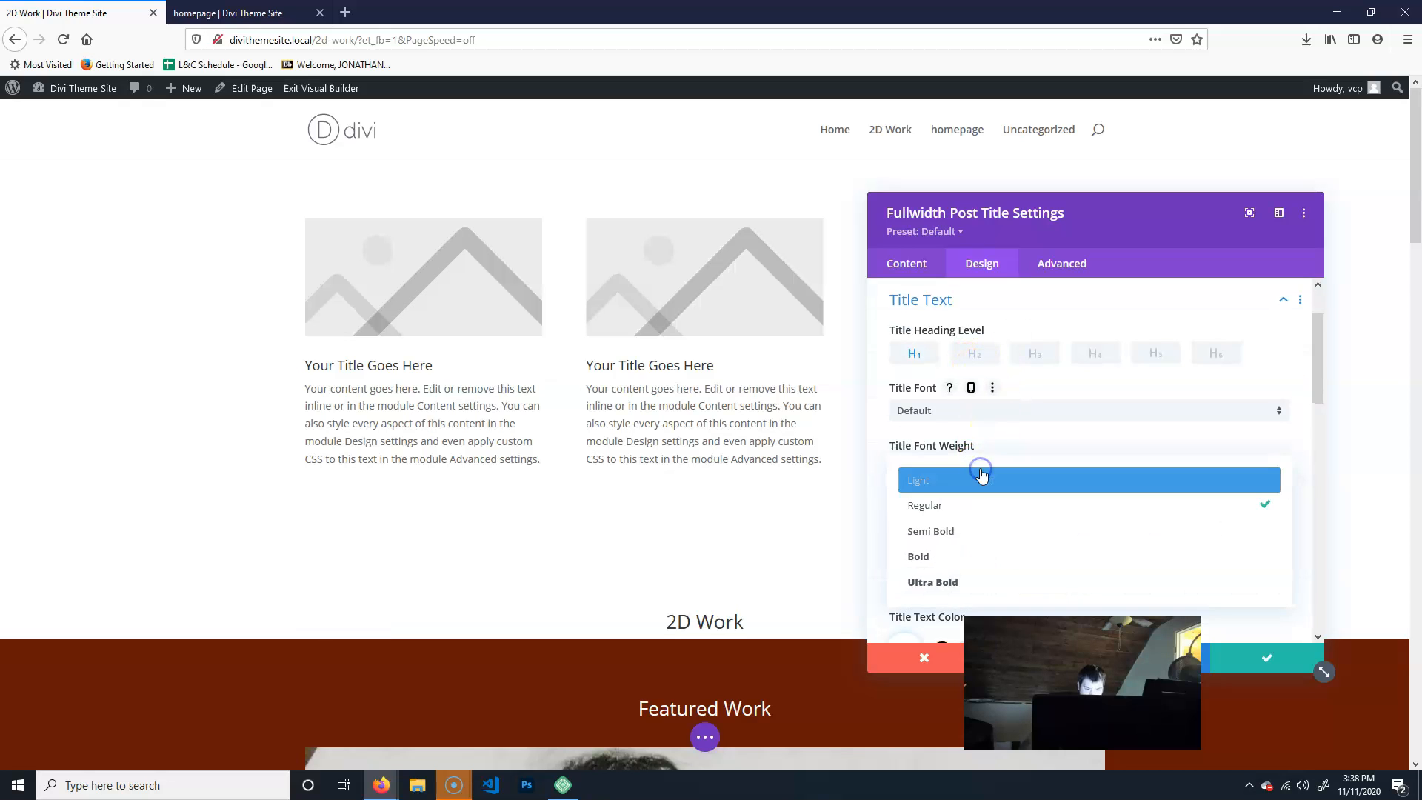
{"action": "left_click", "coordinate": [965, 563]}
- Set the post title's text size to 62px and save the module settings
{"action": "scroll", "coordinate": [1237, 473], "scroll_direction": "down", "scroll_amount": 5}
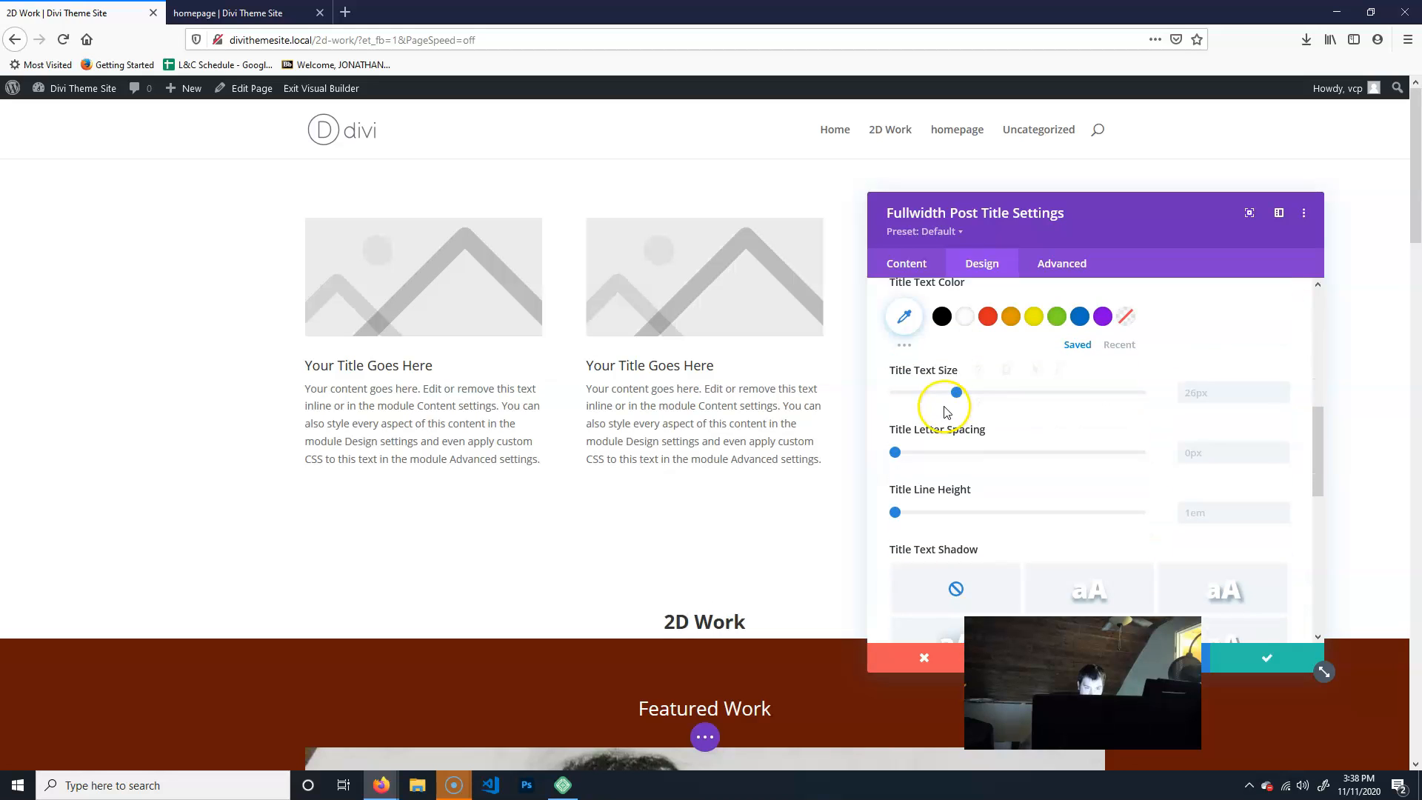
{"action": "left_click", "coordinate": [1011, 392]}
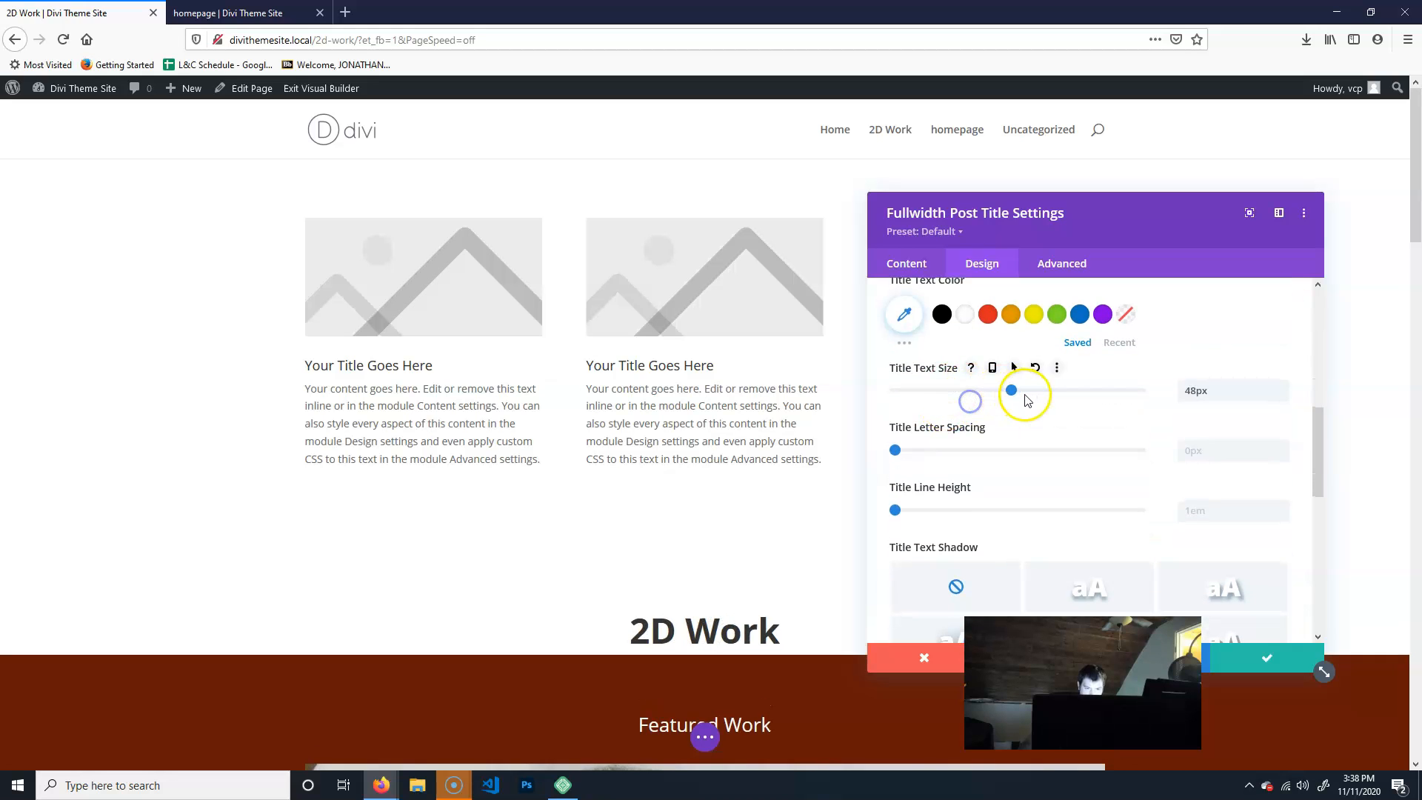
{"action": "left_click_drag", "start_coordinate": [1013, 392], "coordinate": [1047, 399]}
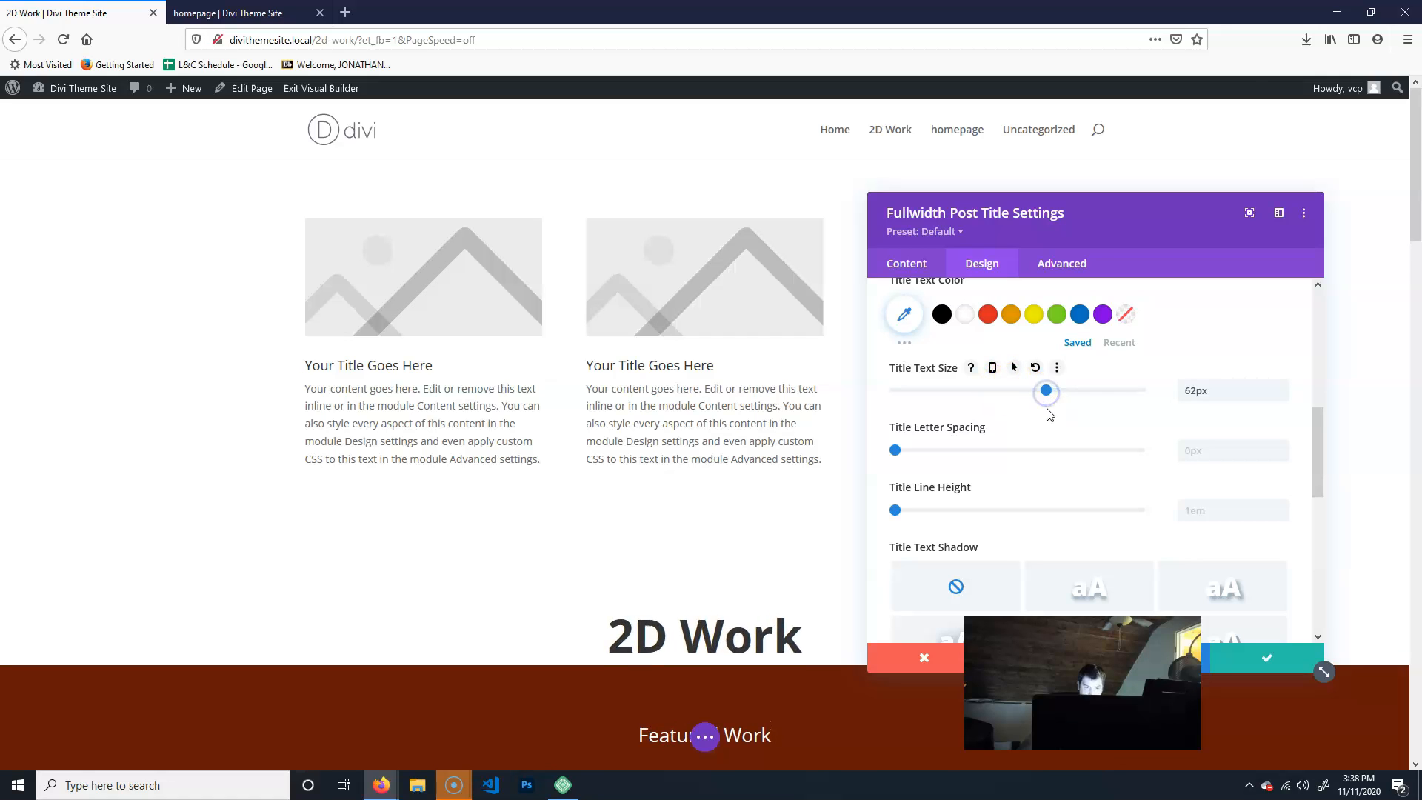
{"action": "left_click", "coordinate": [1268, 657]}
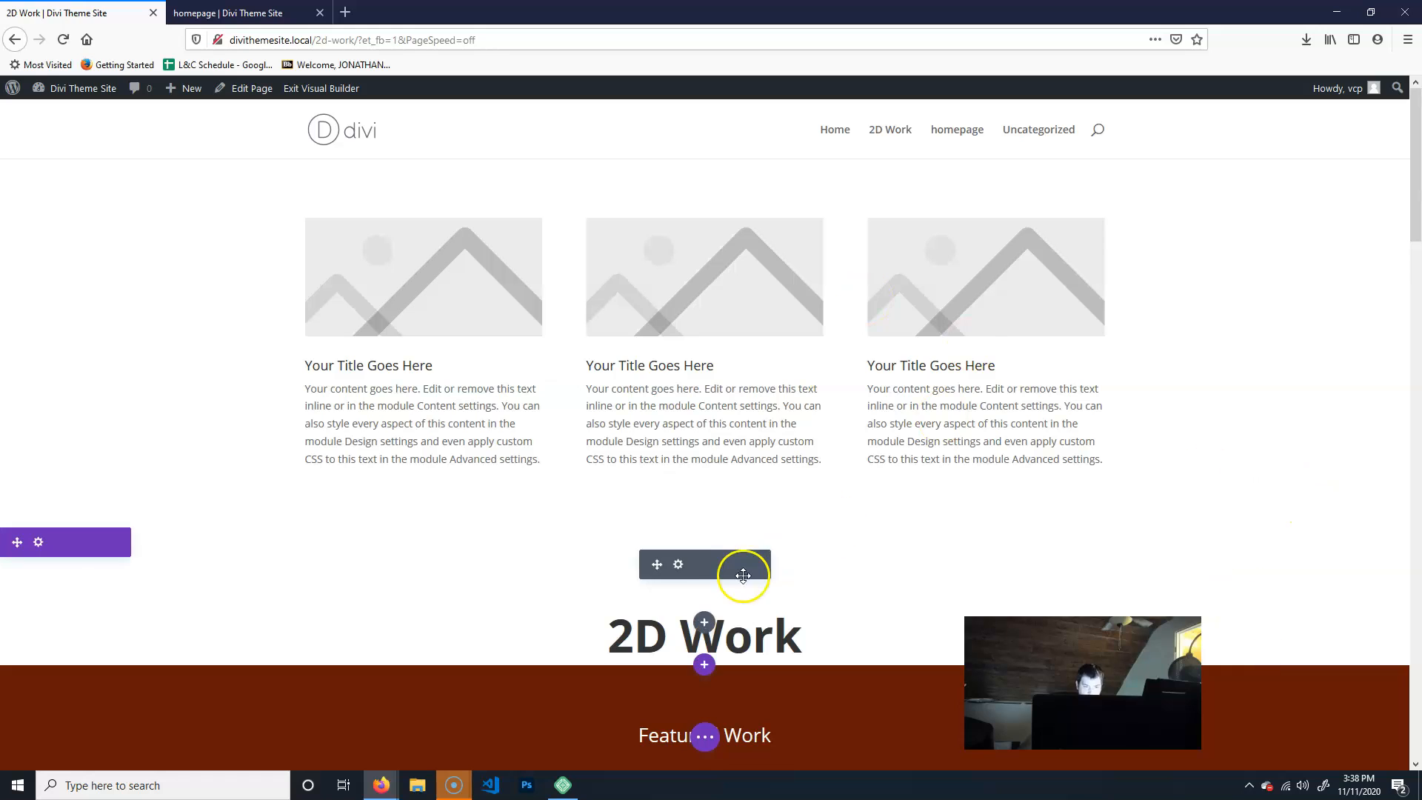
- Move the fullwidth title section above the three blurbs and review the page layout
{"action": "left_click_drag", "start_coordinate": [18, 539], "coordinate": [131, 172]}
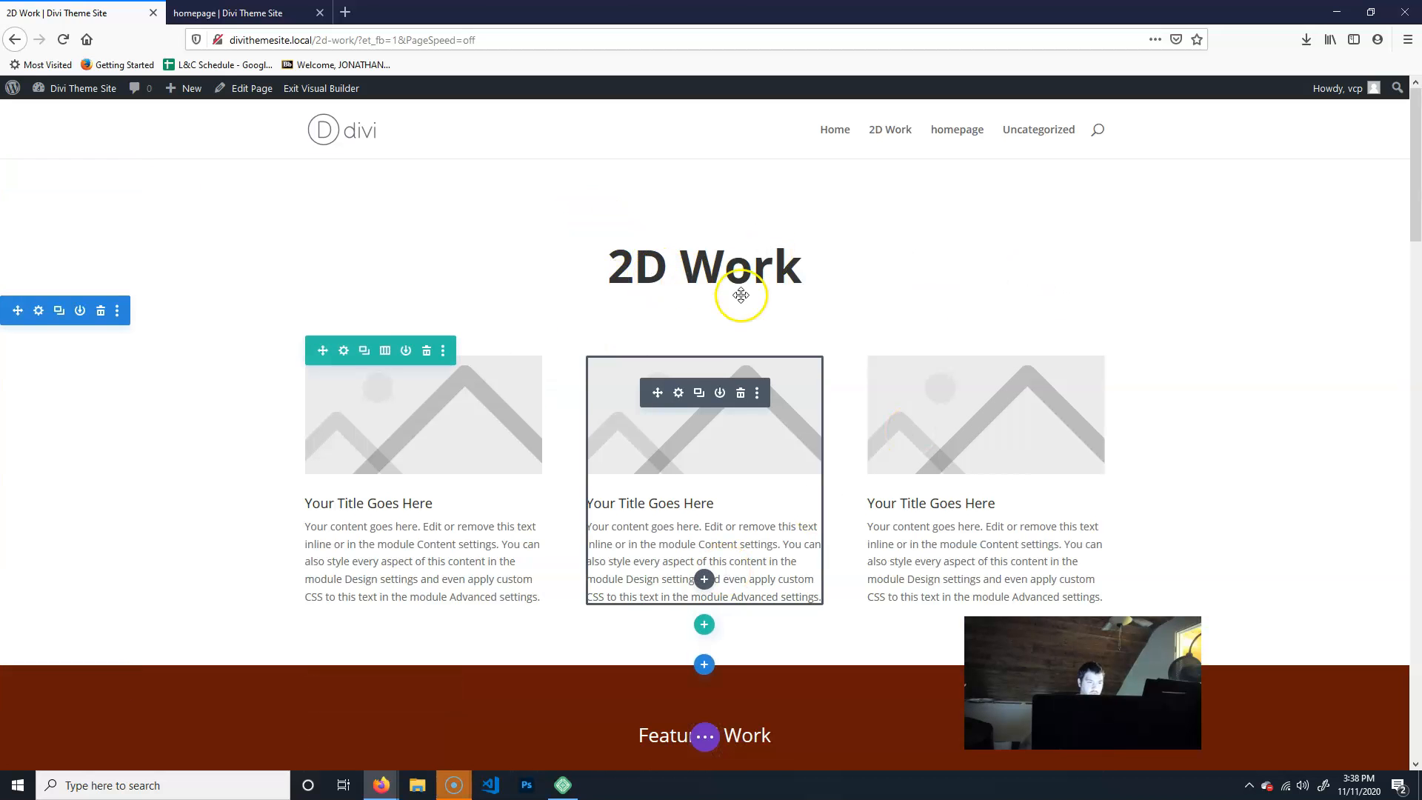
{"action": "scroll", "coordinate": [1075, 372], "scroll_direction": "down", "scroll_amount": 3}
{"action": "scroll", "coordinate": [1016, 435], "scroll_direction": "down", "scroll_amount": 15}
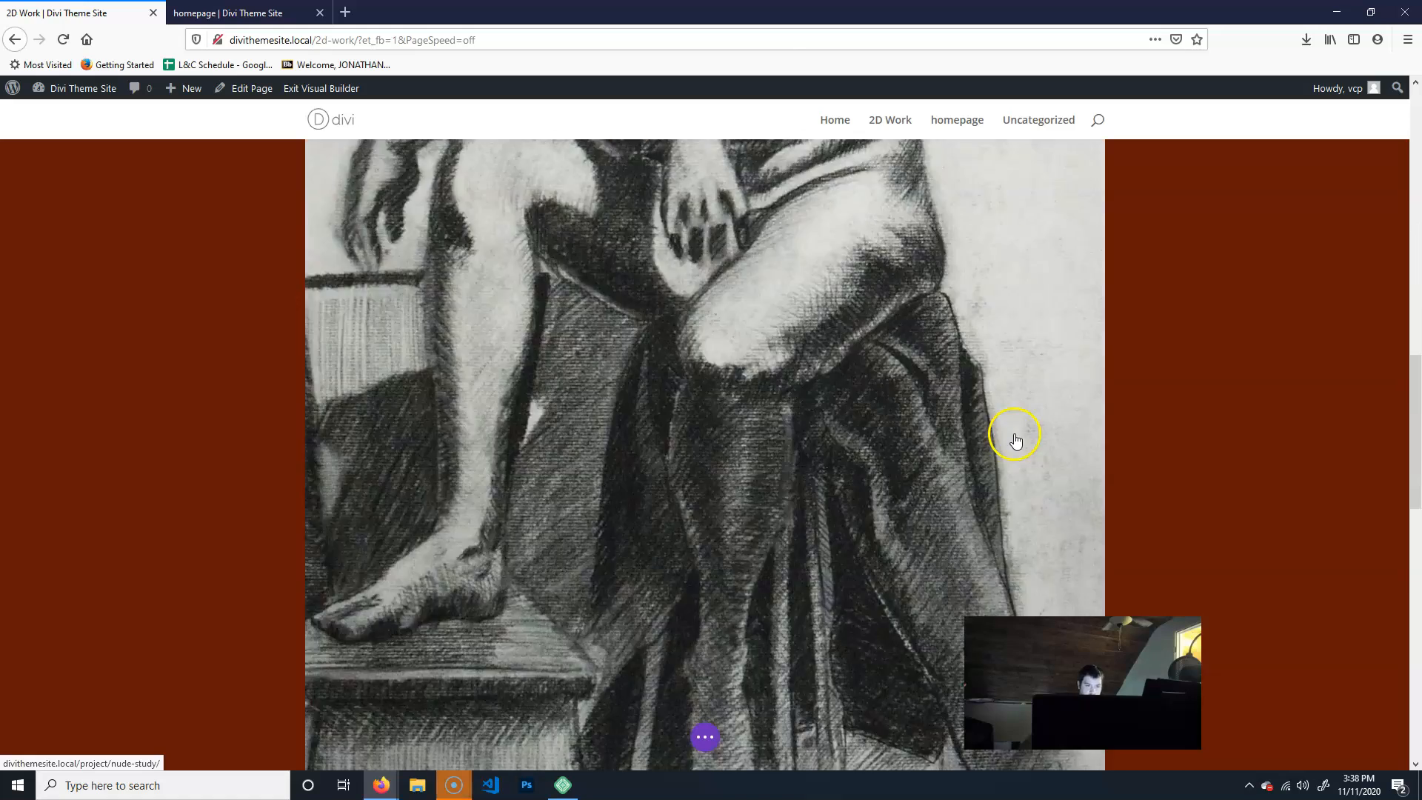
{"action": "scroll", "coordinate": [1046, 436], "scroll_direction": "up", "scroll_amount": 10}
{"action": "scroll", "coordinate": [1074, 415], "scroll_direction": "up", "scroll_amount": 8}
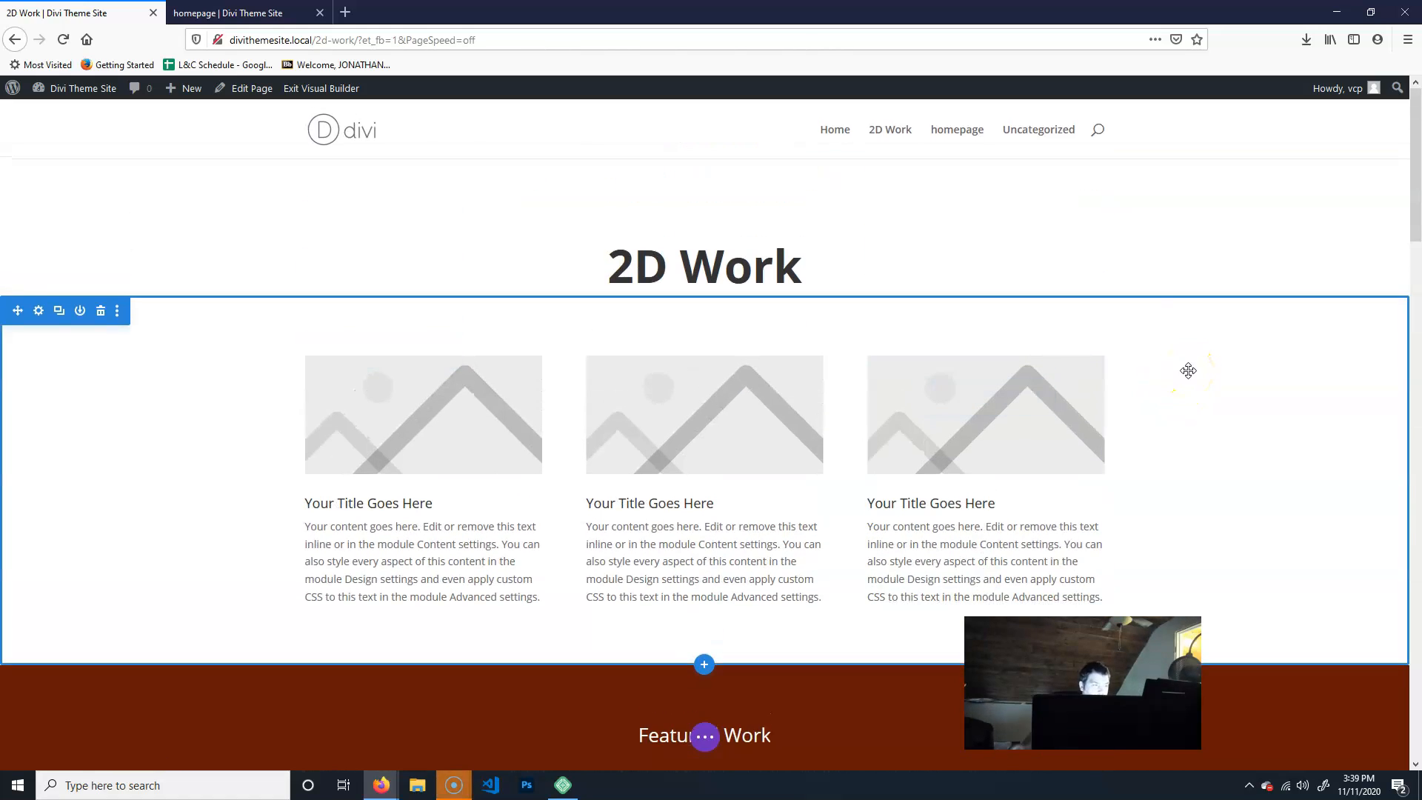
- Save the 2D Work page and exit the Visual Builder
{"action": "left_click", "coordinate": [707, 738]}
{"action": "left_click", "coordinate": [1370, 738]}
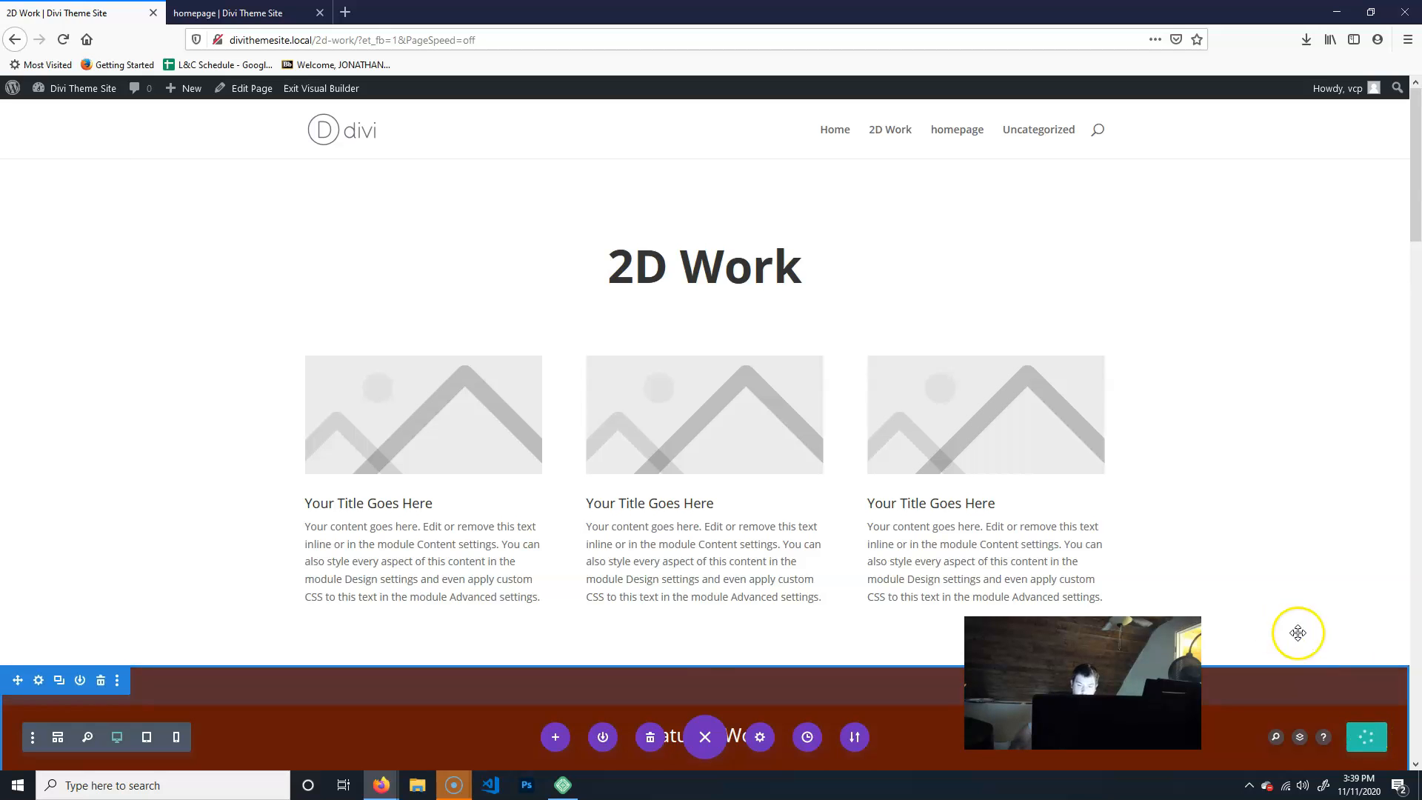
{"action": "left_click", "coordinate": [320, 90]}
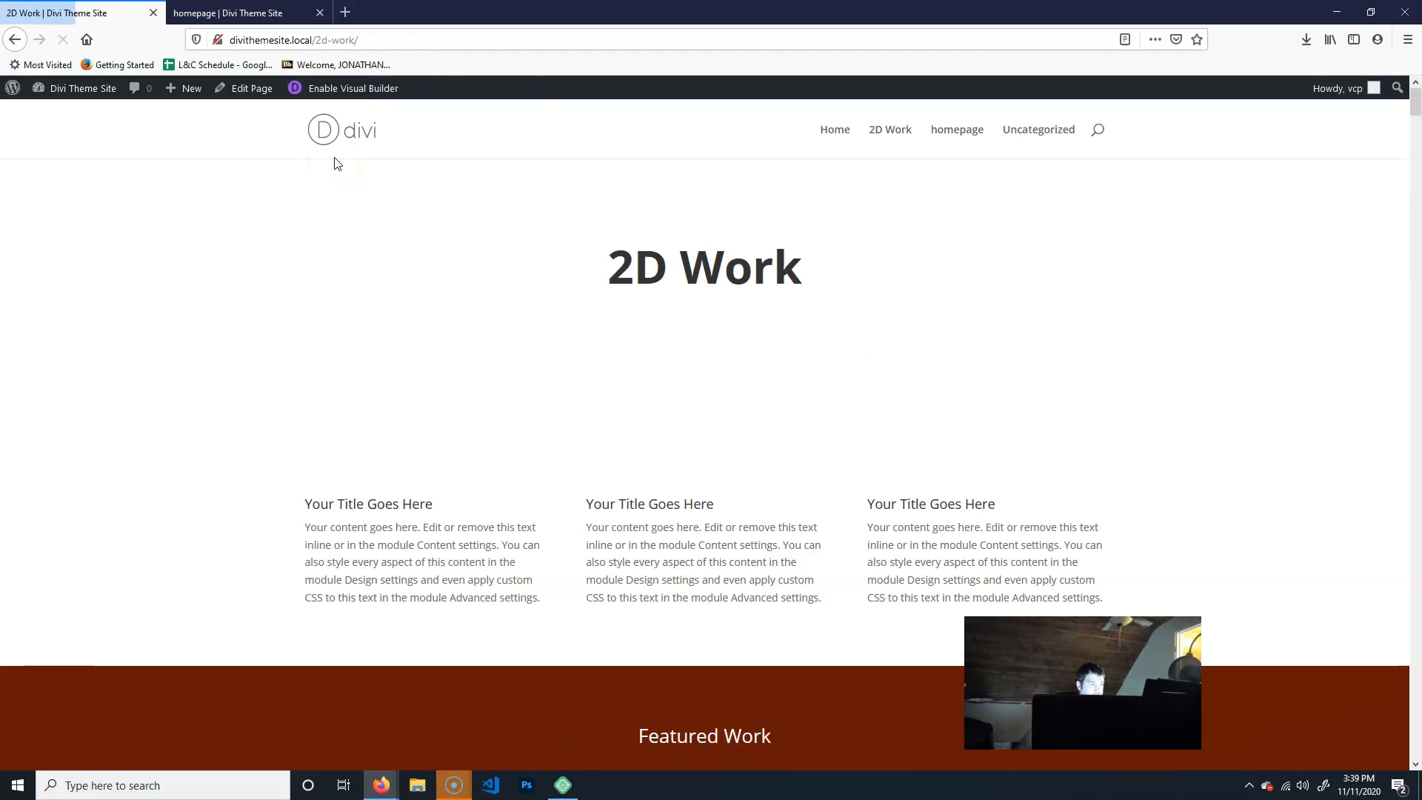
- Go to the list of all pages in the WordPress dashboard and duplicate the 2D Work page
{"action": "mouse_move", "coordinate": [18, 89]}
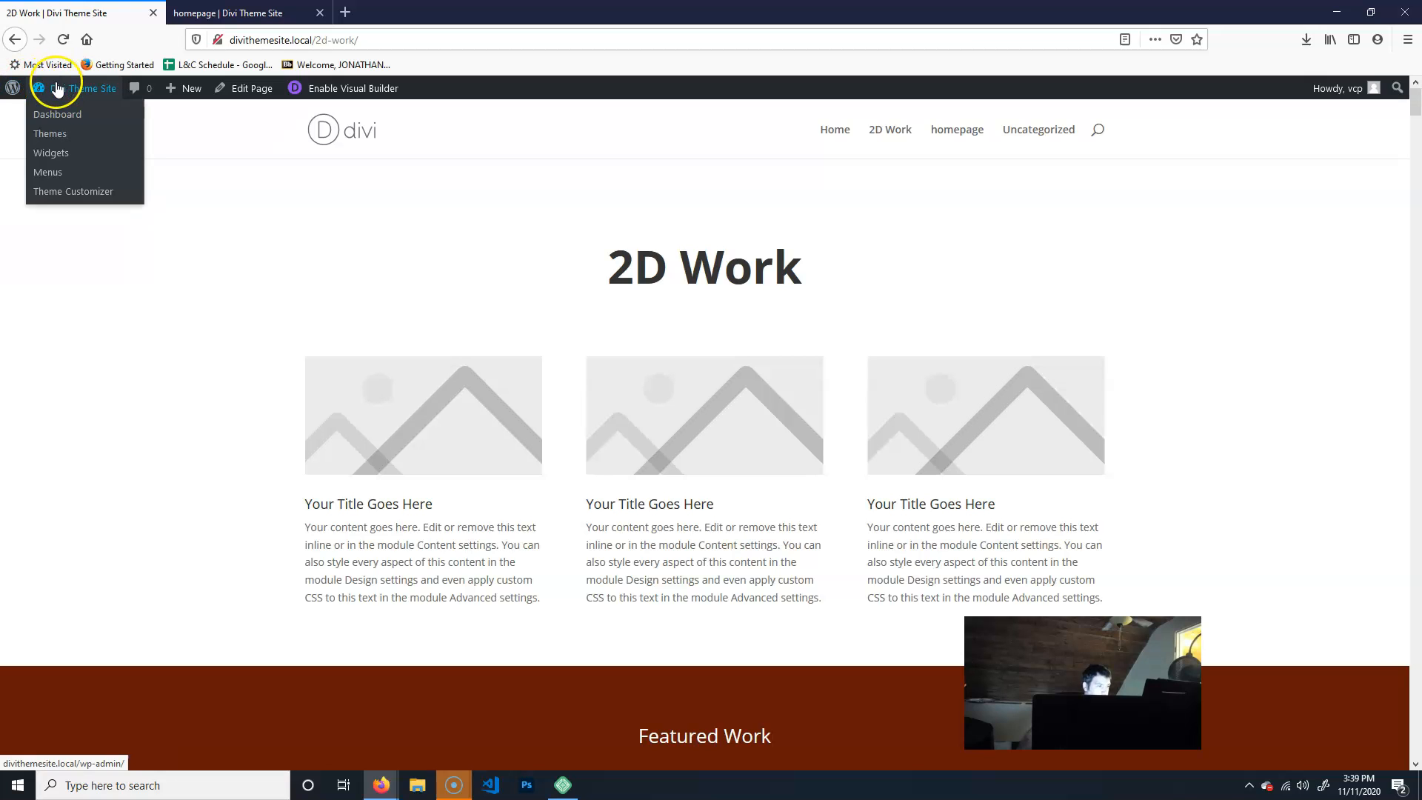
{"action": "left_click", "coordinate": [63, 111]}
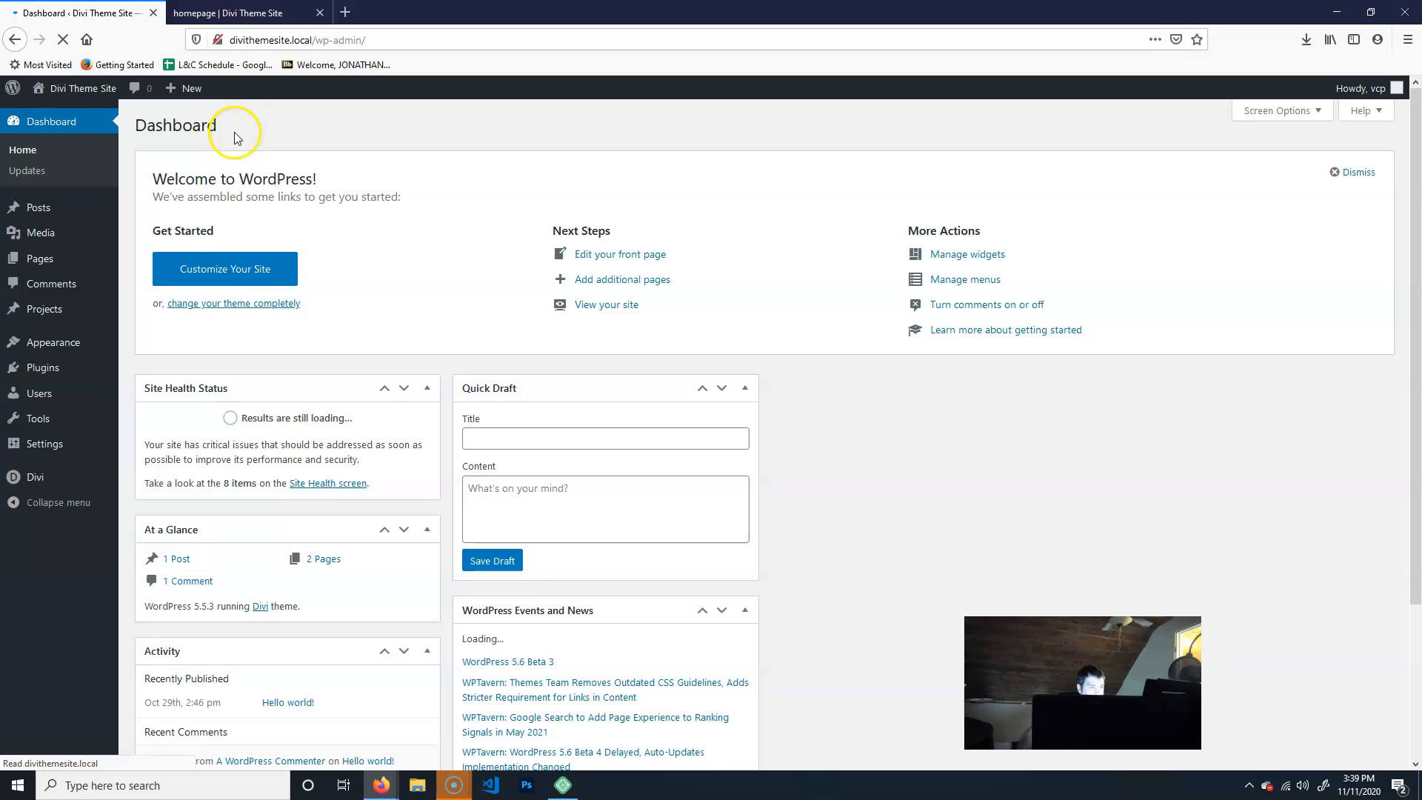
{"action": "mouse_move", "coordinate": [41, 261]}
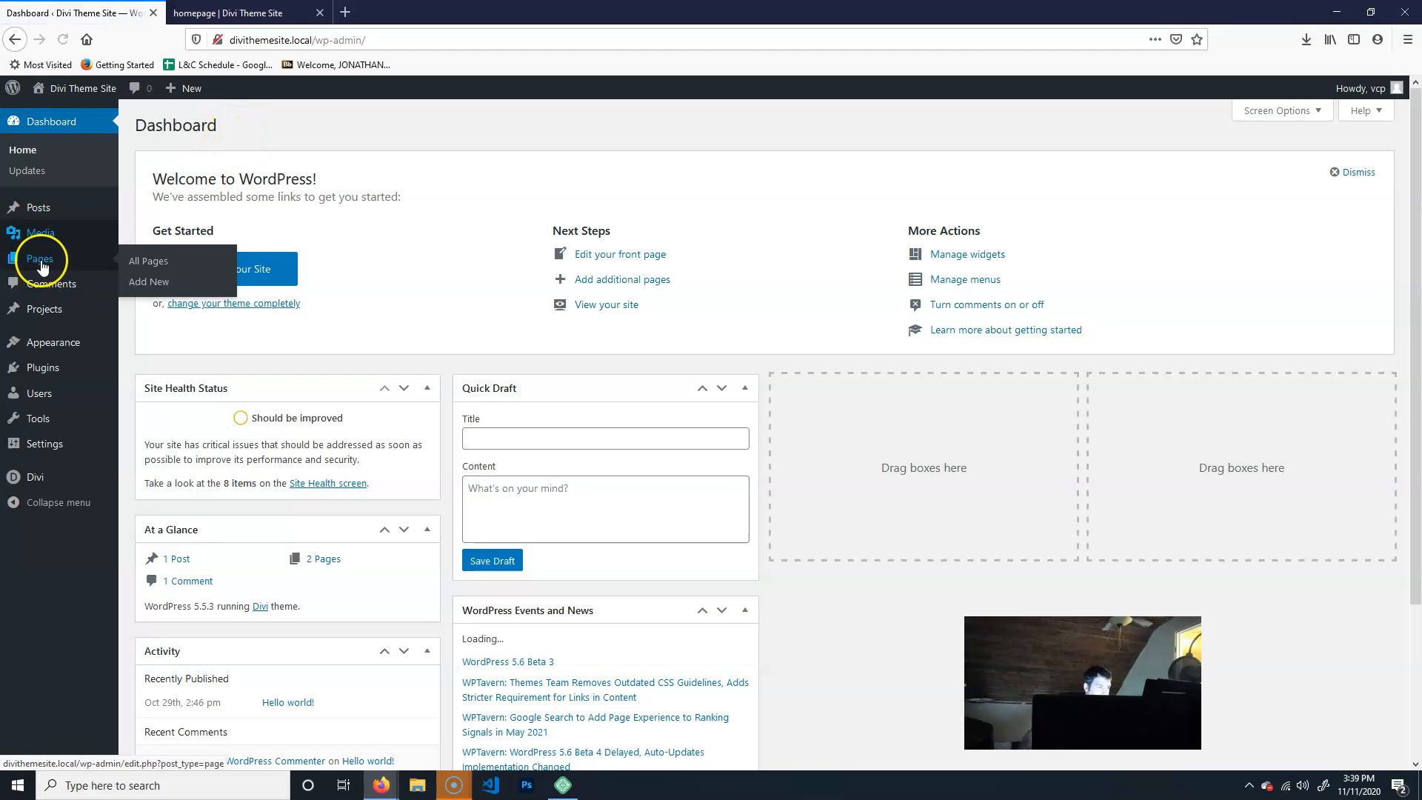
{"action": "left_click", "coordinate": [43, 261]}
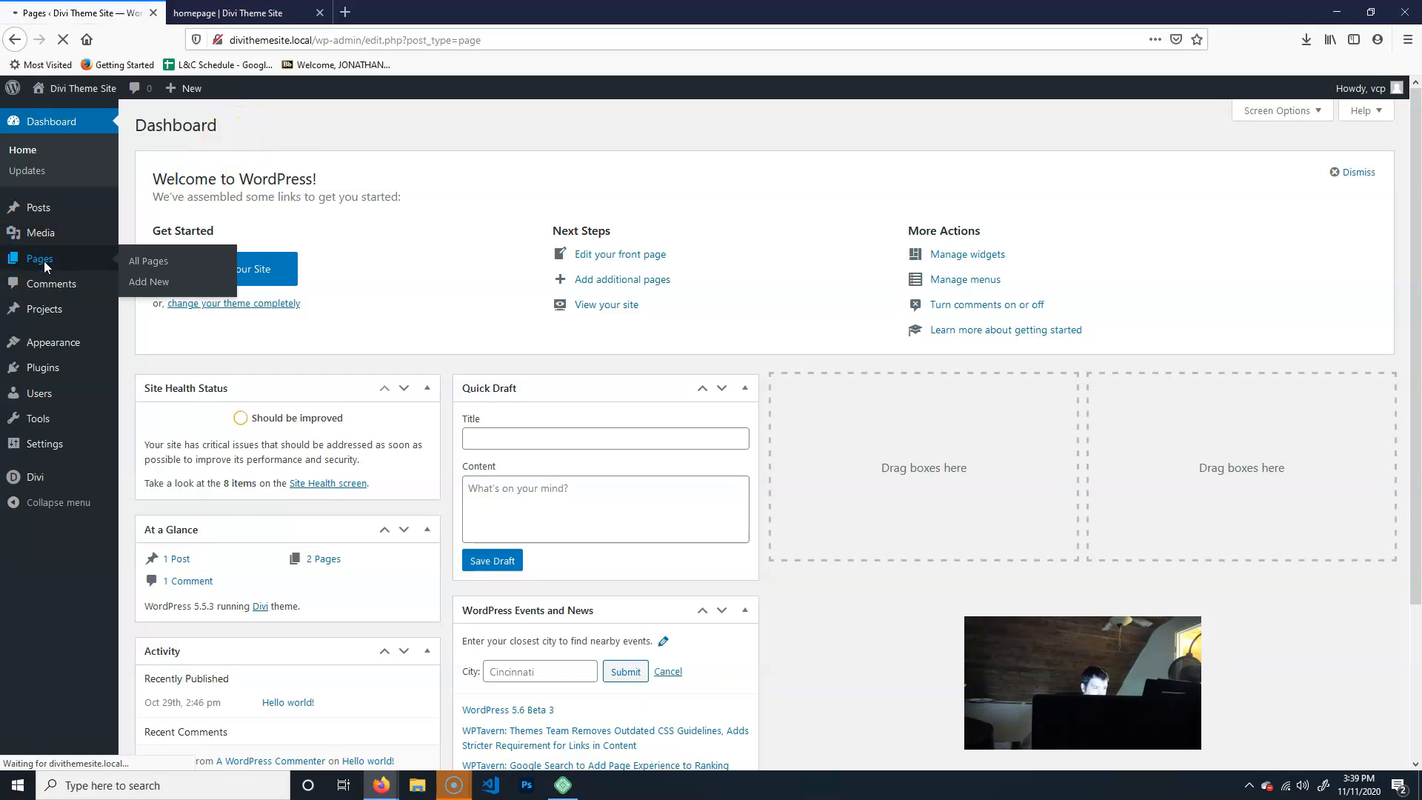
{"action": "left_click", "coordinate": [223, 240]}
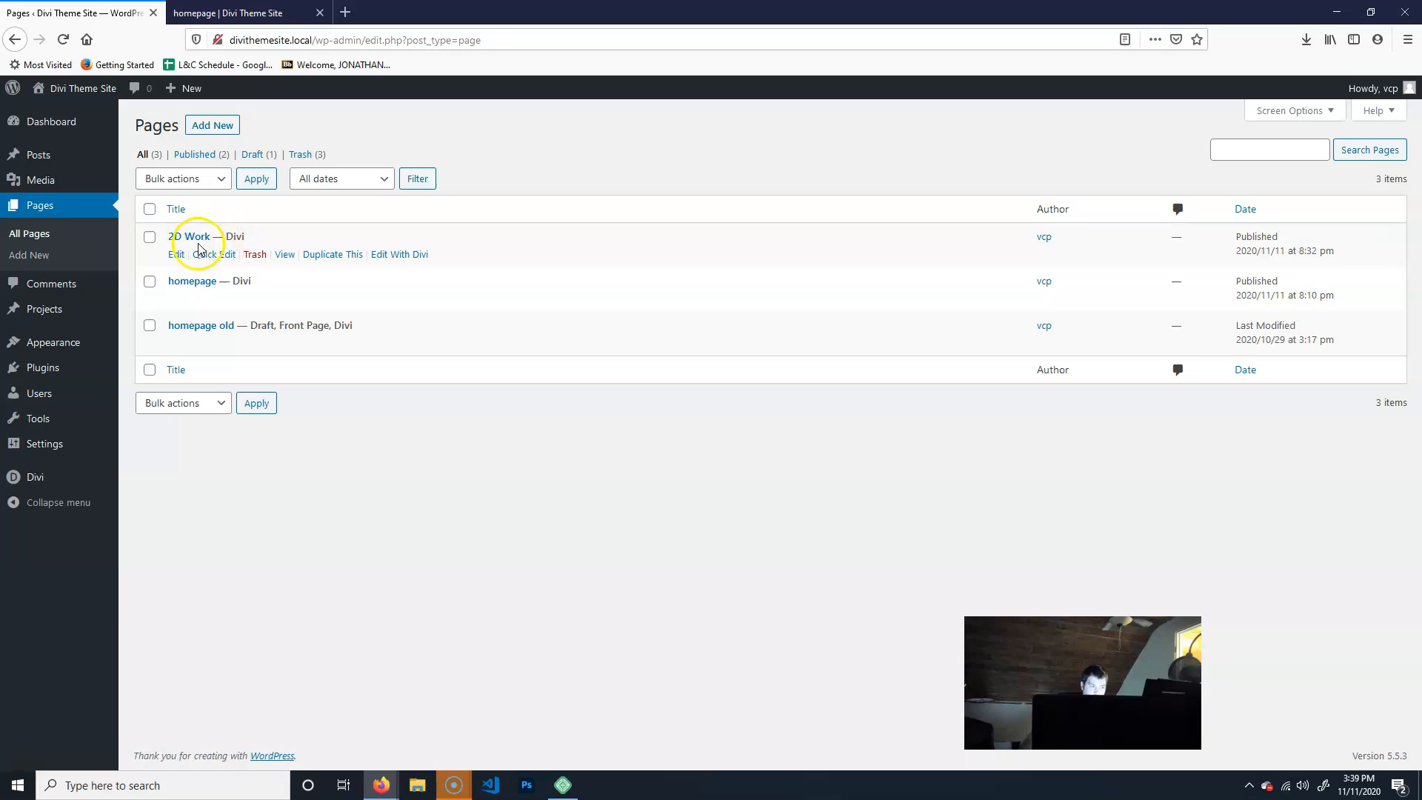
{"action": "left_click", "coordinate": [328, 258]}
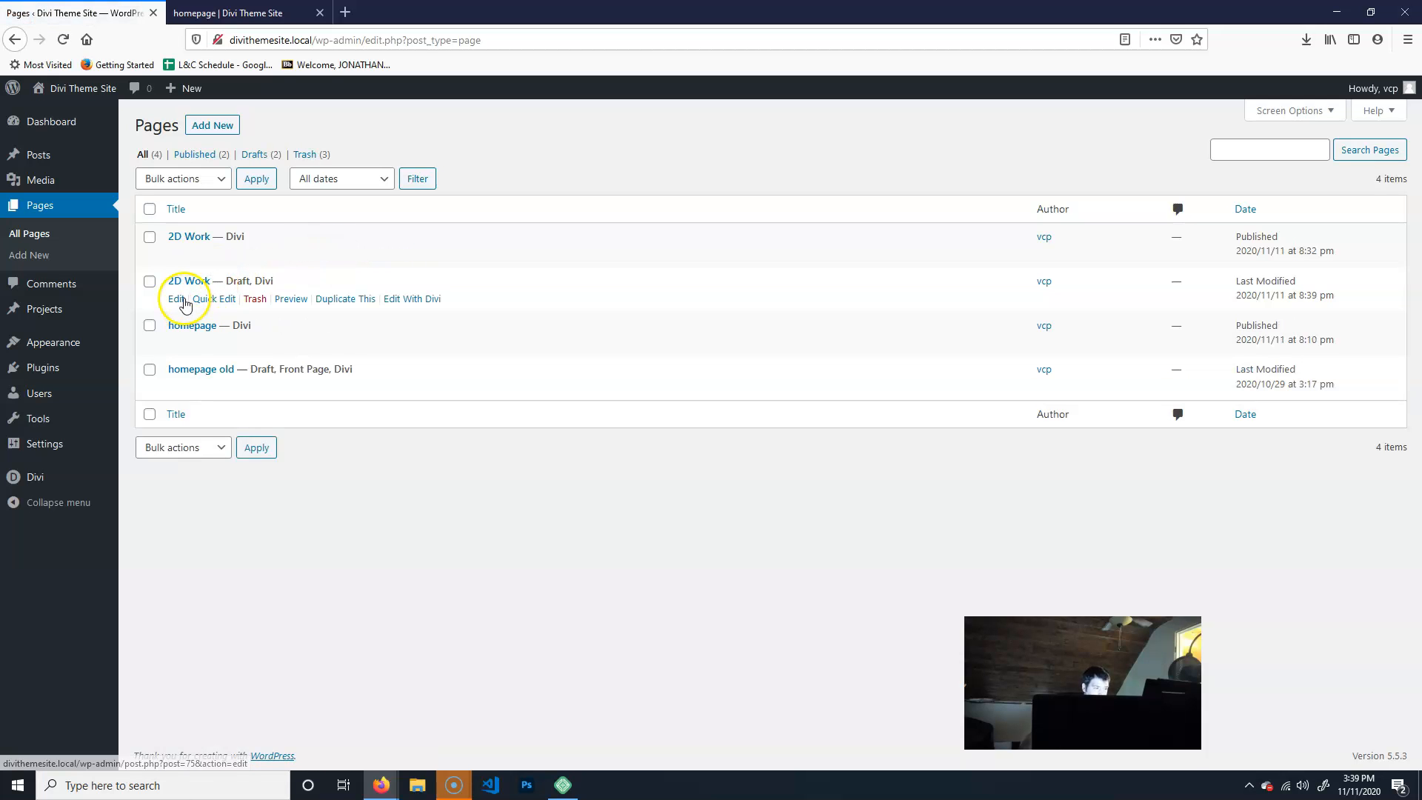
- Quick-edit the duplicated draft, changing its title to 3D Work and its status to Published, and update it
{"action": "left_click", "coordinate": [204, 300]}
{"action": "left_click_drag", "start_coordinate": [208, 305], "coordinate": [171, 305]}
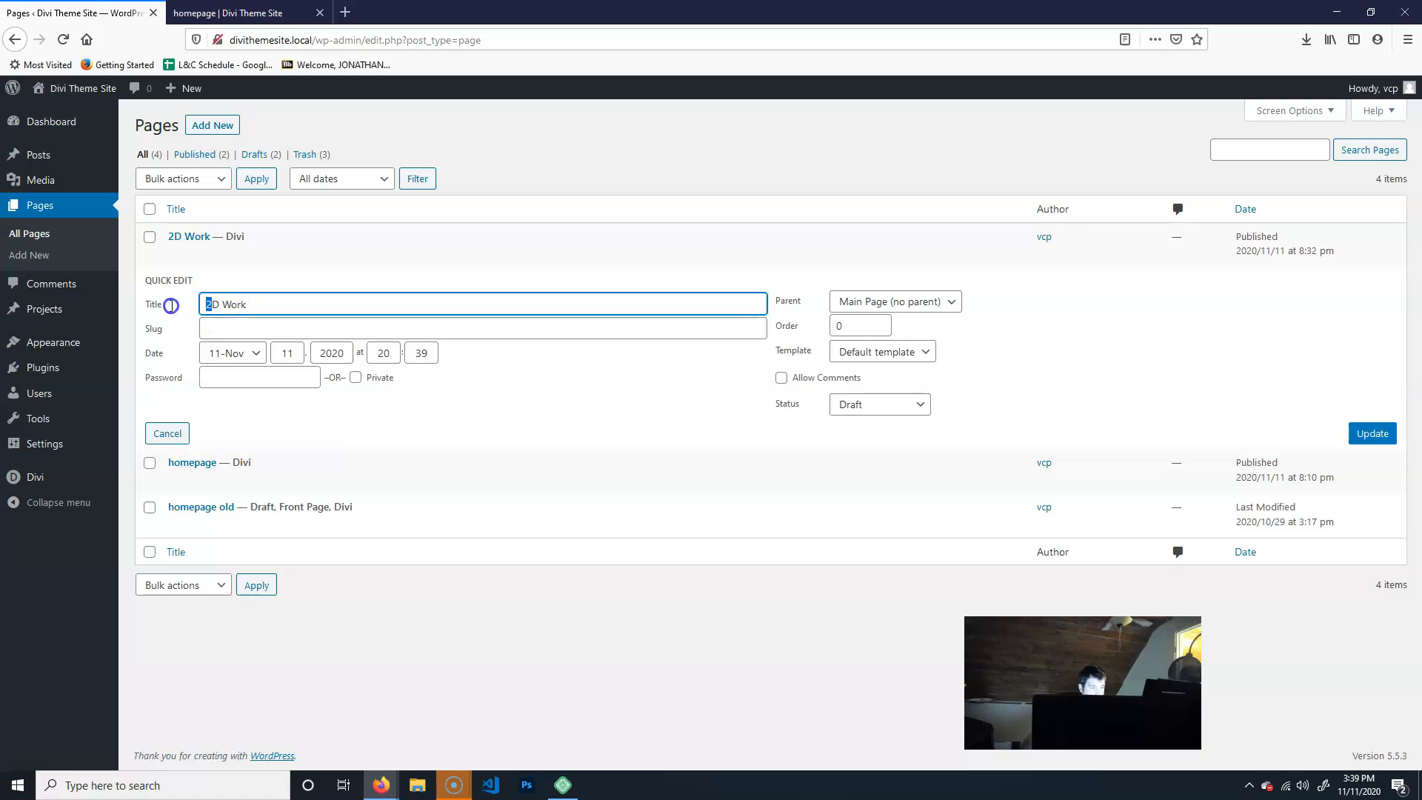
{"action": "type", "text": "3"}
{"action": "left_click", "coordinate": [889, 404]}
{"action": "left_click", "coordinate": [889, 428]}
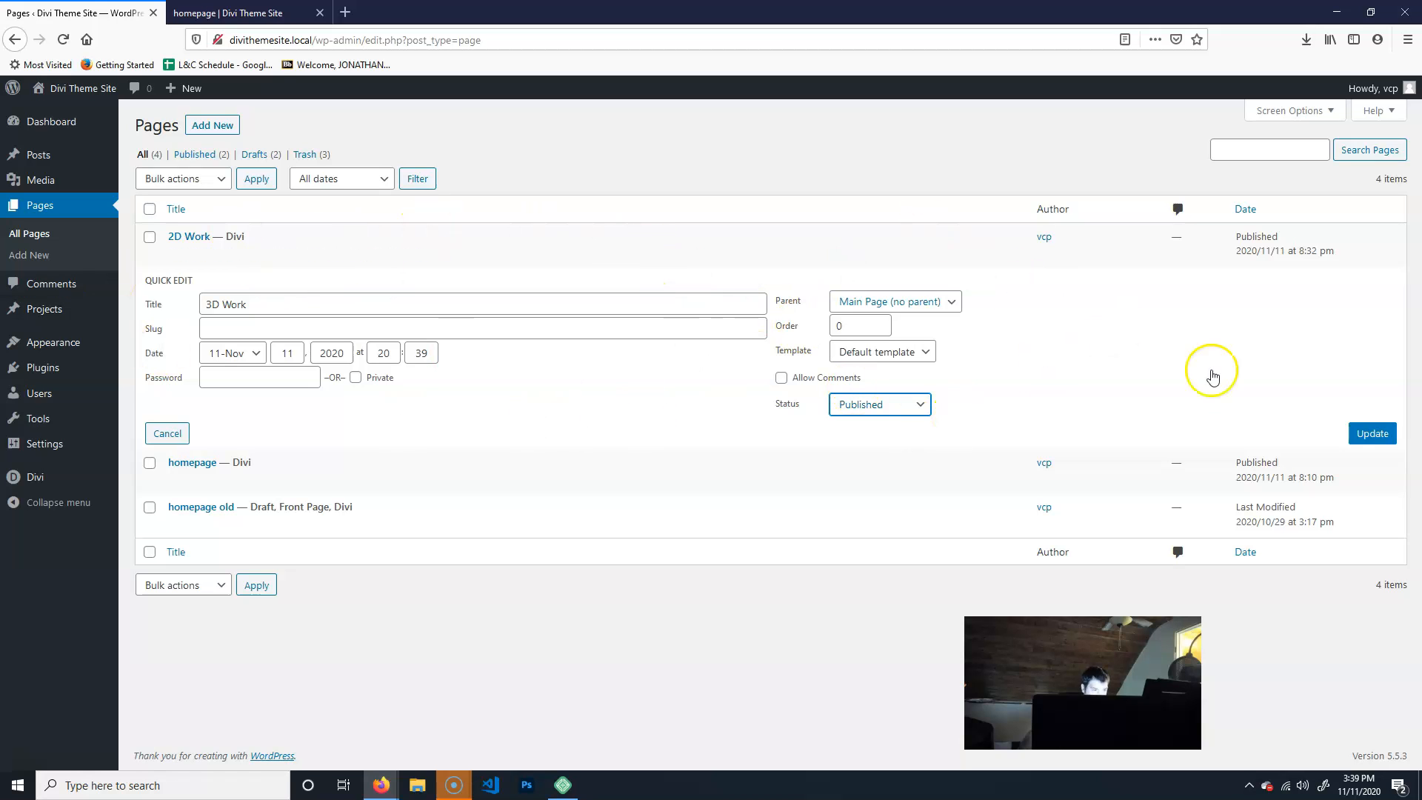
{"action": "left_click", "coordinate": [1375, 434]}
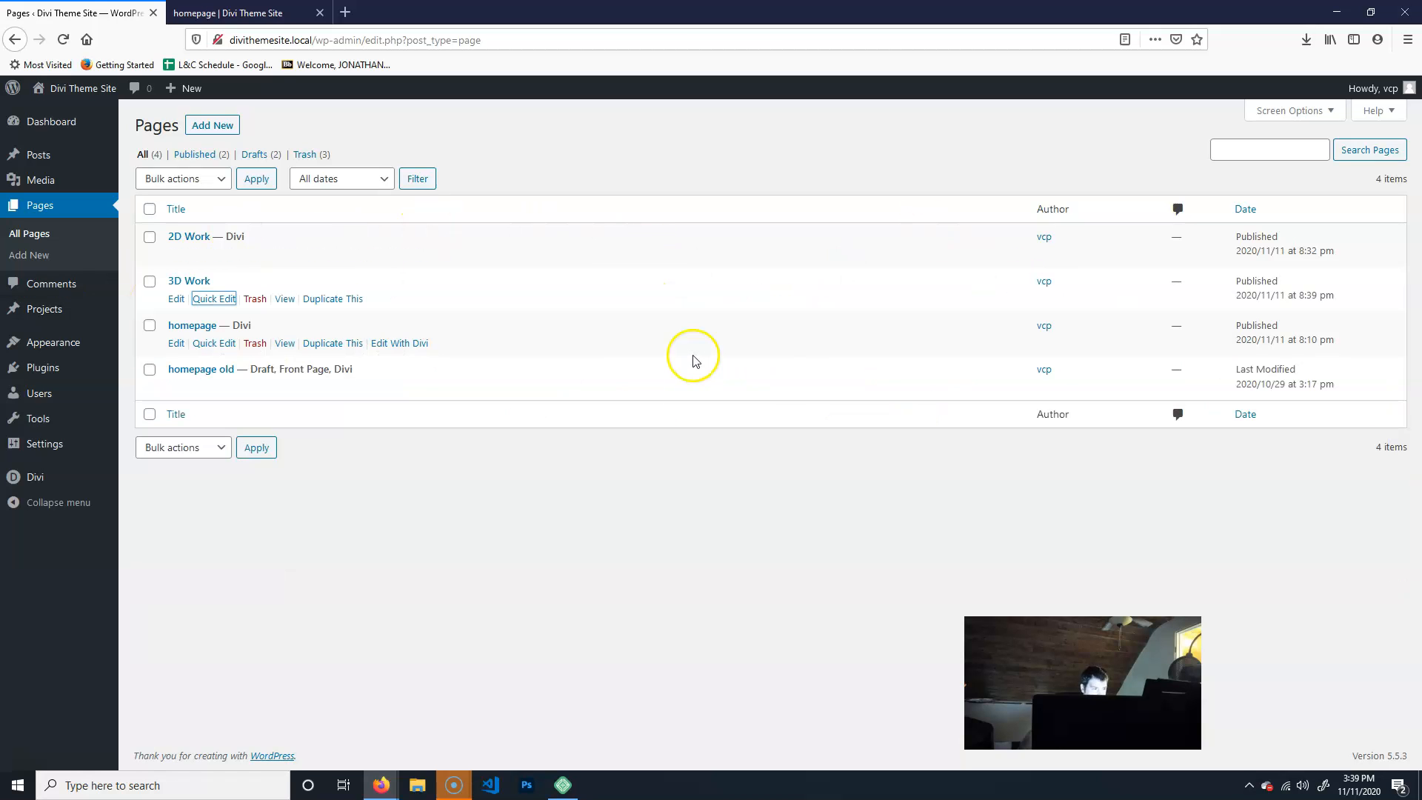
- Open the 3D Work page in the Divi Builder and go to its Featured Work portfolio
{"action": "left_click", "coordinate": [203, 282]}
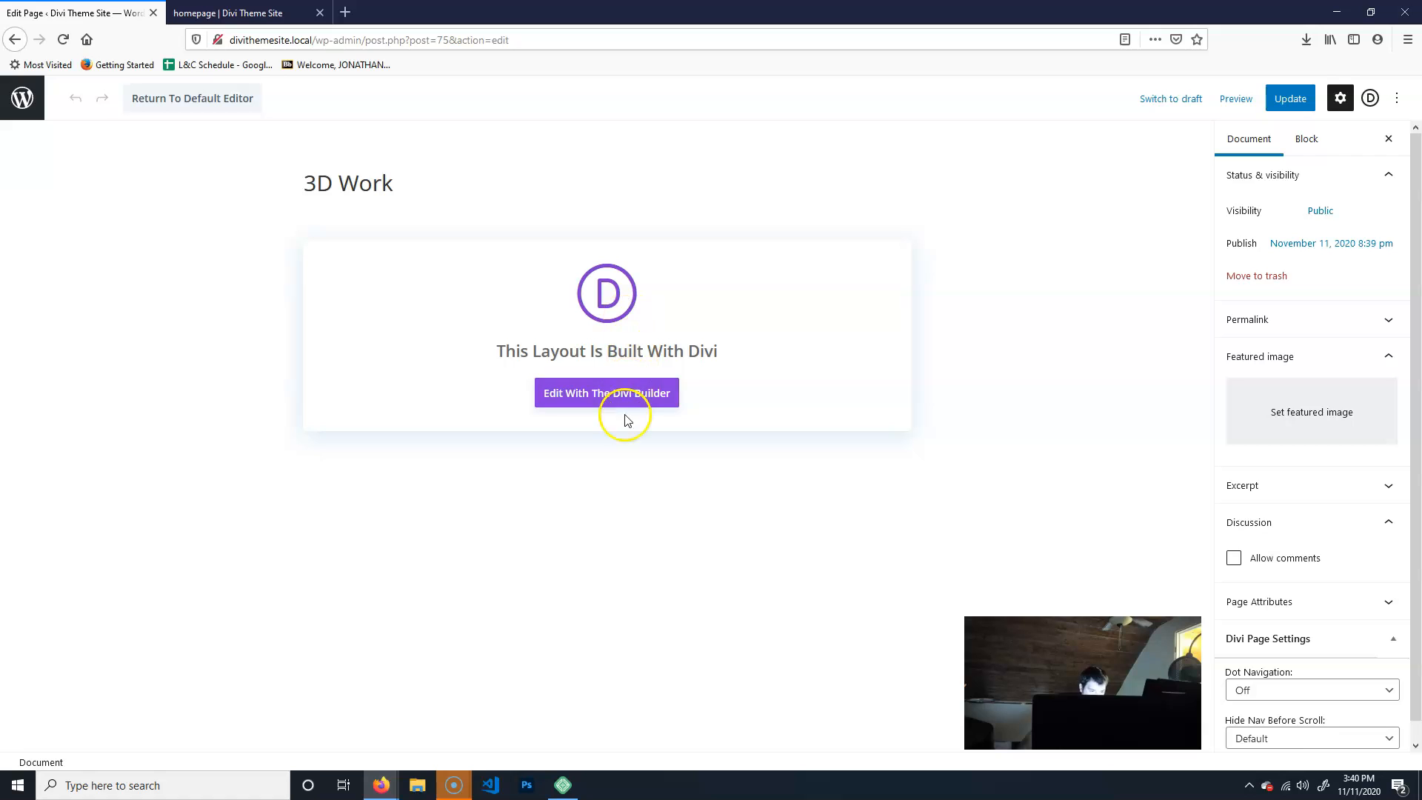
{"action": "left_click", "coordinate": [645, 394]}
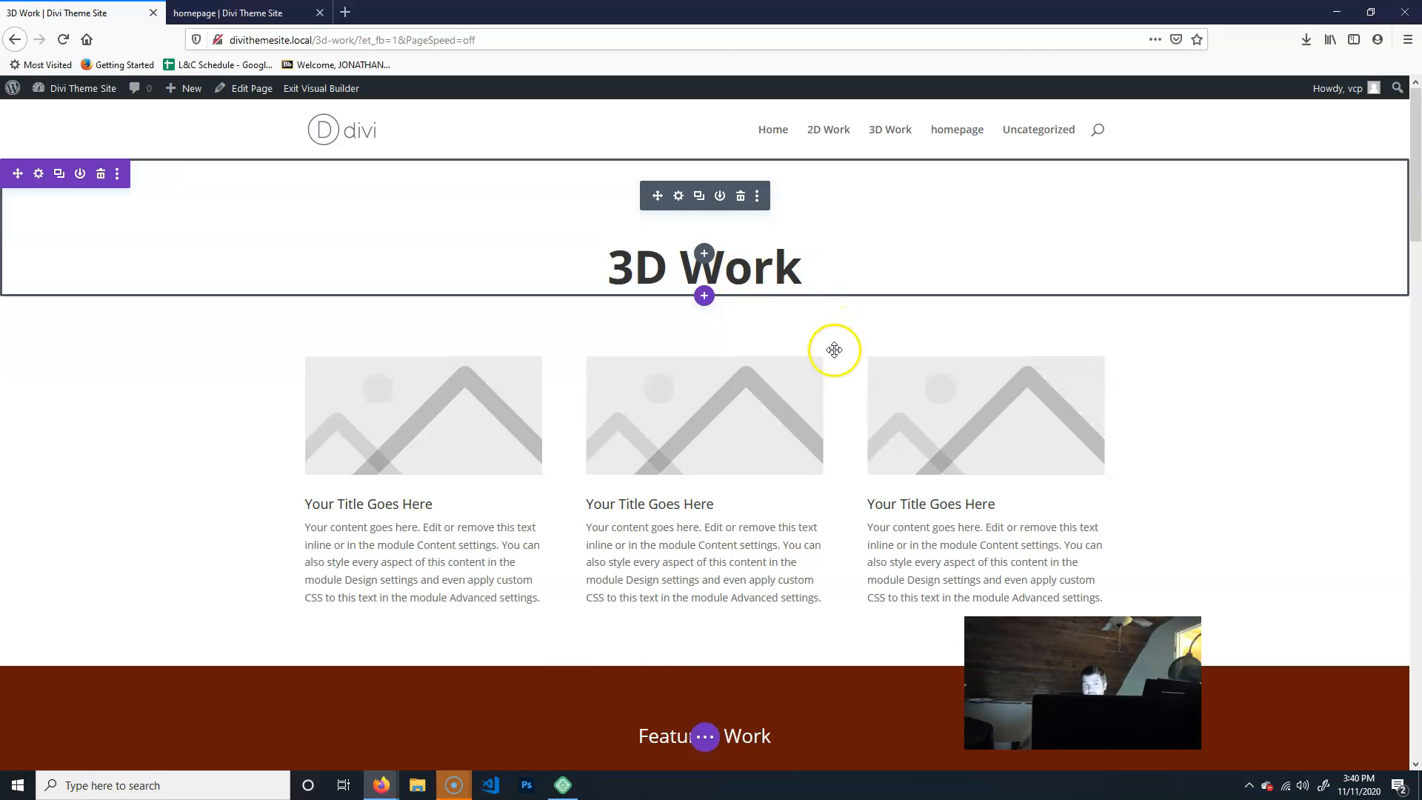
{"action": "scroll", "coordinate": [774, 437], "scroll_direction": "down", "scroll_amount": 5}
{"action": "scroll", "coordinate": [770, 453], "scroll_direction": "down", "scroll_amount": 4}
{"action": "scroll", "coordinate": [762, 454], "scroll_direction": "up", "scroll_amount": 3}
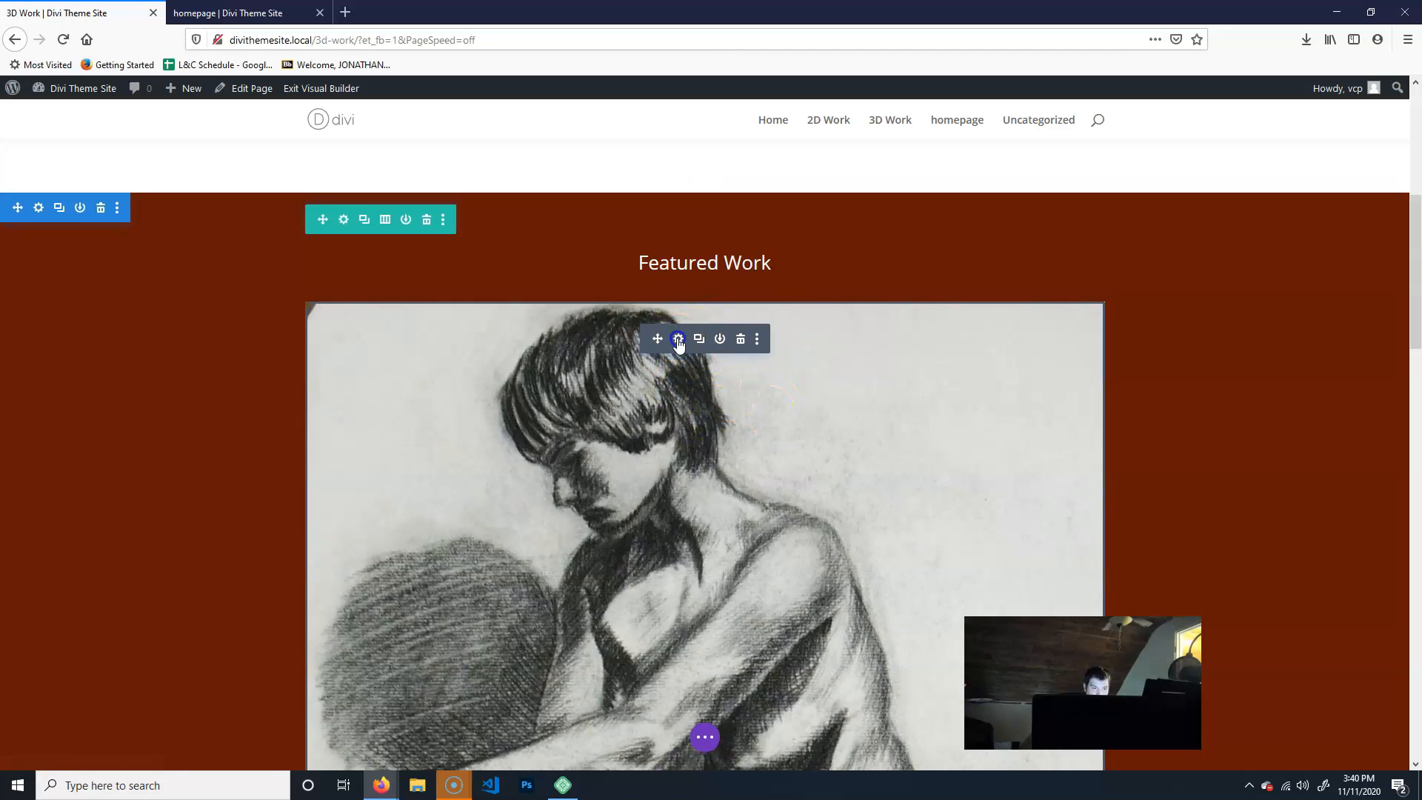
- Set the Featured Work portfolio to include only the 3D Animation category and apply the settings
{"action": "left_click", "coordinate": [745, 486]}
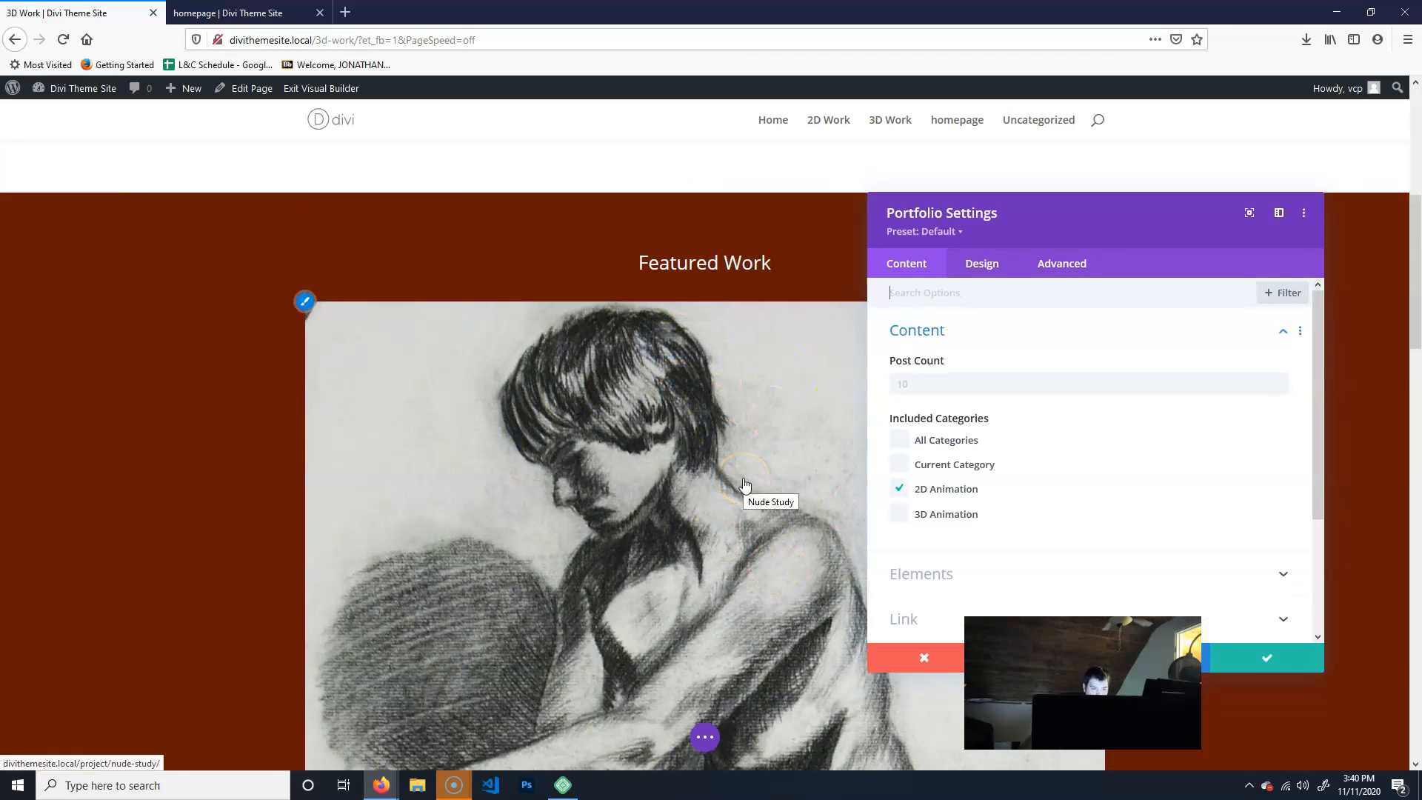
{"action": "left_click", "coordinate": [899, 513]}
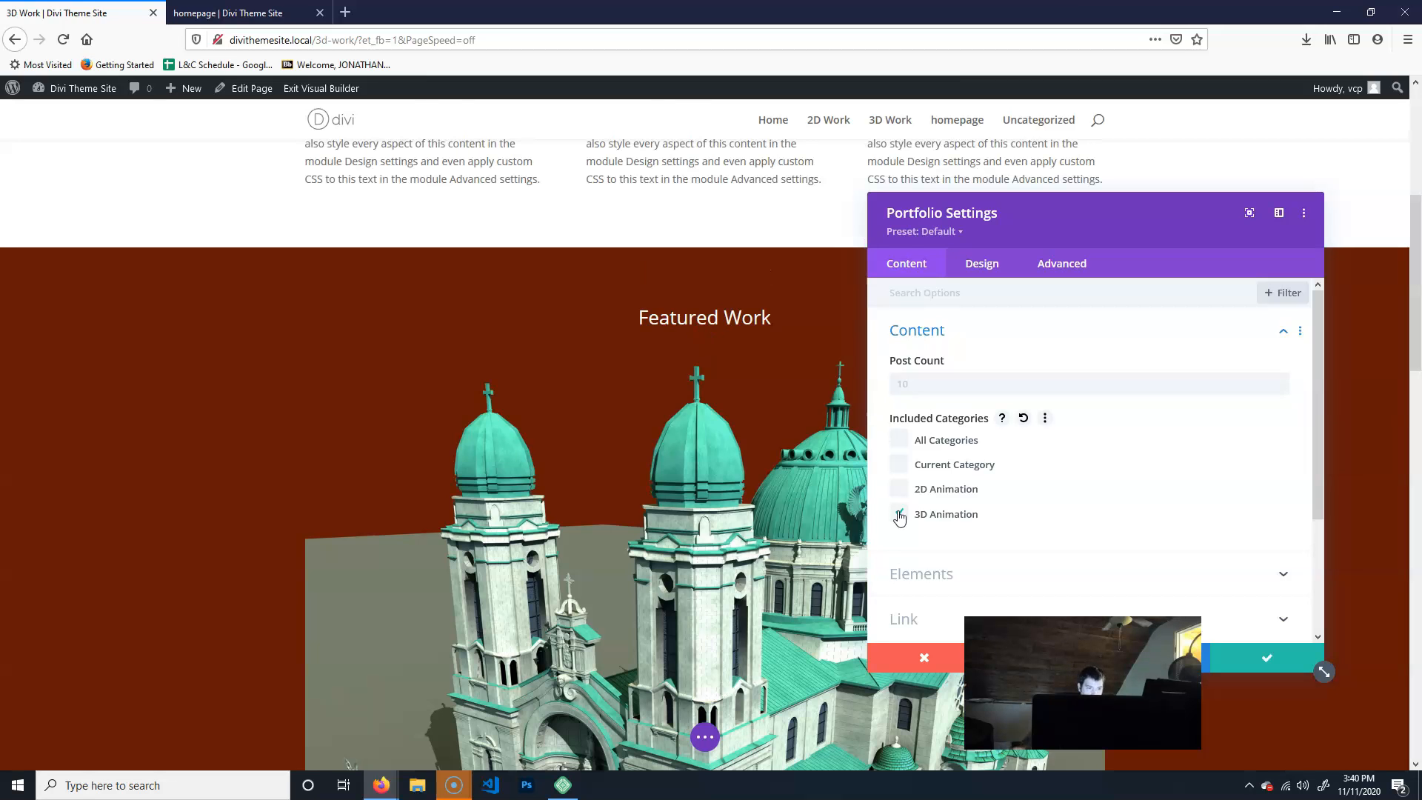
{"action": "left_click", "coordinate": [1268, 657]}
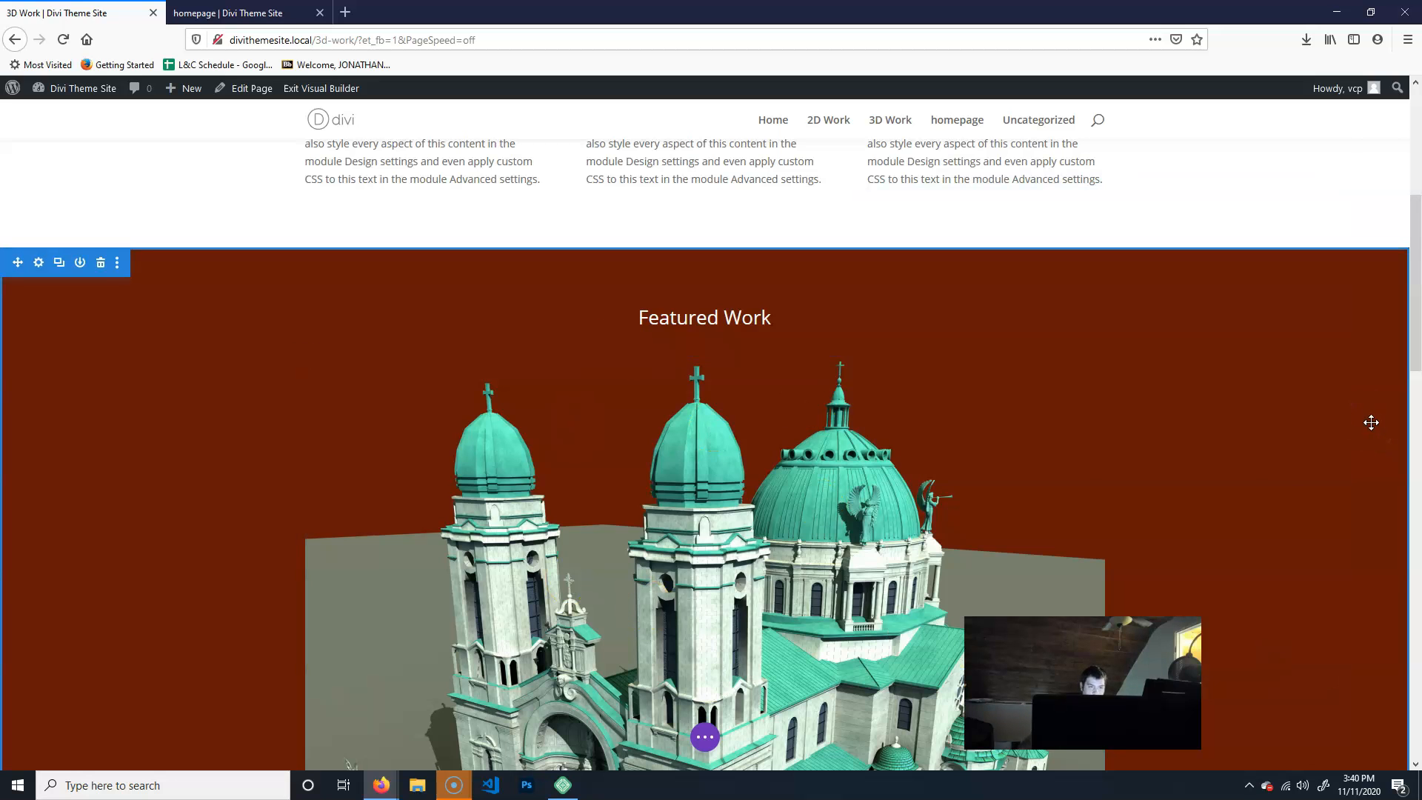
- Save the 3D Work page, leaving the Visual Builder, and look over the published page
{"action": "left_click", "coordinate": [706, 737]}
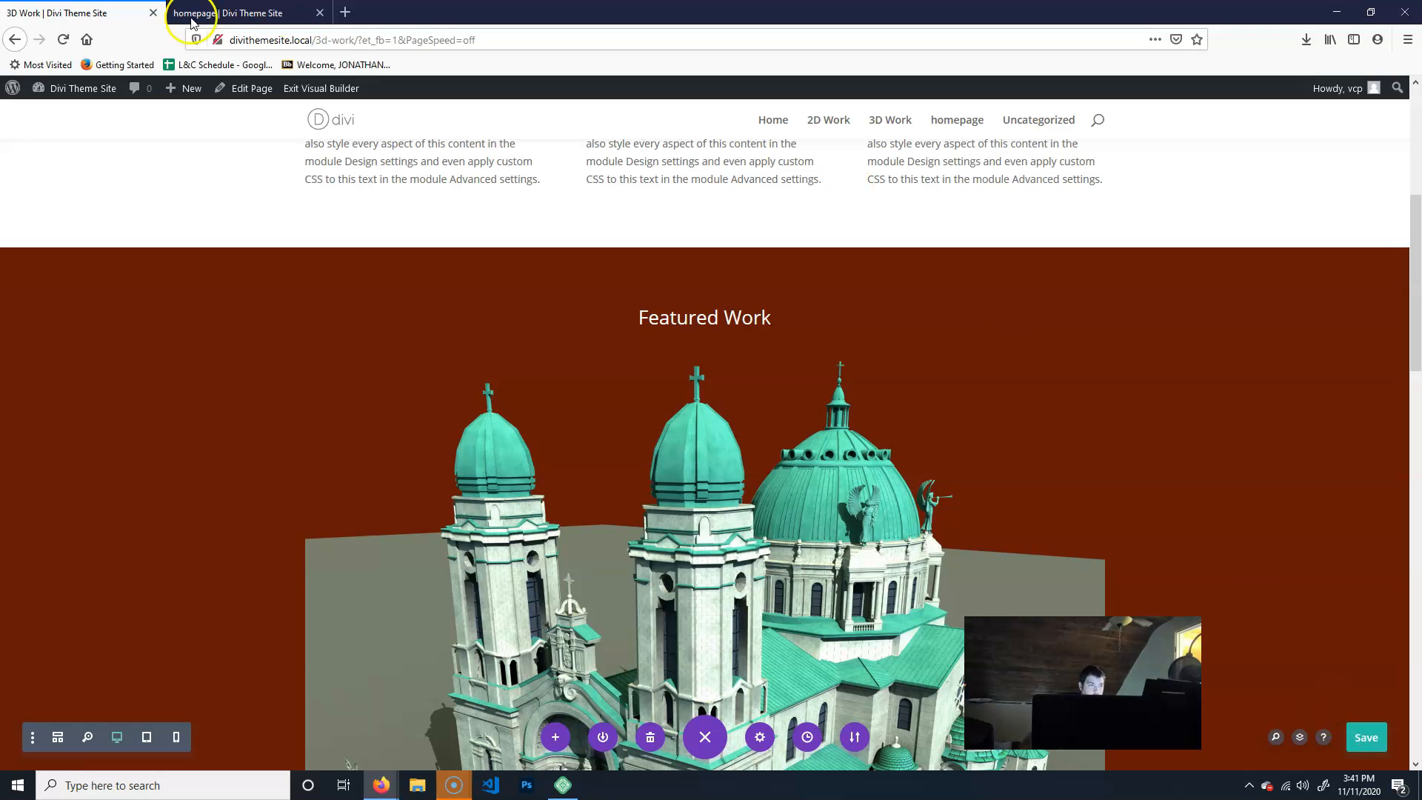
{"action": "left_click", "coordinate": [326, 88]}
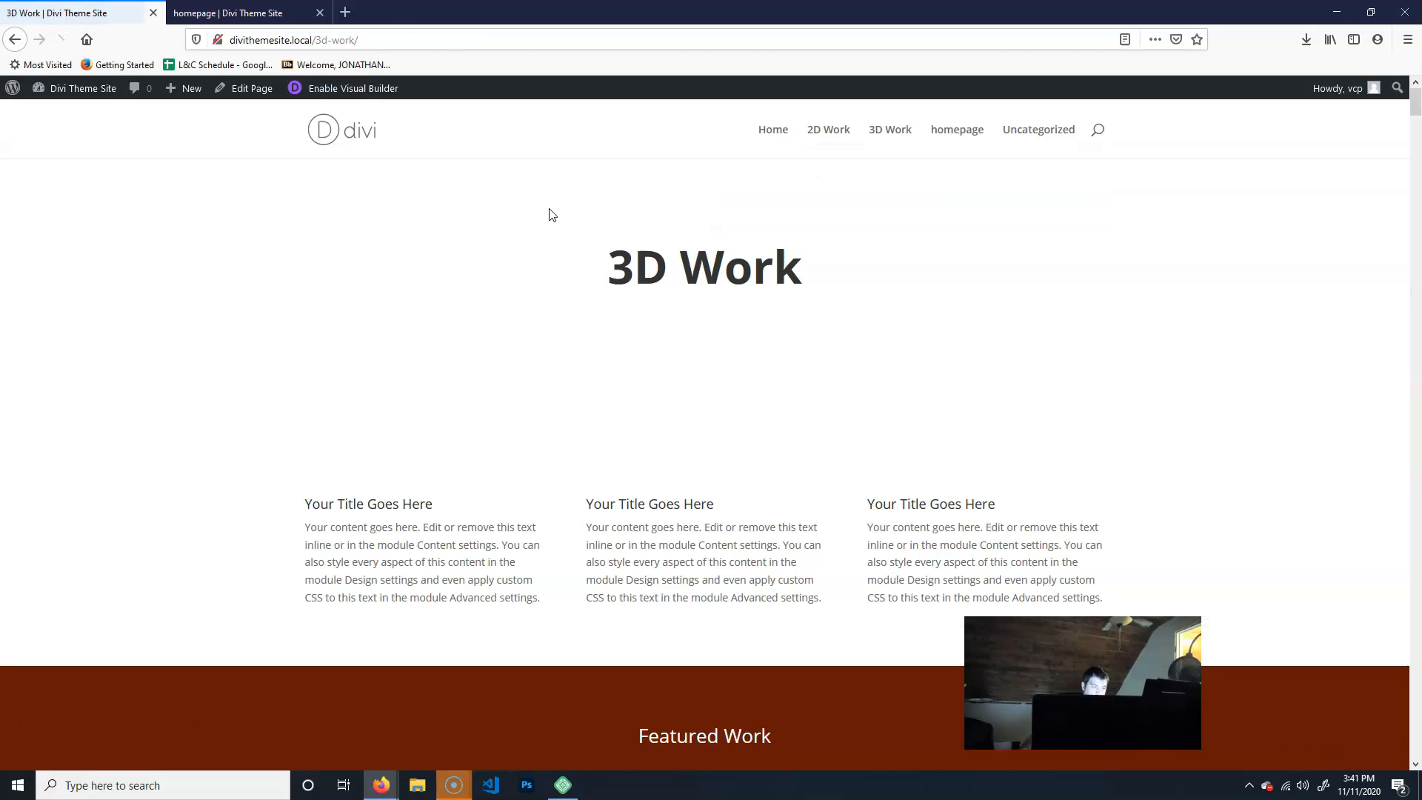
{"action": "left_click", "coordinate": [1035, 315]}
{"action": "scroll", "coordinate": [376, 451], "scroll_direction": "down", "scroll_amount": 8}
{"action": "scroll", "coordinate": [353, 439], "scroll_direction": "up", "scroll_amount": 9}
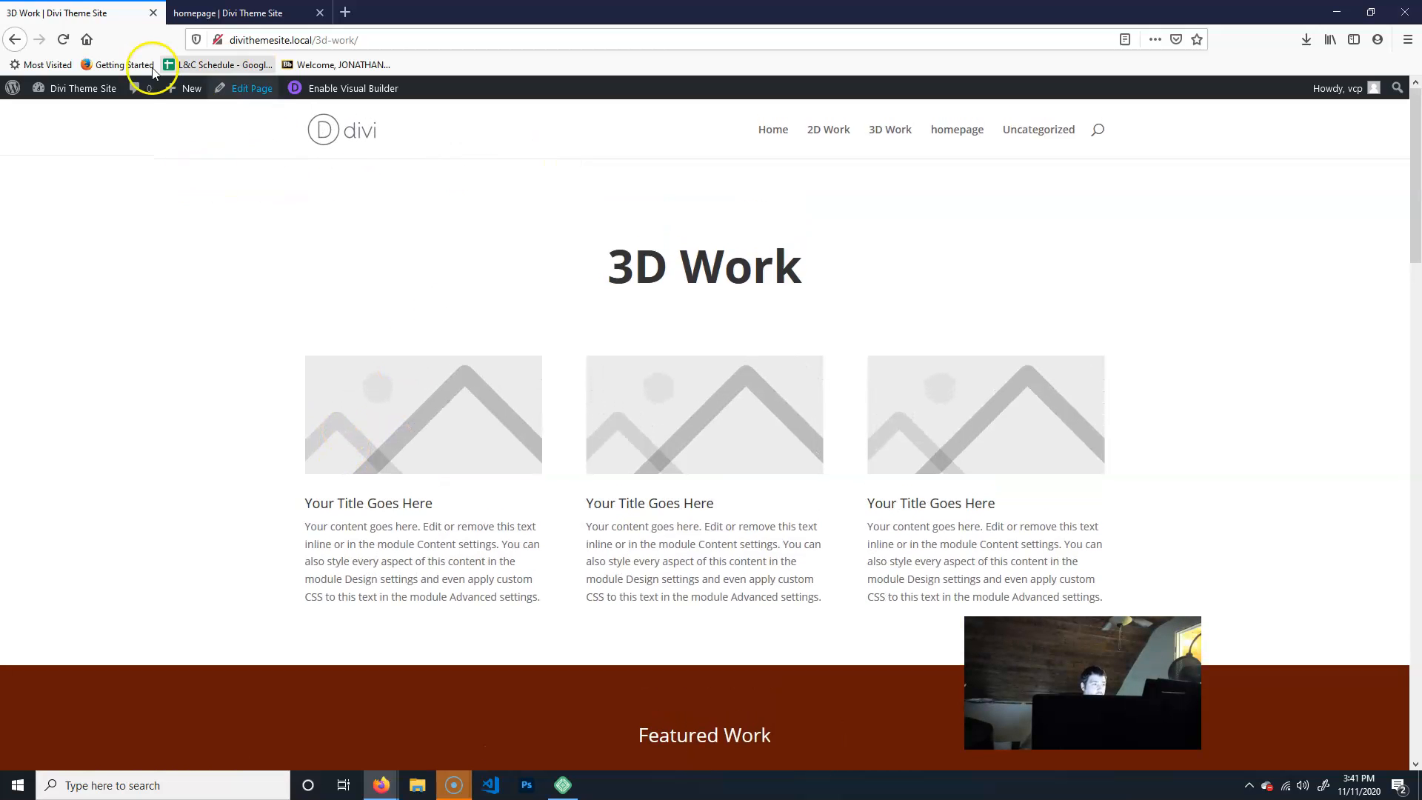
- Open the WordPress dashboard in a new tab and look through the general Divi Theme Options
{"action": "left_click", "coordinate": [96, 92]}
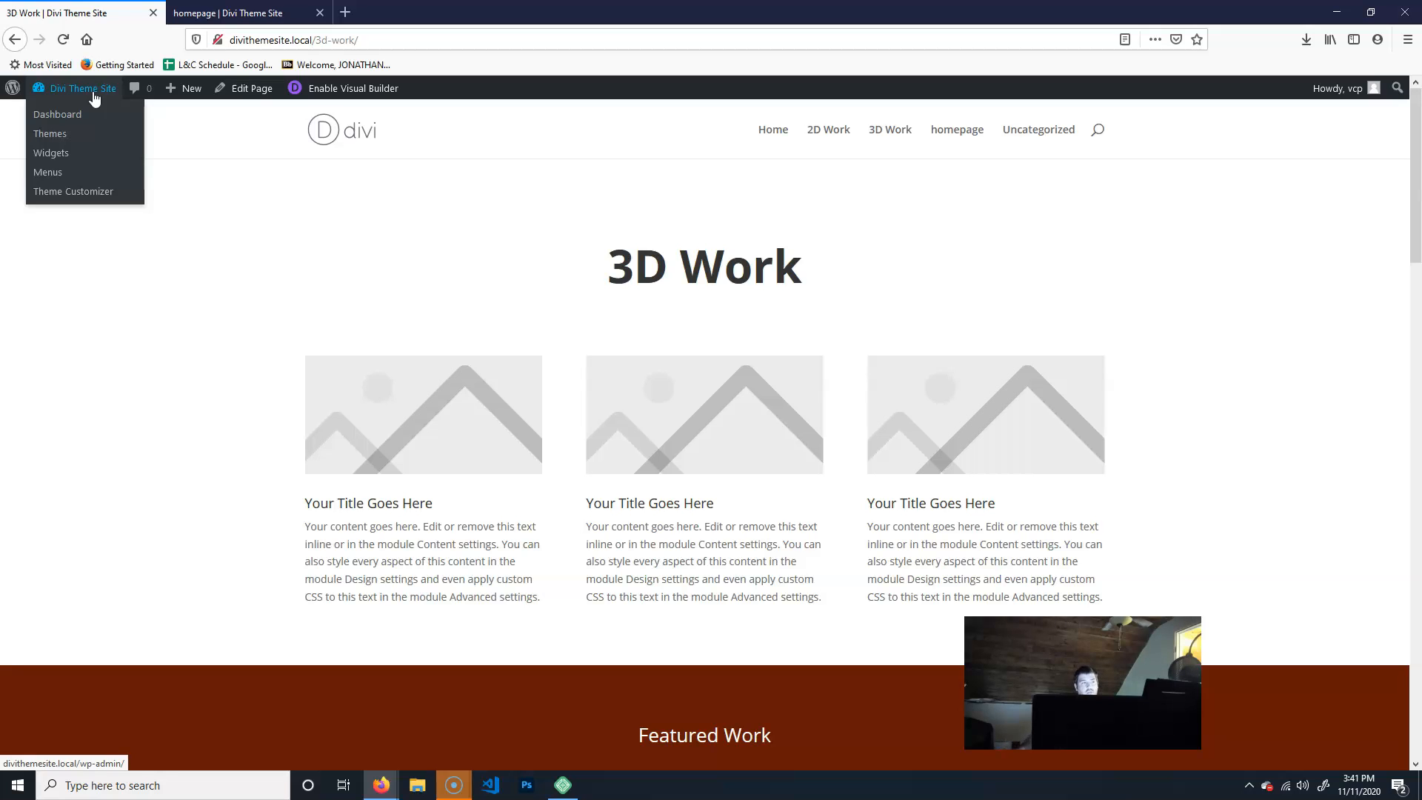
{"action": "middle_click", "coordinate": [74, 112]}
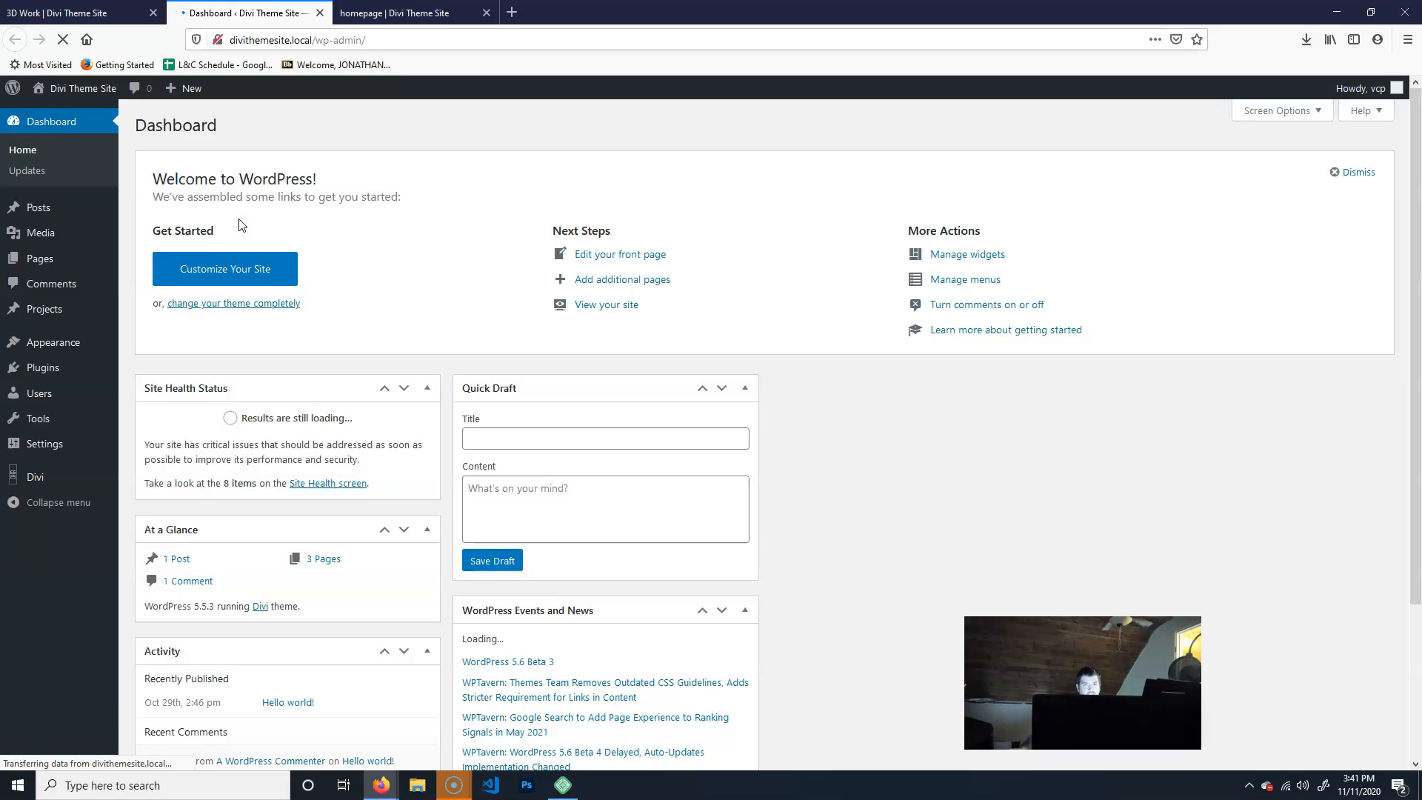
{"action": "mouse_move", "coordinate": [42, 482]}
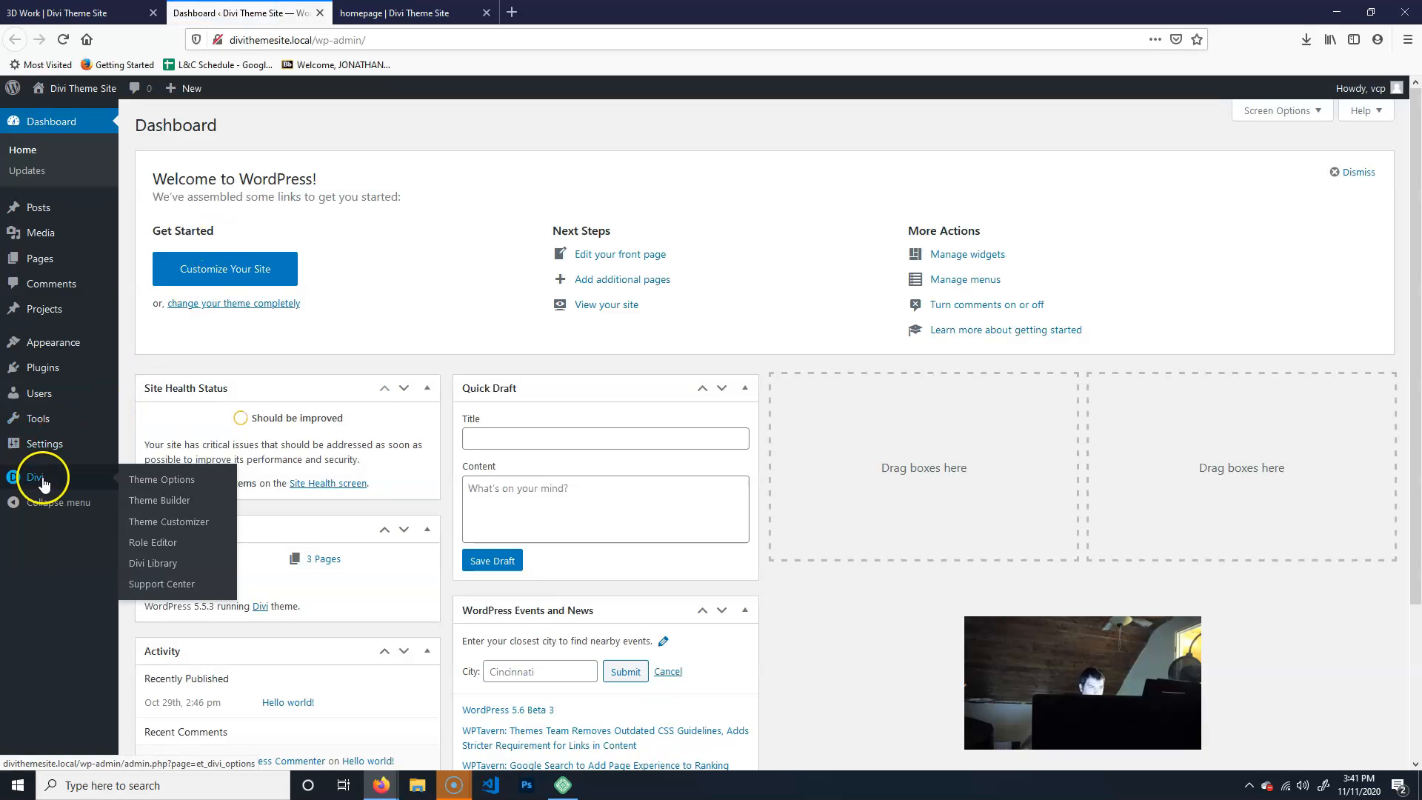
{"action": "left_click", "coordinate": [176, 486]}
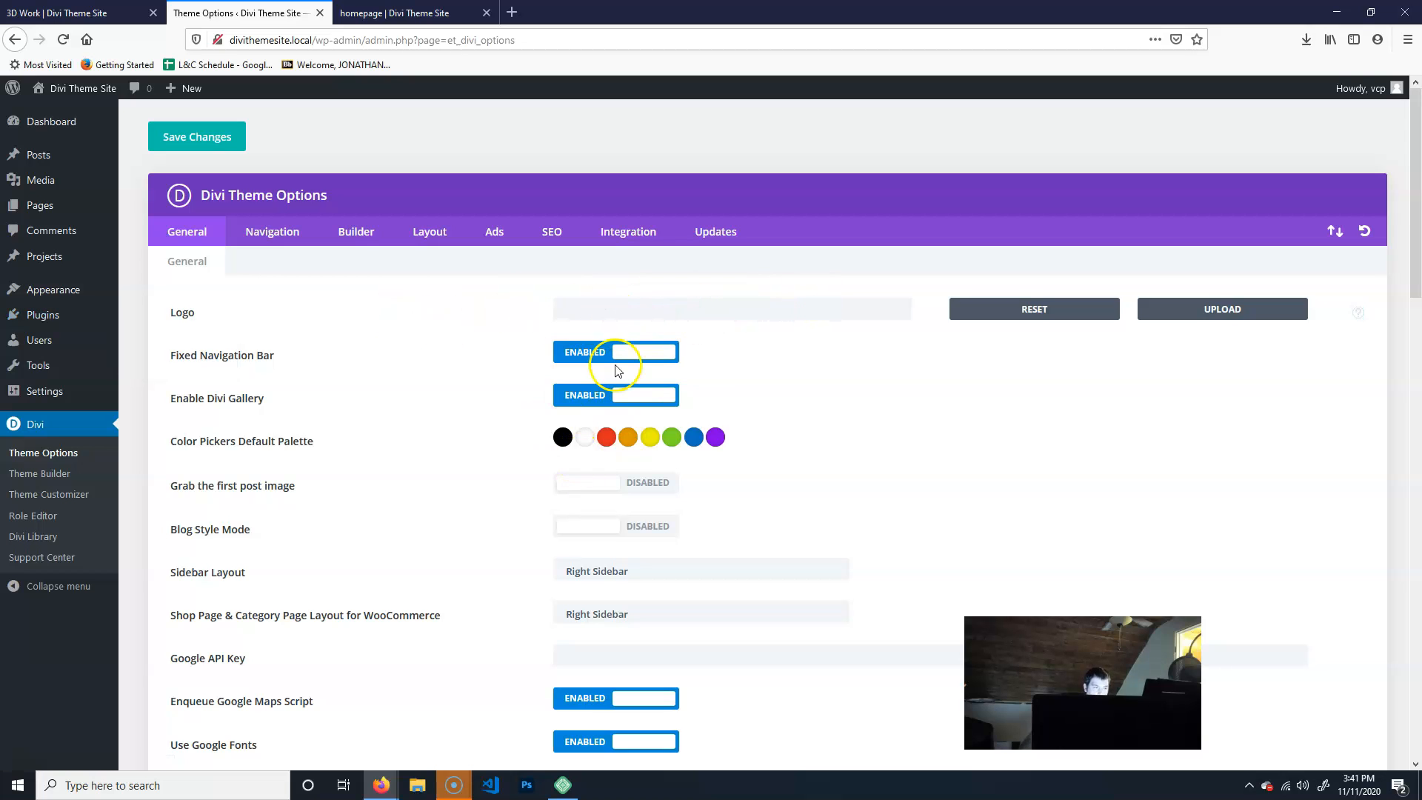
{"action": "scroll", "coordinate": [652, 600], "scroll_direction": "down", "scroll_amount": 3}
{"action": "scroll", "coordinate": [689, 470], "scroll_direction": "up", "scroll_amount": 3}
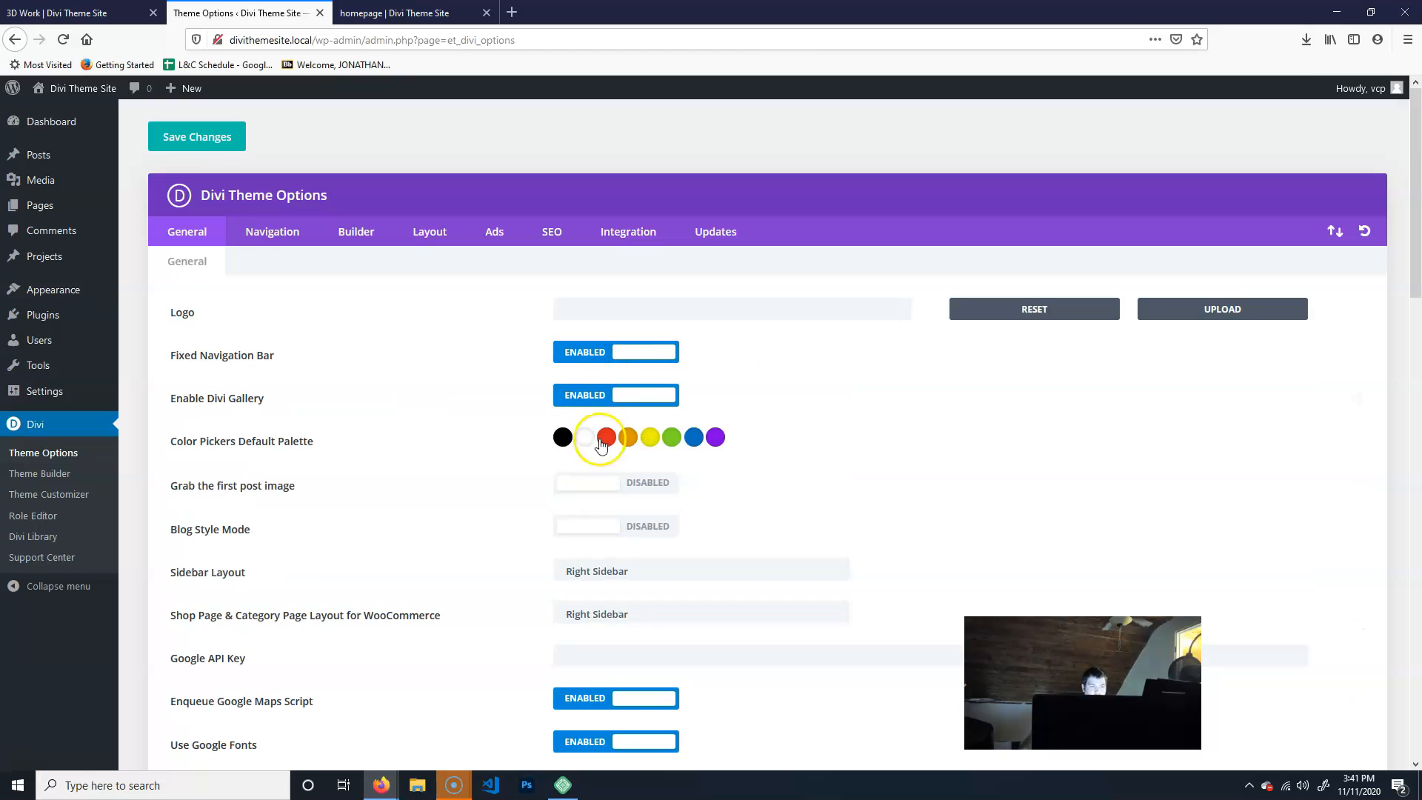
{"action": "scroll", "coordinate": [809, 492], "scroll_direction": "down", "scroll_amount": 20}
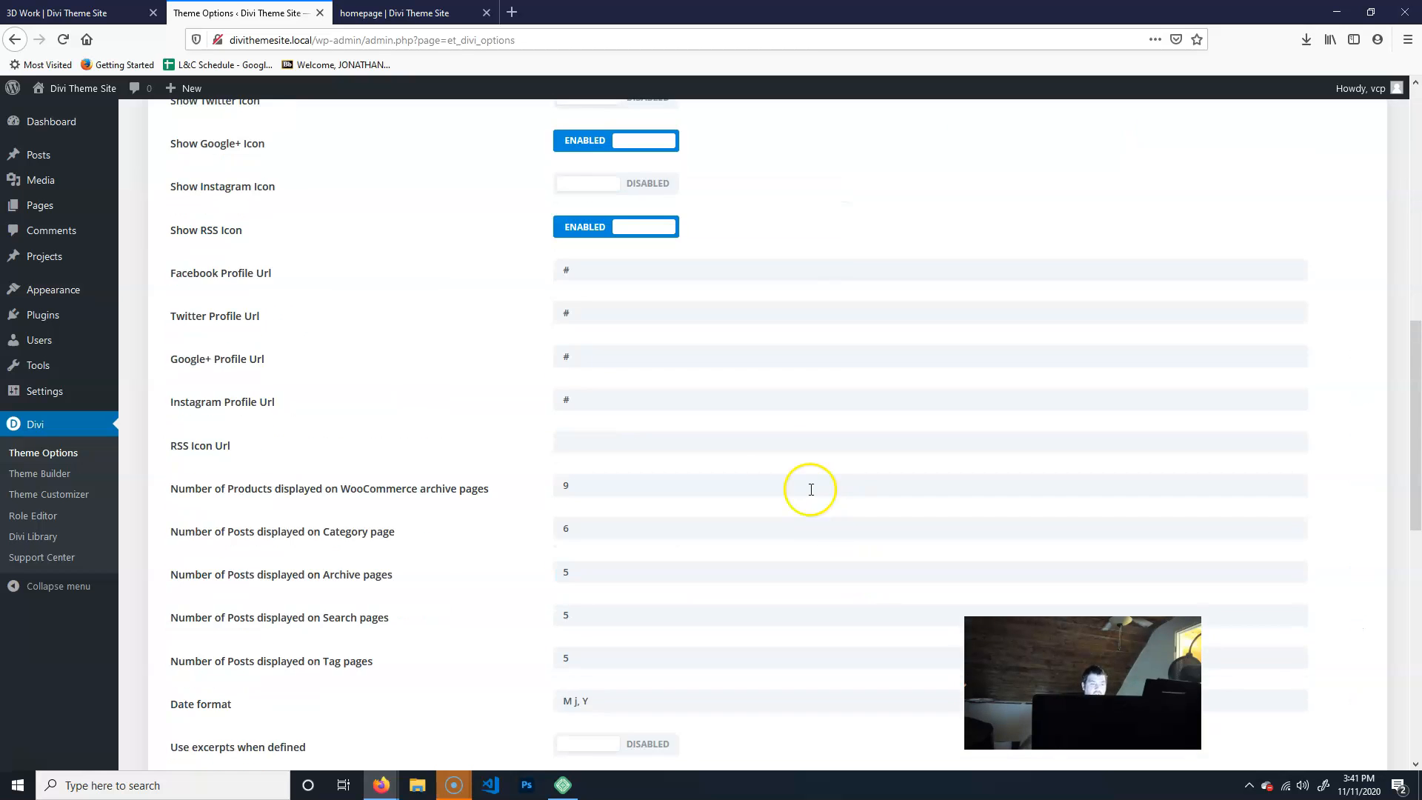
{"action": "scroll", "coordinate": [711, 480], "scroll_direction": "up", "scroll_amount": 20}
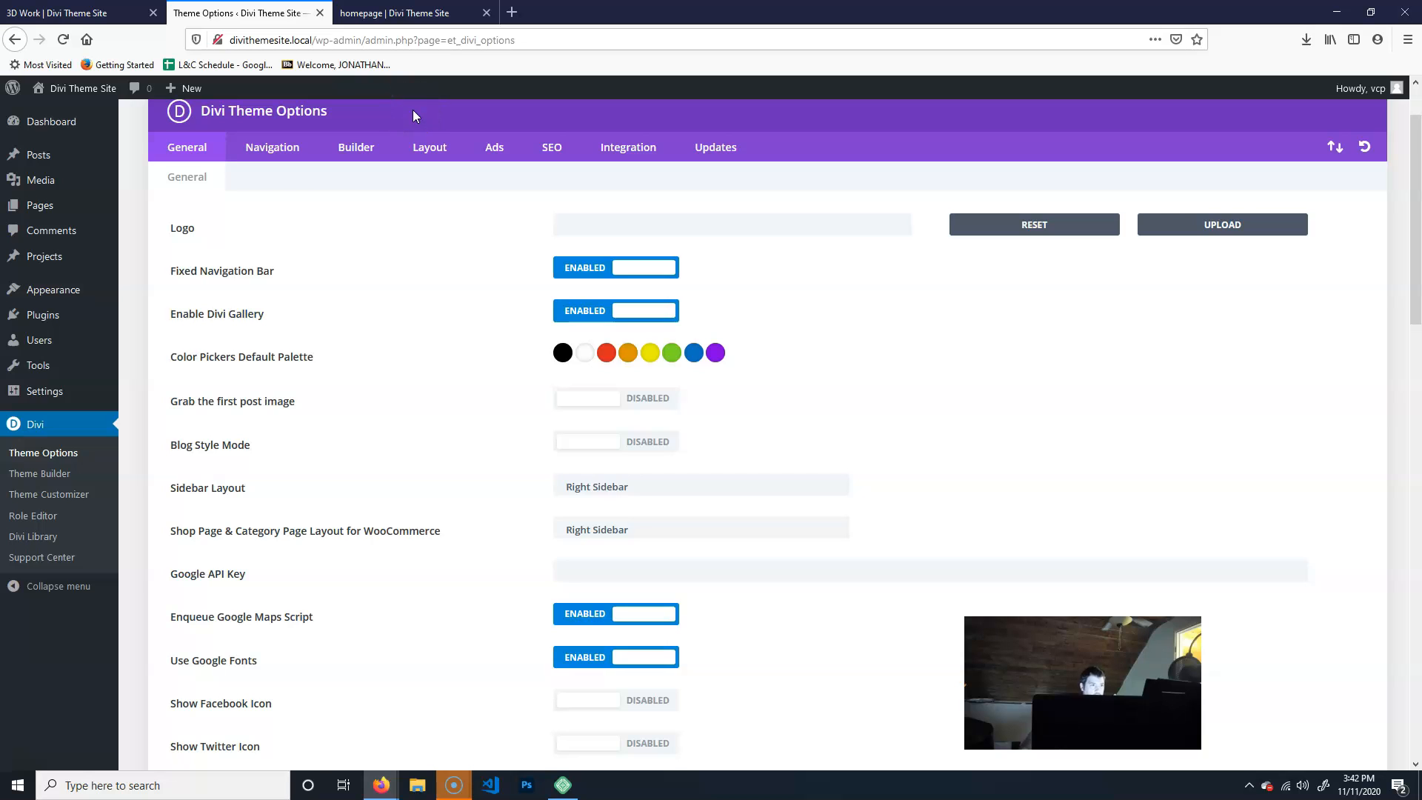
- Save the header logo from teachmecone.flywheelsites.com to the Desktop as cropped-coneLogo.png and close that site
{"action": "left_click", "coordinate": [514, 13]}
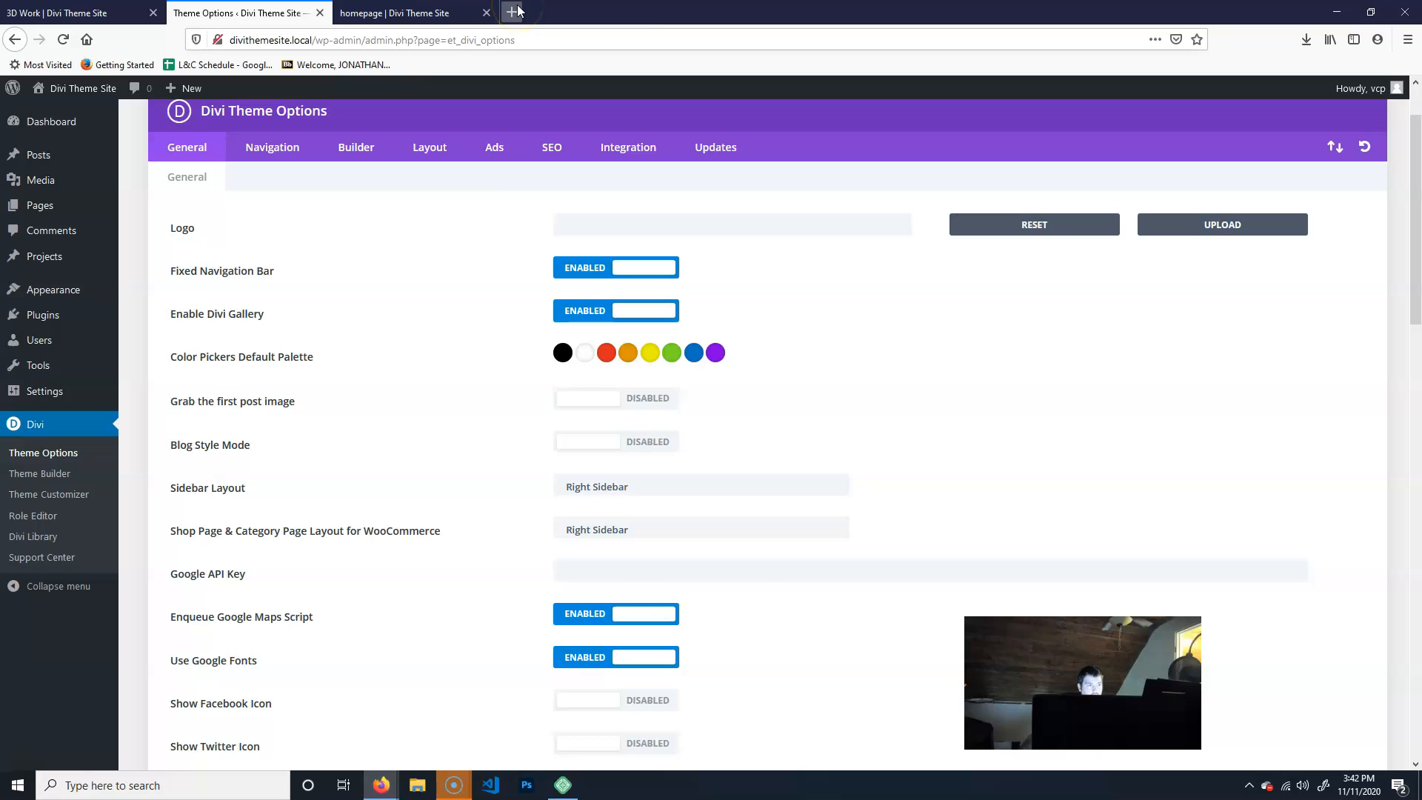
{"action": "type", "text": "teachmecone.flywheelsites.com"}
{"action": "key", "text": "Return"}
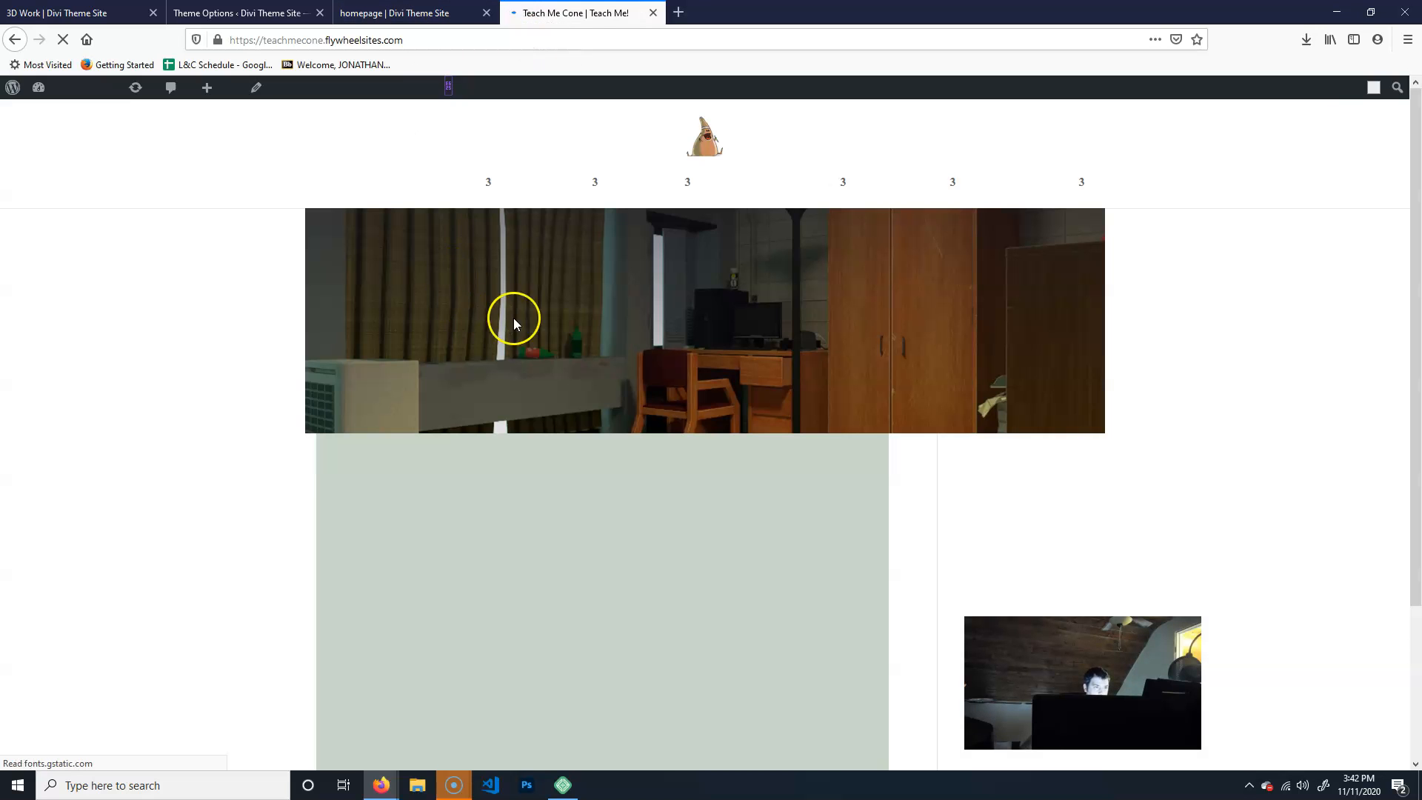
{"action": "right_click", "coordinate": [709, 148]}
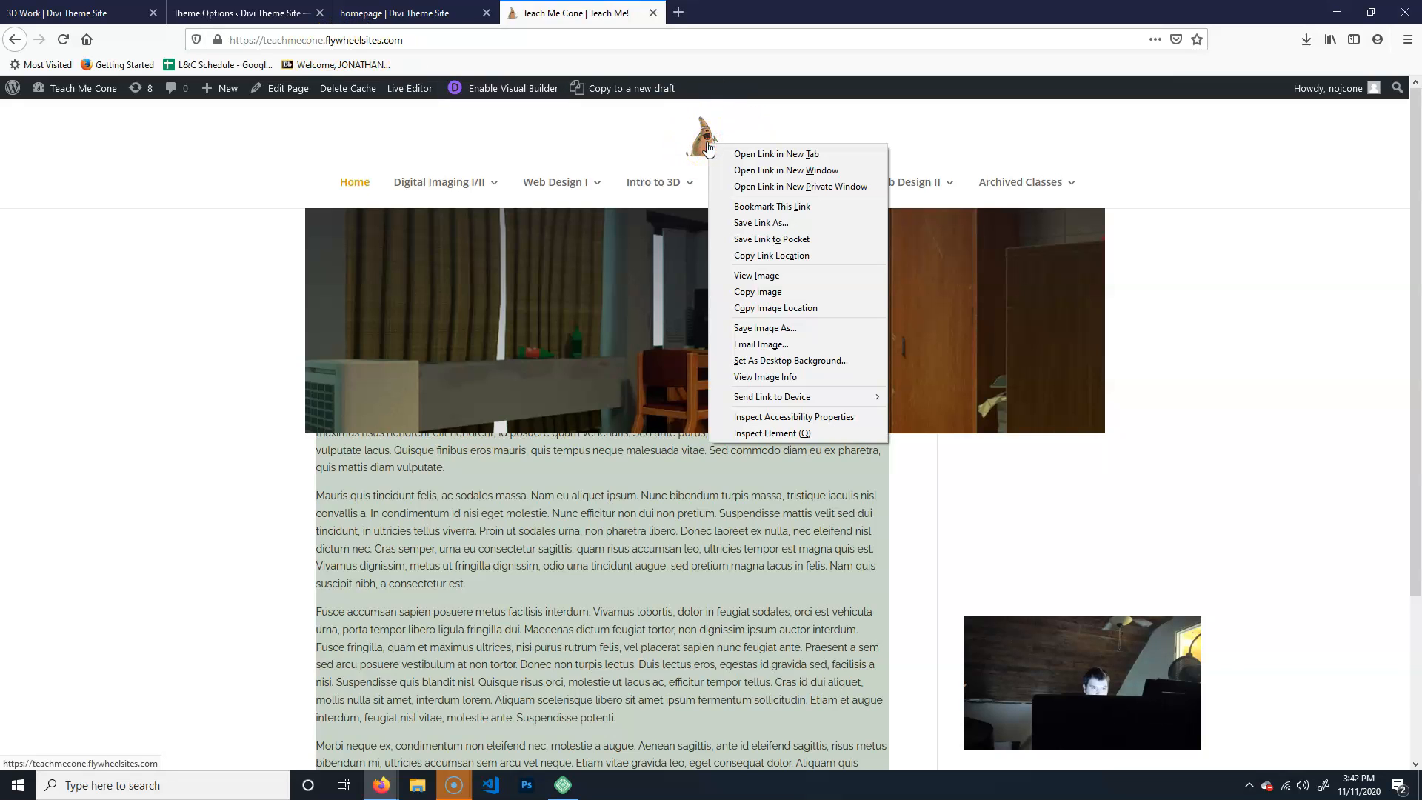
{"action": "left_click", "coordinate": [797, 330]}
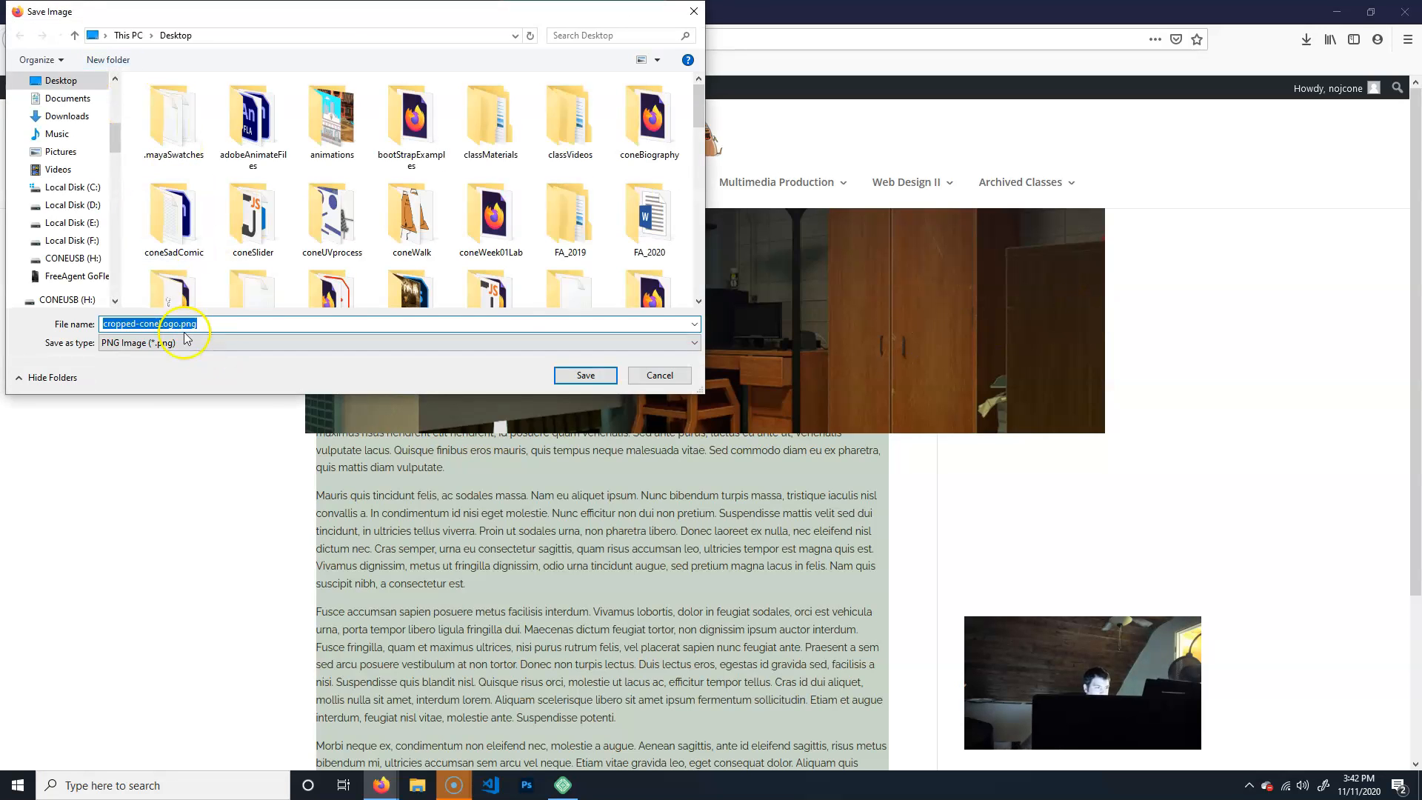
{"action": "left_click", "coordinate": [586, 376]}
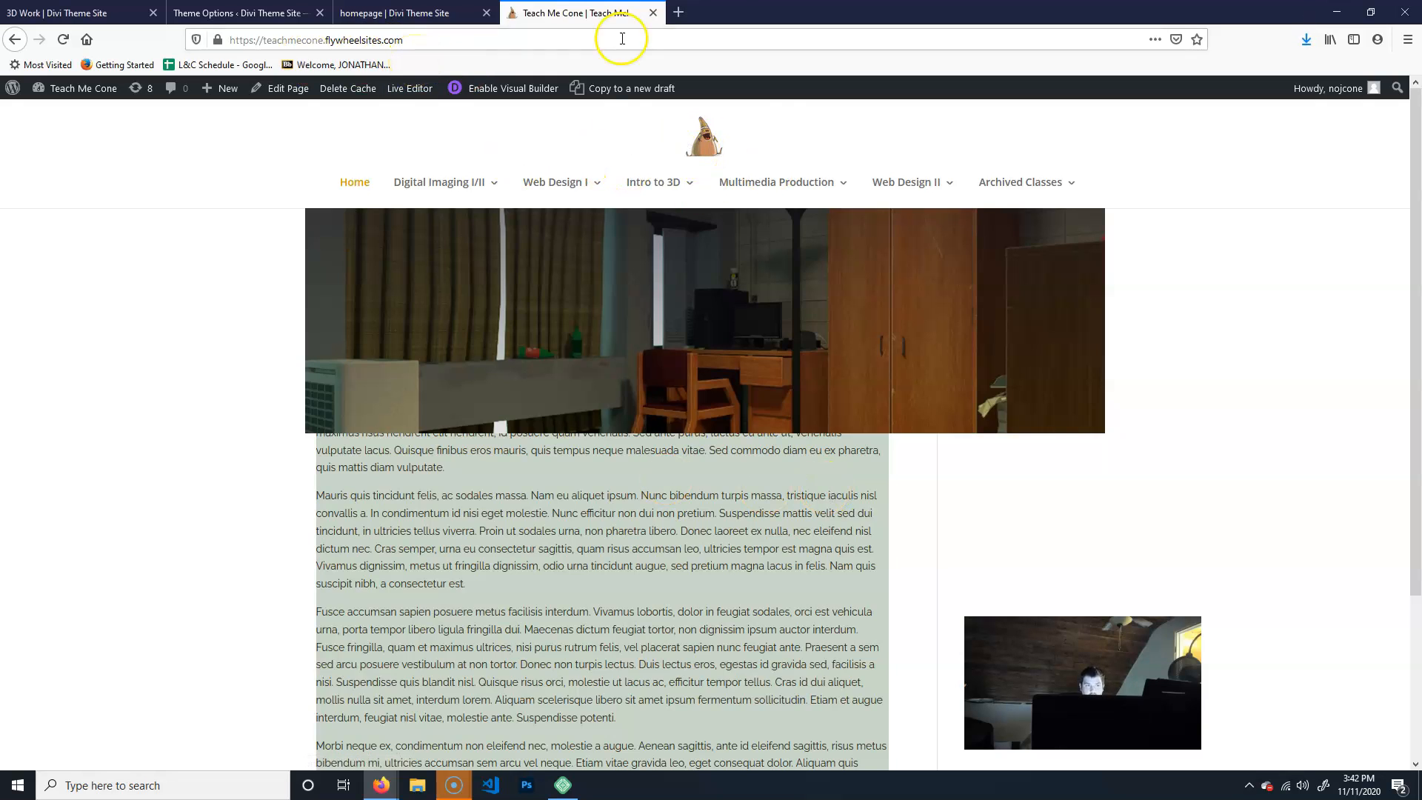
{"action": "left_click", "coordinate": [653, 13]}
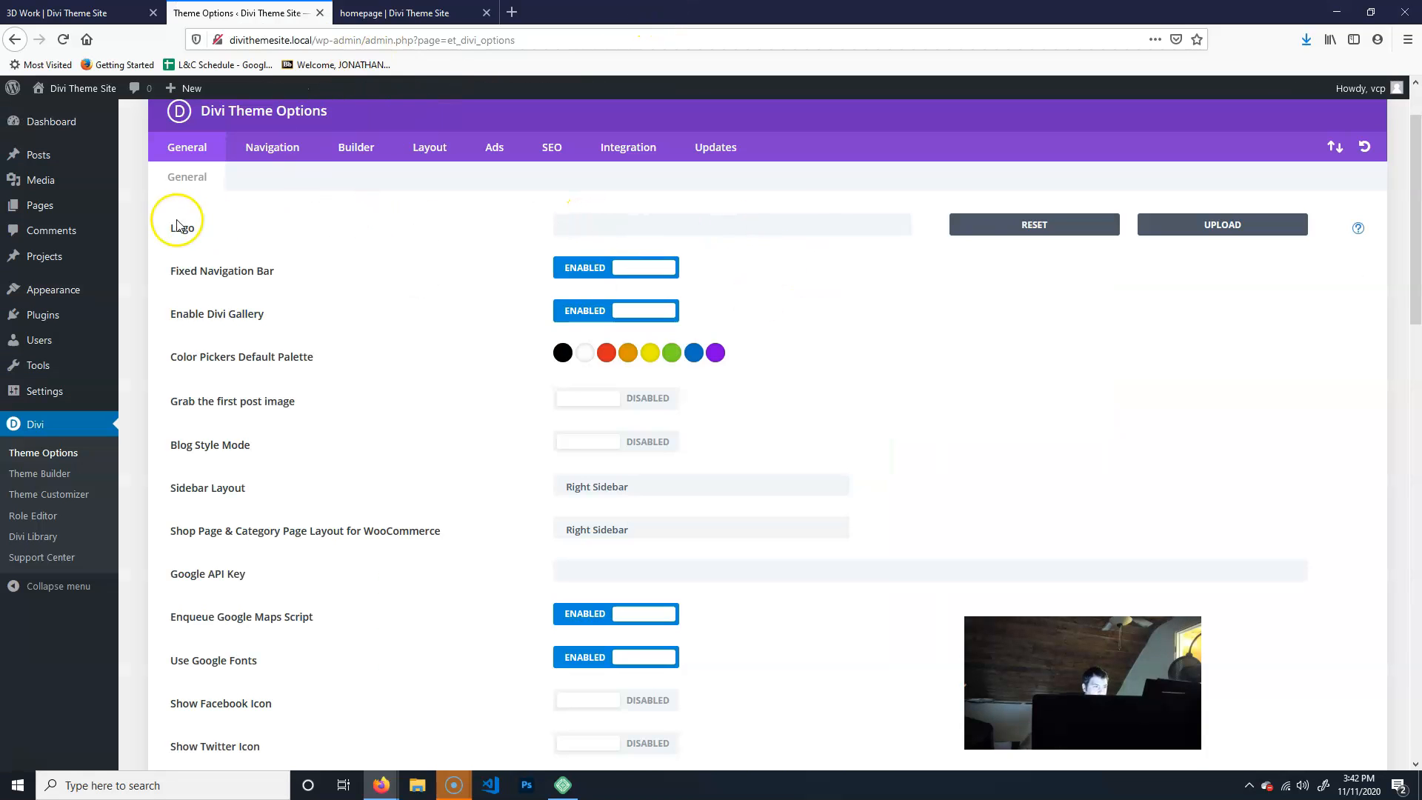
- Upload cropped-coneLogo.png from the Desktop to the media library and set it as the Divi theme logo
{"action": "left_click", "coordinate": [1214, 226]}
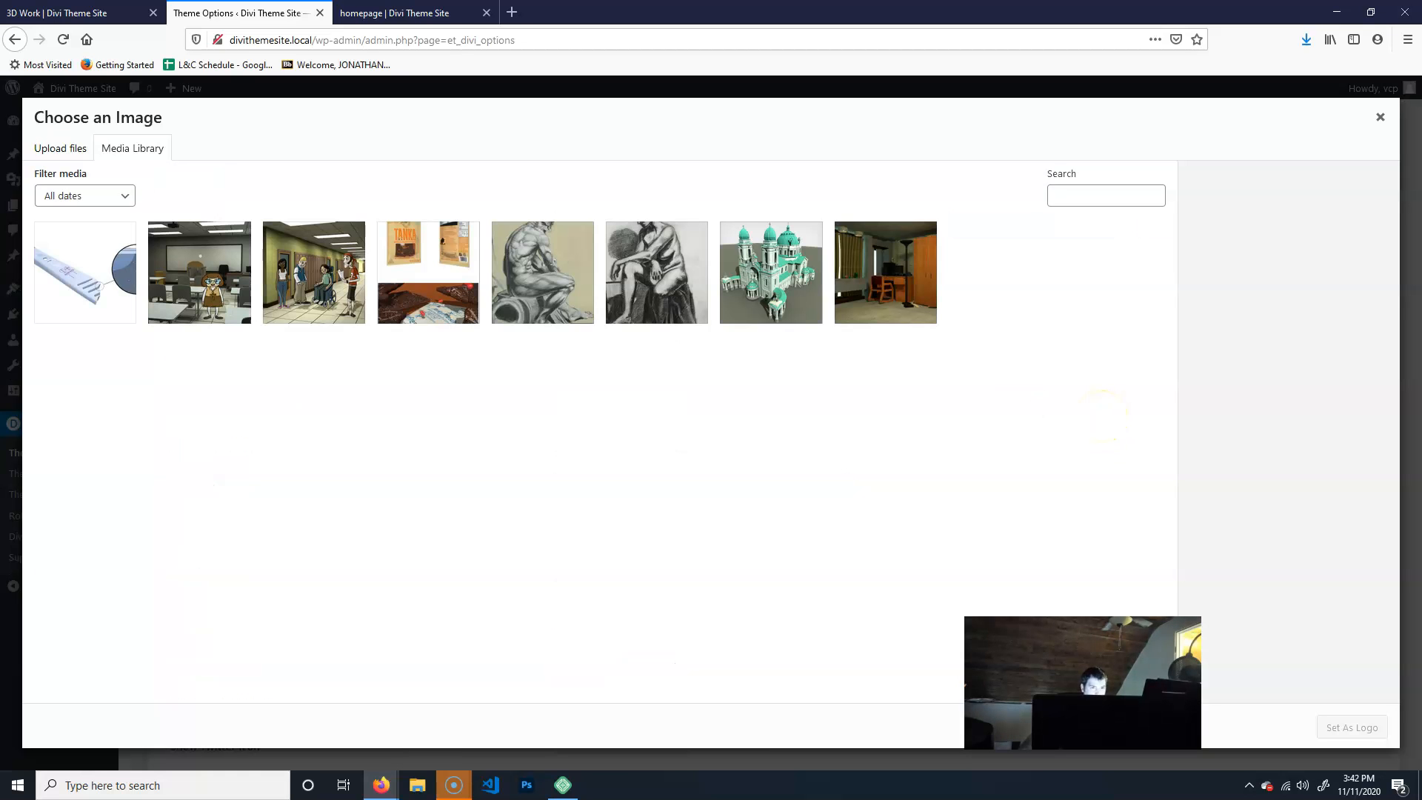
{"action": "left_click", "coordinate": [35, 151]}
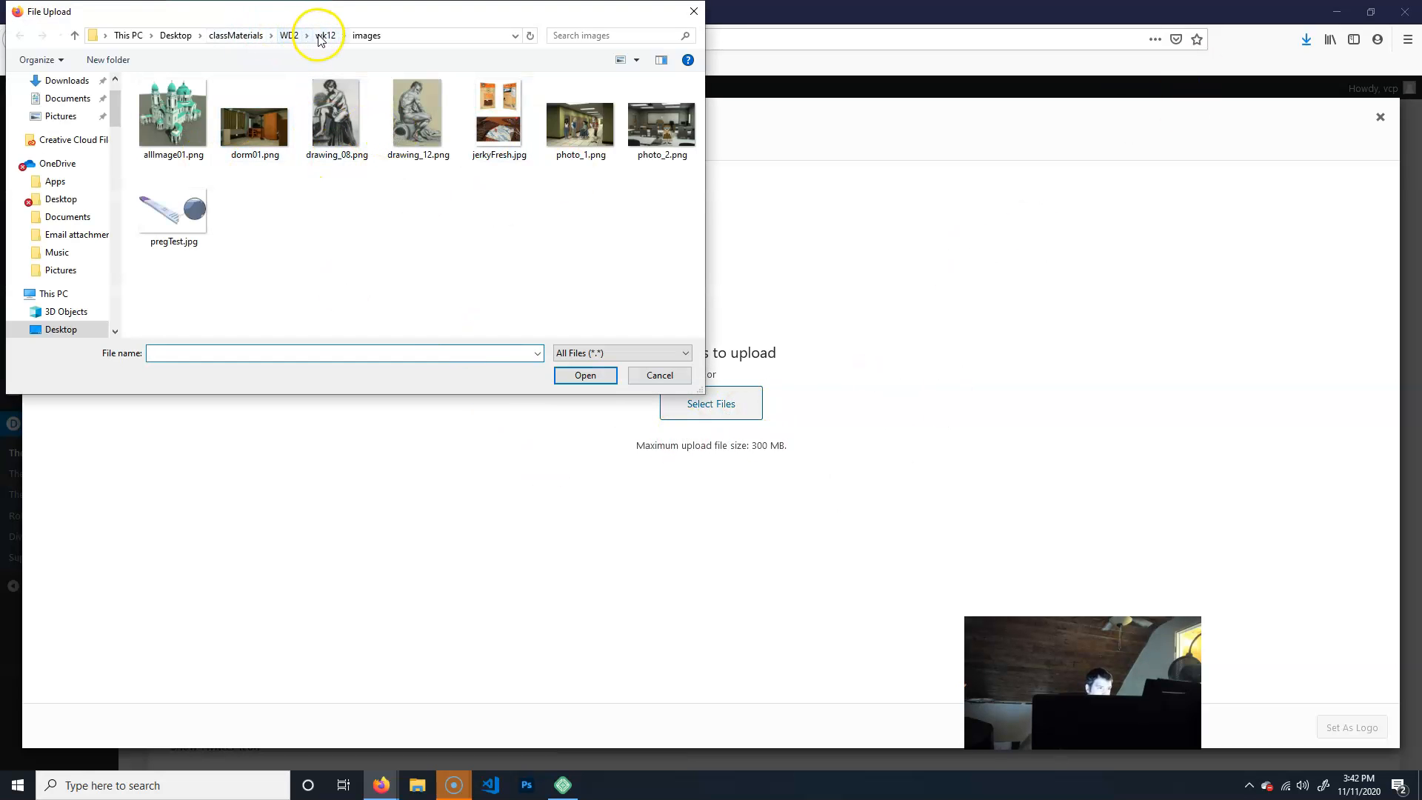
{"action": "left_click", "coordinate": [235, 35]}
{"action": "left_click", "coordinate": [173, 35]}
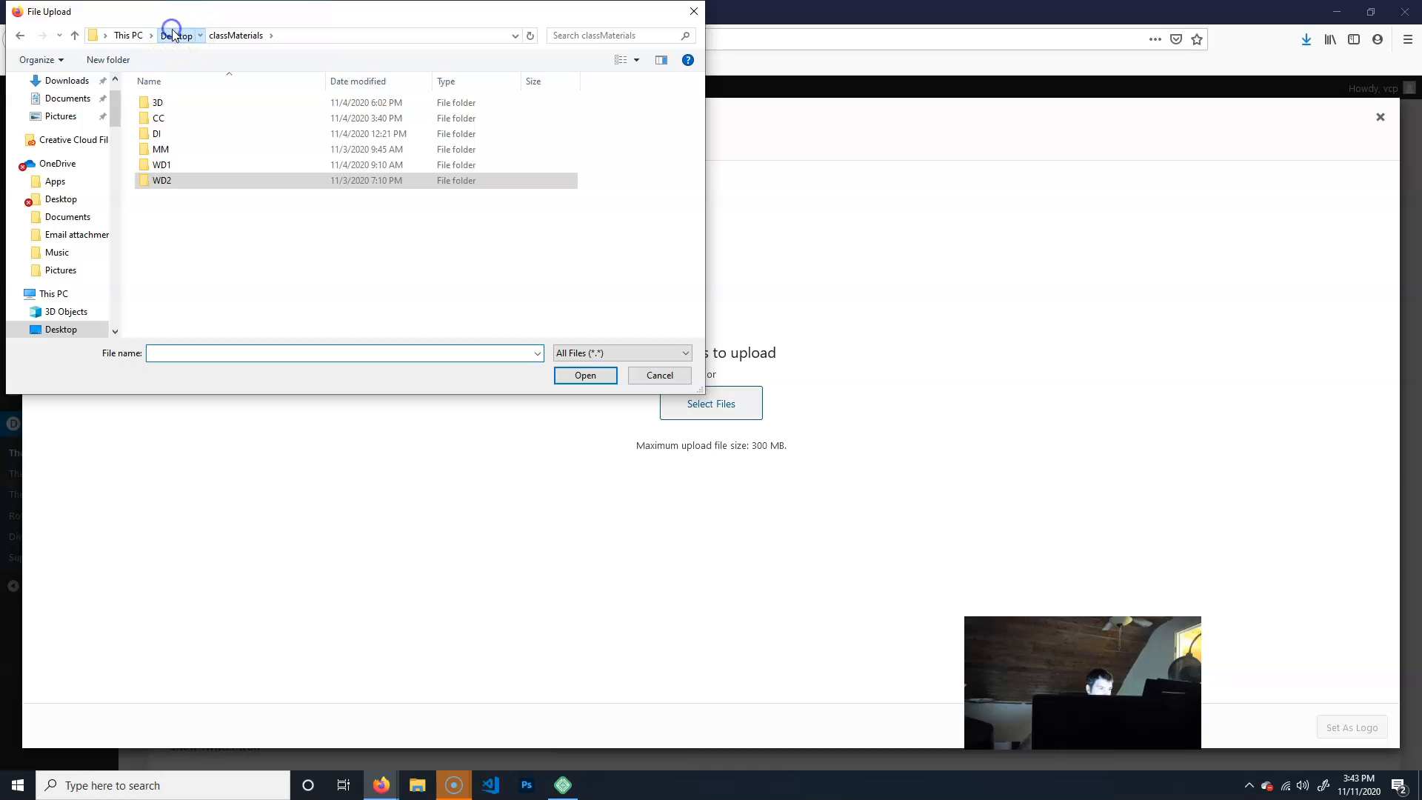
{"action": "scroll", "coordinate": [553, 246], "scroll_direction": "down", "scroll_amount": 3}
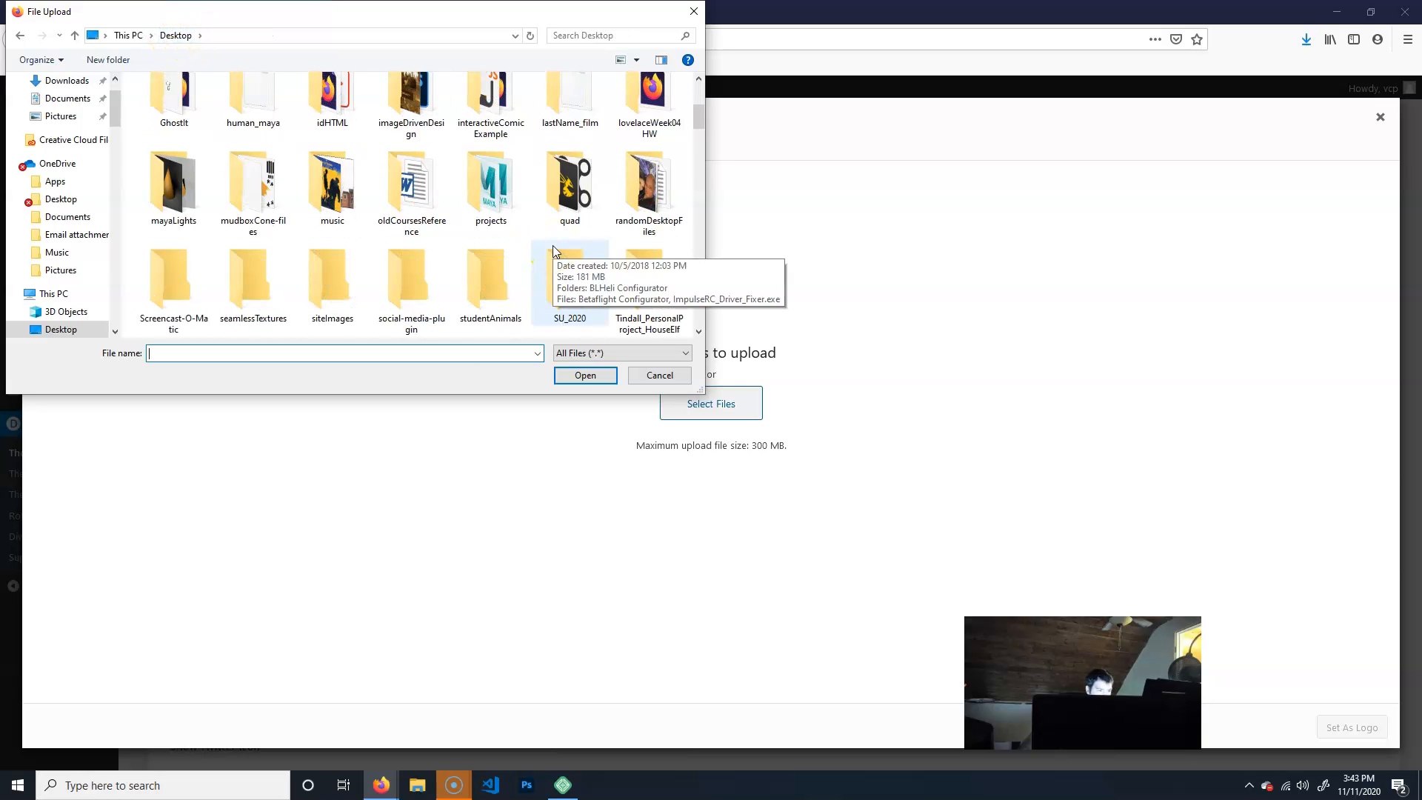
{"action": "scroll", "coordinate": [553, 246], "scroll_direction": "down", "scroll_amount": 5}
{"action": "scroll", "coordinate": [552, 246], "scroll_direction": "up", "scroll_amount": 2}
{"action": "scroll", "coordinate": [552, 246], "scroll_direction": "down", "scroll_amount": 1}
{"action": "scroll", "coordinate": [552, 246], "scroll_direction": "down", "scroll_amount": 2}
{"action": "scroll", "coordinate": [552, 251], "scroll_direction": "up", "scroll_amount": 1}
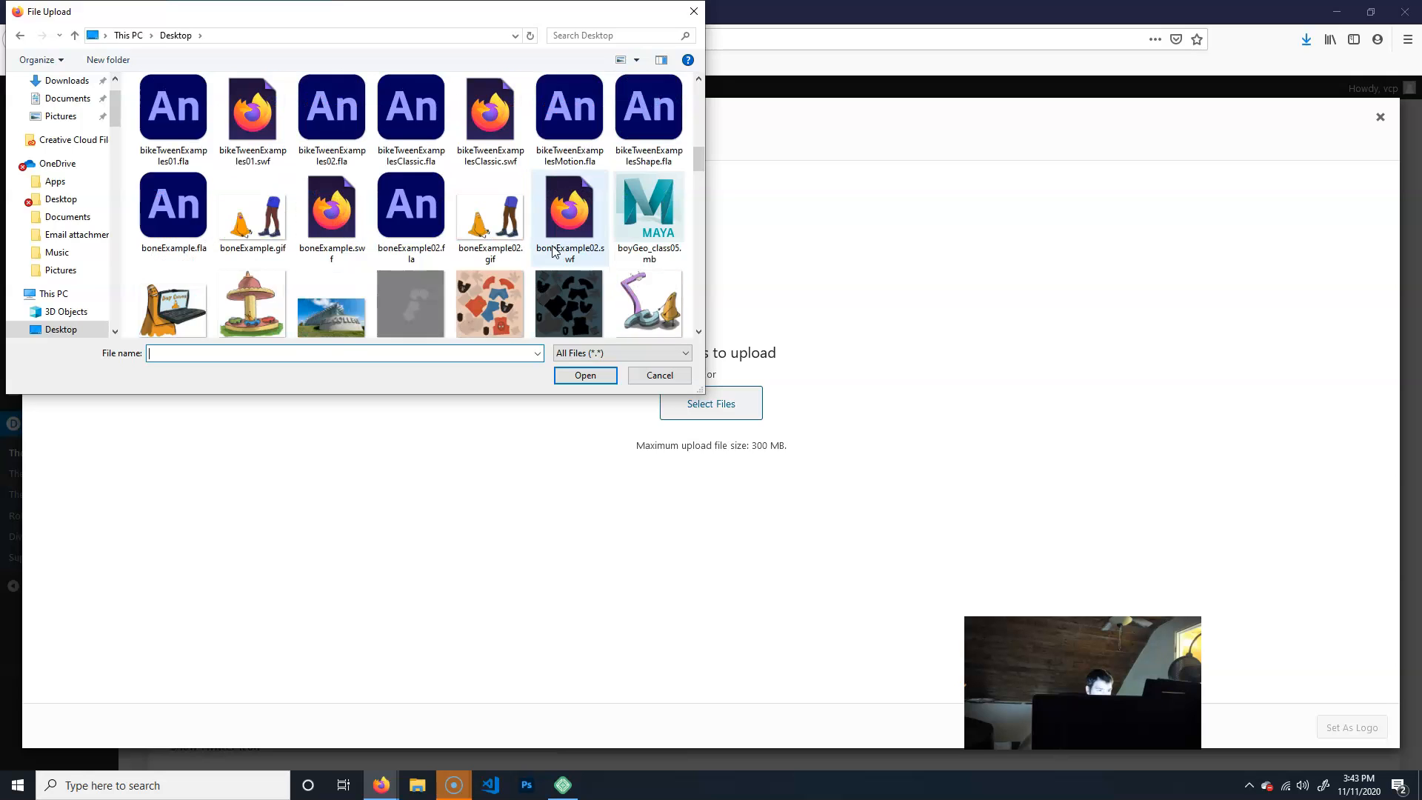
{"action": "scroll", "coordinate": [552, 252], "scroll_direction": "down", "scroll_amount": 3}
{"action": "scroll", "coordinate": [552, 252], "scroll_direction": "down", "scroll_amount": 1}
{"action": "scroll", "coordinate": [553, 252], "scroll_direction": "down", "scroll_amount": 1}
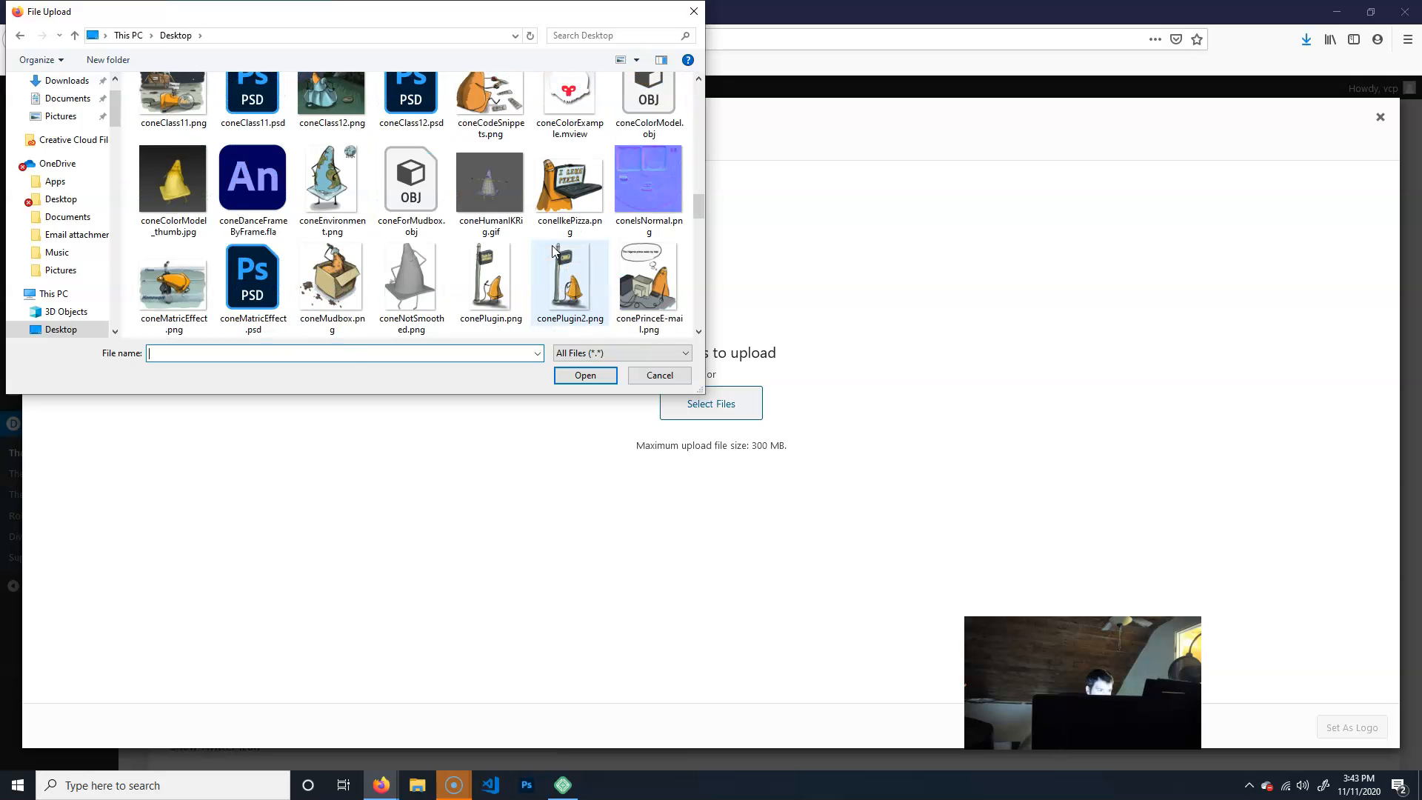
{"action": "scroll", "coordinate": [553, 252], "scroll_direction": "down", "scroll_amount": 1}
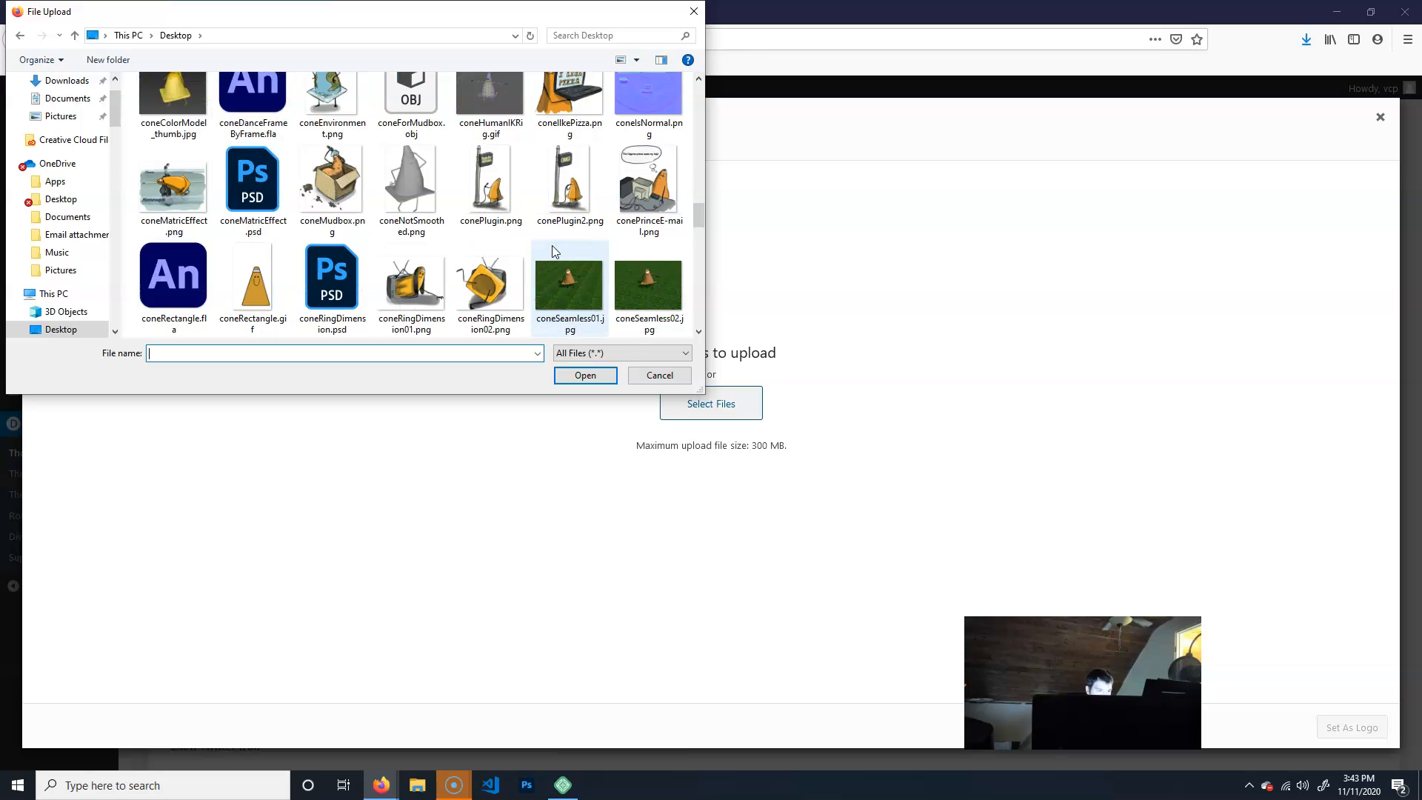
{"action": "scroll", "coordinate": [553, 252], "scroll_direction": "down", "scroll_amount": 2}
{"action": "left_click", "coordinate": [174, 281]}
{"action": "left_click", "coordinate": [566, 377]}
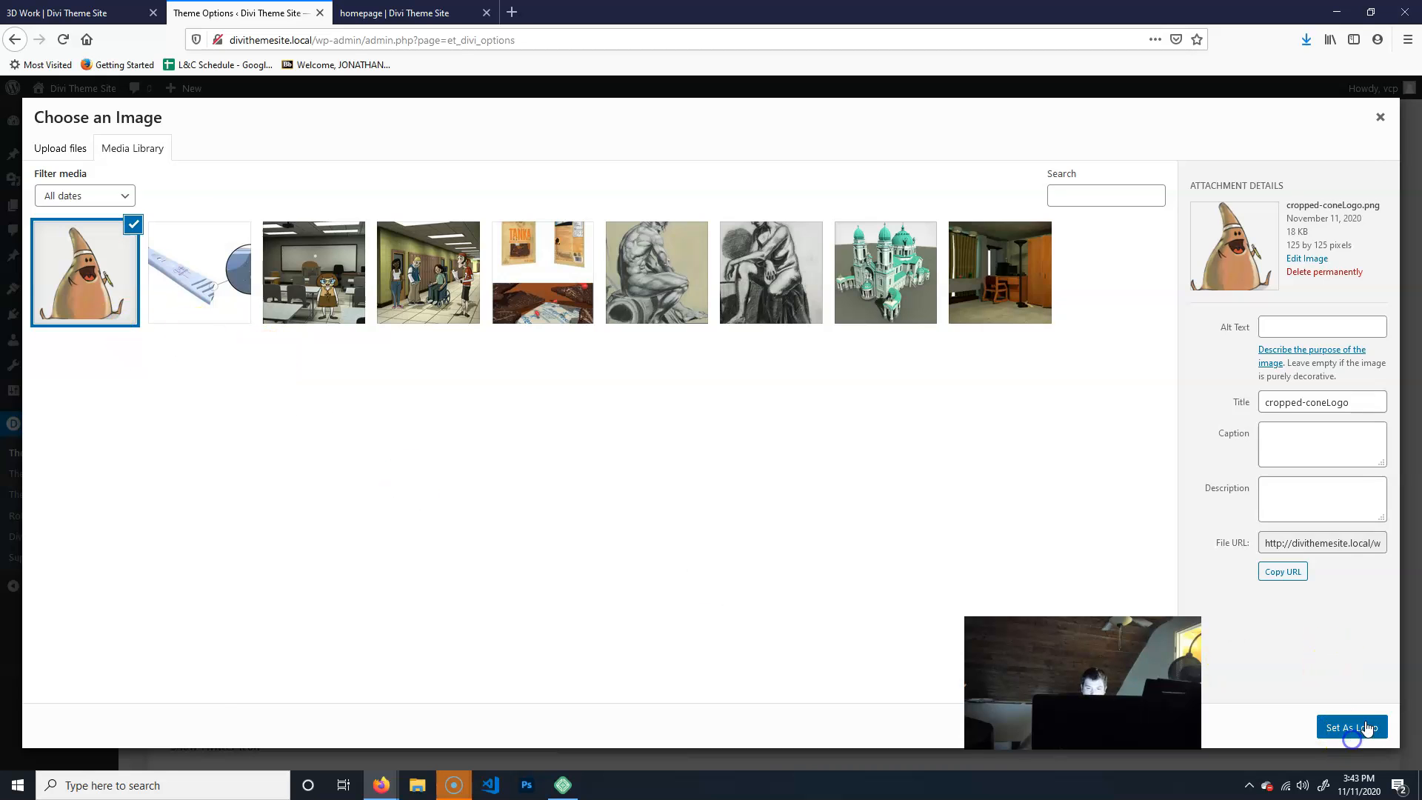
{"action": "left_click", "coordinate": [1353, 728]}
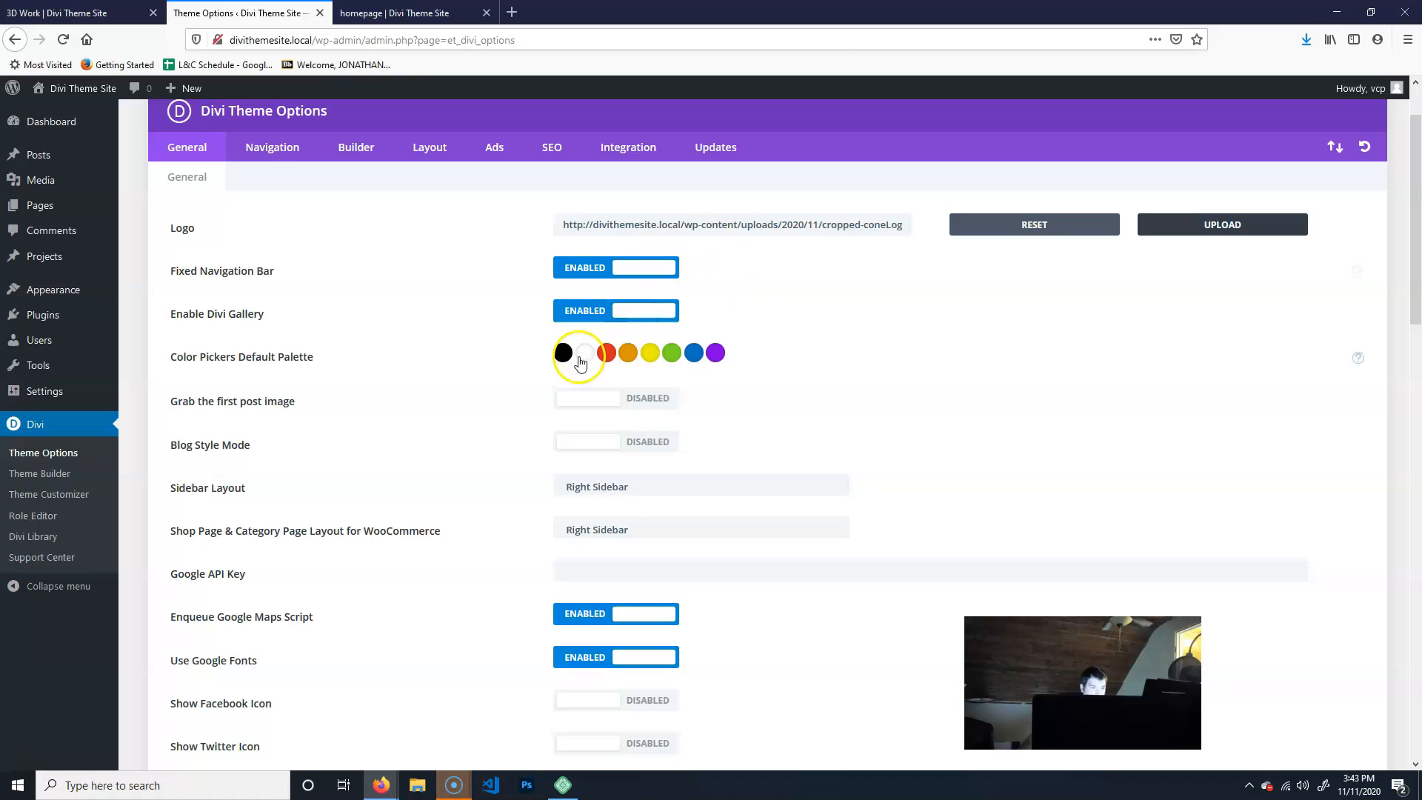
- Save the changes to the Divi Theme Options
{"action": "scroll", "coordinate": [578, 503], "scroll_direction": "down", "scroll_amount": 10}
{"action": "scroll", "coordinate": [582, 481], "scroll_direction": "down", "scroll_amount": 8}
{"action": "scroll", "coordinate": [381, 455], "scroll_direction": "up", "scroll_amount": 10}
{"action": "scroll", "coordinate": [381, 456], "scroll_direction": "down", "scroll_amount": 10}
{"action": "scroll", "coordinate": [381, 457], "scroll_direction": "down", "scroll_amount": 1}
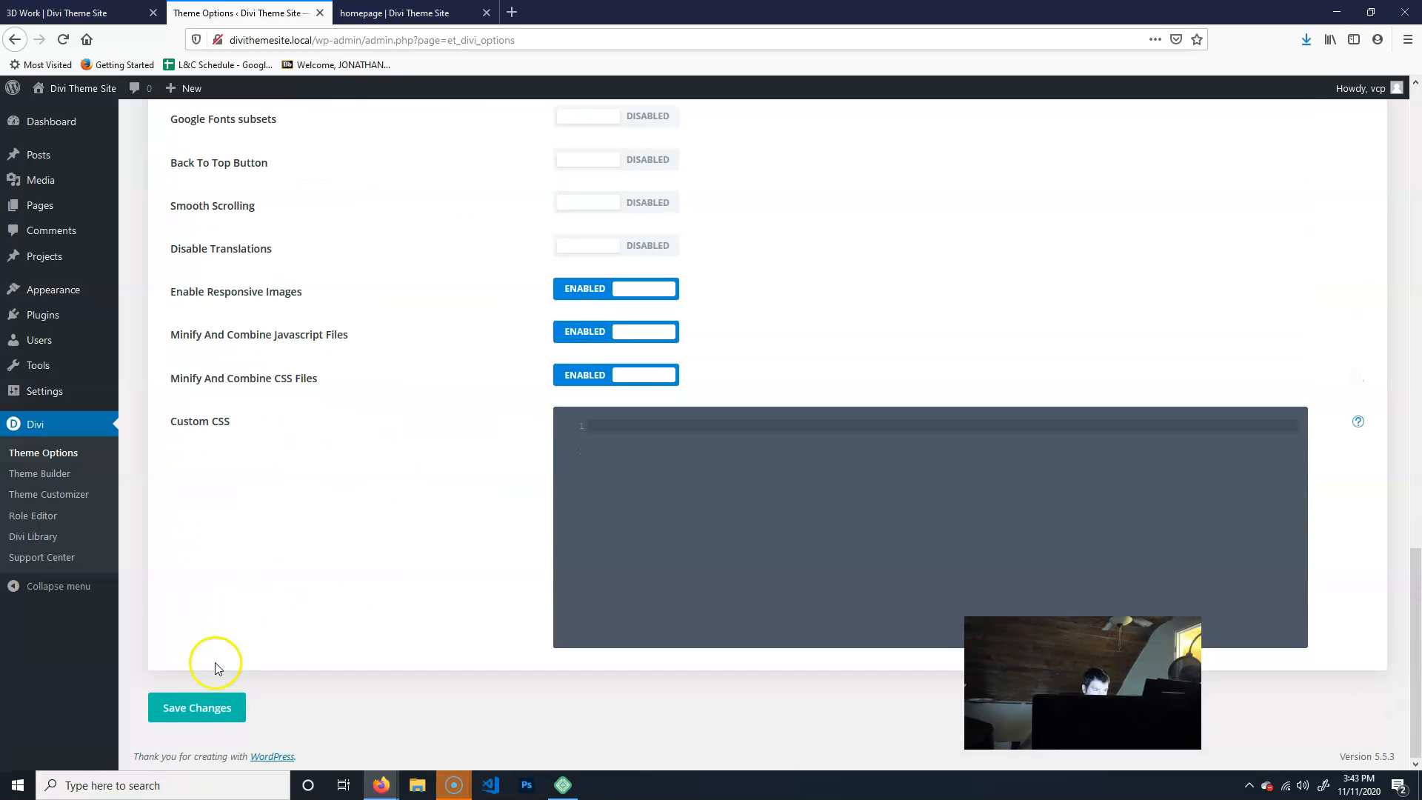
{"action": "left_click", "coordinate": [199, 706]}
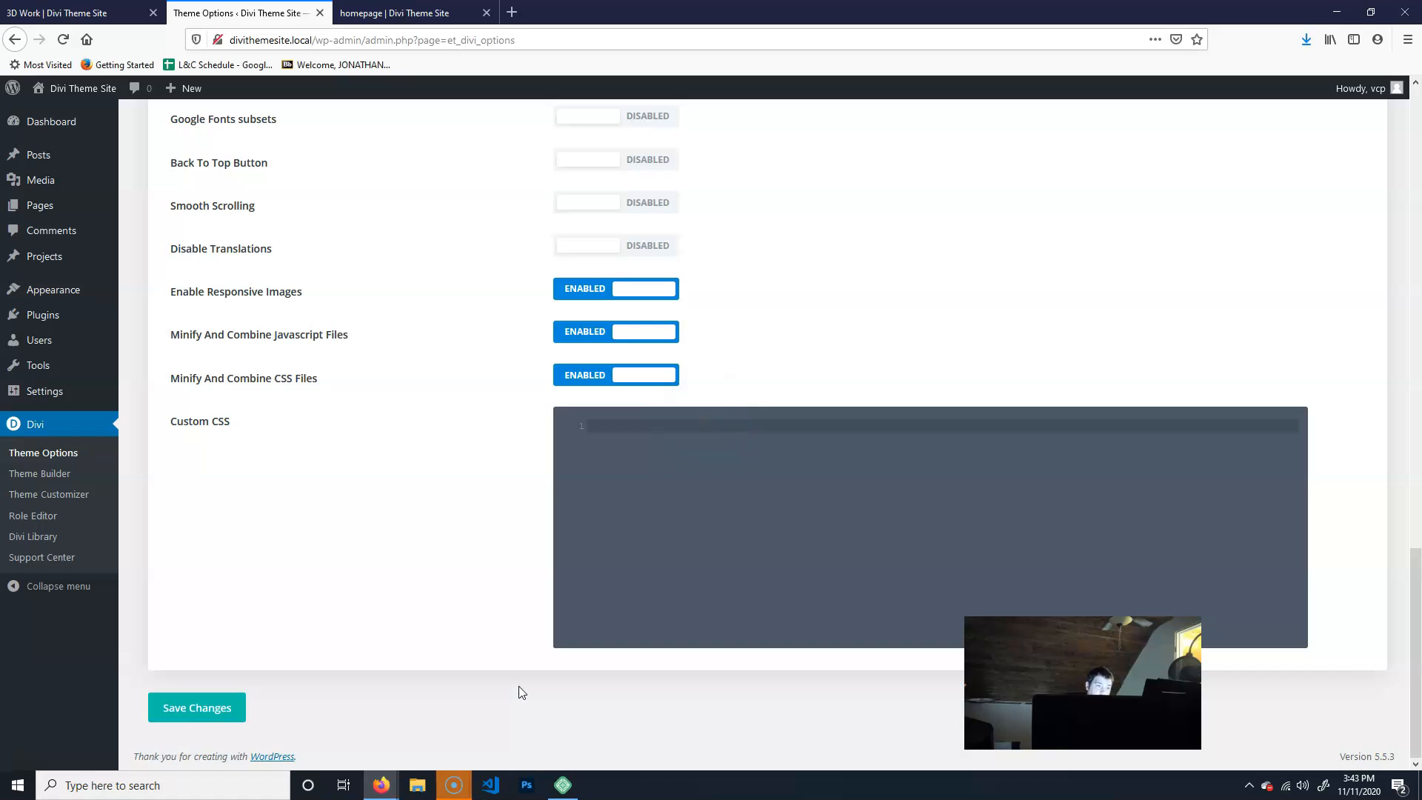
- Open the Divi Theme Customizer and go to its General Settings
{"action": "left_click", "coordinate": [109, 13]}
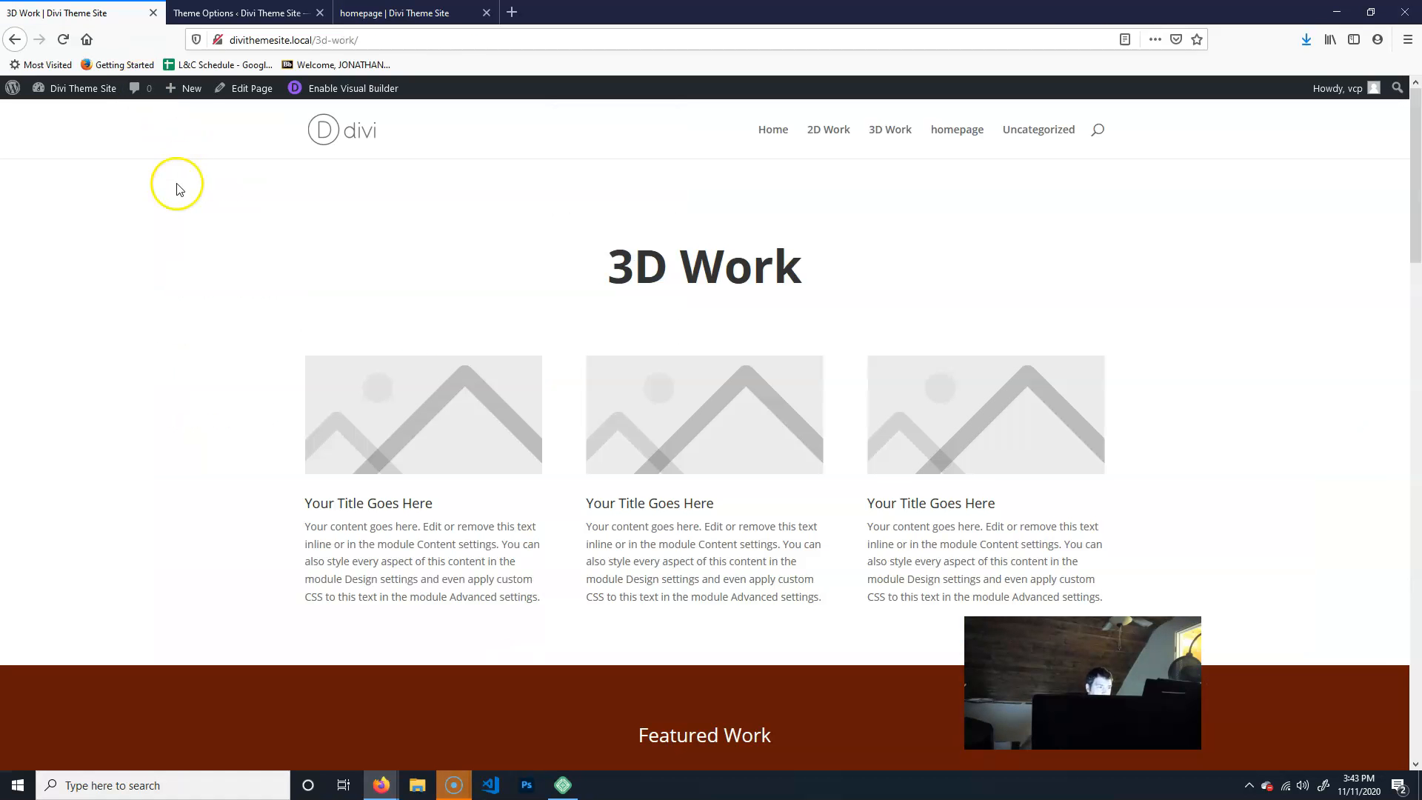
{"action": "mouse_move", "coordinate": [96, 90]}
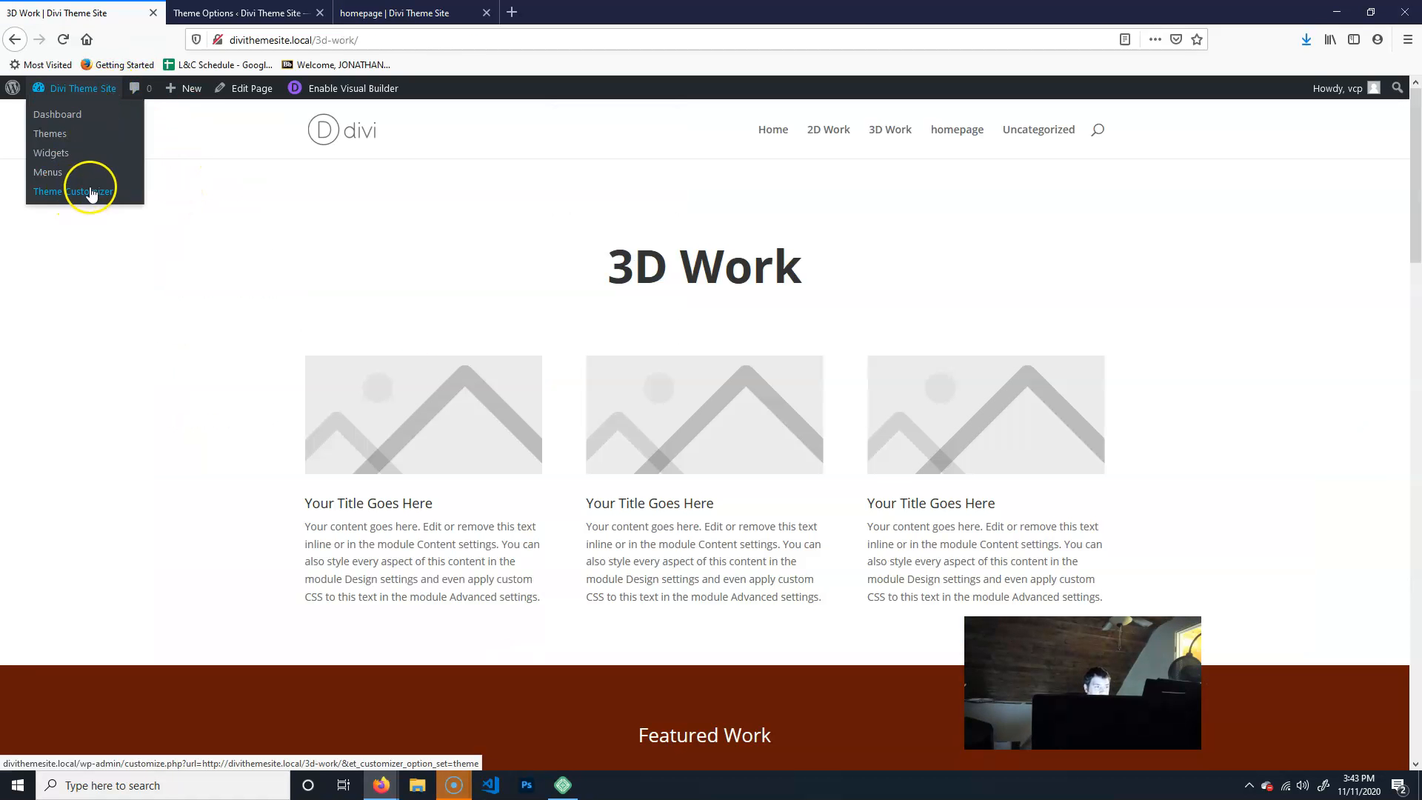
{"action": "left_click", "coordinate": [237, 12]}
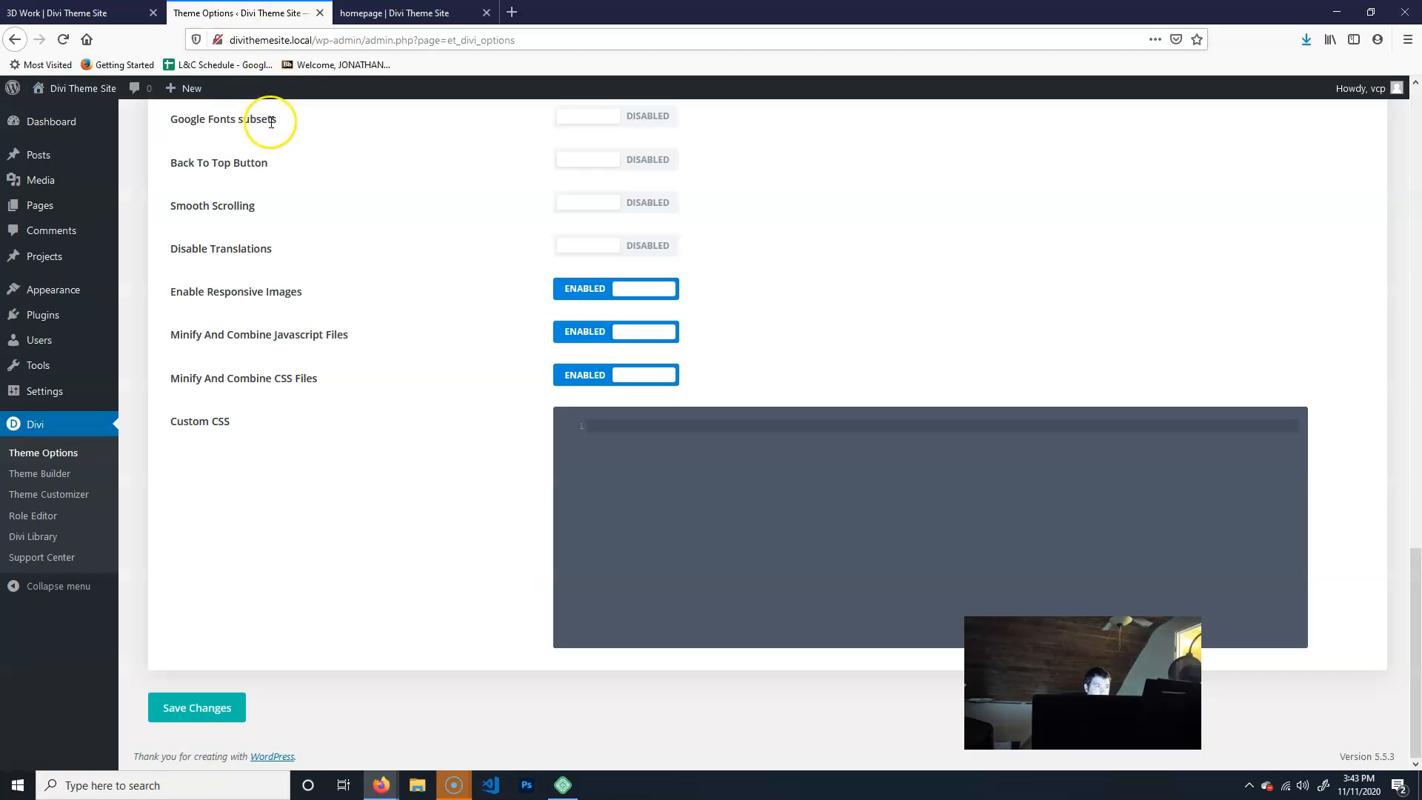
{"action": "left_click", "coordinate": [62, 495]}
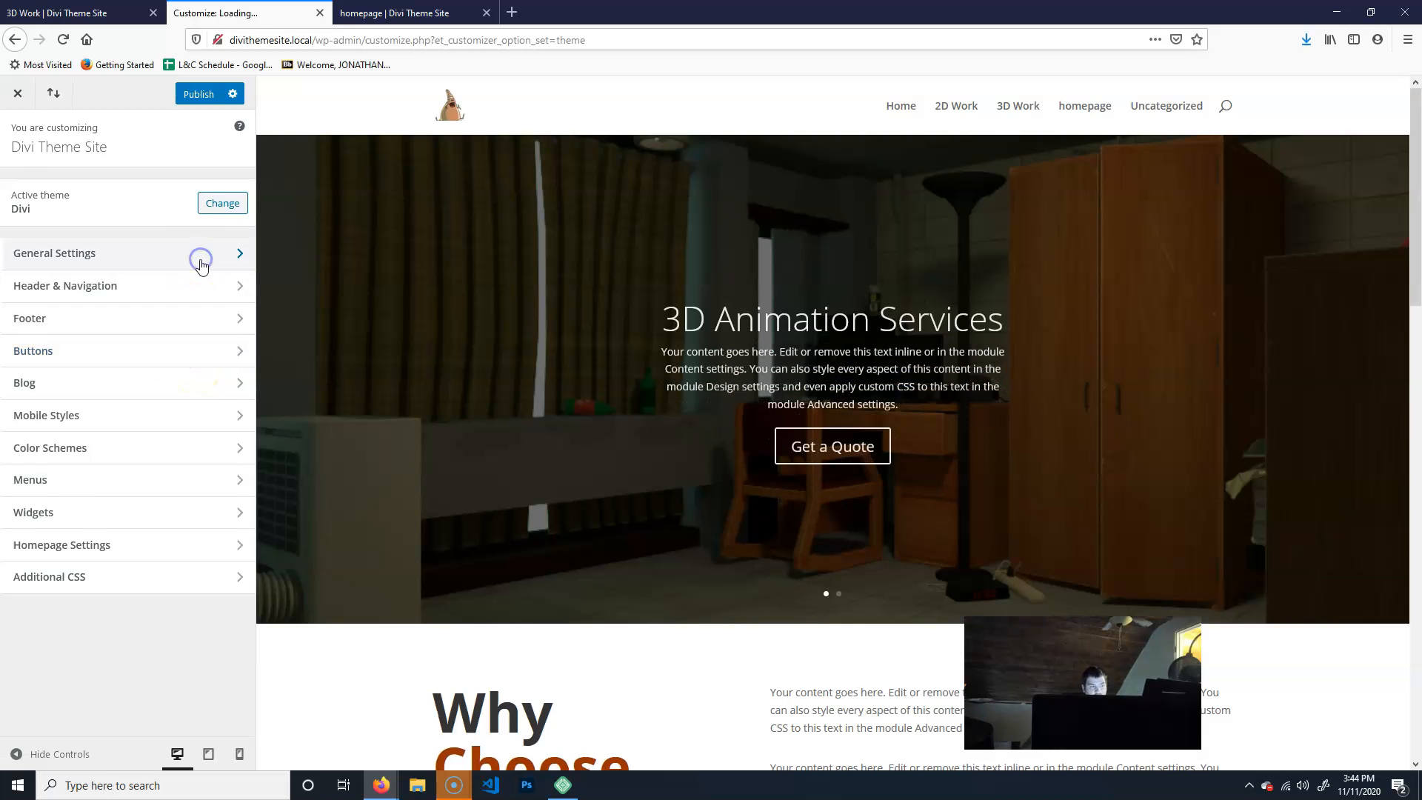
{"action": "left_click", "coordinate": [200, 265]}
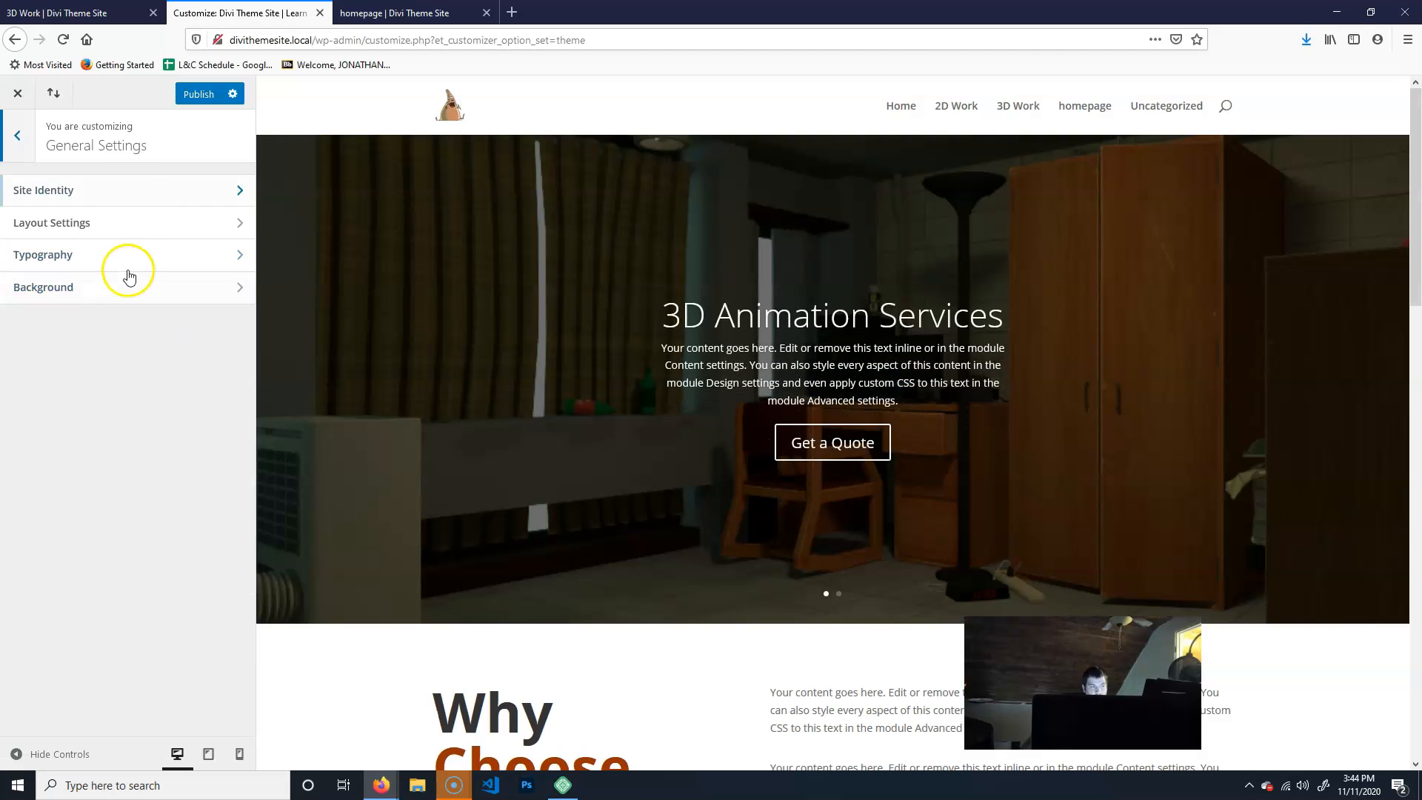
- Set the site title to "Cone Productions" and the tagline to "We man stuff" in Site Identity, and publish the changes
{"action": "left_click", "coordinate": [53, 190]}
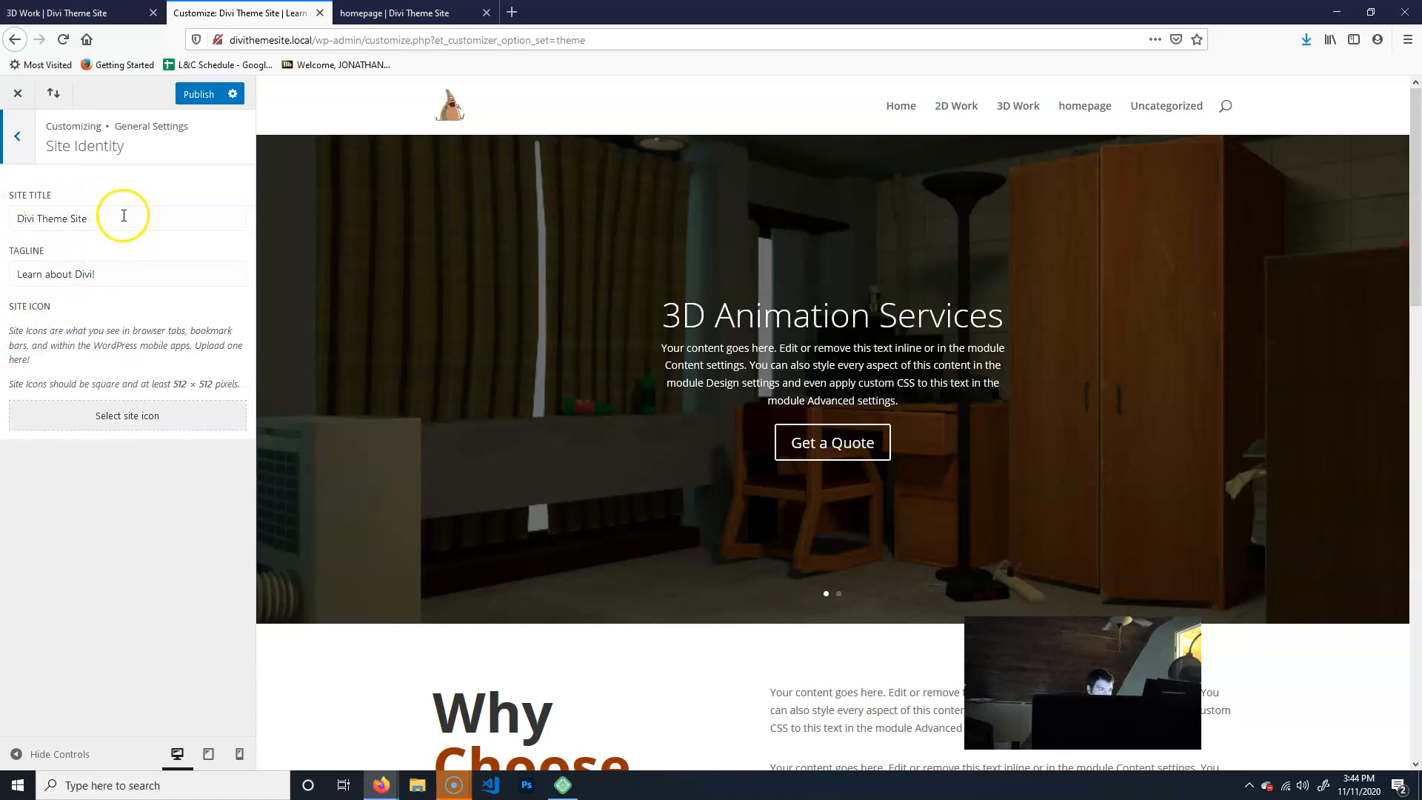
{"action": "left_click", "coordinate": [112, 218]}
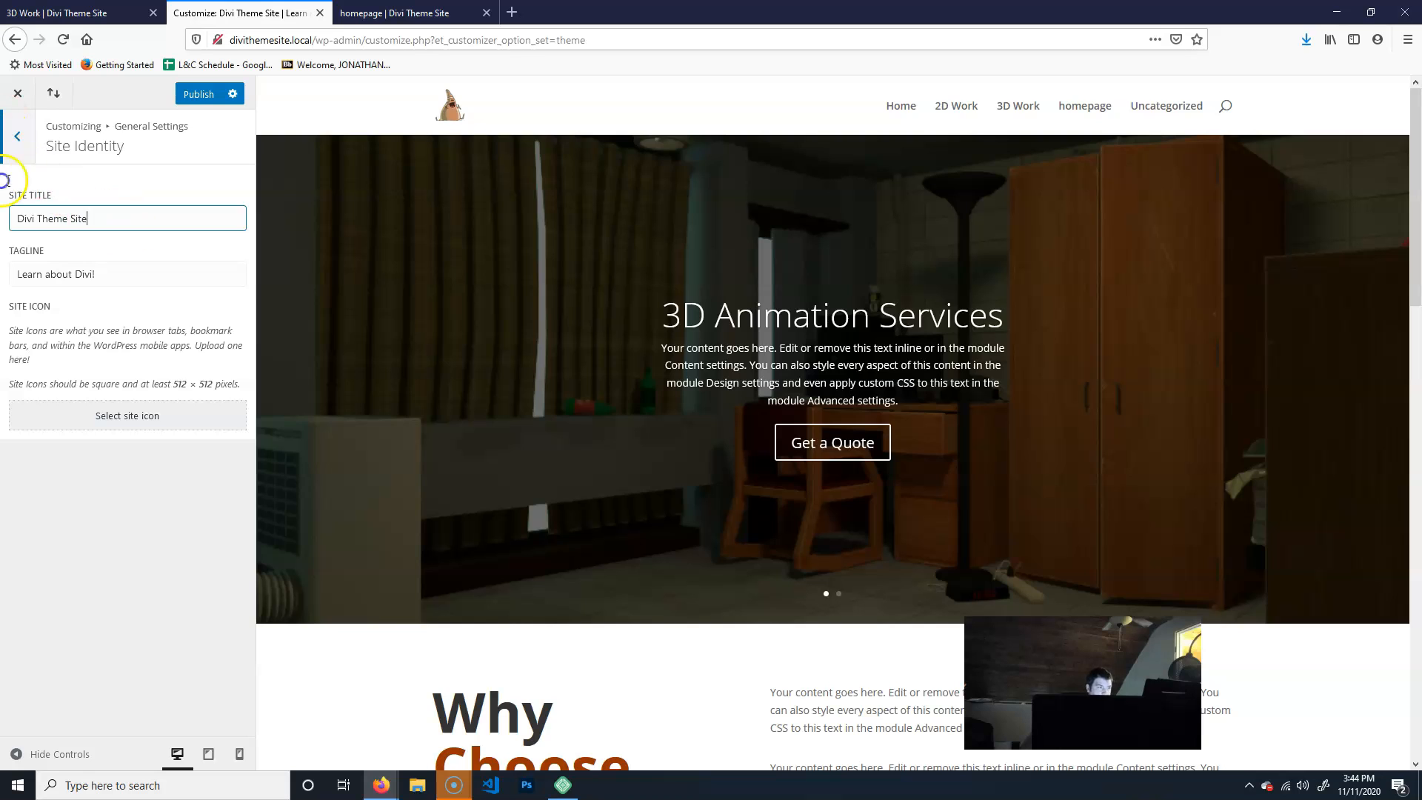
{"action": "triple_click", "coordinate": [115, 220]}
{"action": "type", "text": "Cone Productions"}
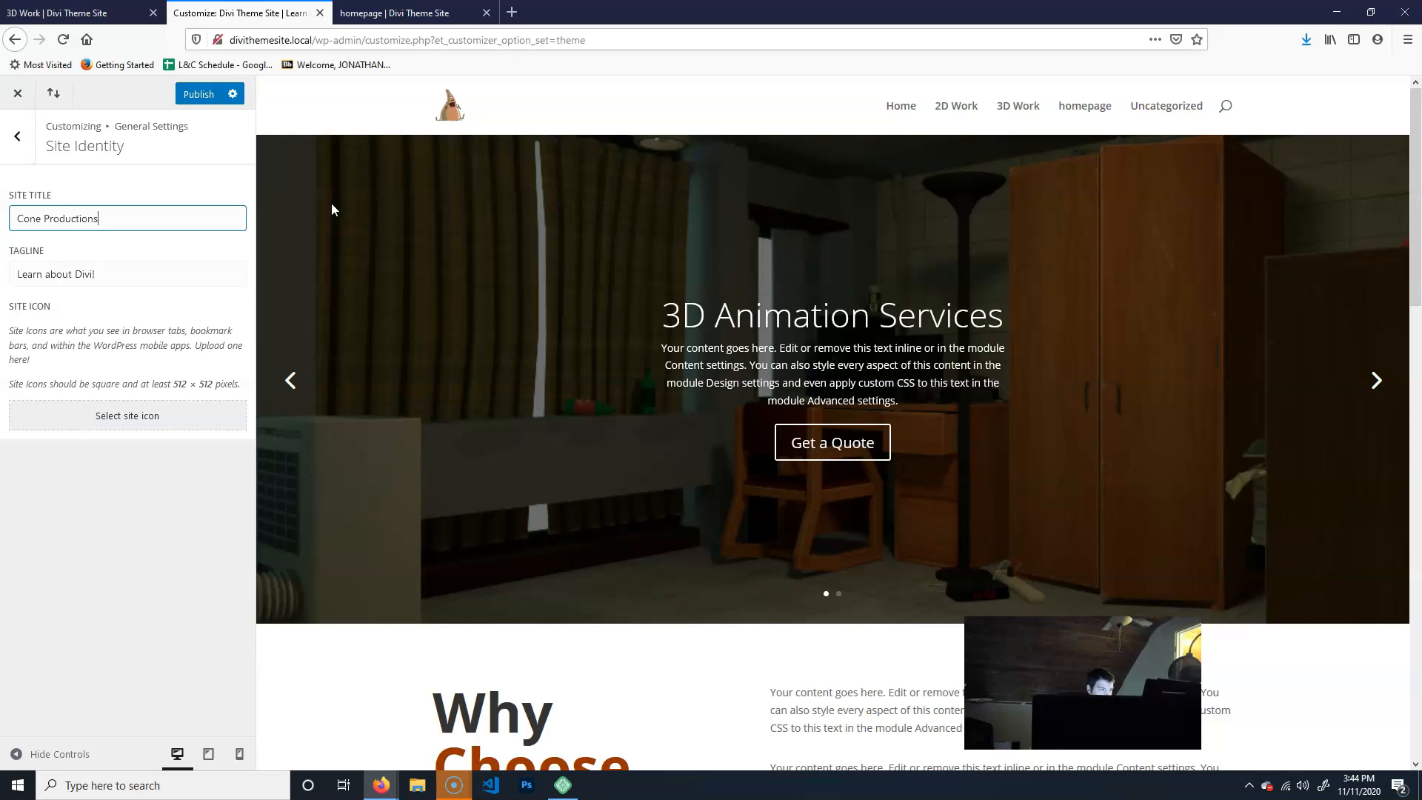
{"action": "triple_click", "coordinate": [148, 273]}
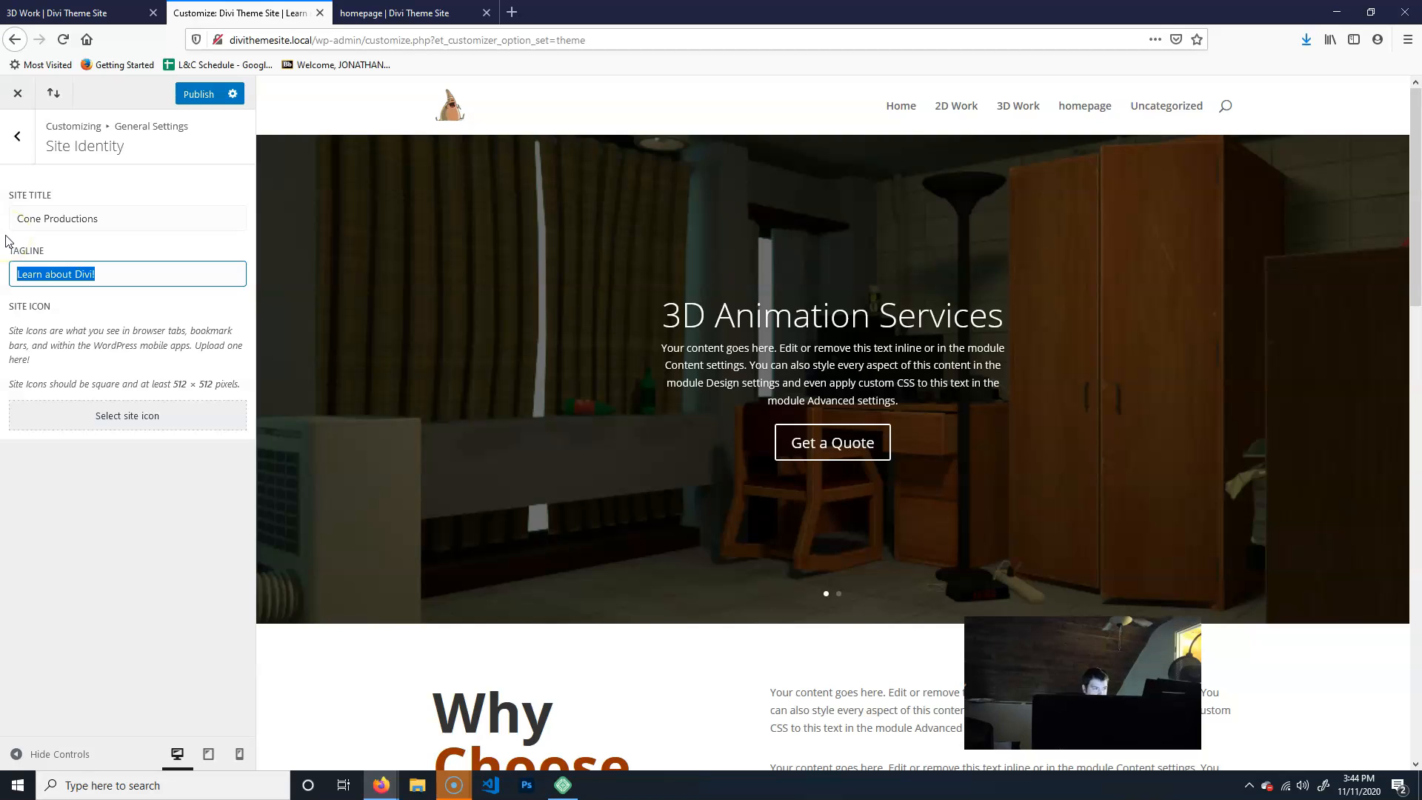
{"action": "type", "text": "We man stuff"}
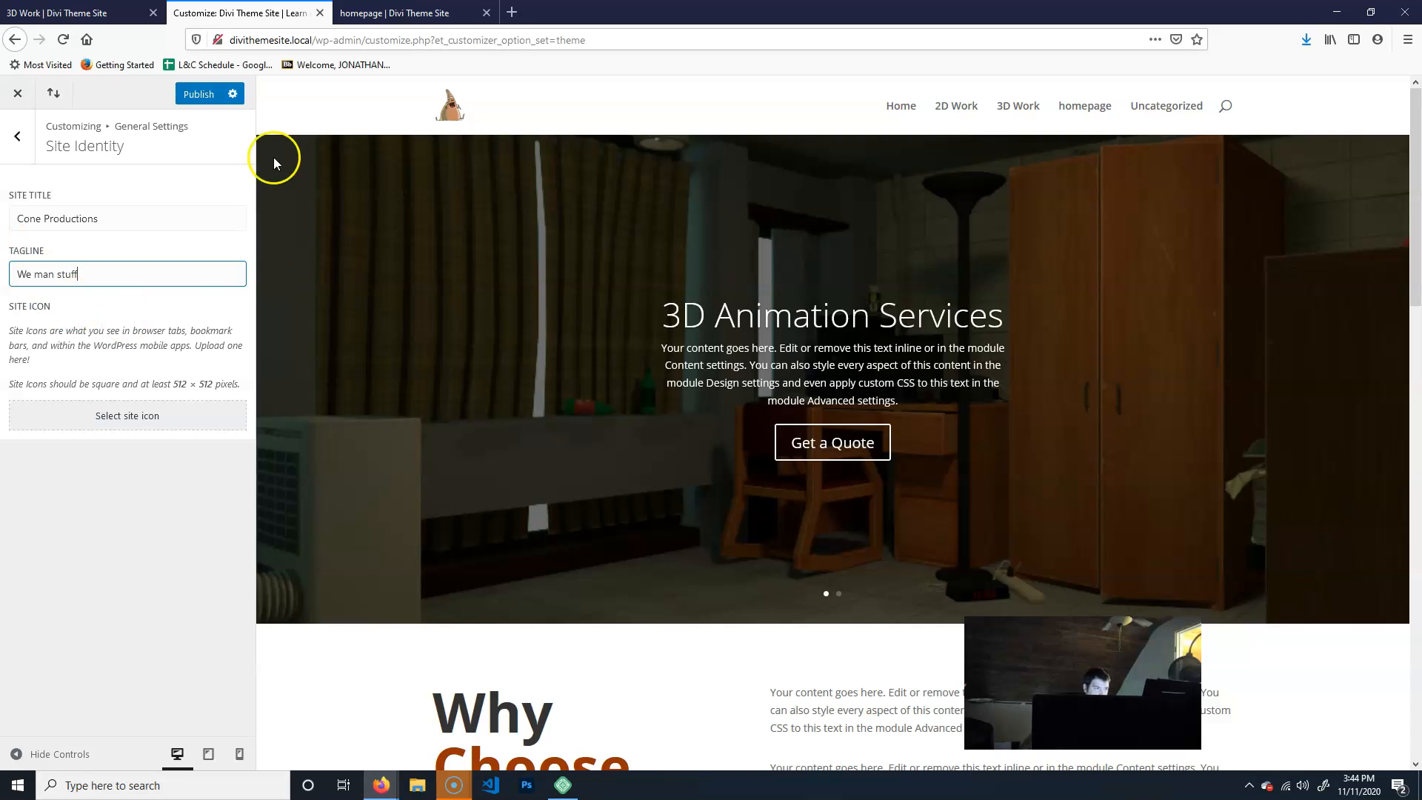
{"action": "left_click", "coordinate": [197, 93]}
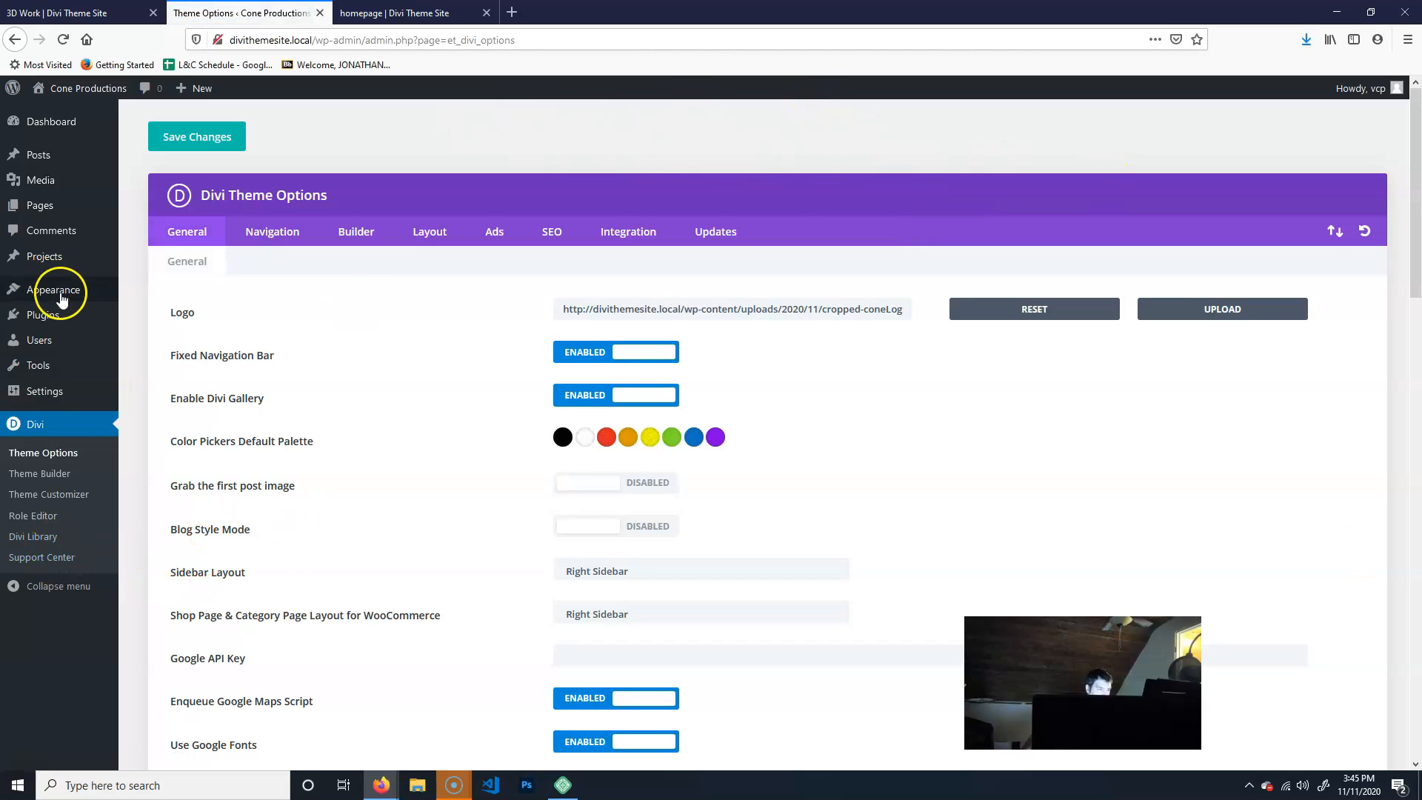
- Create a new WordPress navigation menu named "Main Menu"
{"action": "mouse_move", "coordinate": [57, 289]}
{"action": "left_click", "coordinate": [149, 360]}
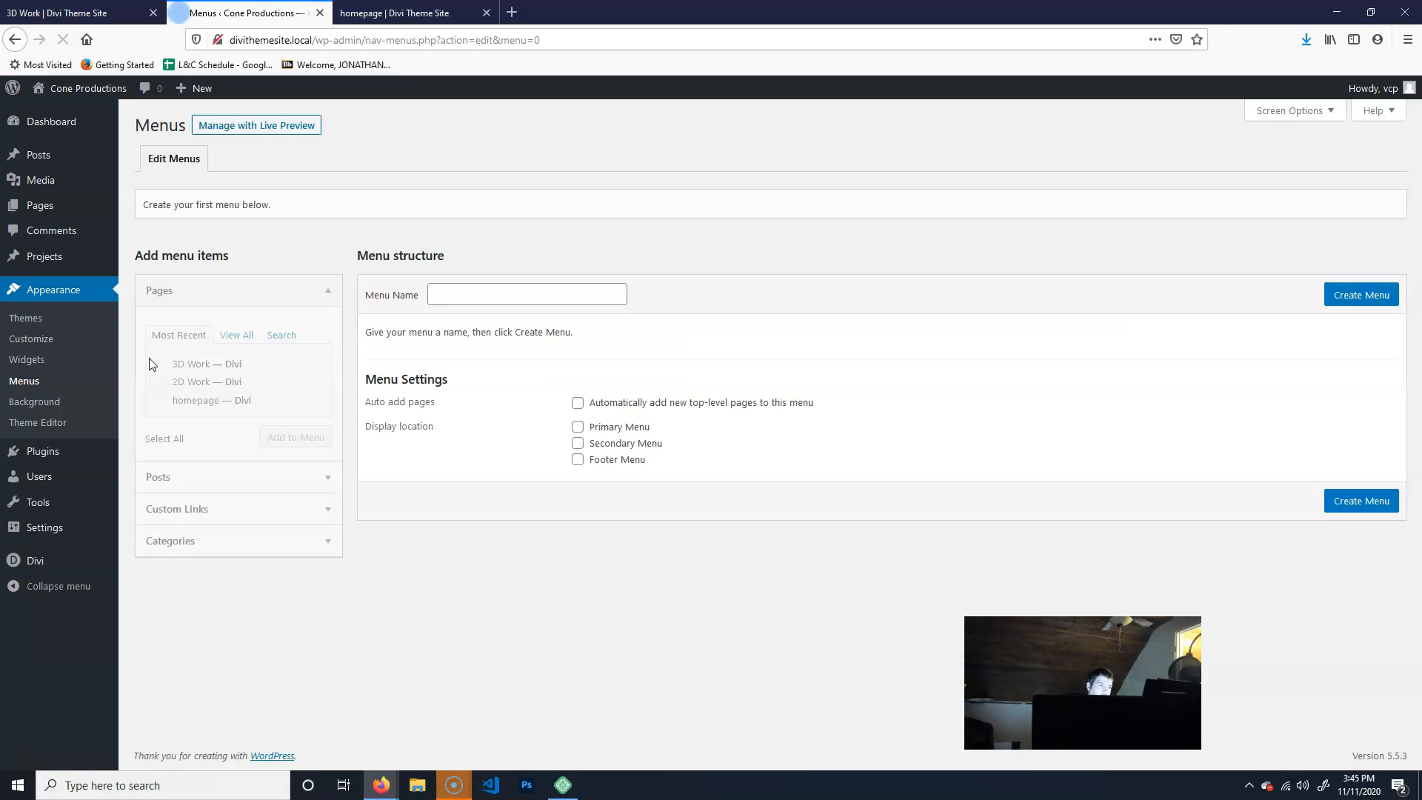
{"action": "left_click", "coordinate": [458, 298]}
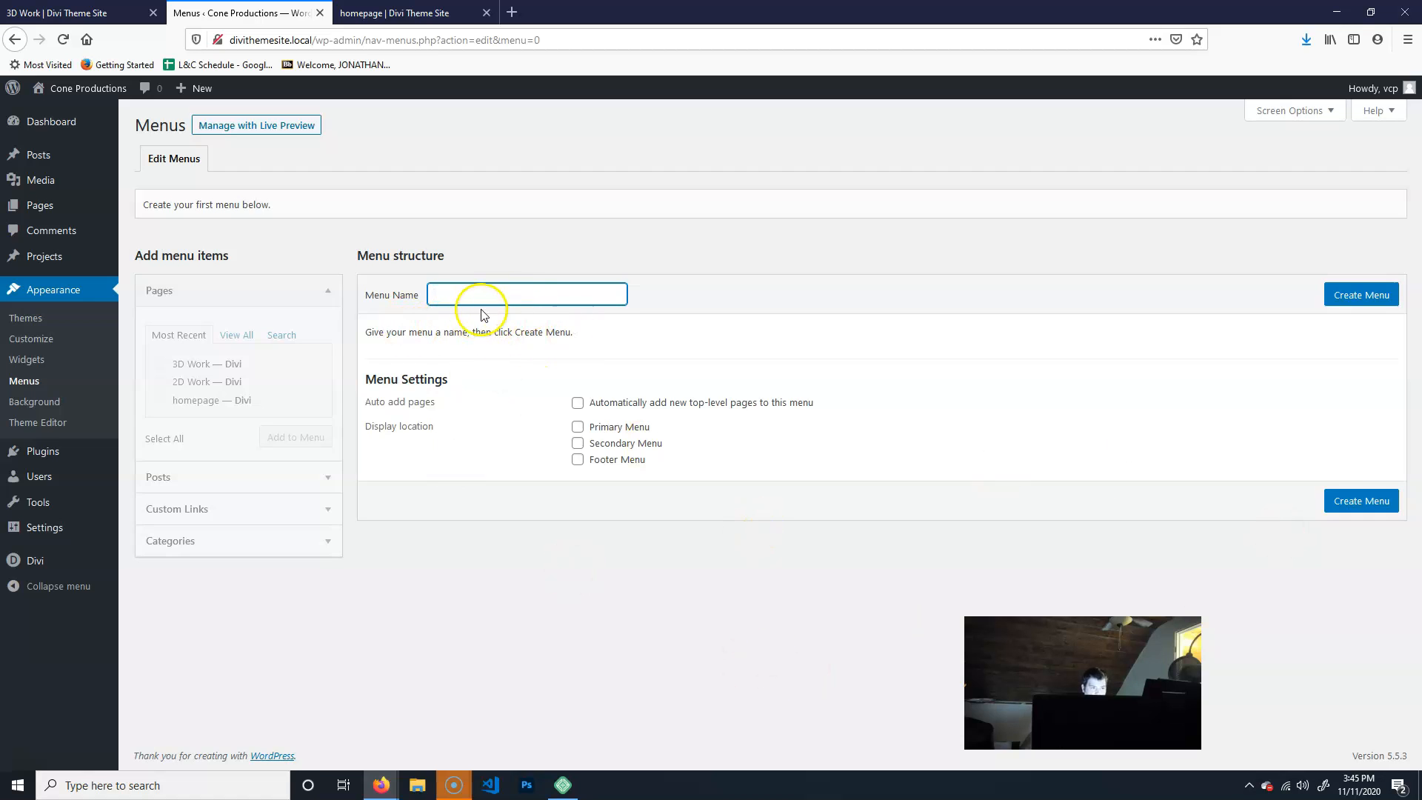
{"action": "type", "text": "Main"}
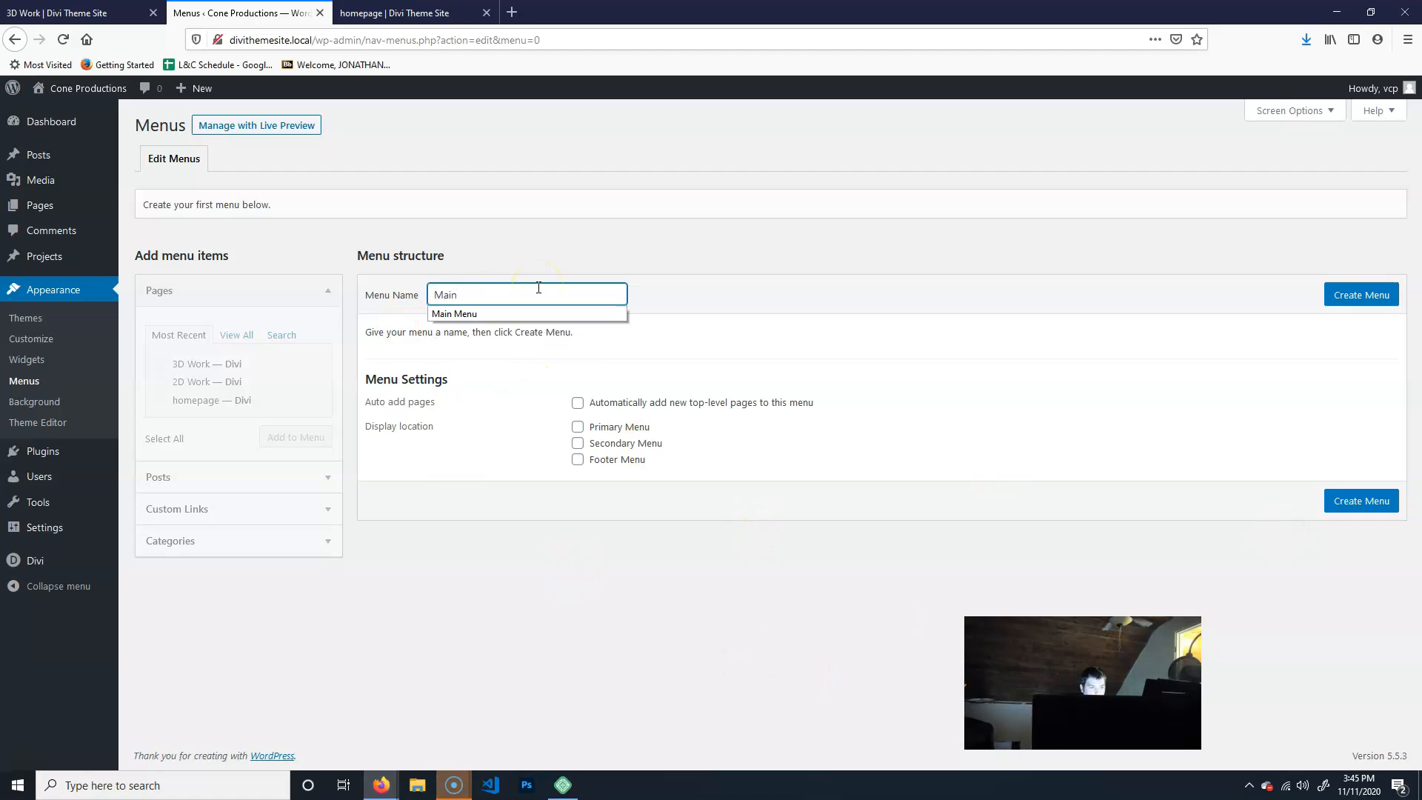
{"action": "key", "text": "Down"}
{"action": "key", "text": "Return"}
{"action": "left_click", "coordinate": [1359, 298]}
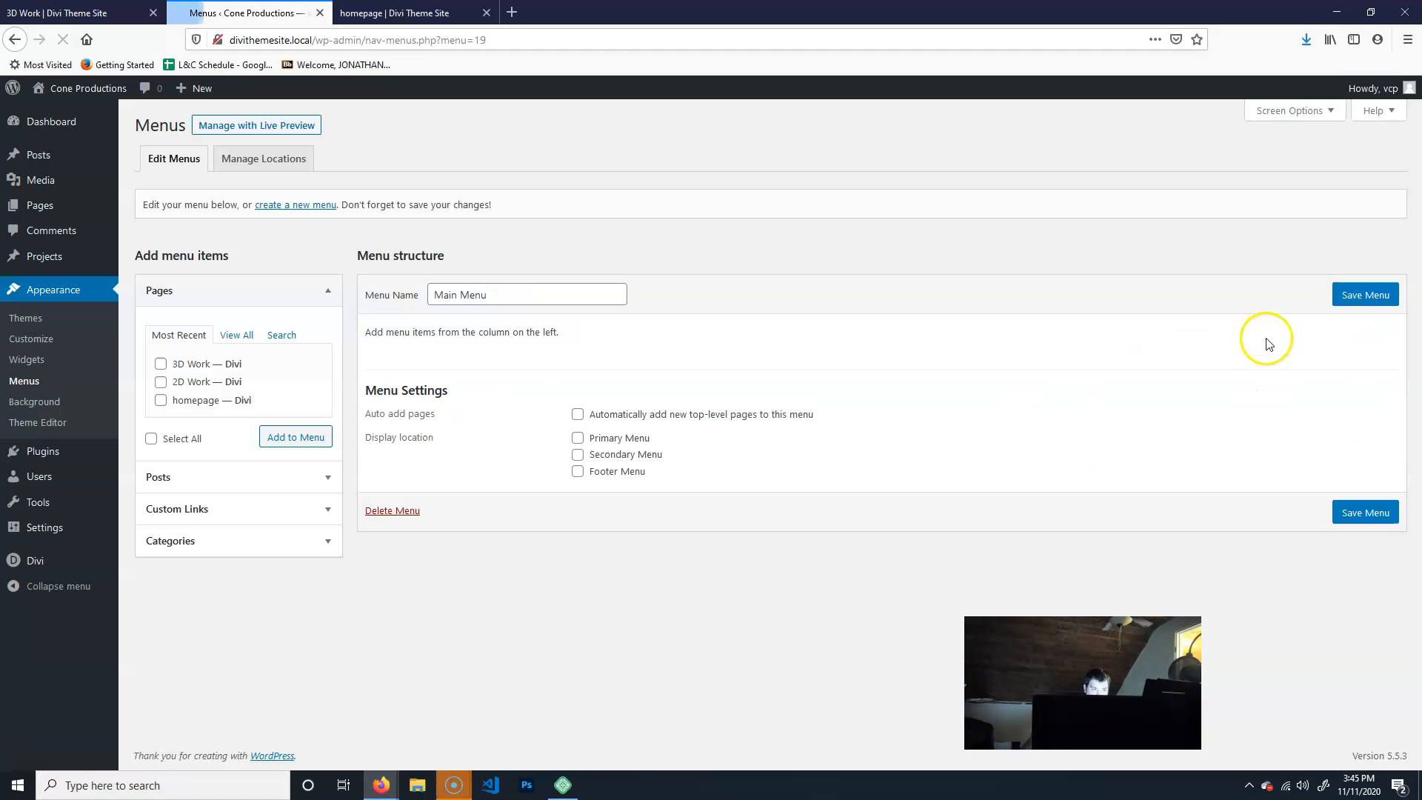
- Assign Main Menu to the Primary Menu location and add the 3D Work, 2D Work and homepage pages to it
{"action": "left_click", "coordinate": [578, 438]}
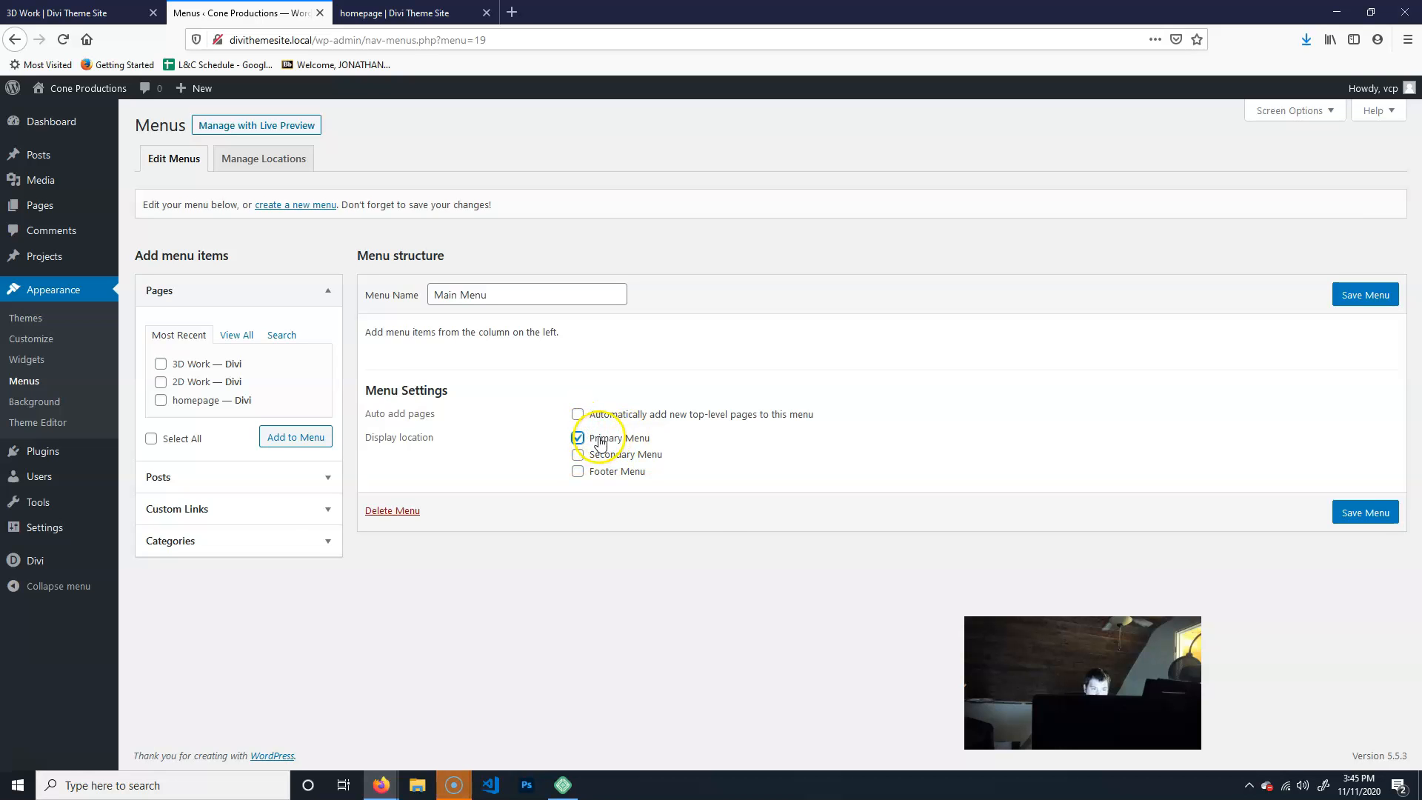
{"action": "left_click", "coordinate": [160, 364]}
{"action": "left_click", "coordinate": [161, 382]}
{"action": "left_click", "coordinate": [160, 400]}
{"action": "left_click", "coordinate": [236, 334]}
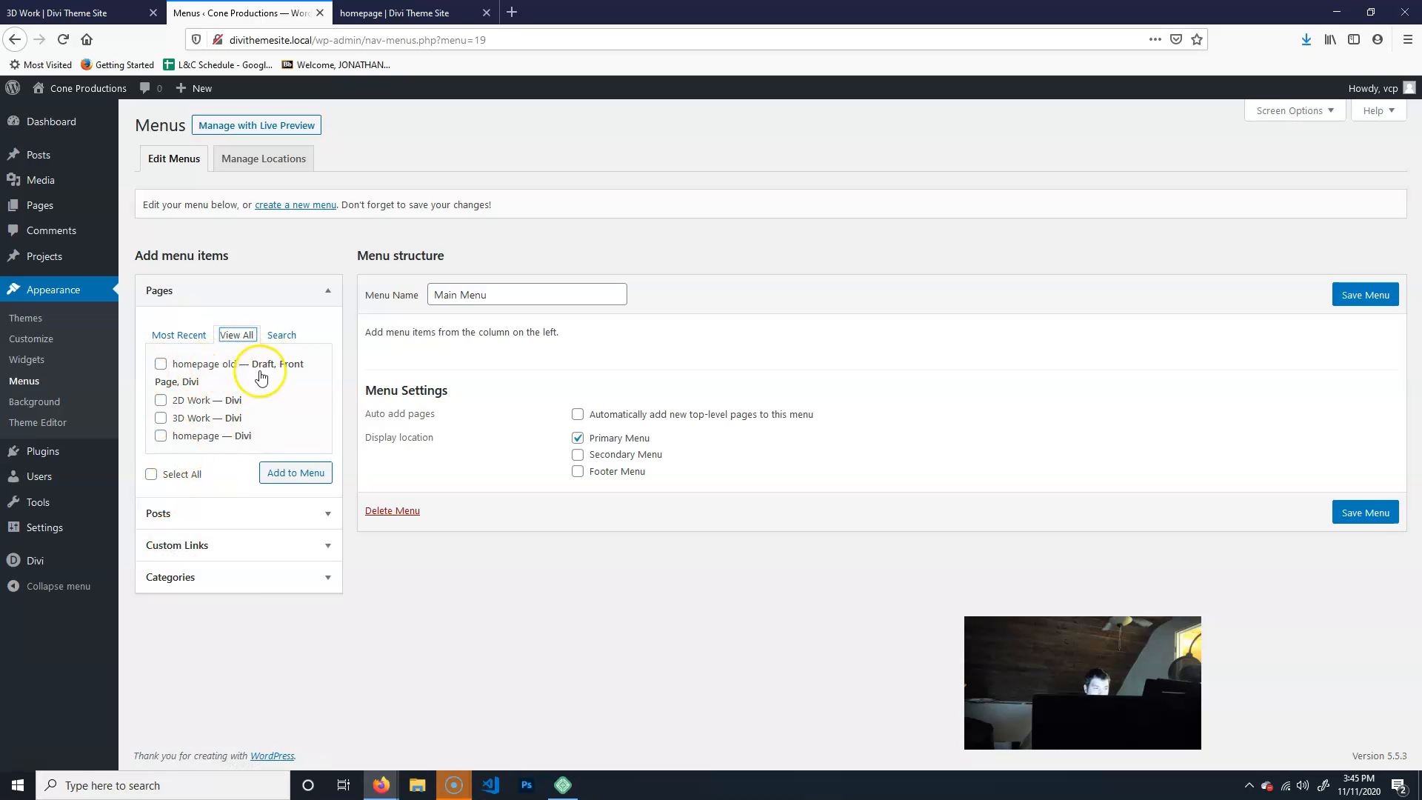
{"action": "left_click", "coordinate": [183, 336]}
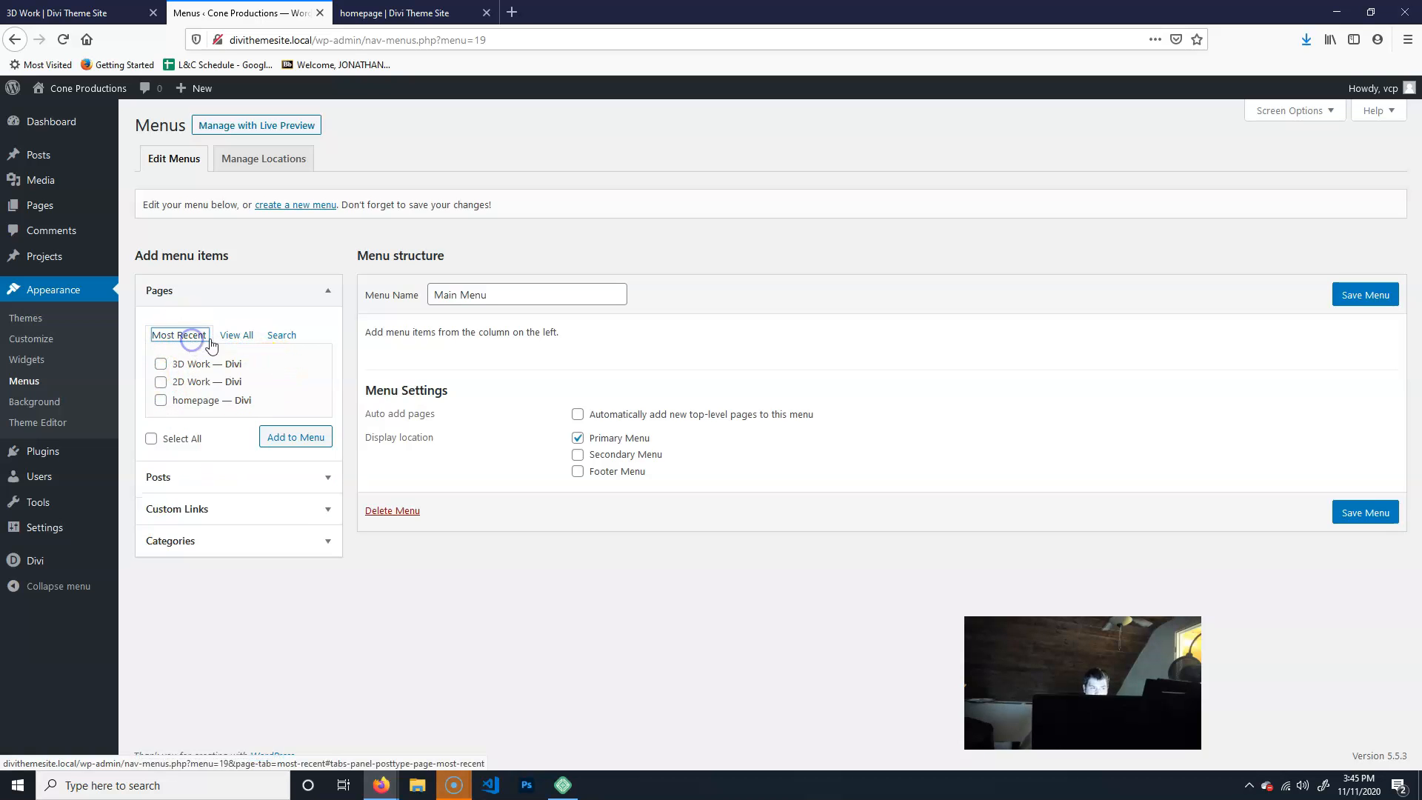
{"action": "left_click", "coordinate": [158, 368]}
{"action": "left_click", "coordinate": [160, 402]}
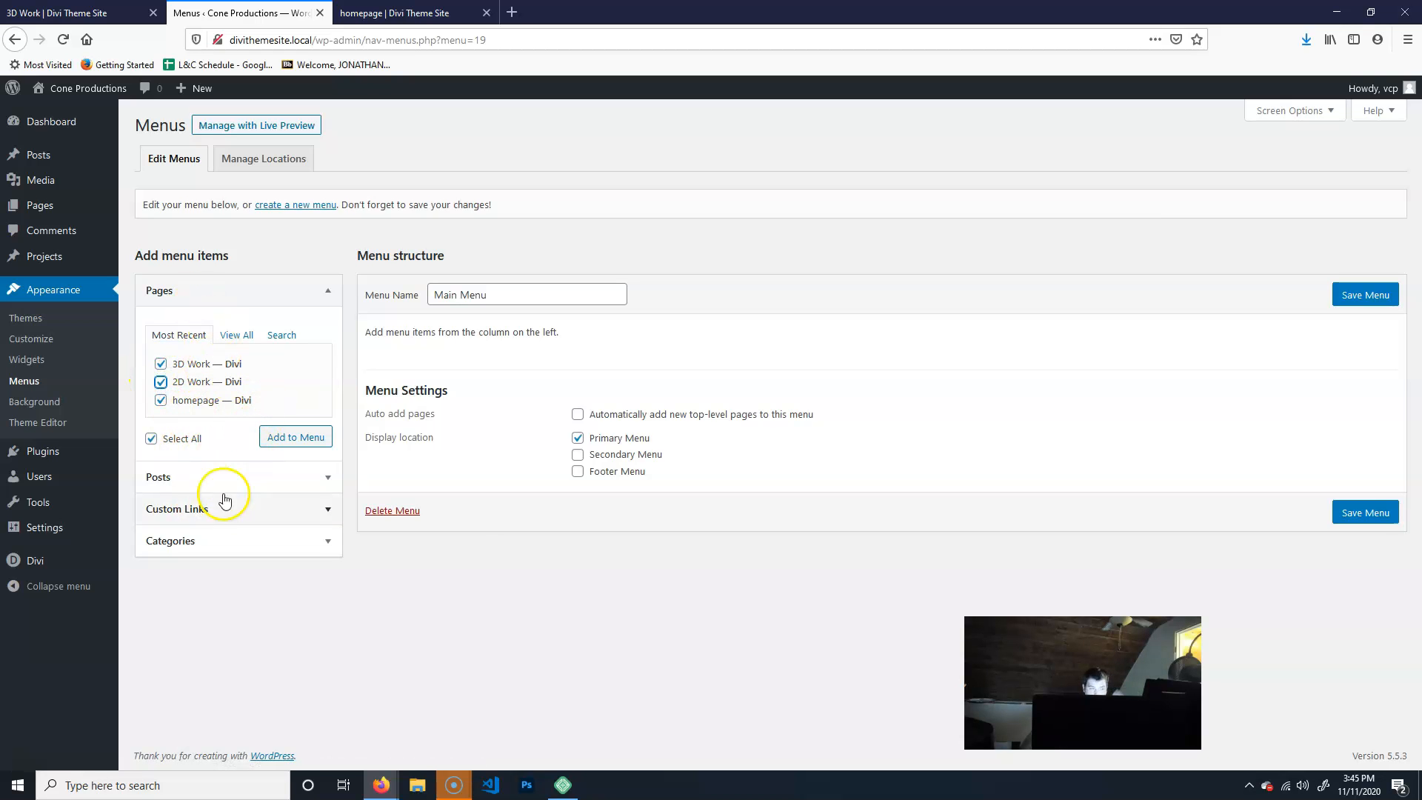
{"action": "left_click", "coordinate": [281, 510]}
{"action": "left_click", "coordinate": [259, 410]}
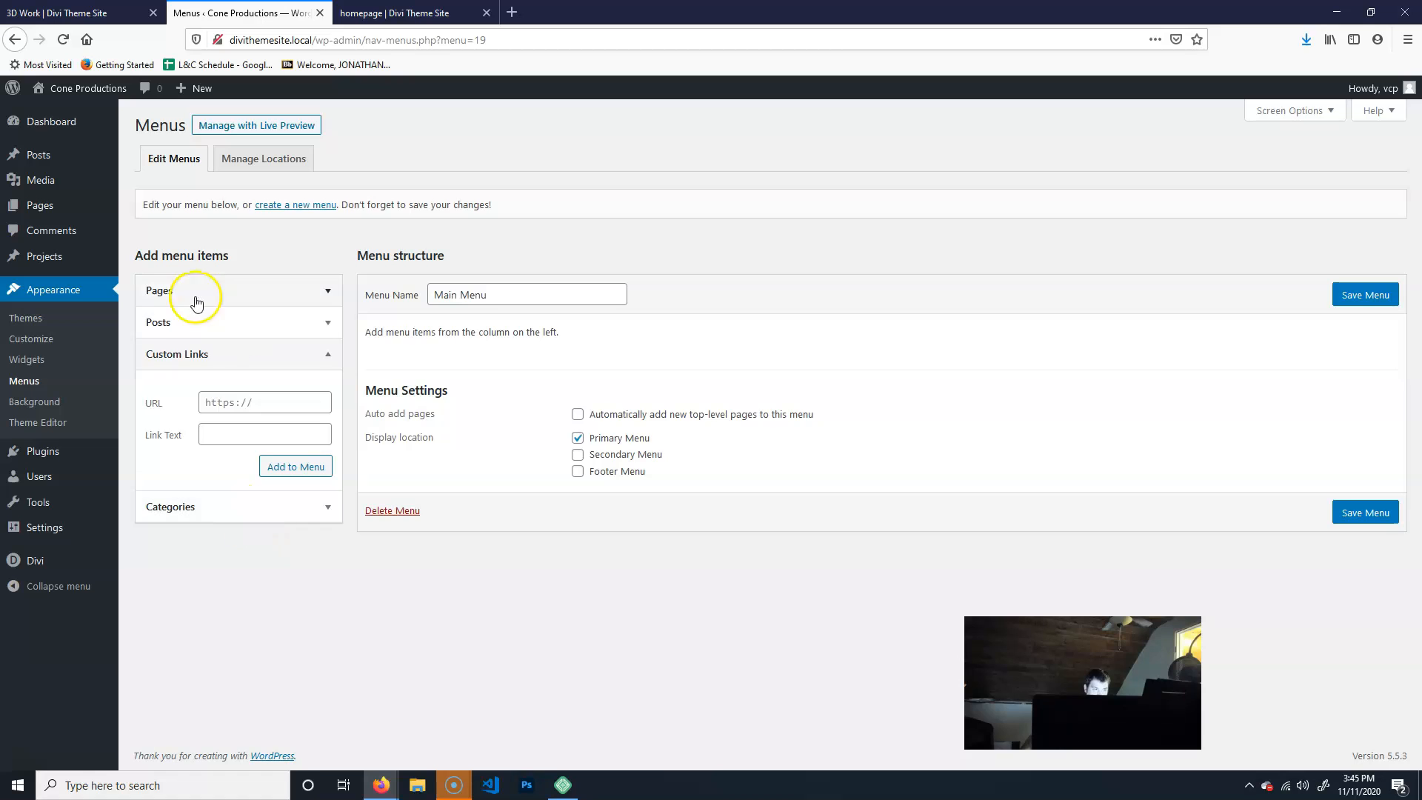
{"action": "left_click", "coordinate": [195, 294]}
{"action": "left_click", "coordinate": [295, 437]}
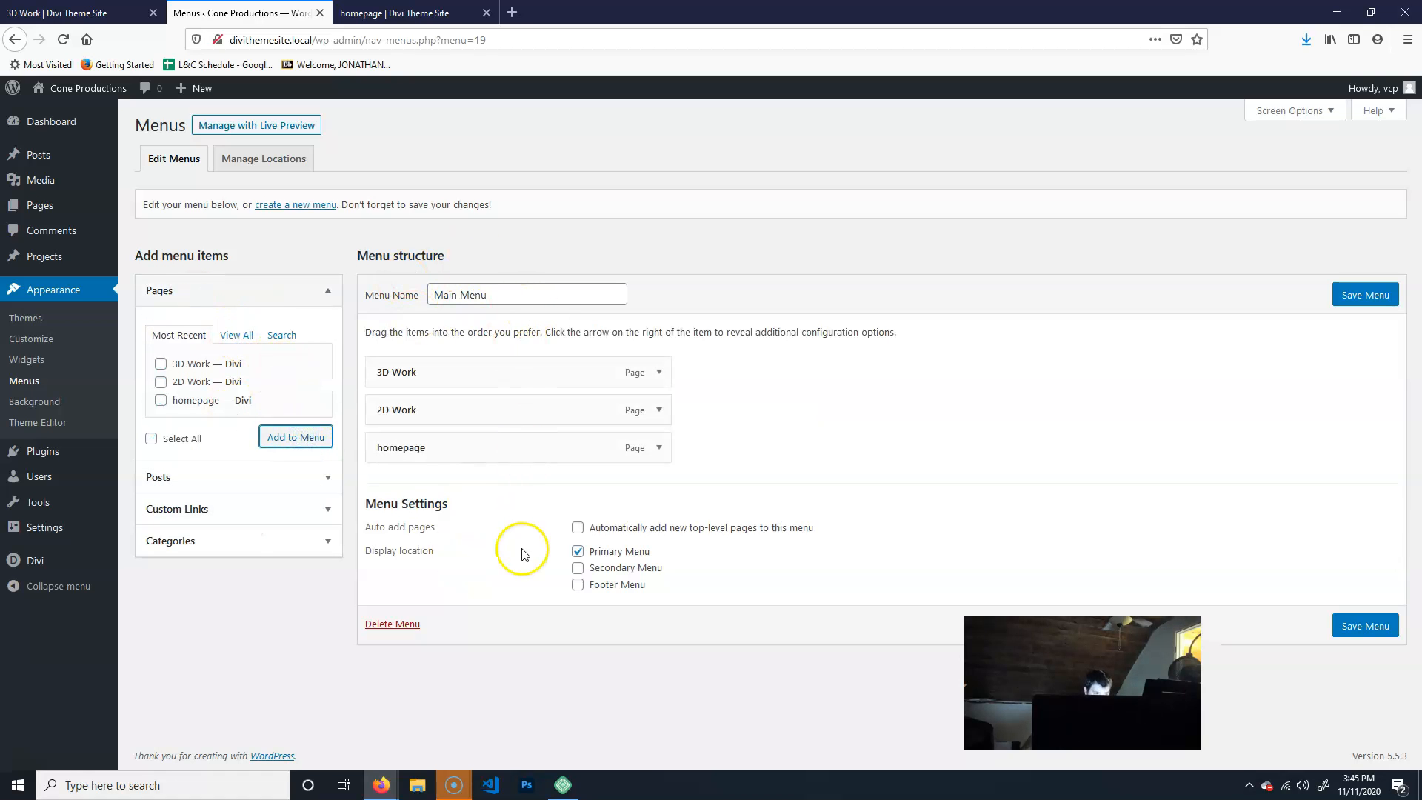
- Move the homepage item to the start of Main Menu, change its navigation label to "Homepage", and save the menu
{"action": "left_click_drag", "start_coordinate": [437, 451], "coordinate": [442, 379]}
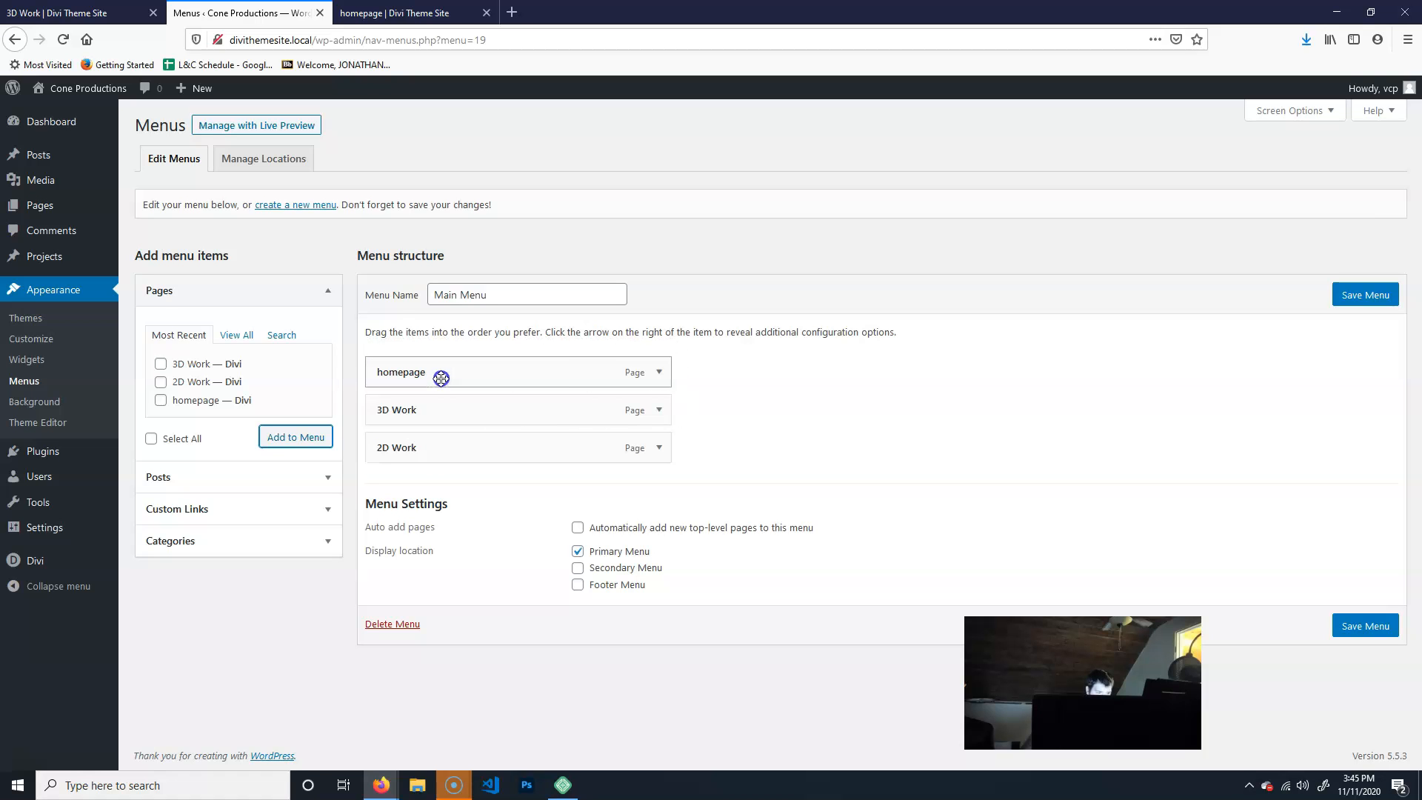
{"action": "left_click", "coordinate": [658, 372]}
{"action": "left_click", "coordinate": [383, 422]}
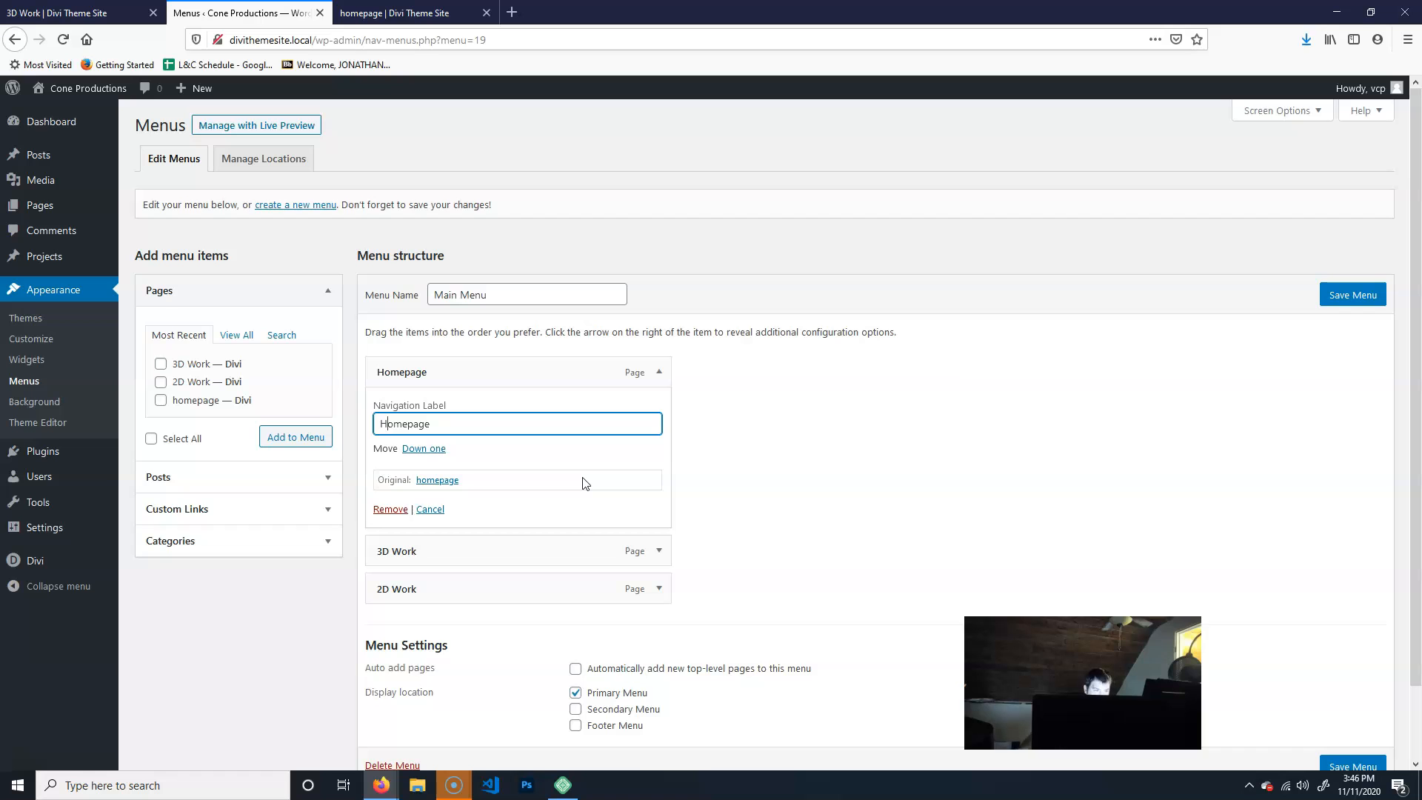
{"action": "left_click", "coordinate": [661, 371]}
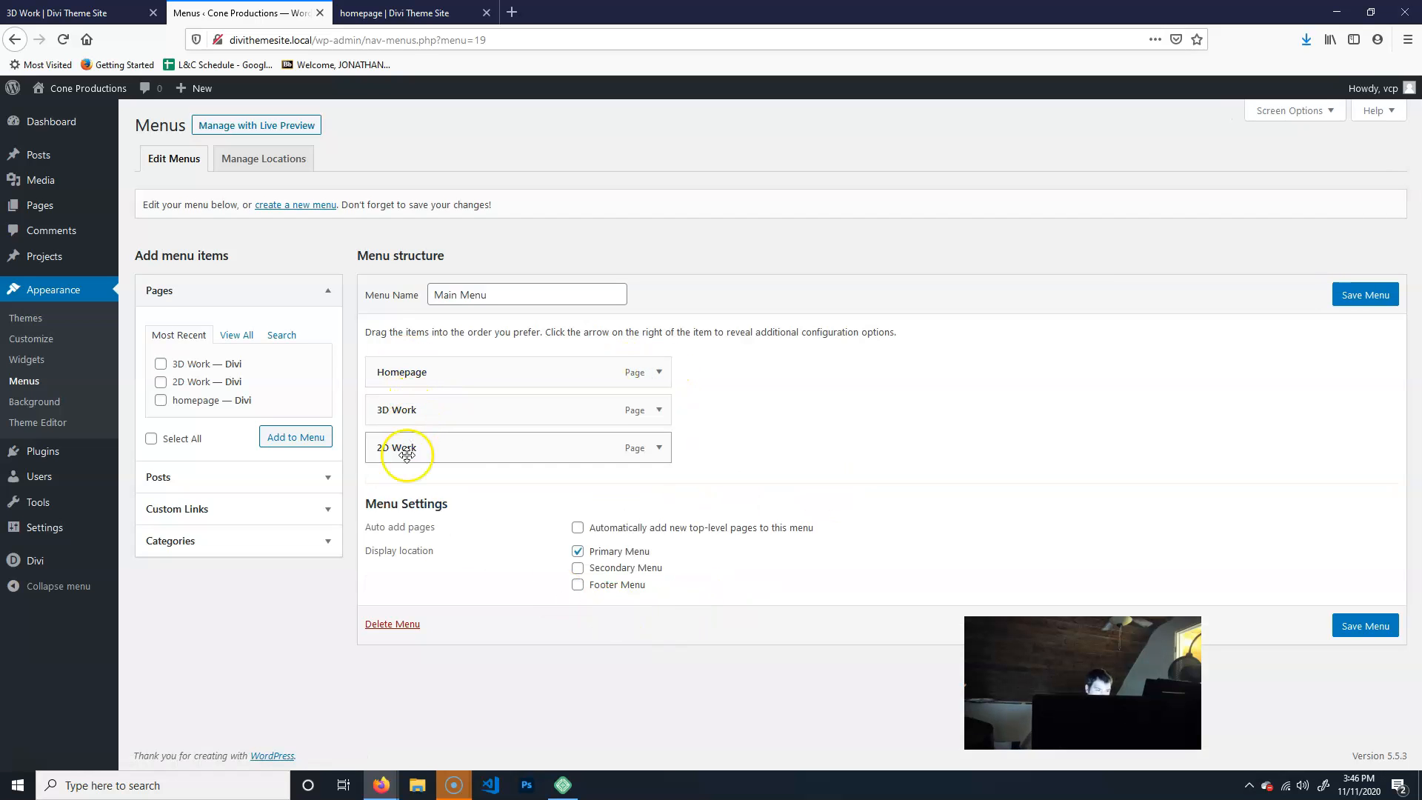
{"action": "left_click", "coordinate": [1365, 295]}
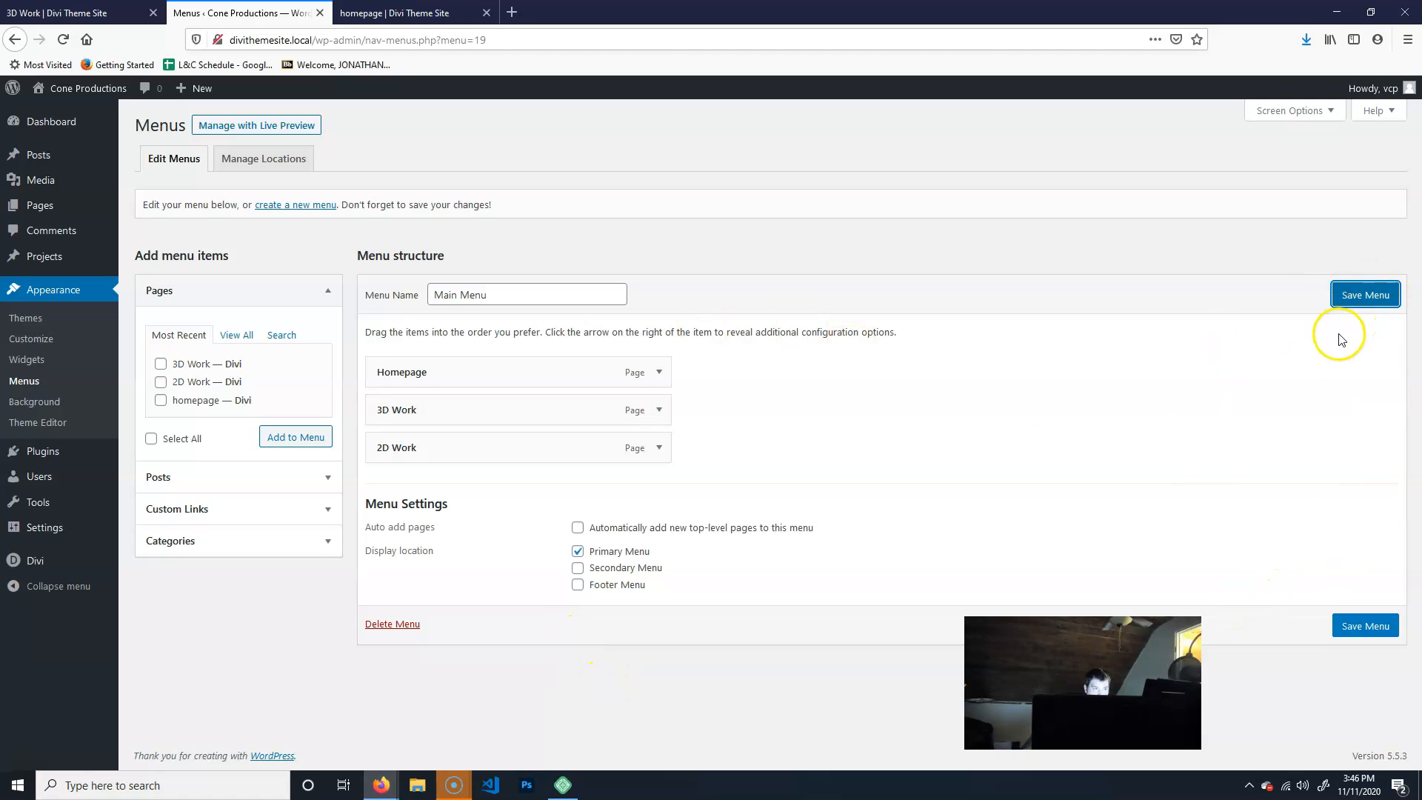
{"action": "left_click", "coordinate": [1367, 303]}
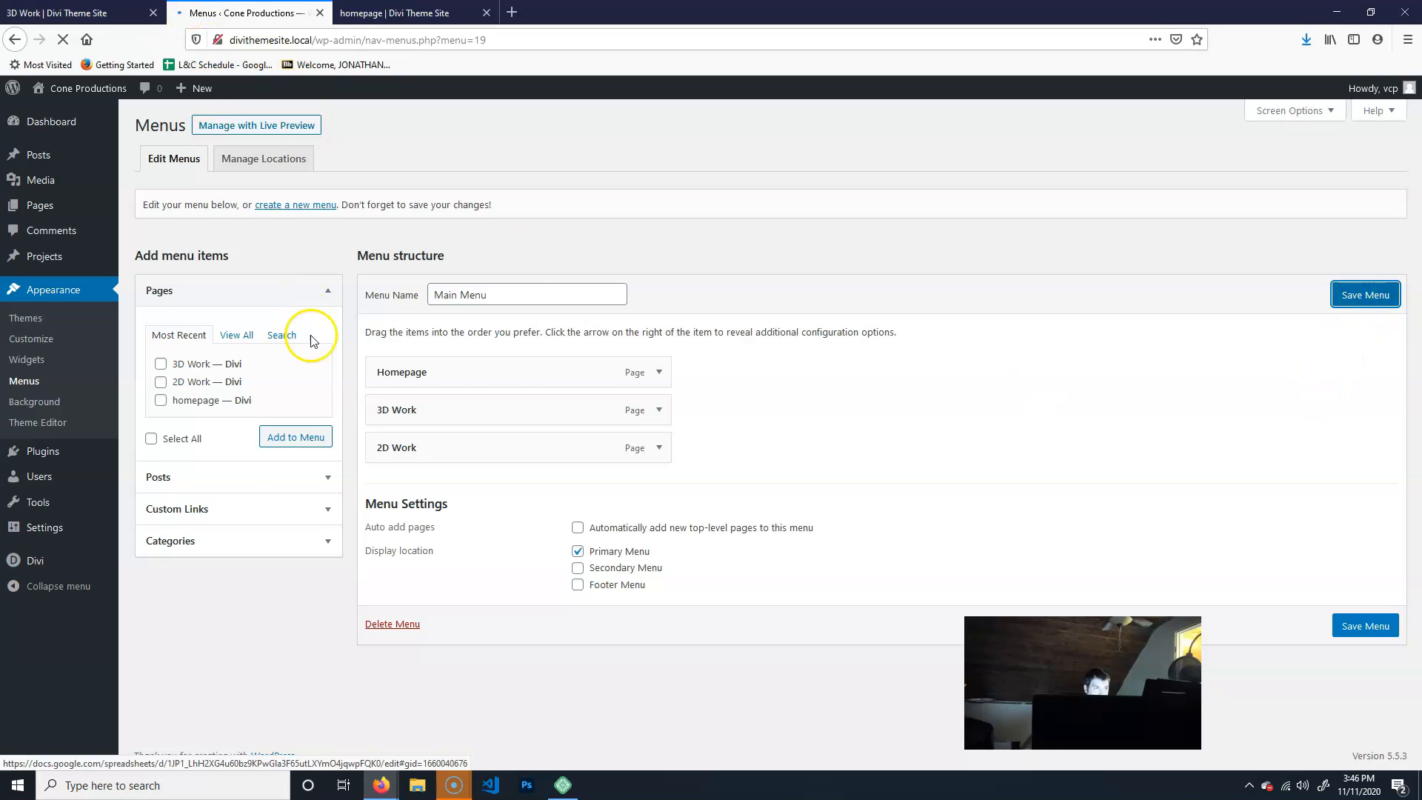
- Reload the live homepage to check its header logo and navigation menu
{"action": "left_click", "coordinate": [400, 13]}
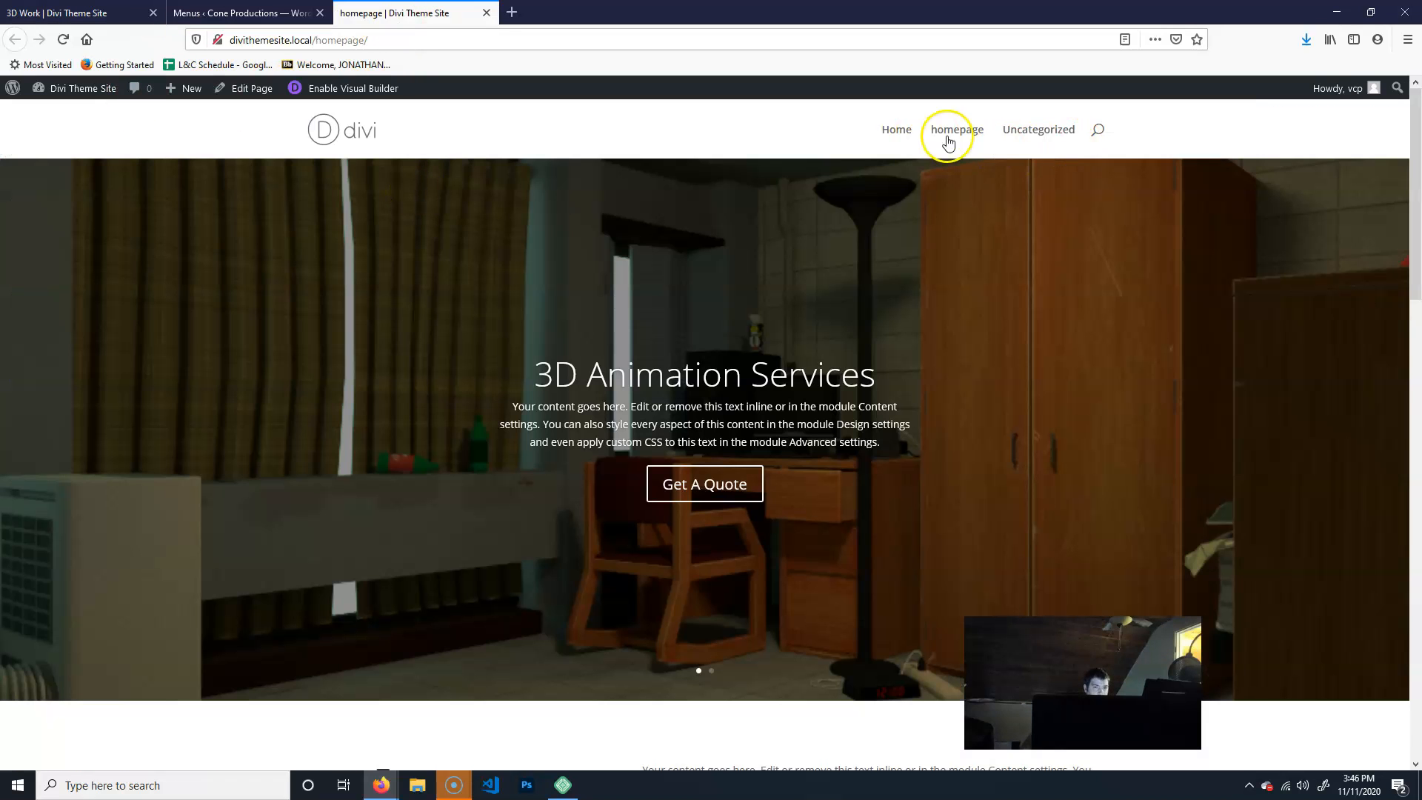
{"action": "left_click", "coordinate": [63, 40]}
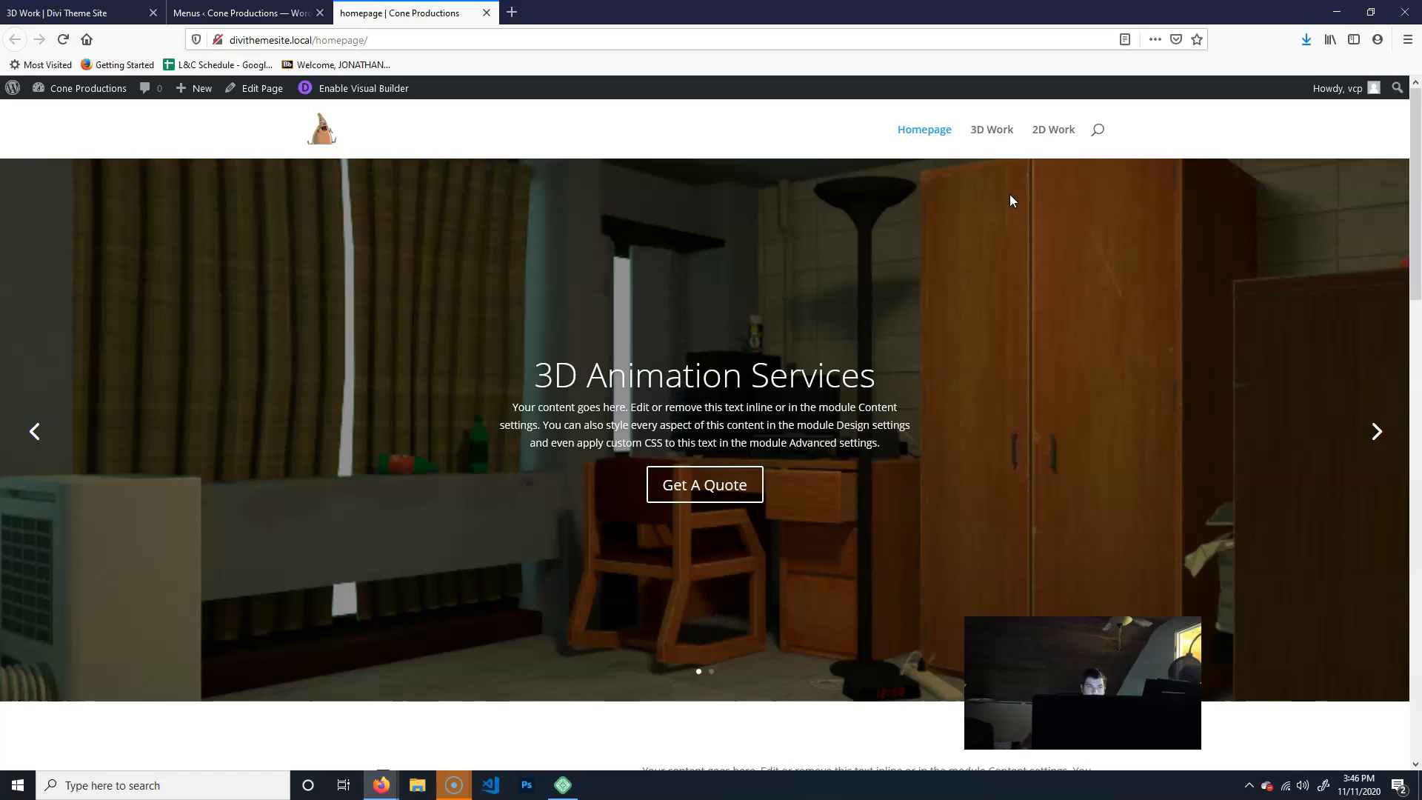
- Return to the WordPress admin and open the Divi Theme Builder
{"action": "left_click", "coordinate": [244, 13]}
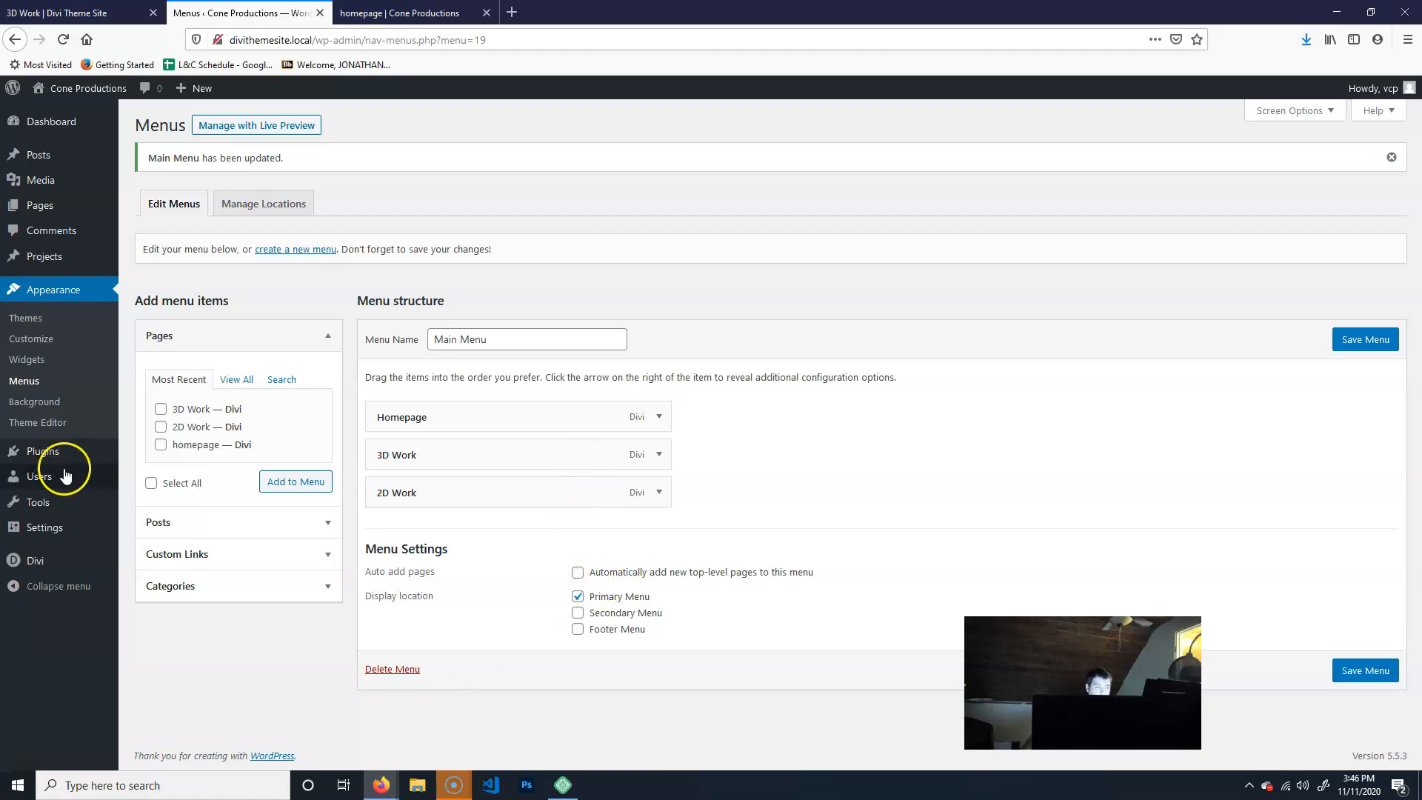
{"action": "mouse_move", "coordinate": [33, 563]}
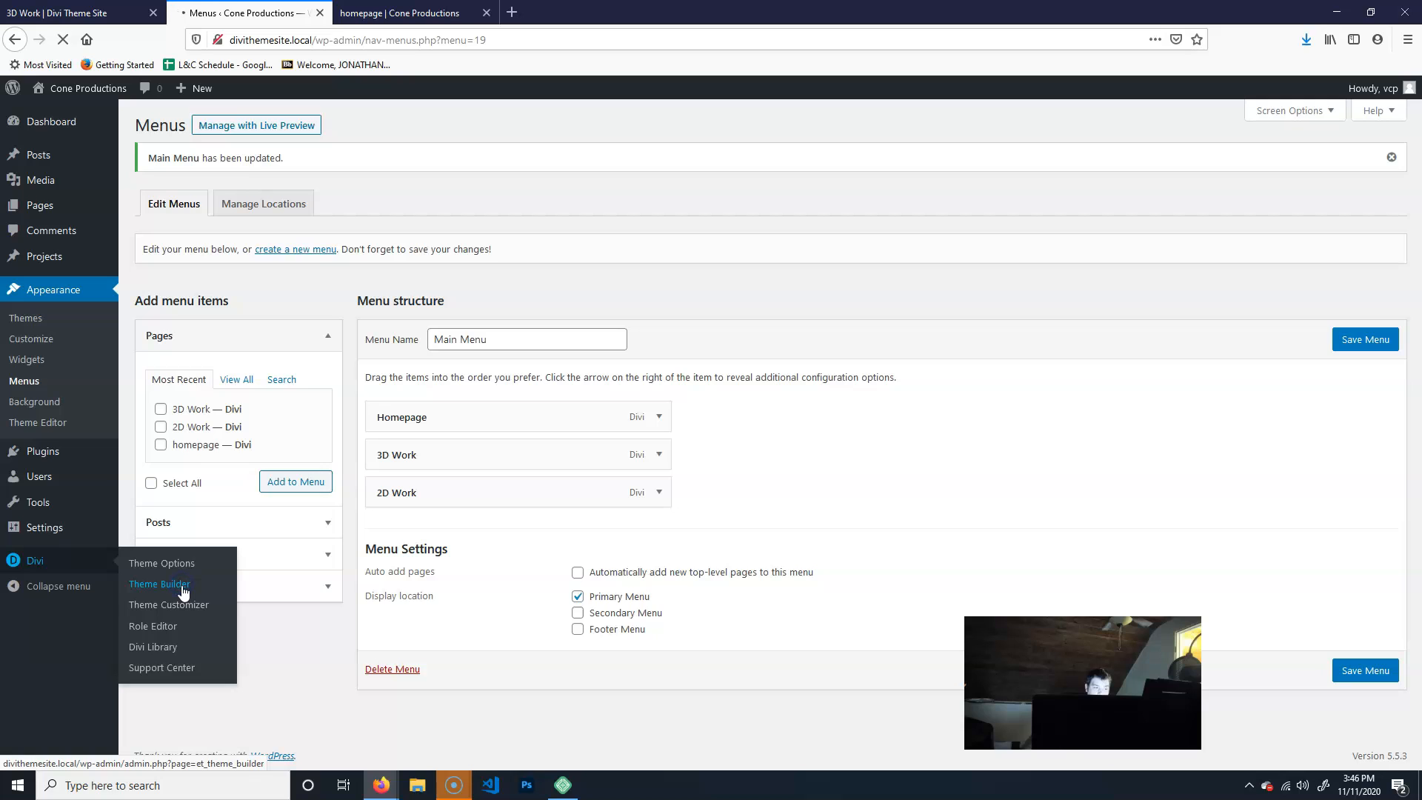
{"action": "left_click", "coordinate": [183, 590]}
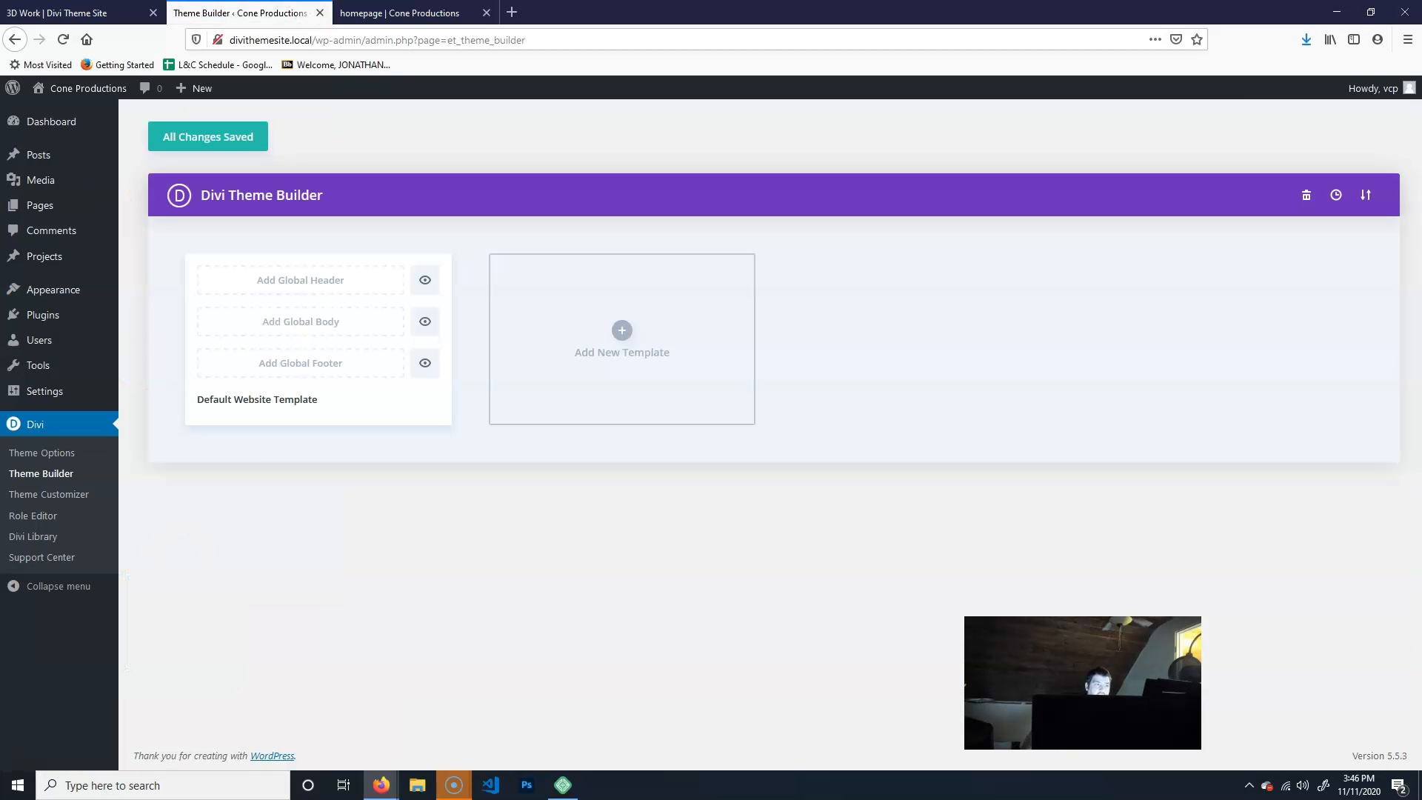
- Review the live homepage from header to footer, examining the navigation menu, content sections and default footer widgets
{"action": "left_click", "coordinate": [400, 13]}
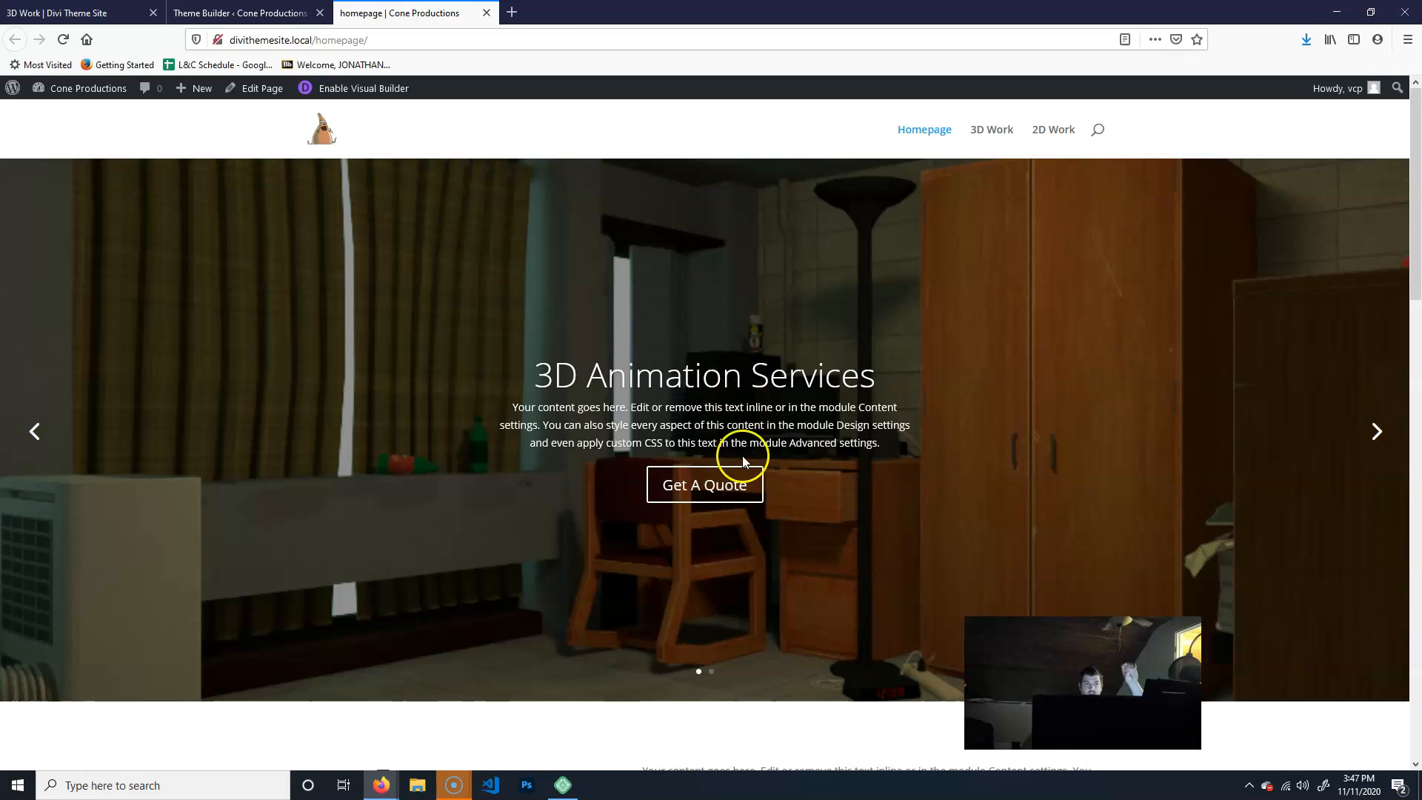
{"action": "scroll", "coordinate": [744, 461], "scroll_direction": "down", "scroll_amount": 15}
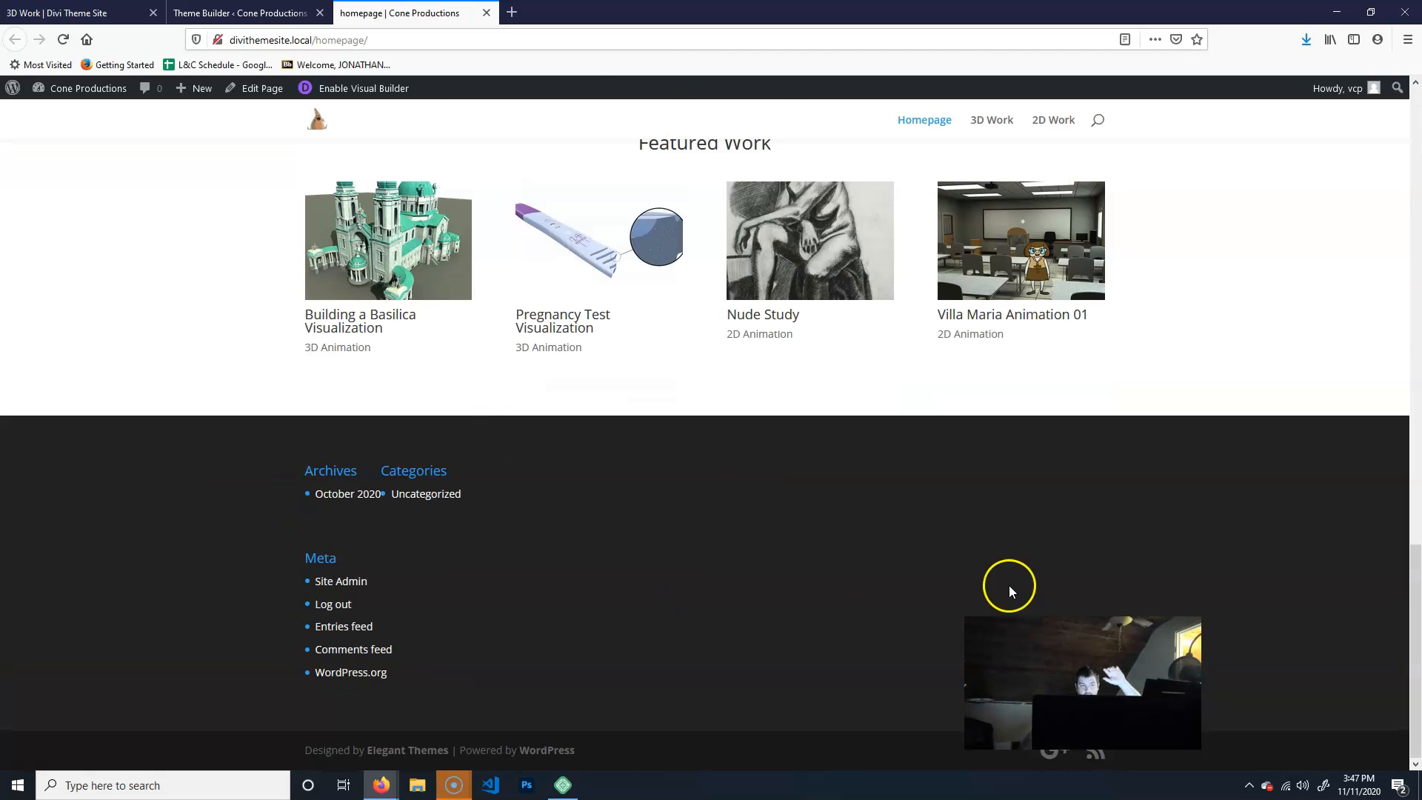
{"action": "scroll", "coordinate": [1237, 572], "scroll_direction": "up", "scroll_amount": 15}
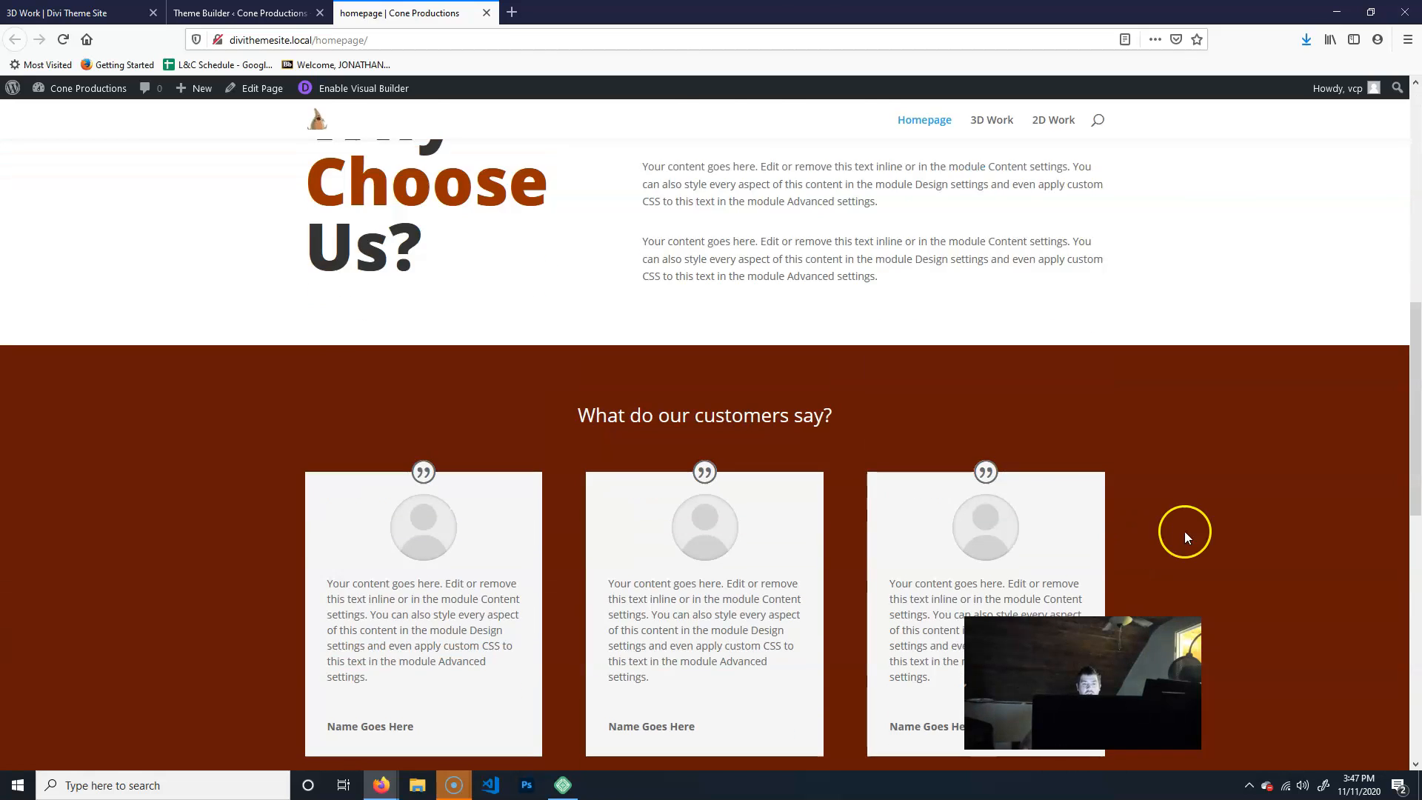
{"action": "scroll", "coordinate": [1308, 657], "scroll_direction": "down", "scroll_amount": 5}
{"action": "scroll", "coordinate": [1237, 514], "scroll_direction": "up", "scroll_amount": 5}
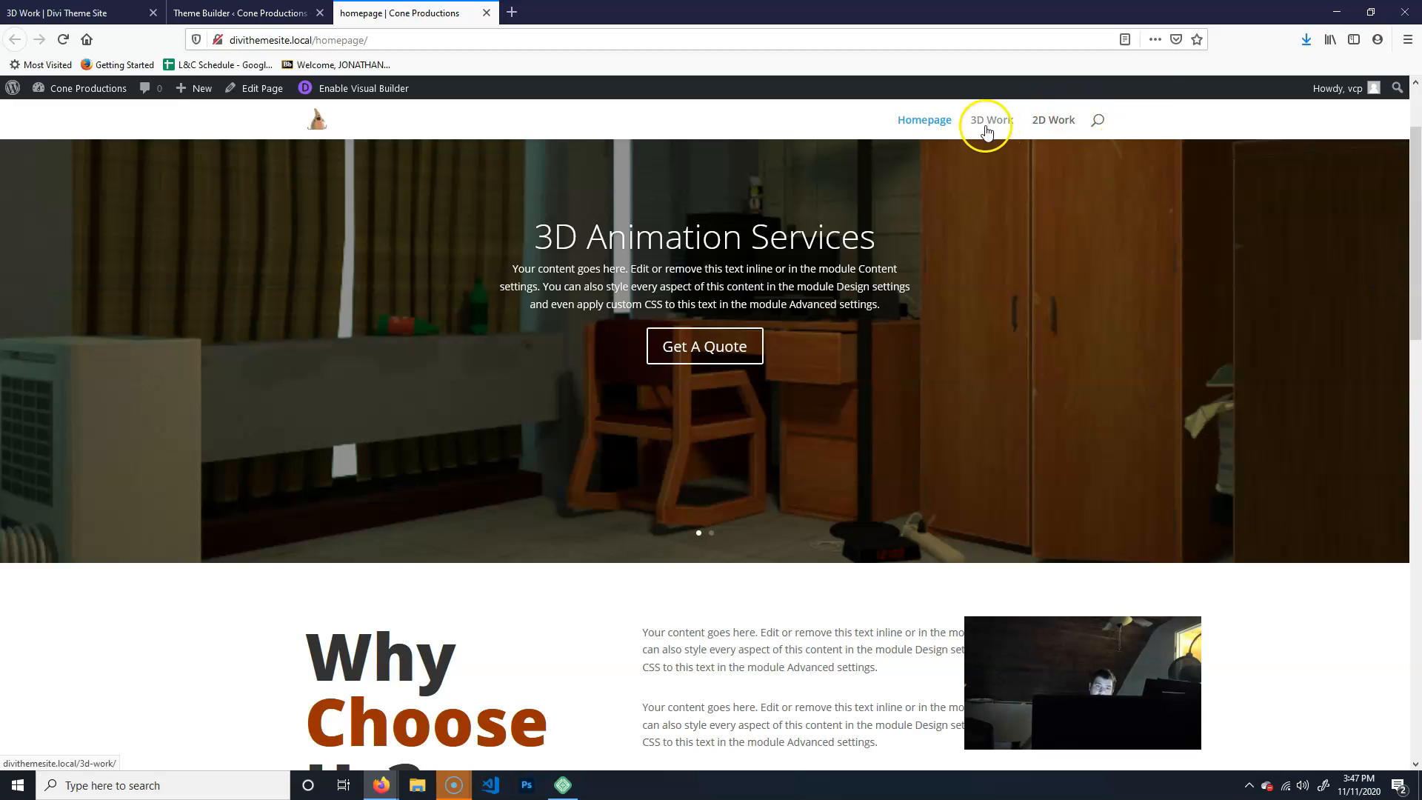
{"action": "scroll", "coordinate": [1232, 444], "scroll_direction": "down", "scroll_amount": 10}
{"action": "scroll", "coordinate": [1198, 449], "scroll_direction": "down", "scroll_amount": 4}
{"action": "scroll", "coordinate": [1390, 323], "scroll_direction": "up", "scroll_amount": 6}
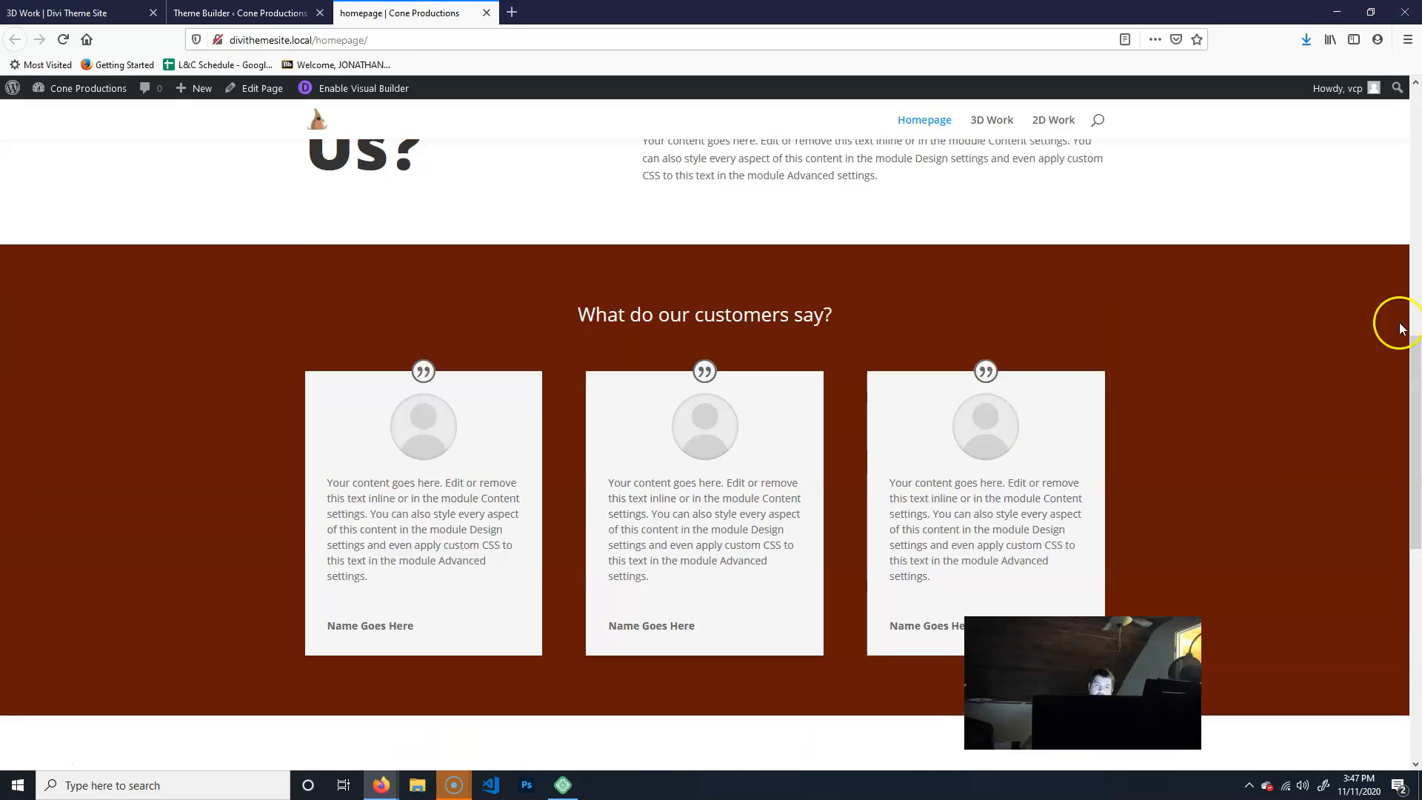
{"action": "scroll", "coordinate": [852, 339], "scroll_direction": "down", "scroll_amount": 7}
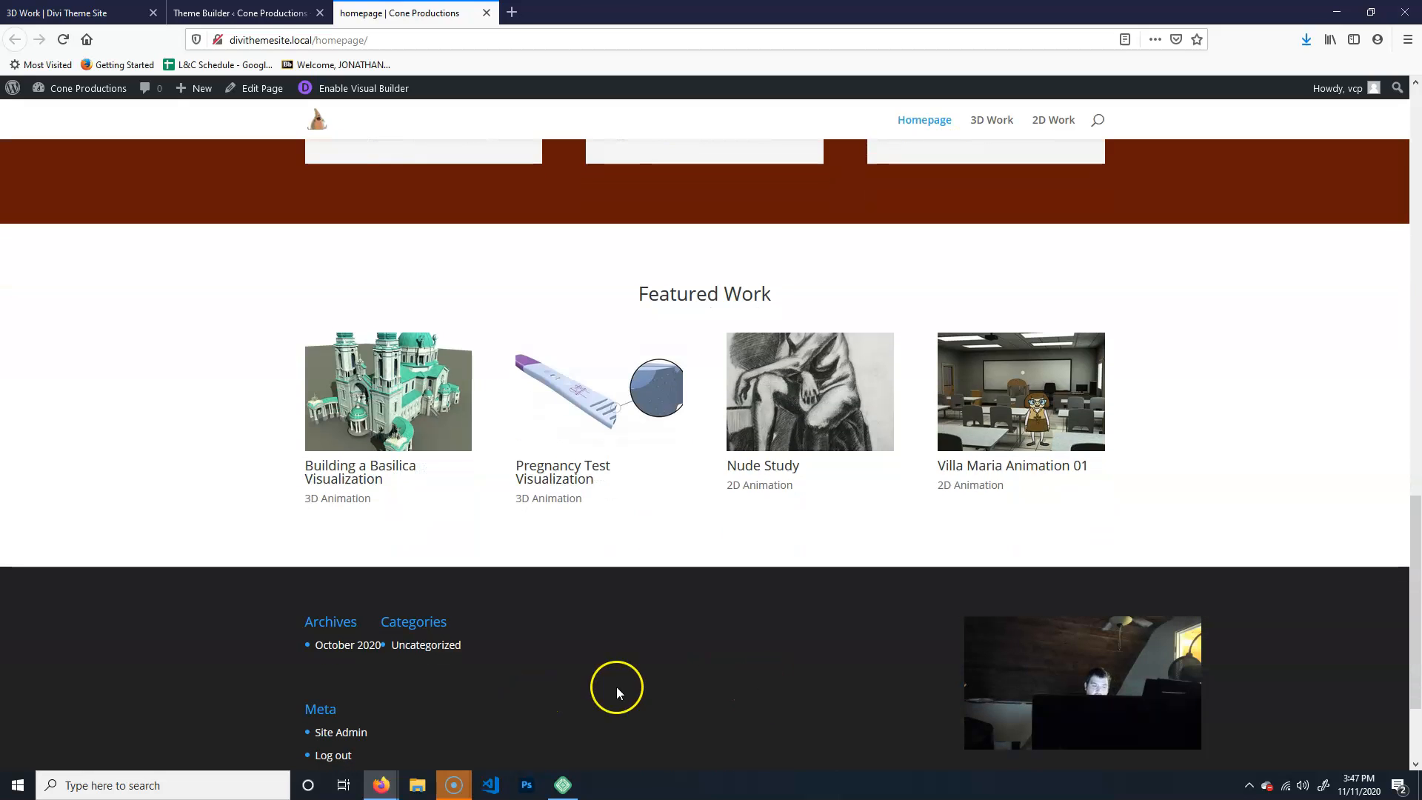
{"action": "scroll", "coordinate": [311, 648], "scroll_direction": "down", "scroll_amount": 2}
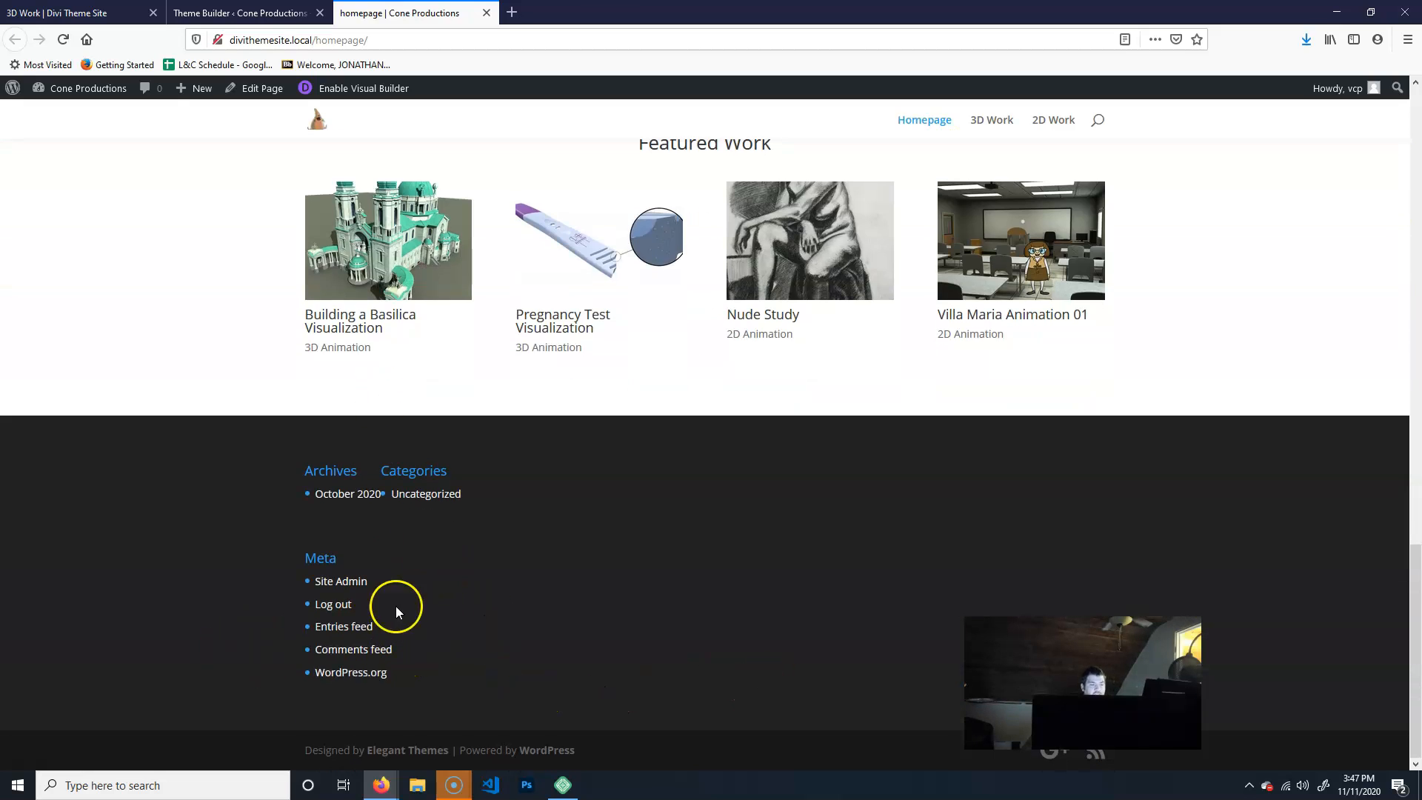
{"action": "scroll", "coordinate": [756, 391], "scroll_direction": "up", "scroll_amount": 8}
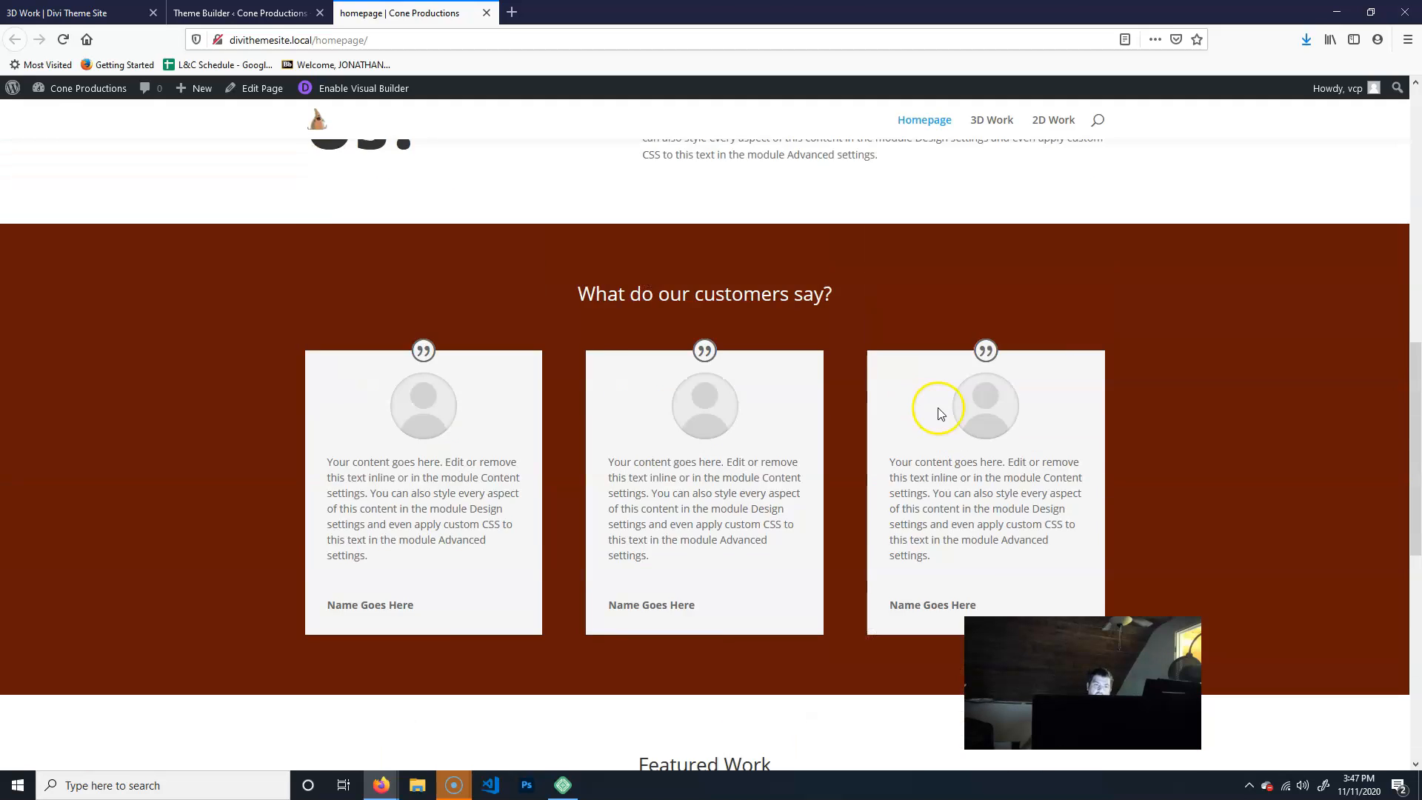
{"action": "scroll", "coordinate": [939, 413], "scroll_direction": "up", "scroll_amount": 10}
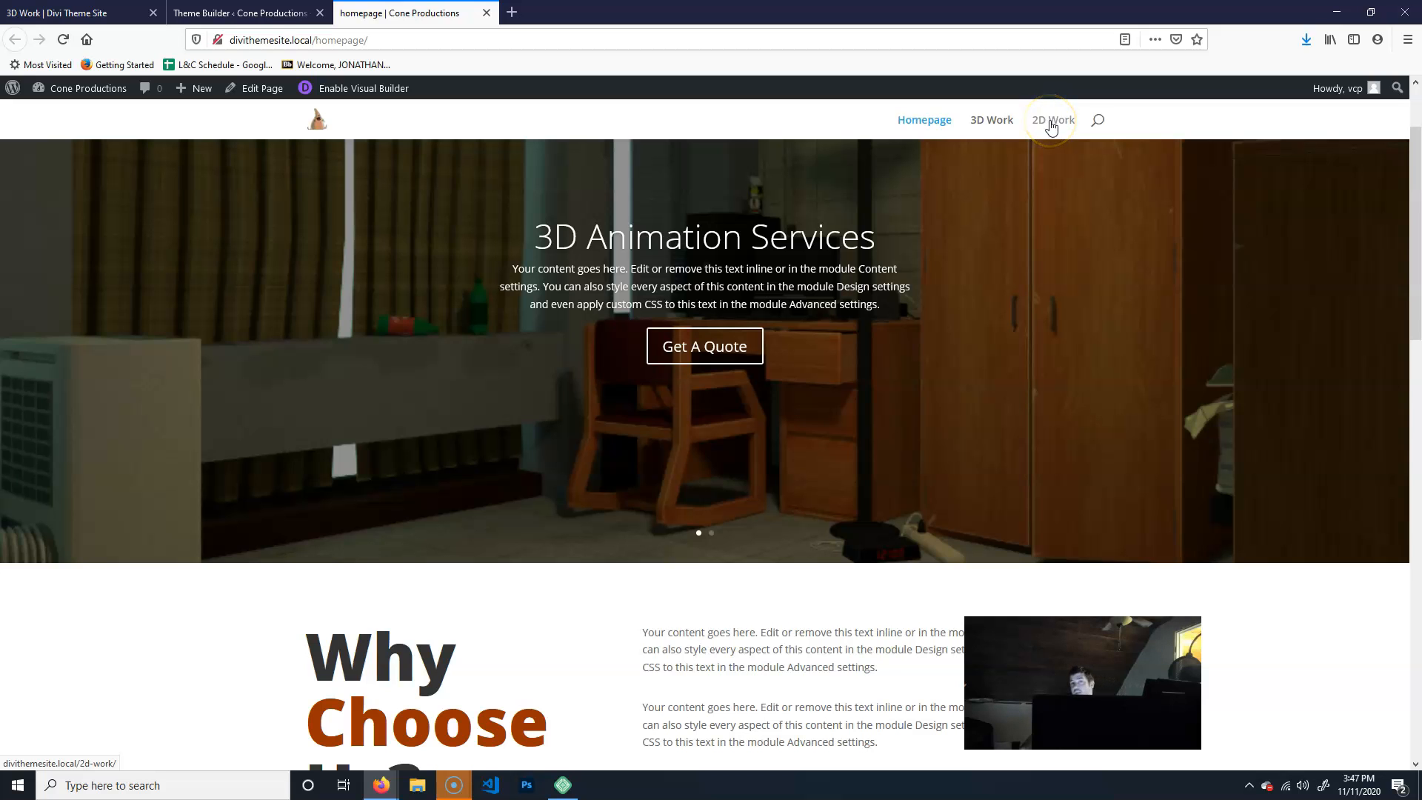
- Compare the live homepage's default footer widgets with its header navigation
{"action": "scroll", "coordinate": [784, 460], "scroll_direction": "down", "scroll_amount": 20}
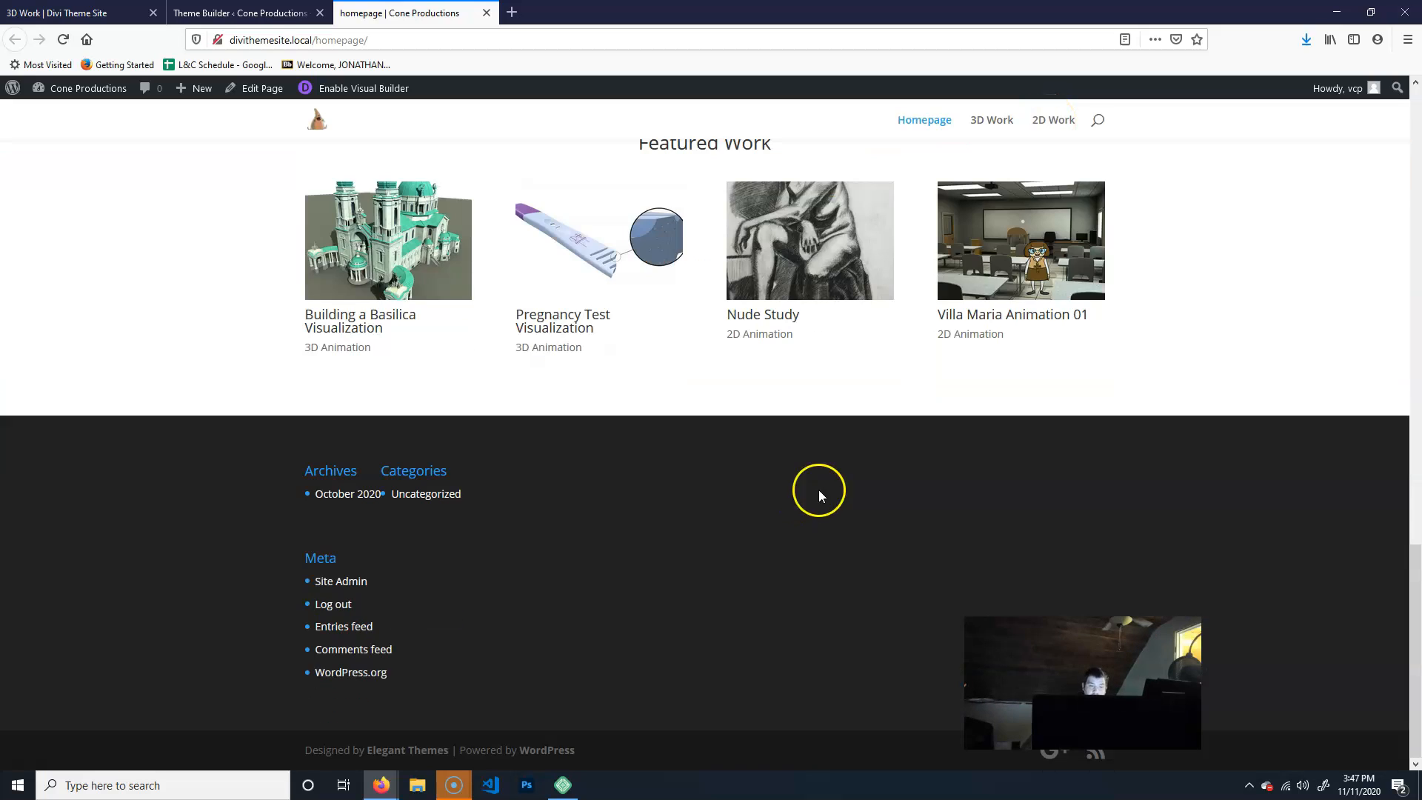
{"action": "scroll", "coordinate": [494, 522], "scroll_direction": "up", "scroll_amount": 20}
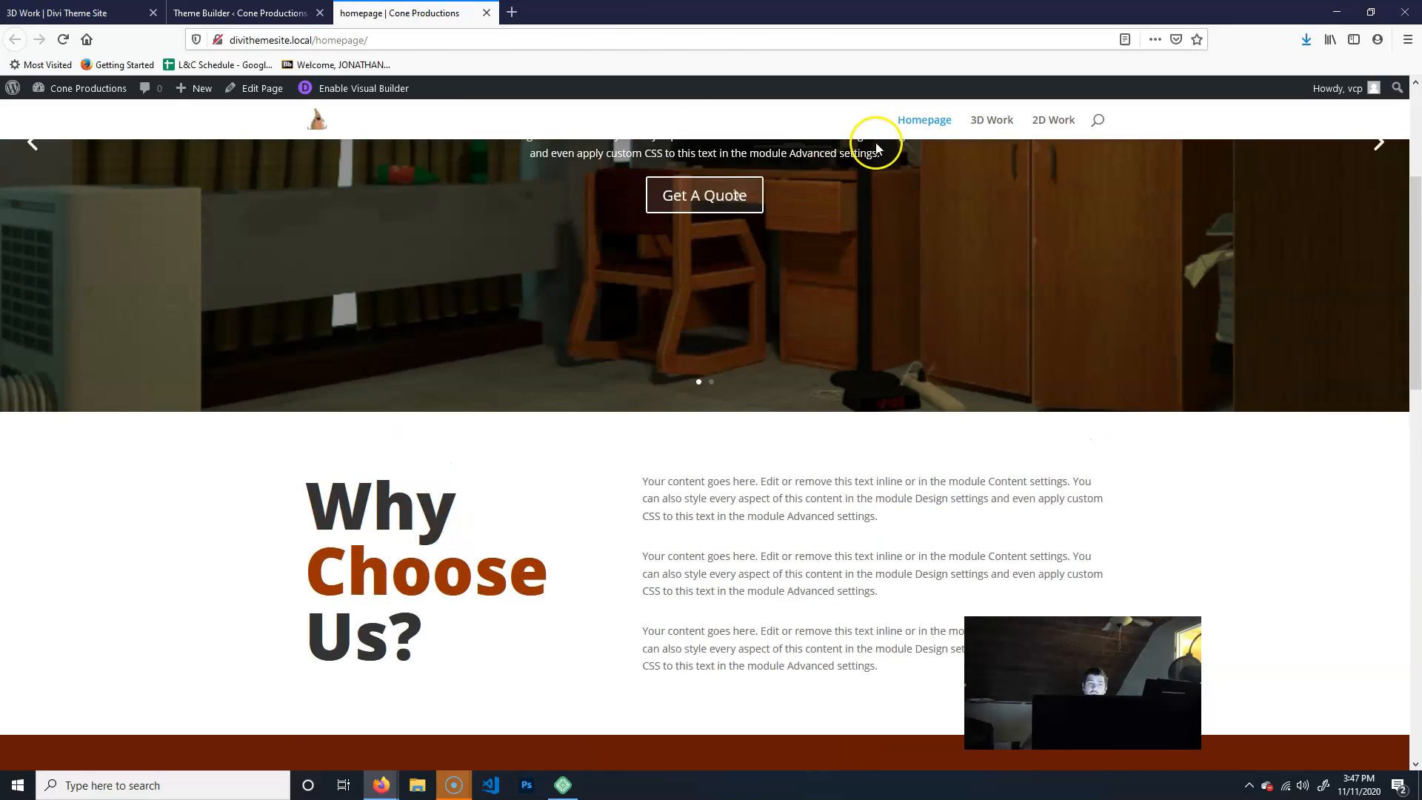
{"action": "scroll", "coordinate": [882, 140], "scroll_direction": "up", "scroll_amount": 2}
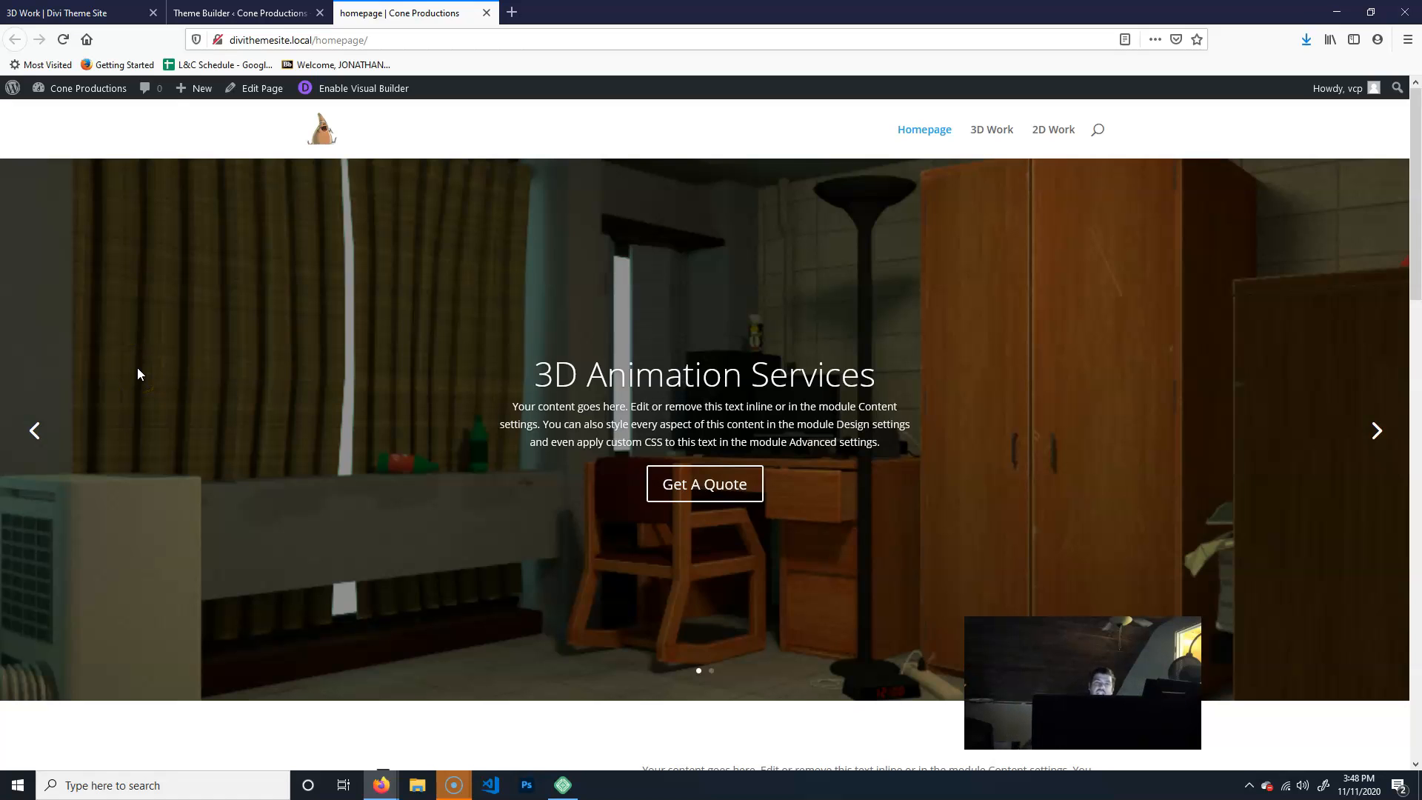
- Return to the Theme Builder and start building the default template's global header from scratch
{"action": "left_click", "coordinate": [296, 13]}
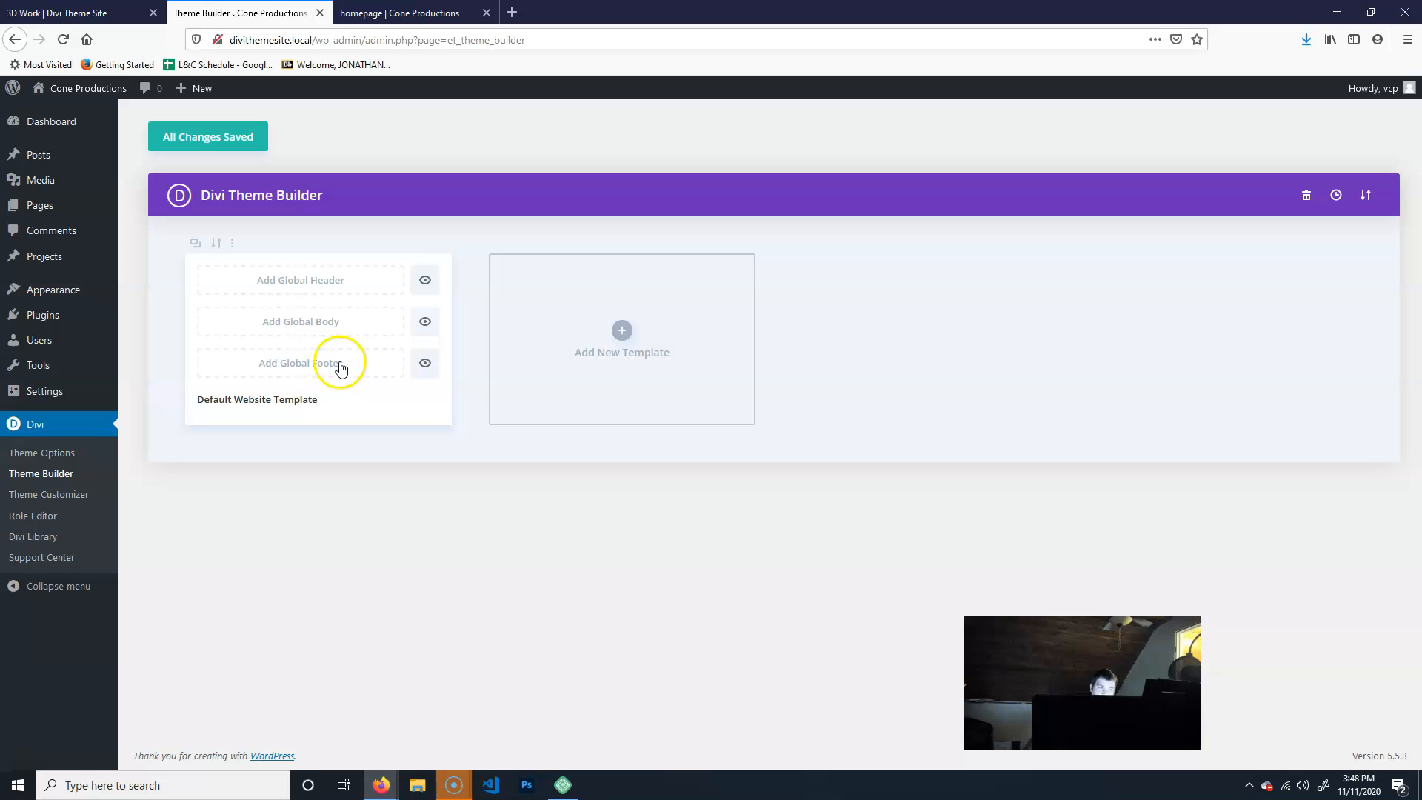
{"action": "left_click", "coordinate": [293, 283]}
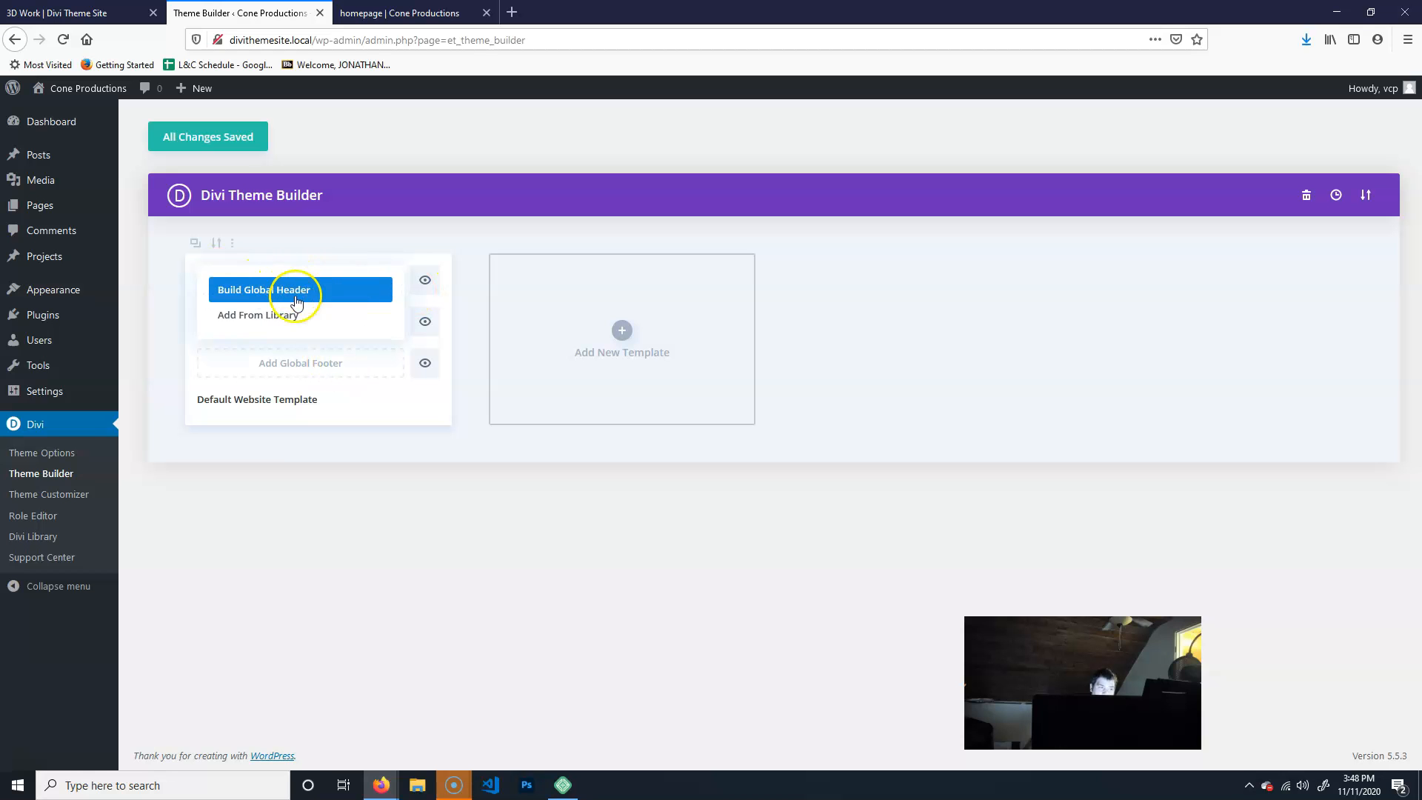
{"action": "left_click", "coordinate": [285, 292]}
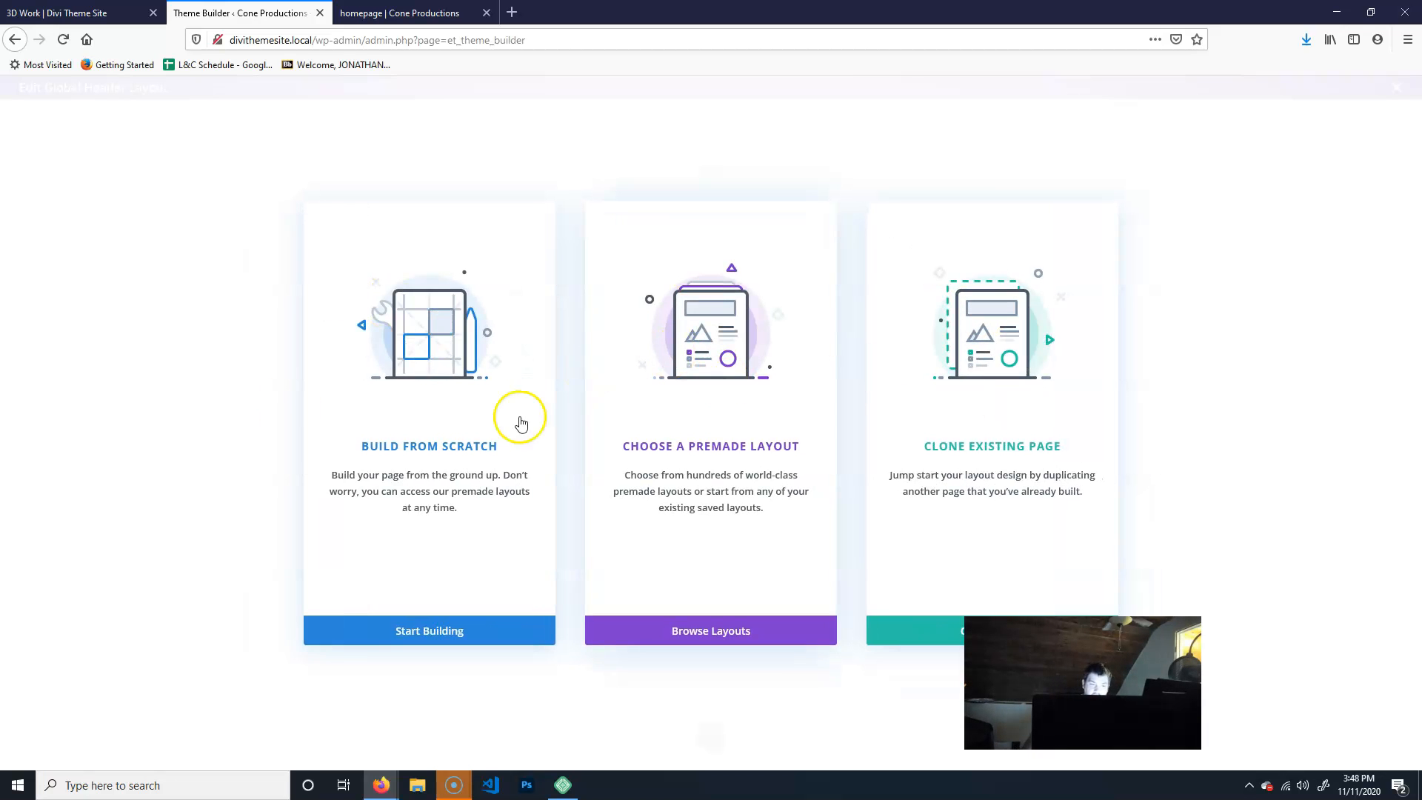
{"action": "left_click", "coordinate": [412, 356]}
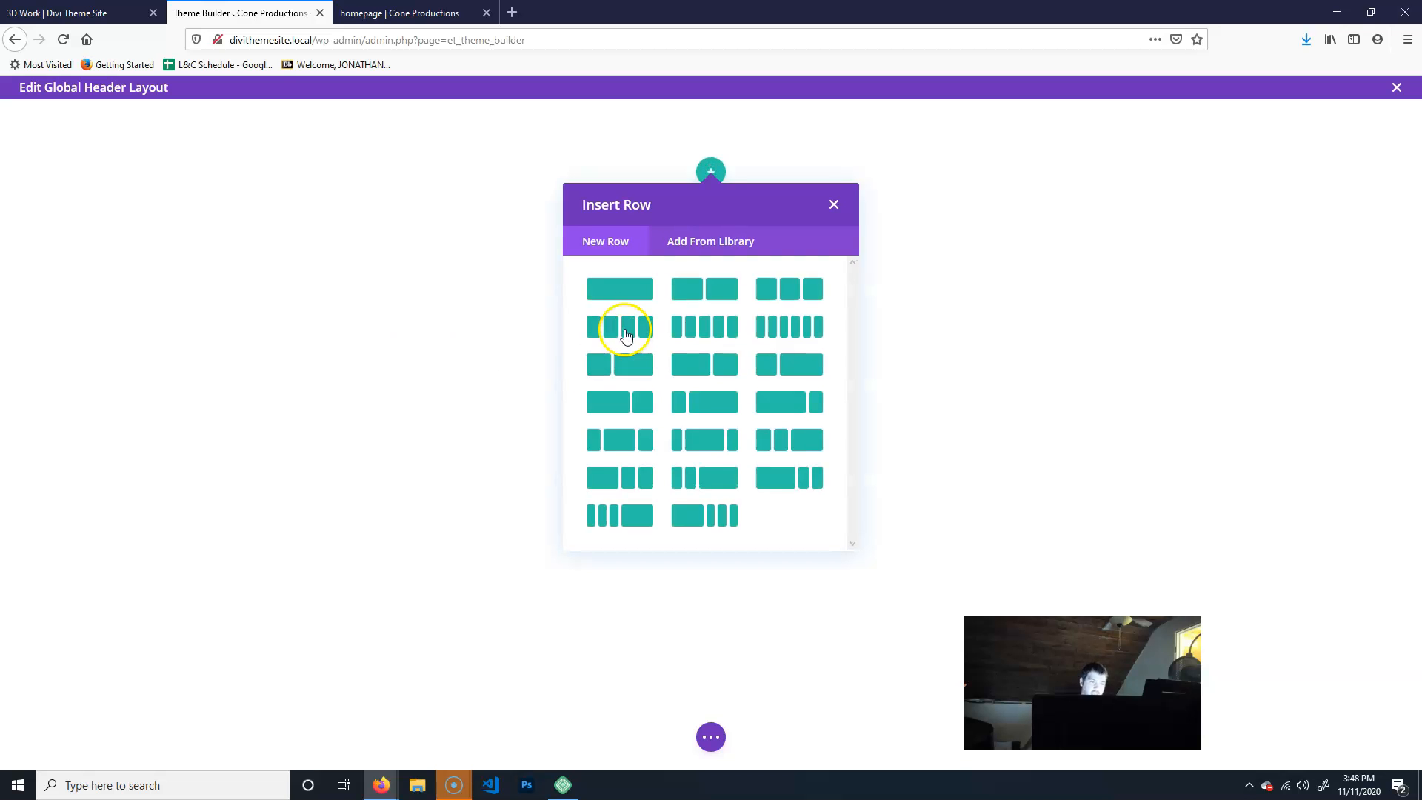
- Insert a single-column row with a Divider module in the global header
{"action": "left_click", "coordinate": [636, 293]}
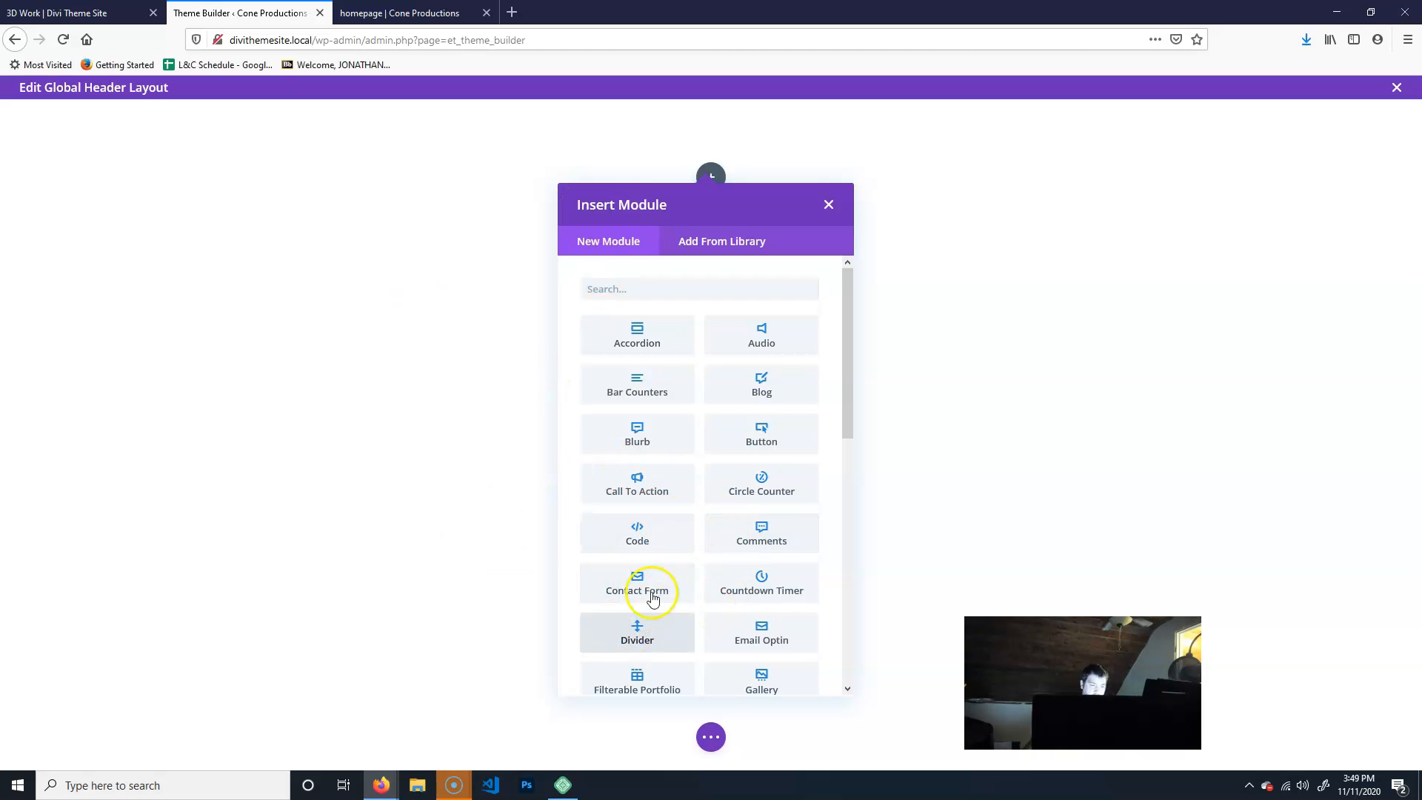
{"action": "left_click", "coordinate": [639, 626]}
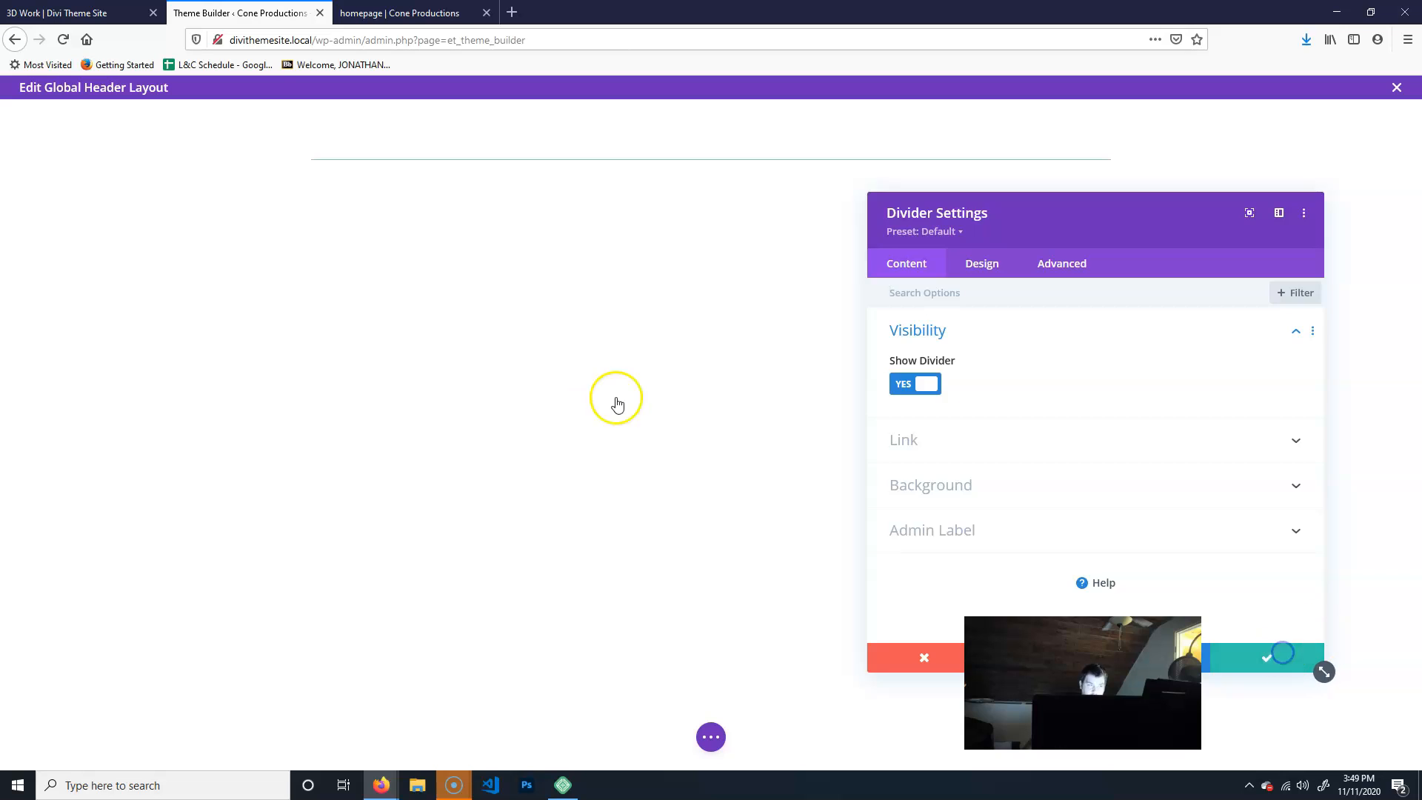
{"action": "mouse_move", "coordinate": [816, 176]}
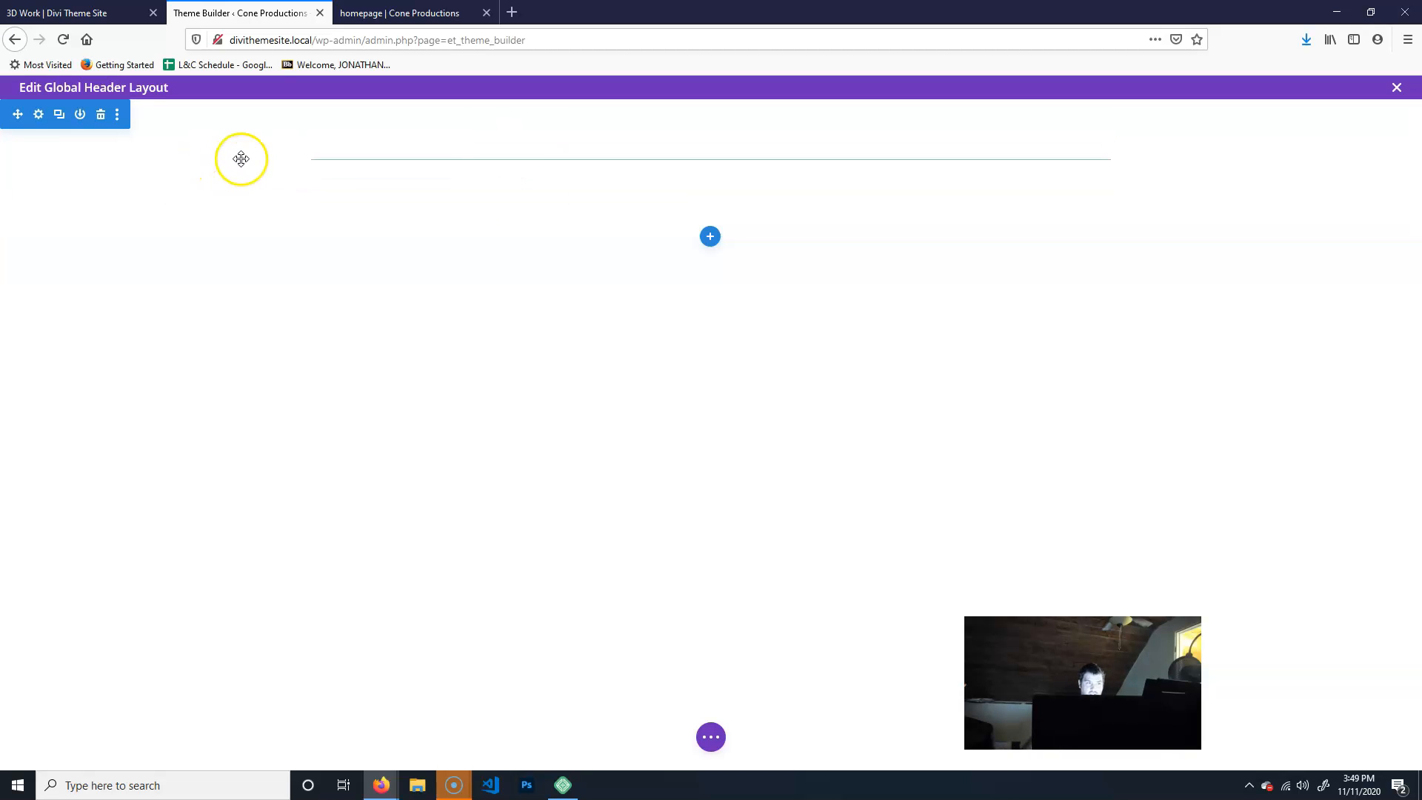
- Add a fullwidth section with a Fullwidth Menu module showing Main Menu, and delete the divider section above it
{"action": "left_click", "coordinate": [710, 236]}
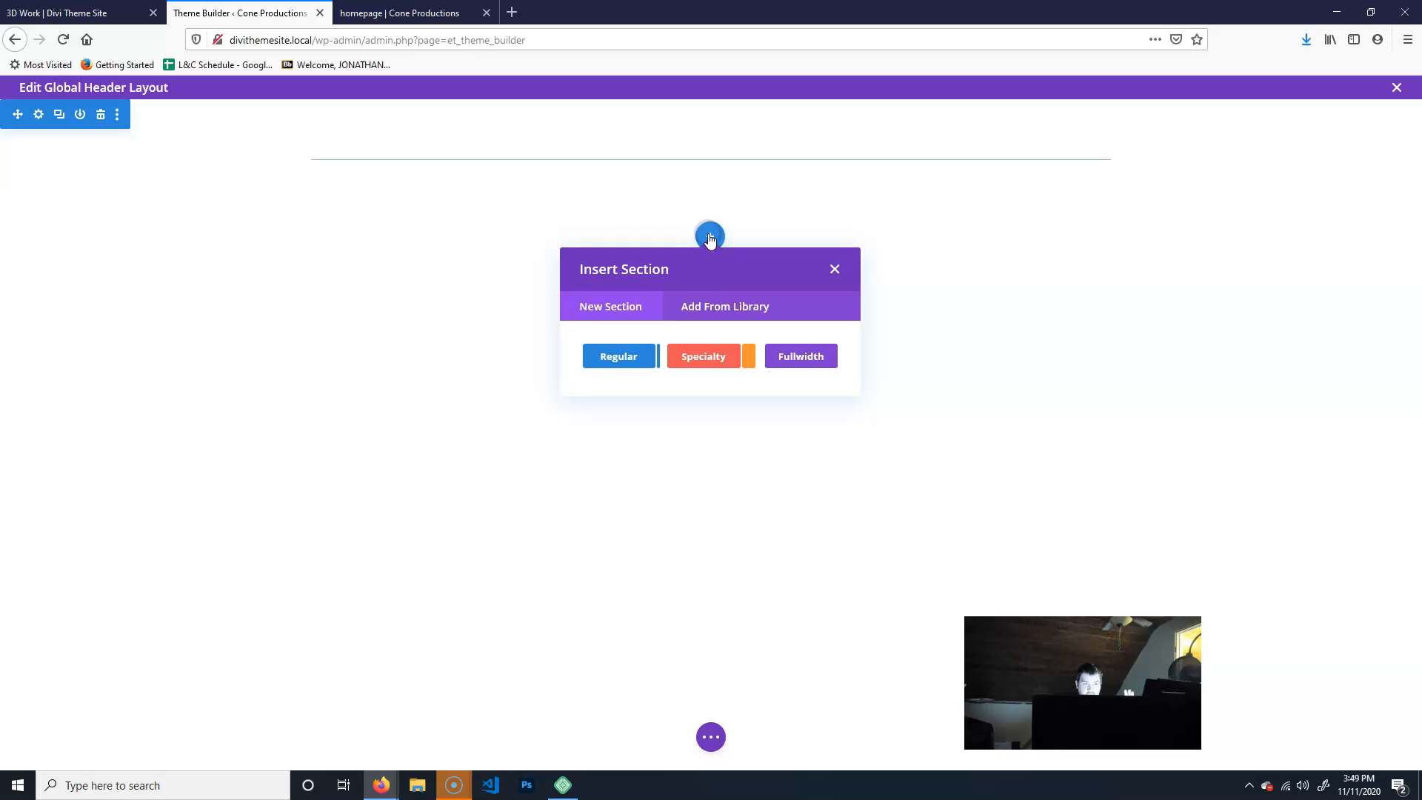
{"action": "left_click", "coordinate": [798, 354]}
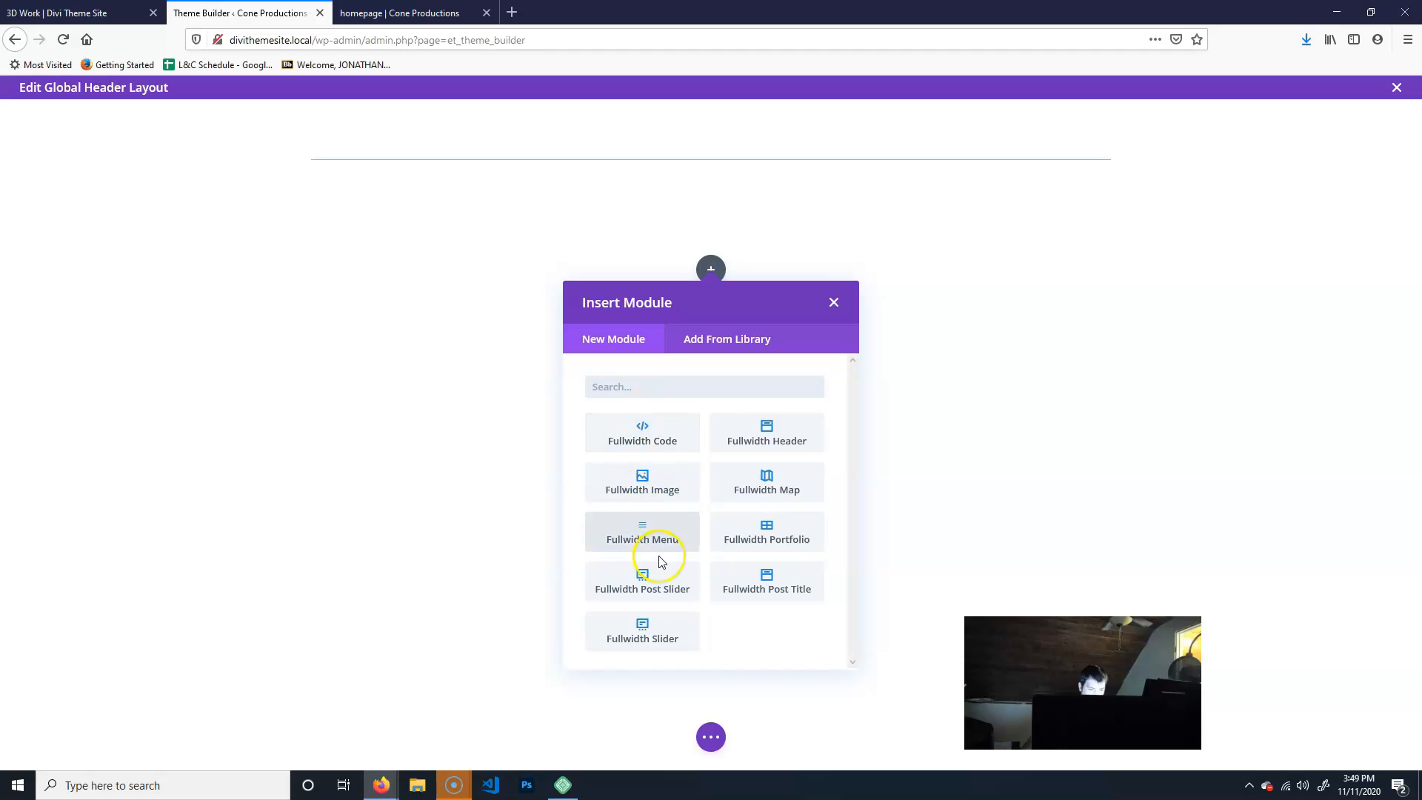
{"action": "left_click", "coordinate": [675, 540]}
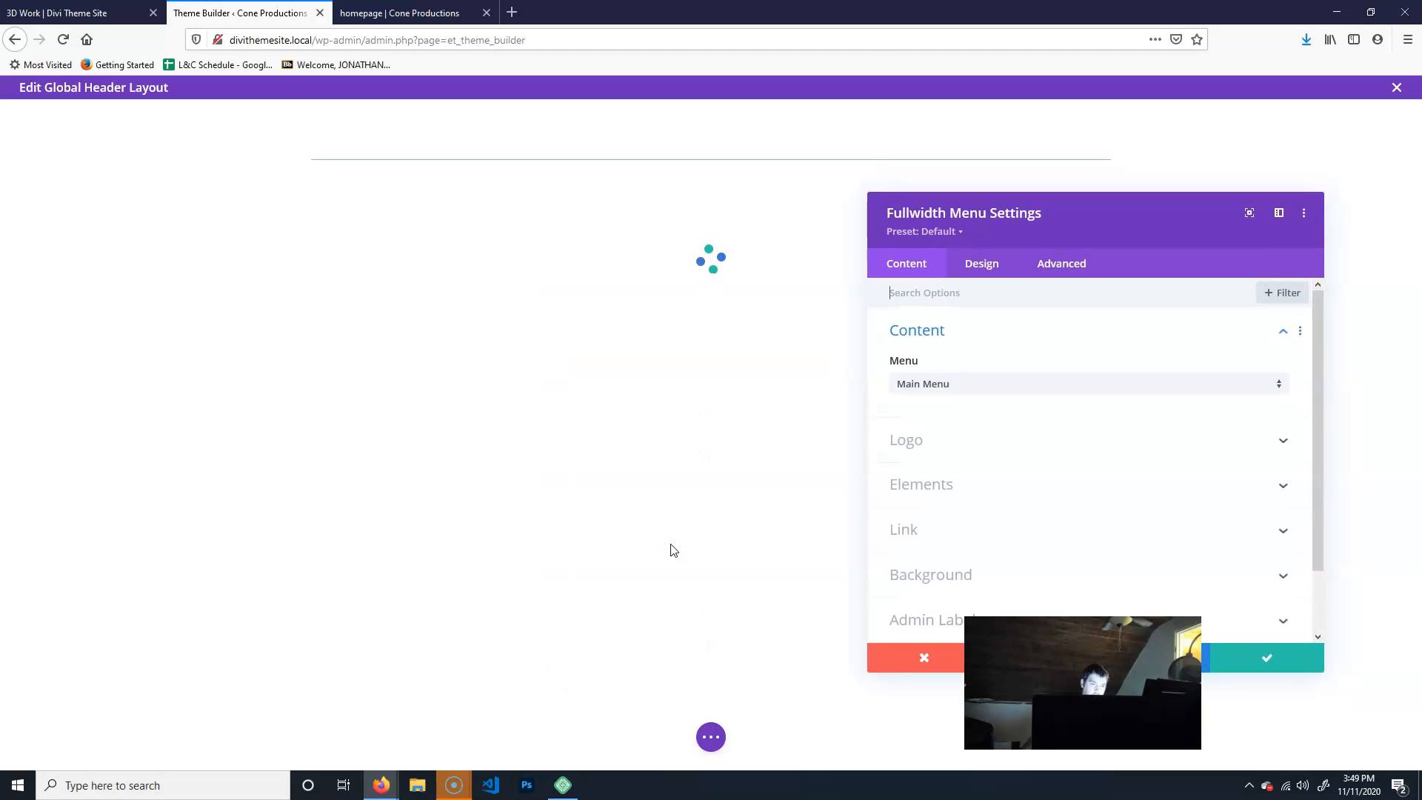
{"action": "left_click", "coordinate": [984, 387]}
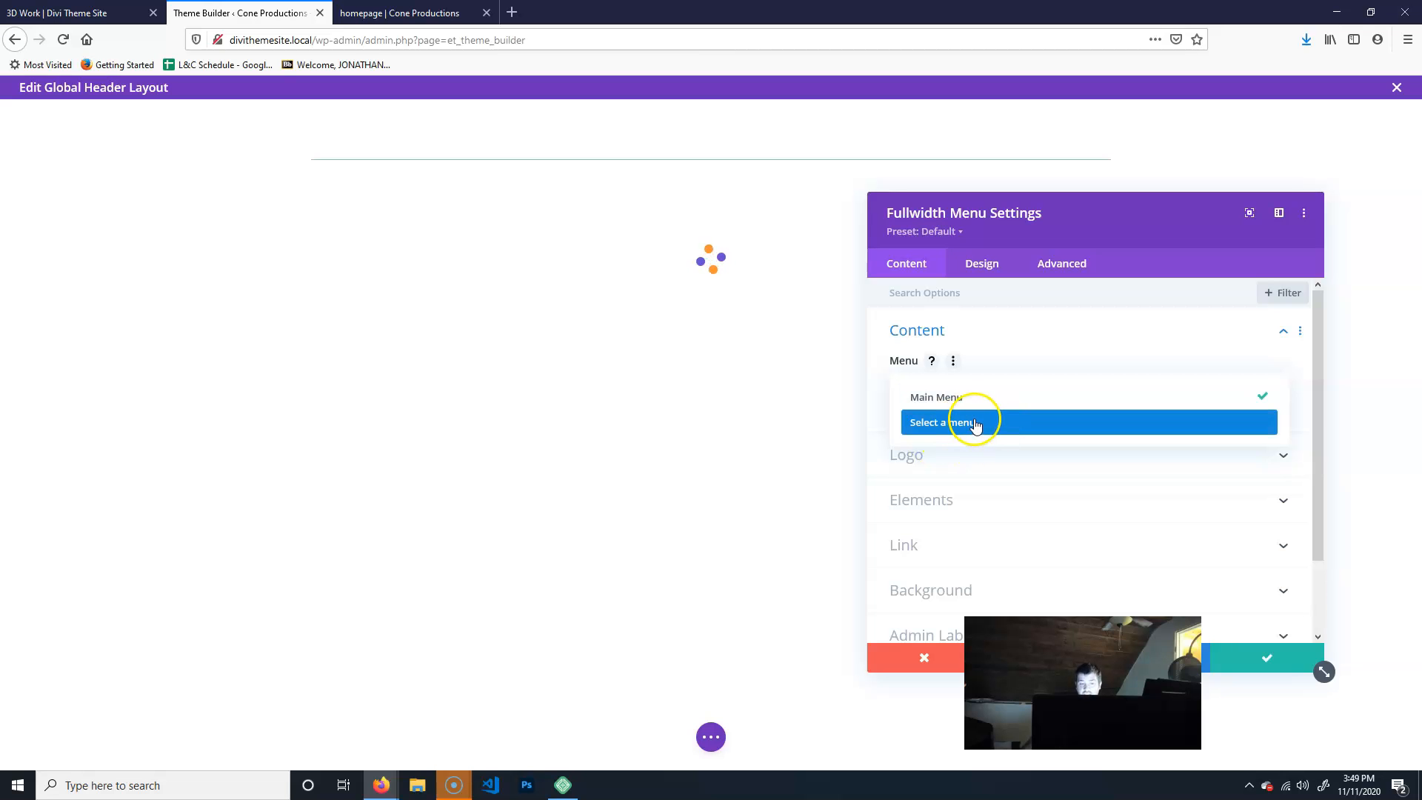
{"action": "left_click", "coordinate": [963, 396]}
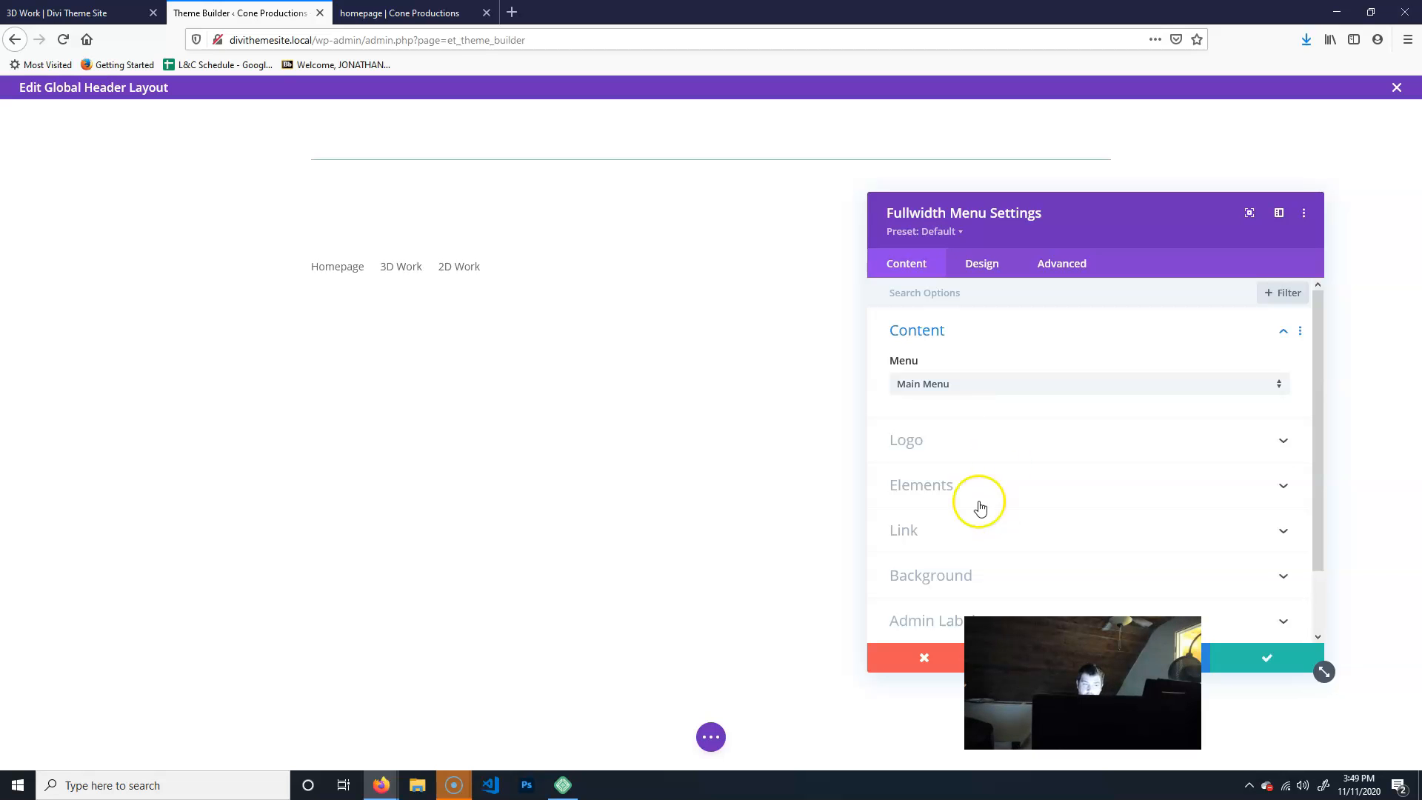
{"action": "left_click", "coordinate": [1277, 665]}
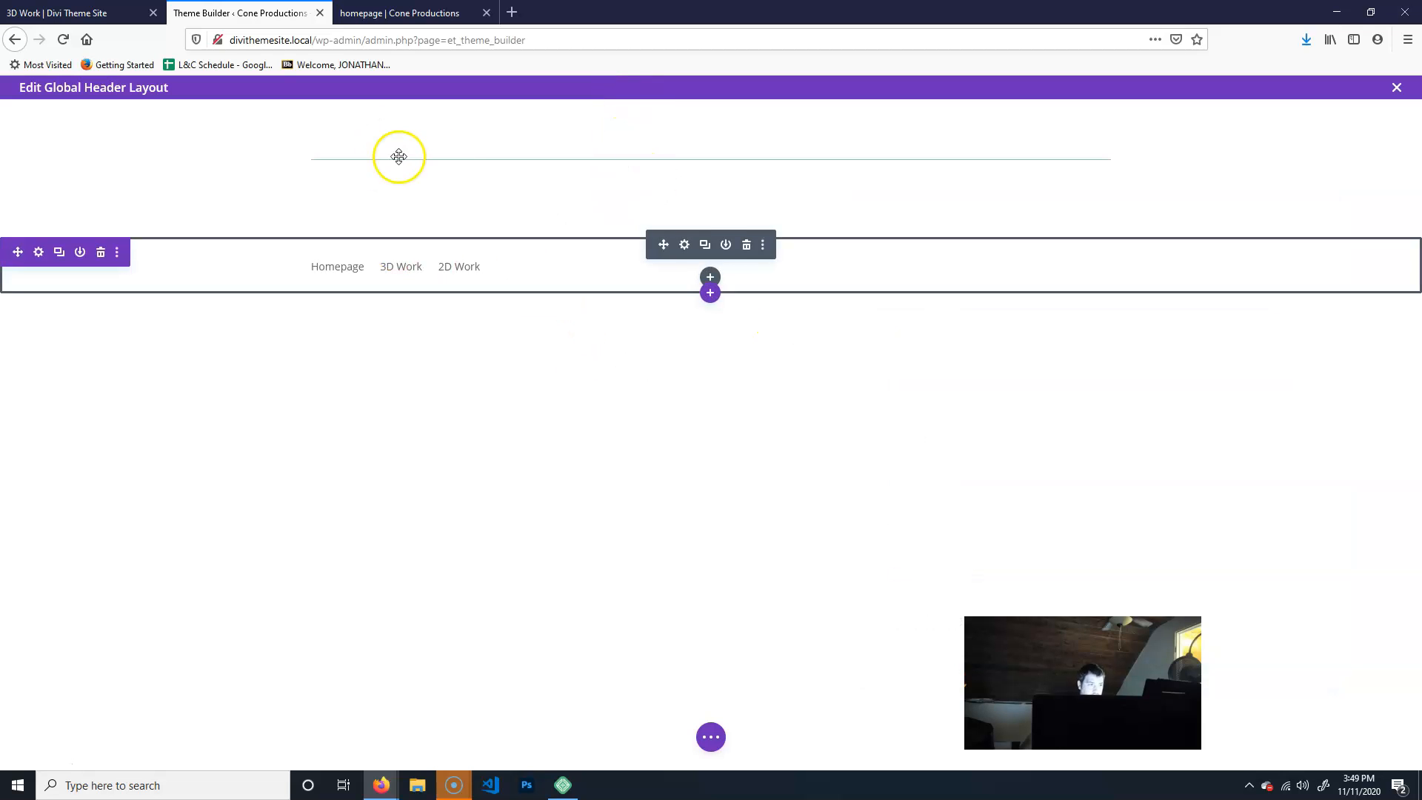
{"action": "left_click", "coordinate": [100, 115]}
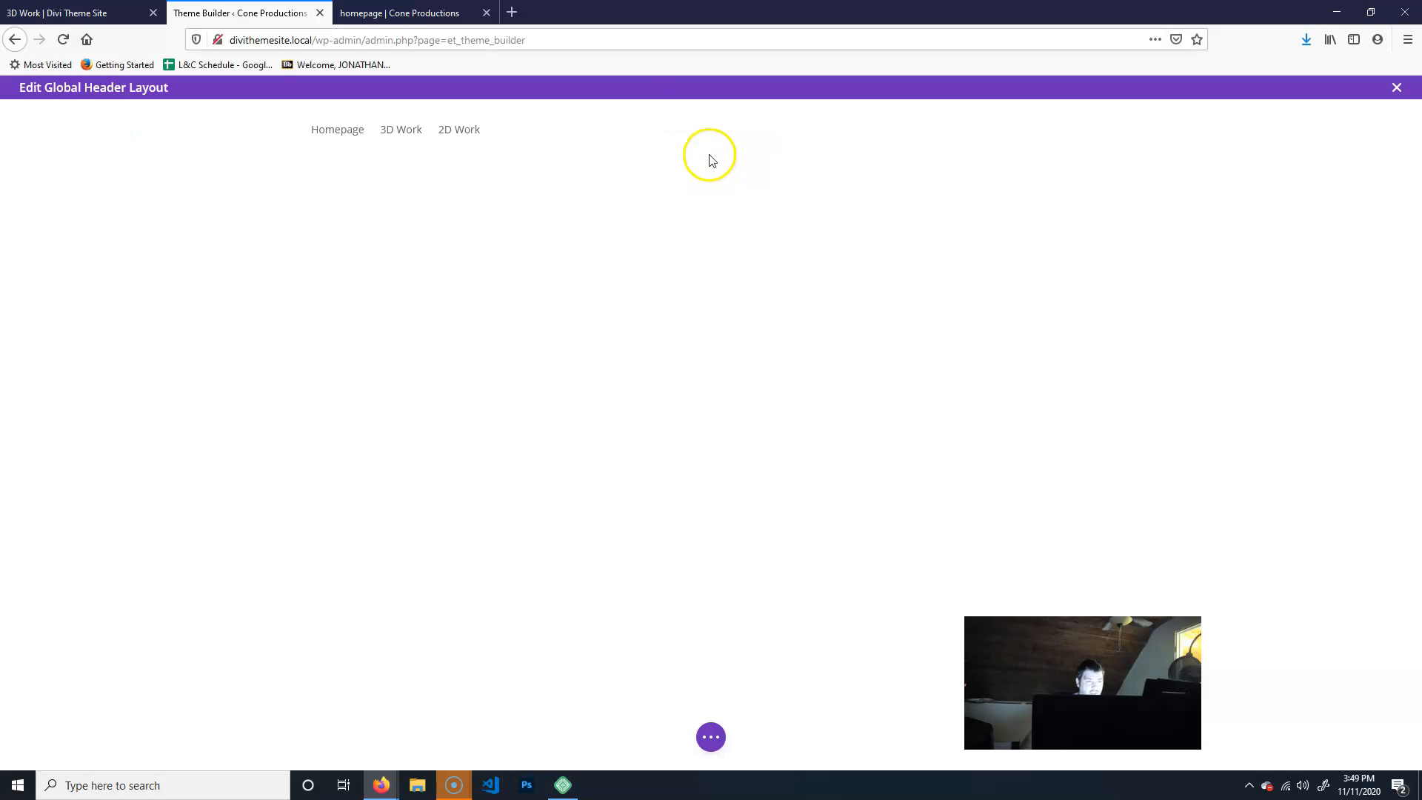
- Add a second fullwidth section below the menu and insert a Fullwidth Code module in it
{"action": "left_click", "coordinate": [711, 156]}
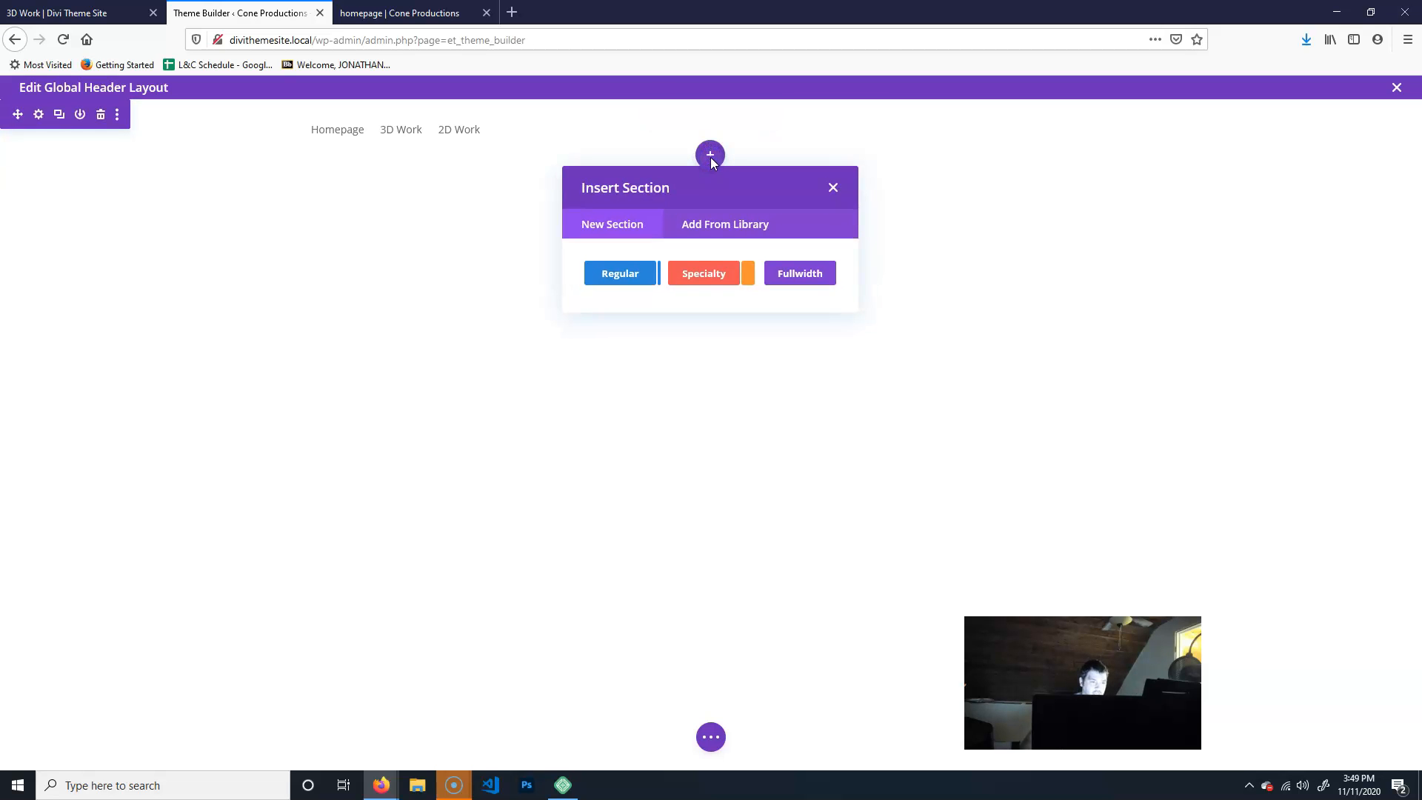
{"action": "left_click", "coordinate": [806, 279]}
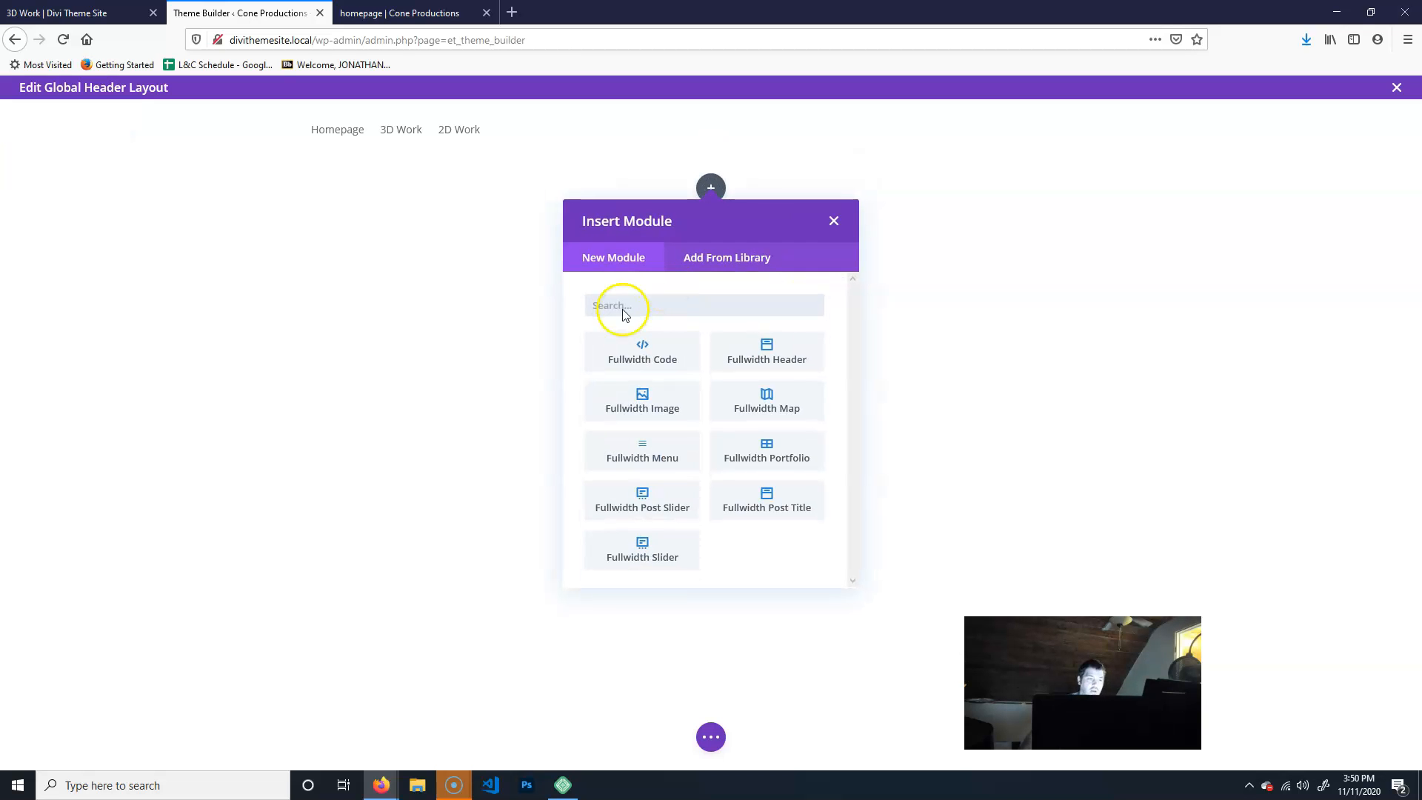
{"action": "left_click", "coordinate": [663, 361]}
- Enter an HTML paragraph in the code module reading "Covid-19 Update: Please click here for the latest about our covid policy."
{"action": "left_click", "coordinate": [1079, 393]}
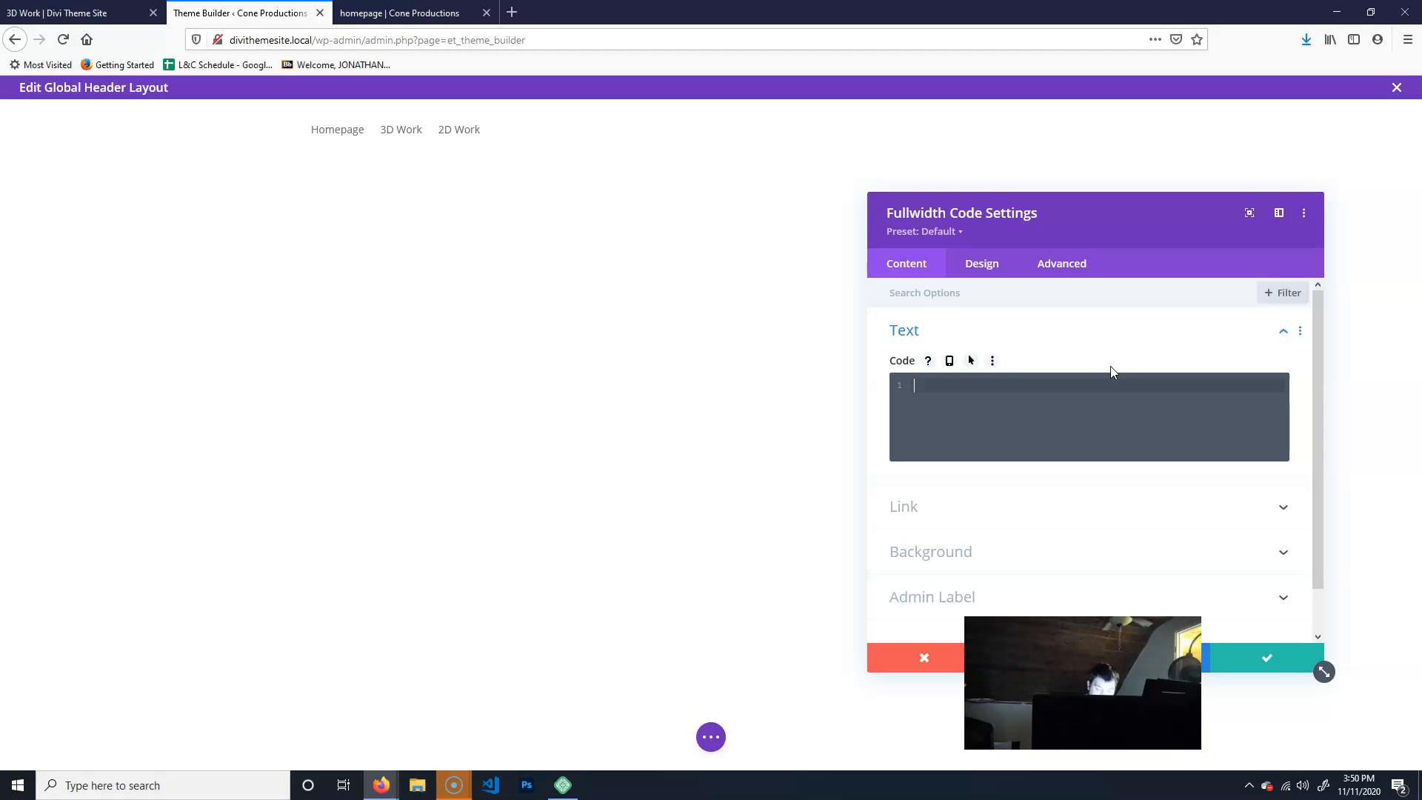
{"action": "type", "text": "<p>"}
{"action": "key", "text": "Return"}
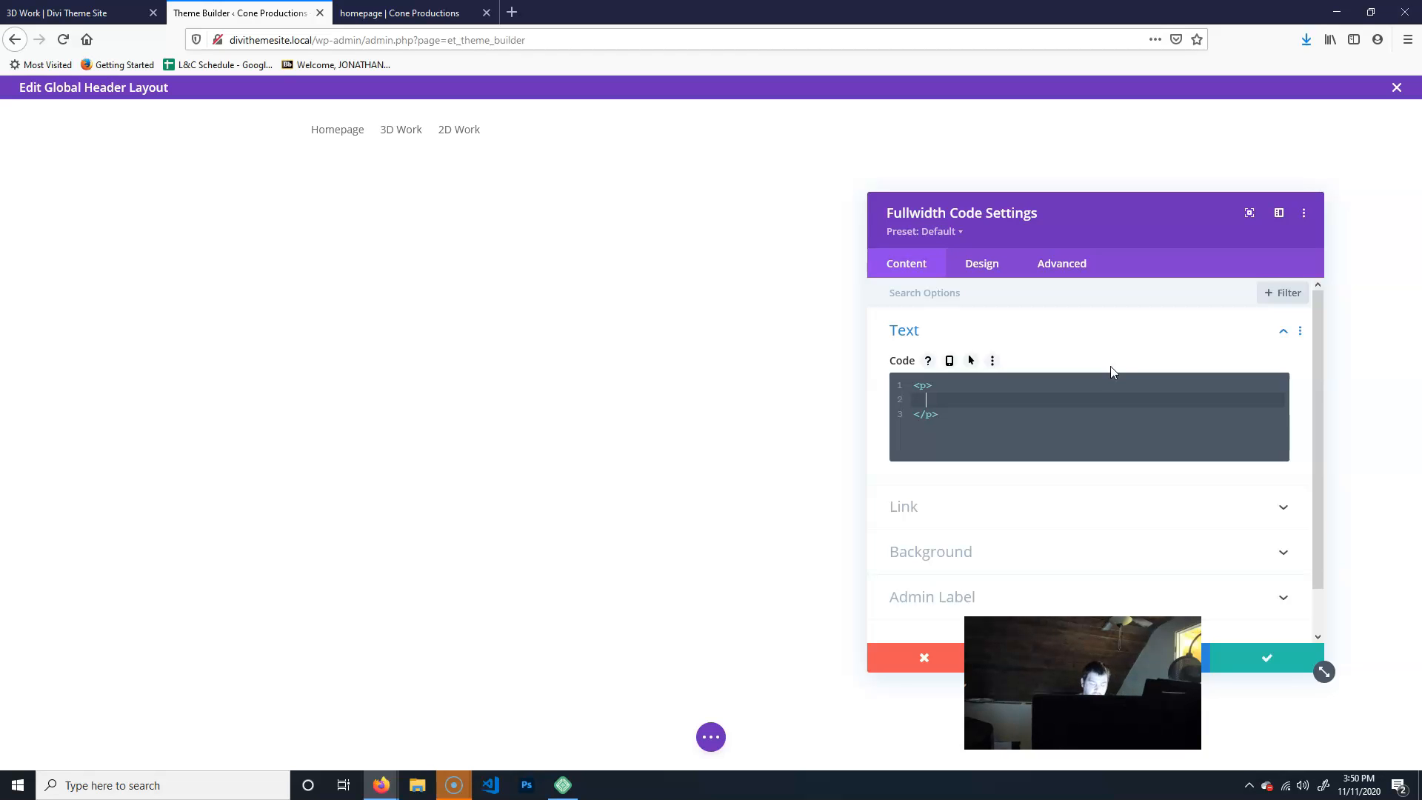
{"action": "type", "text": "Covid-19 Update: Please"}
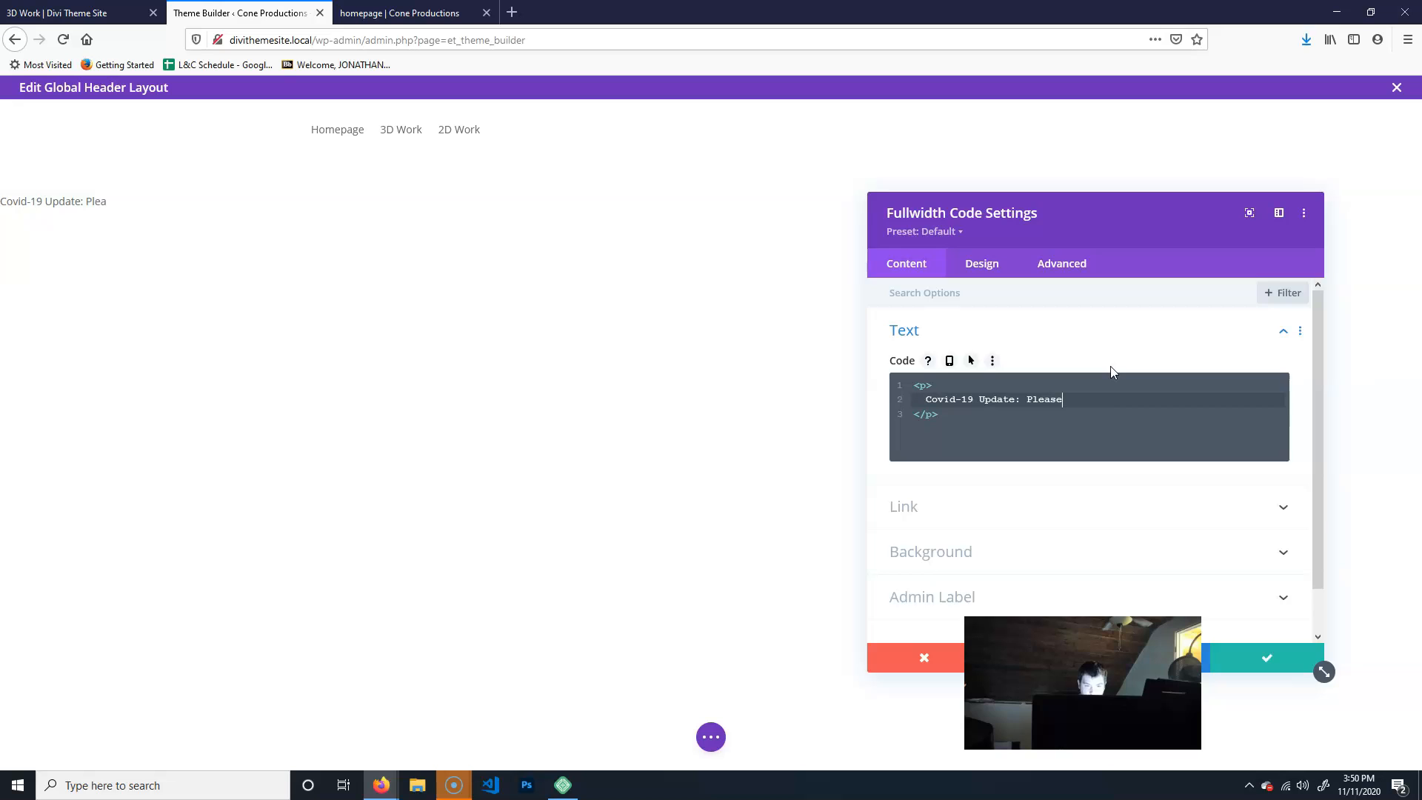
{"action": "type", "text": " click here for the latest about h"}
{"action": "key", "text": "BackSpace"}
{"action": "type", "text": "our"}
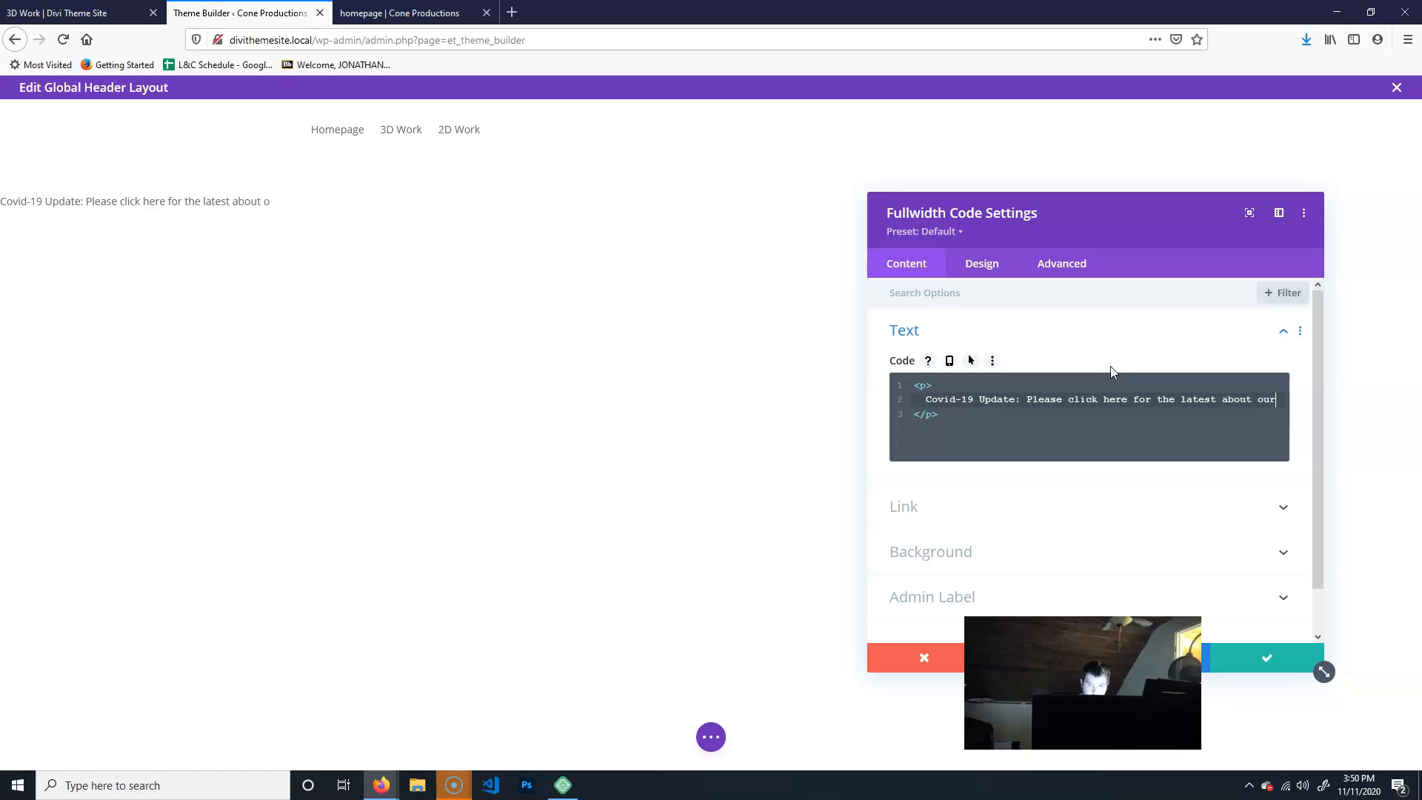
{"action": "type", "text": " covid polici"}
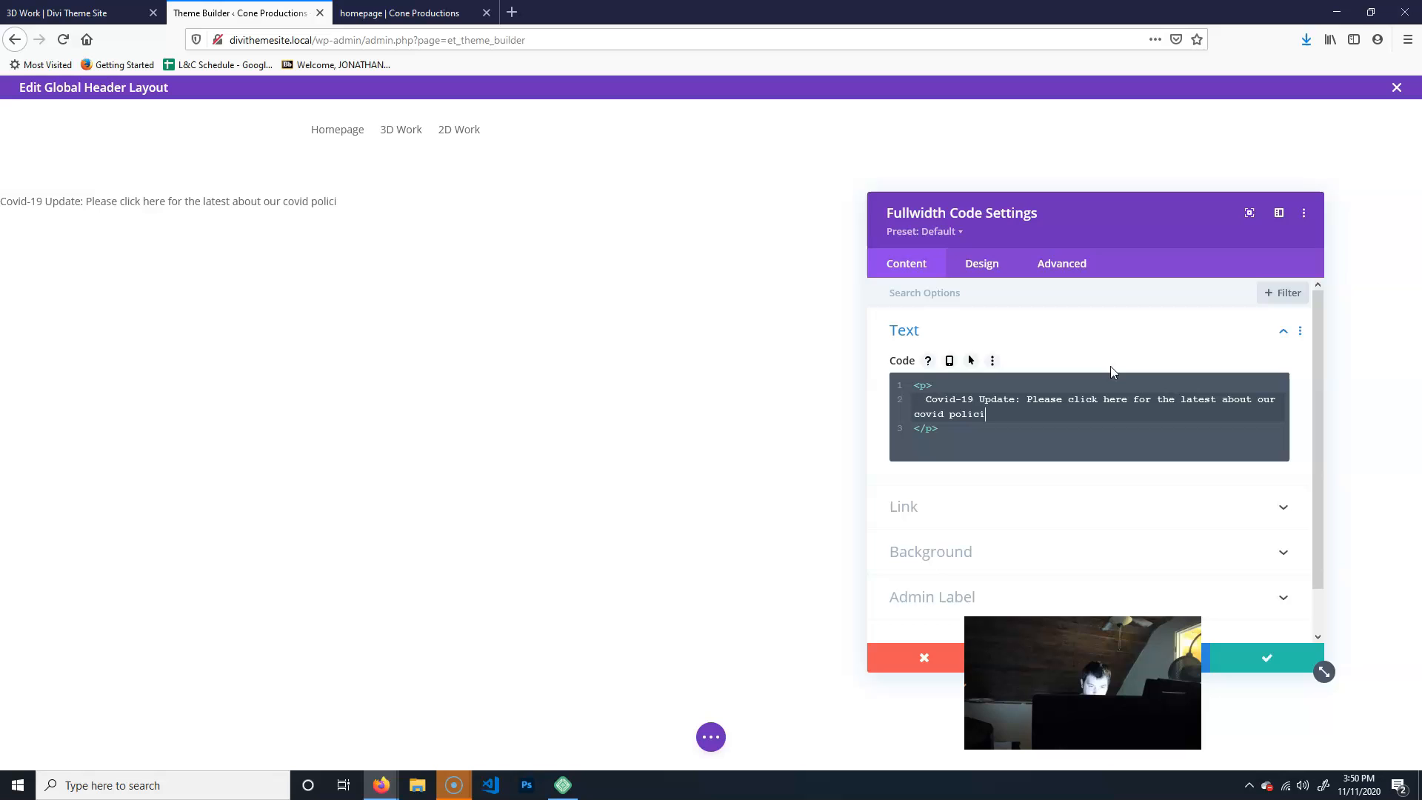
{"action": "key", "text": "BackSpace"}
{"action": "type", "text": "y."}
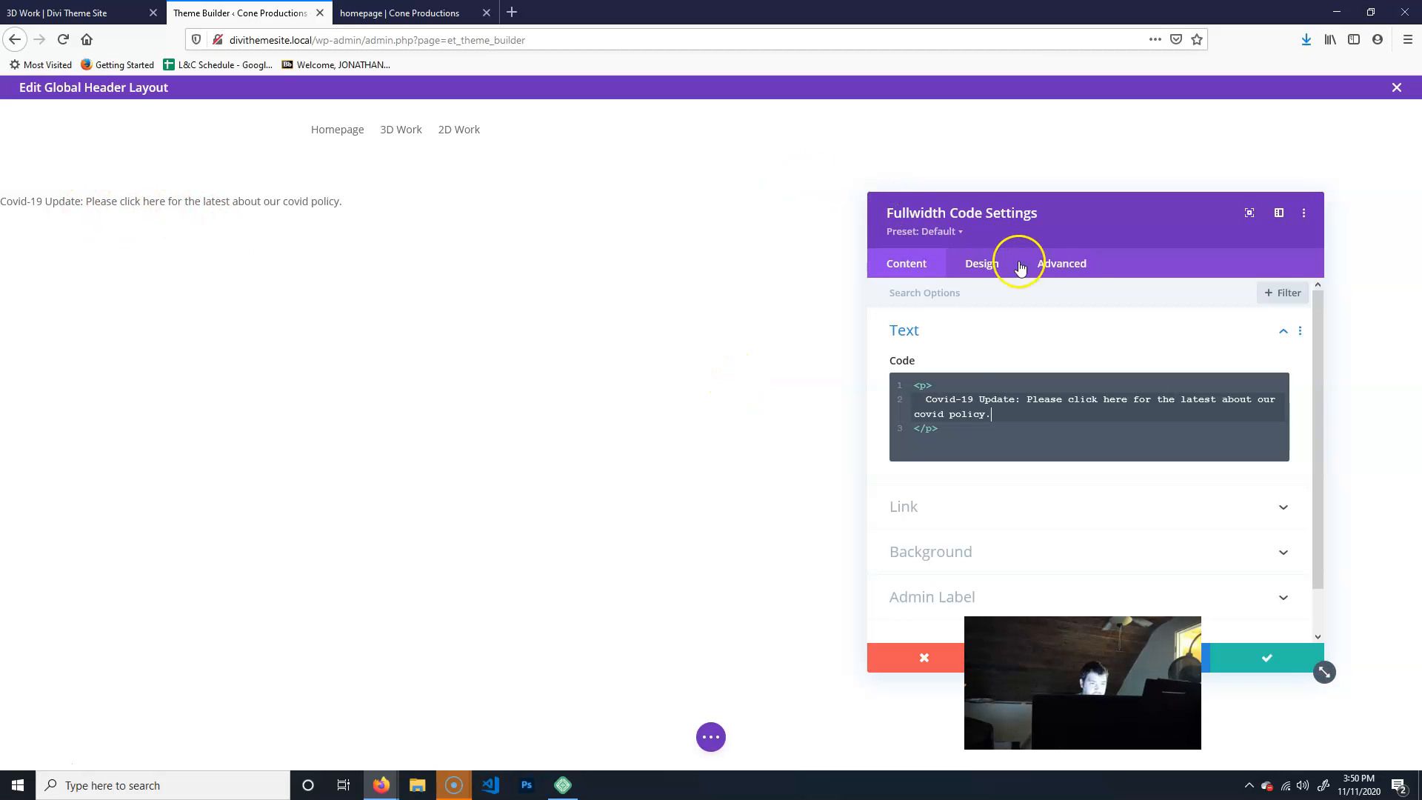
- Center the Covid notice's text and give the code module a red background
{"action": "left_click", "coordinate": [979, 263]}
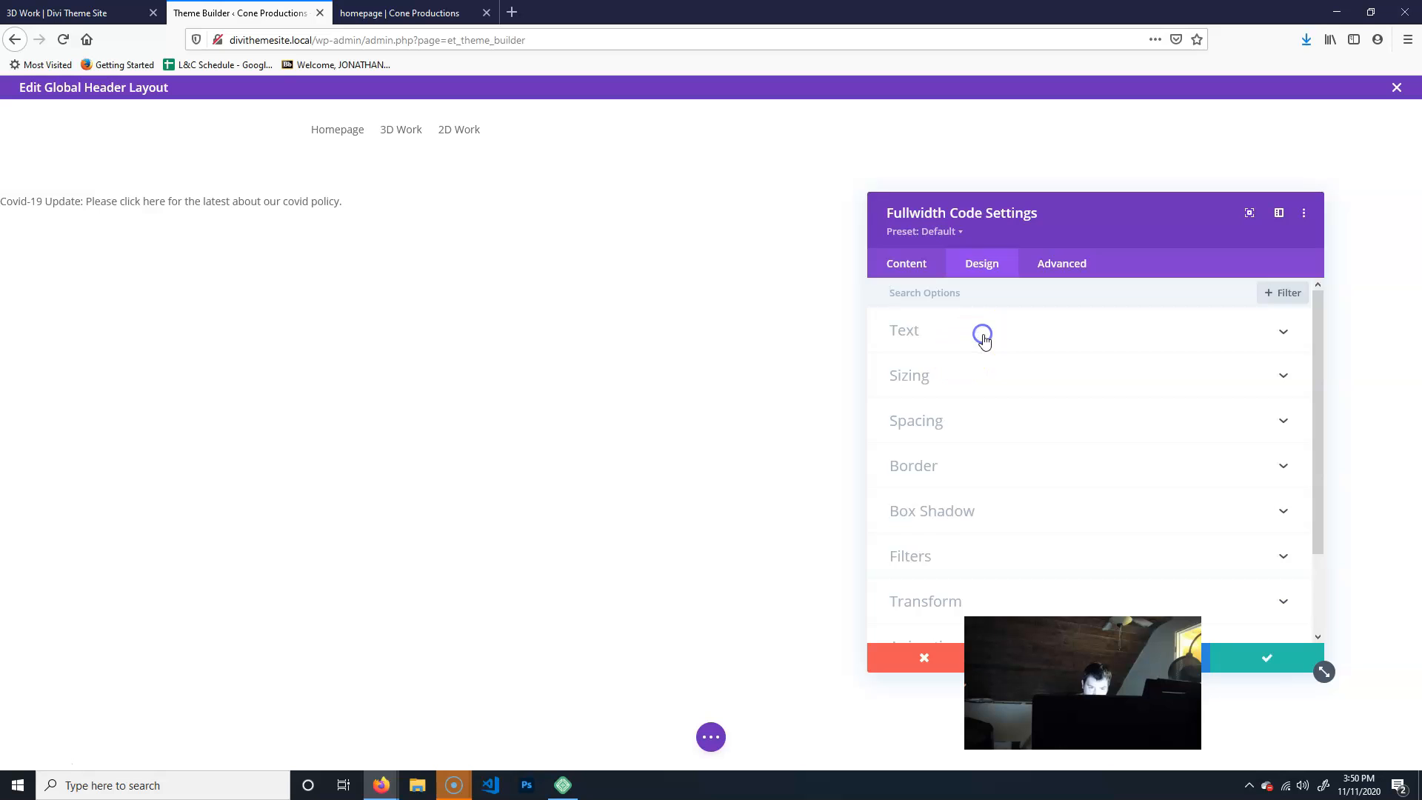
{"action": "left_click", "coordinate": [981, 332]}
{"action": "left_click", "coordinate": [1035, 398]}
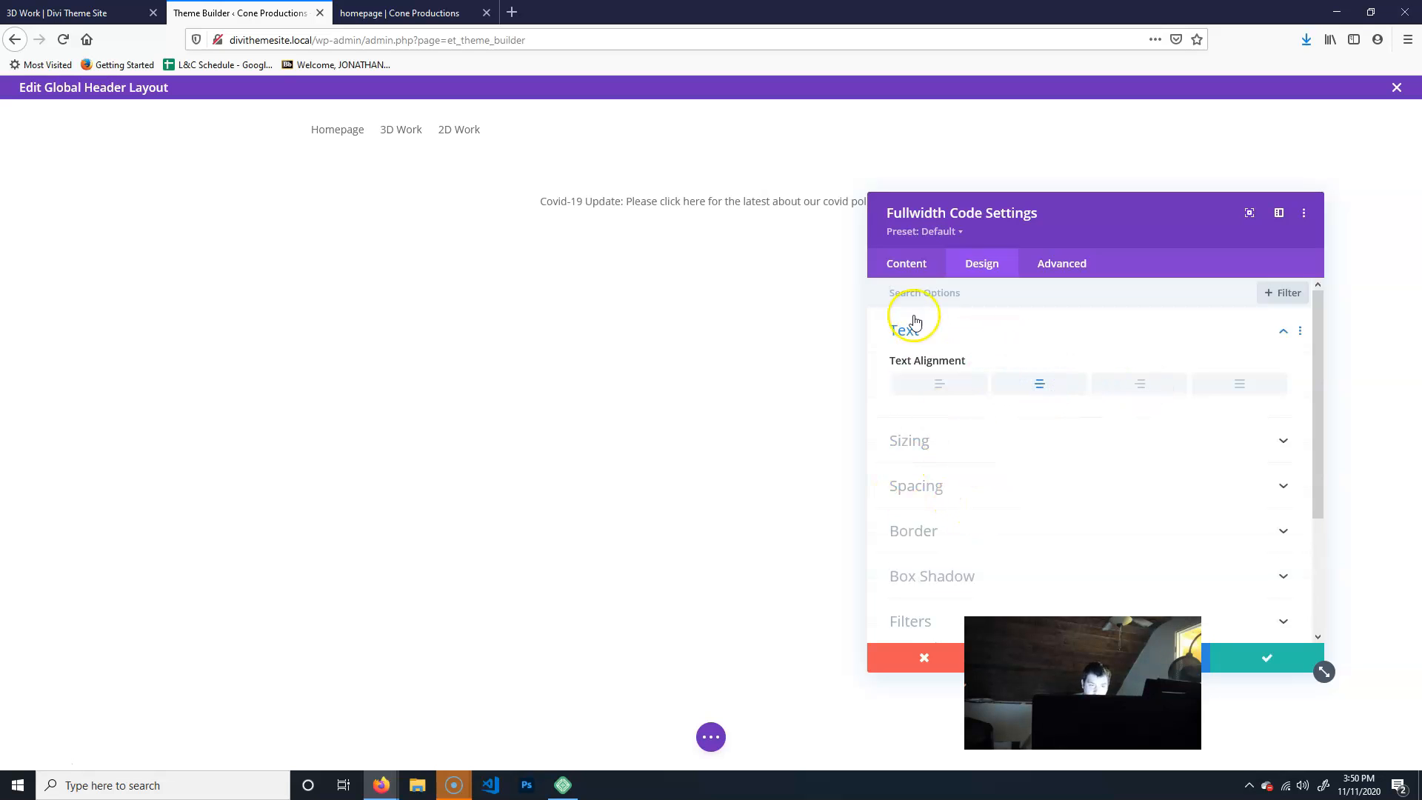
{"action": "left_click", "coordinate": [908, 268]}
{"action": "left_click", "coordinate": [975, 423]}
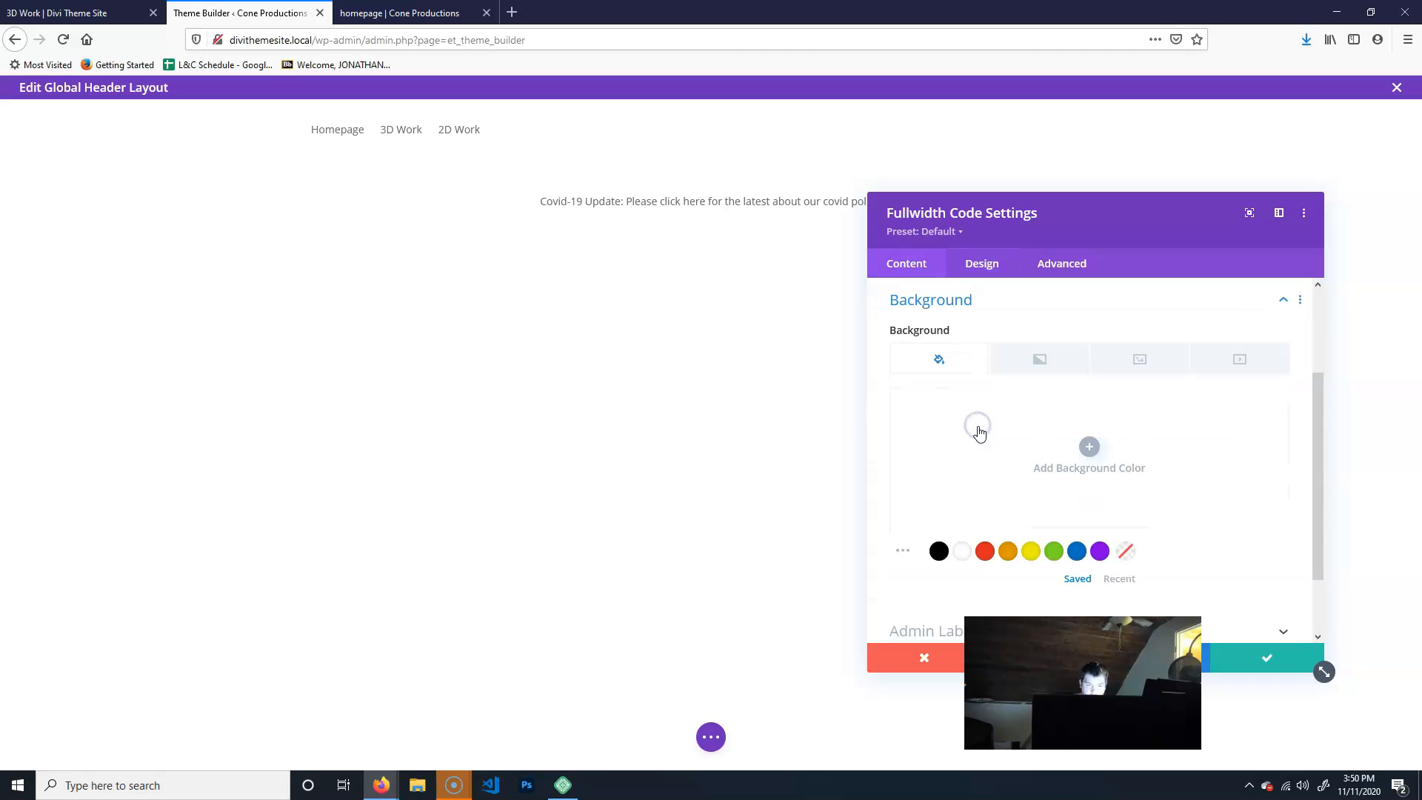
{"action": "left_click", "coordinate": [986, 550]}
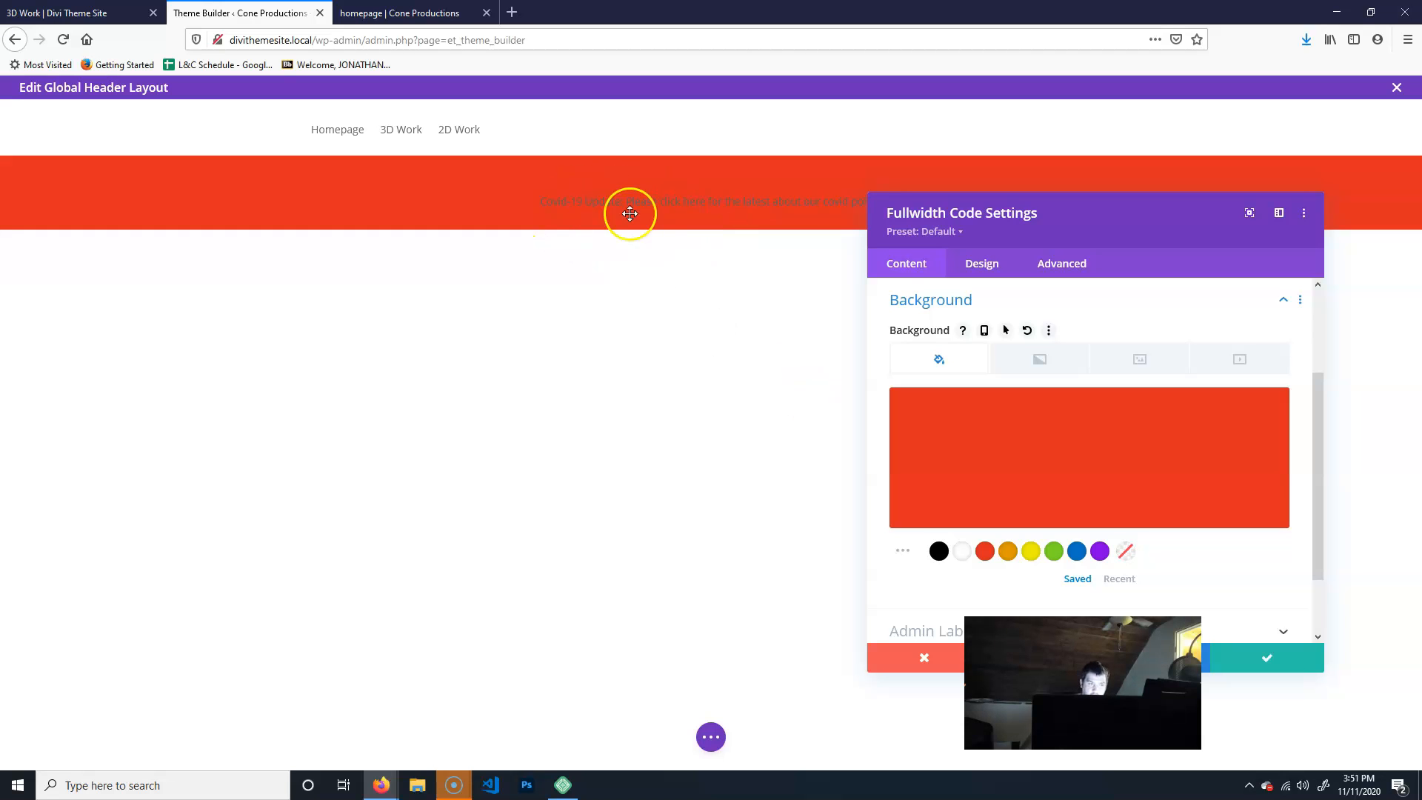
- Make the Covid notice's text white by adding style="color: white;" to the opening paragraph tag in its code
{"action": "scroll", "coordinate": [1082, 506], "scroll_direction": "down", "scroll_amount": 2}
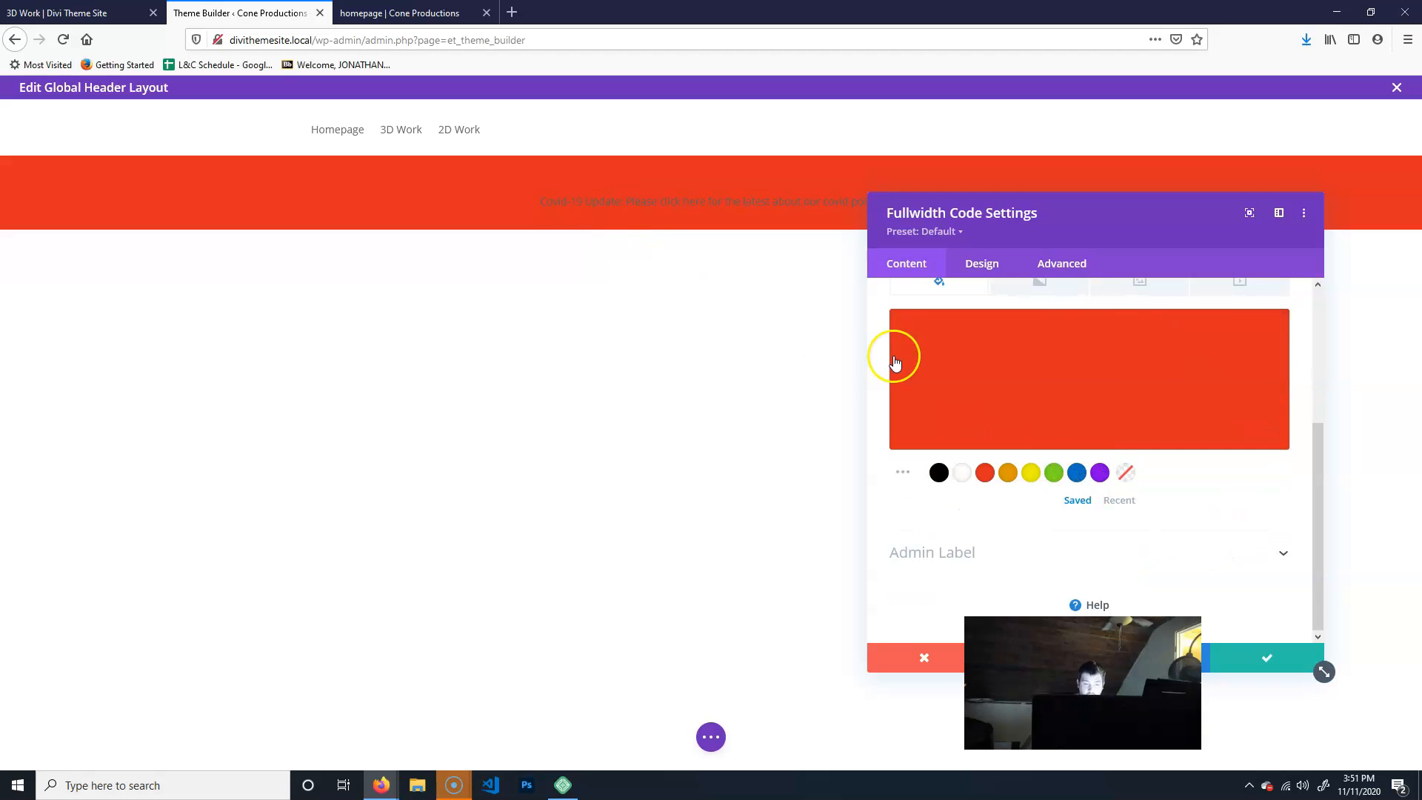
{"action": "left_click", "coordinate": [984, 265]}
{"action": "scroll", "coordinate": [1020, 372], "scroll_direction": "down", "scroll_amount": 3}
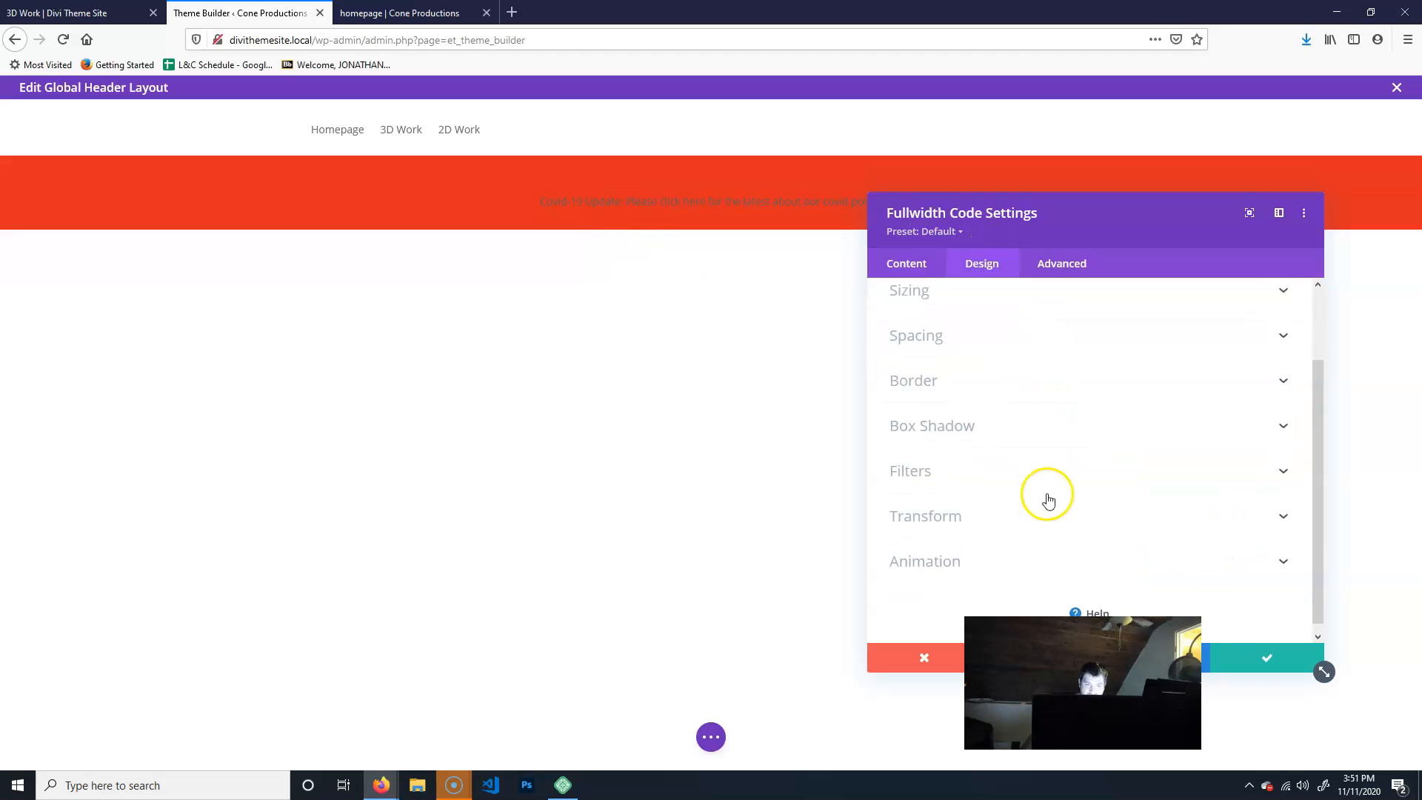
{"action": "scroll", "coordinate": [1048, 499], "scroll_direction": "up", "scroll_amount": 3}
{"action": "left_click", "coordinate": [1058, 268]}
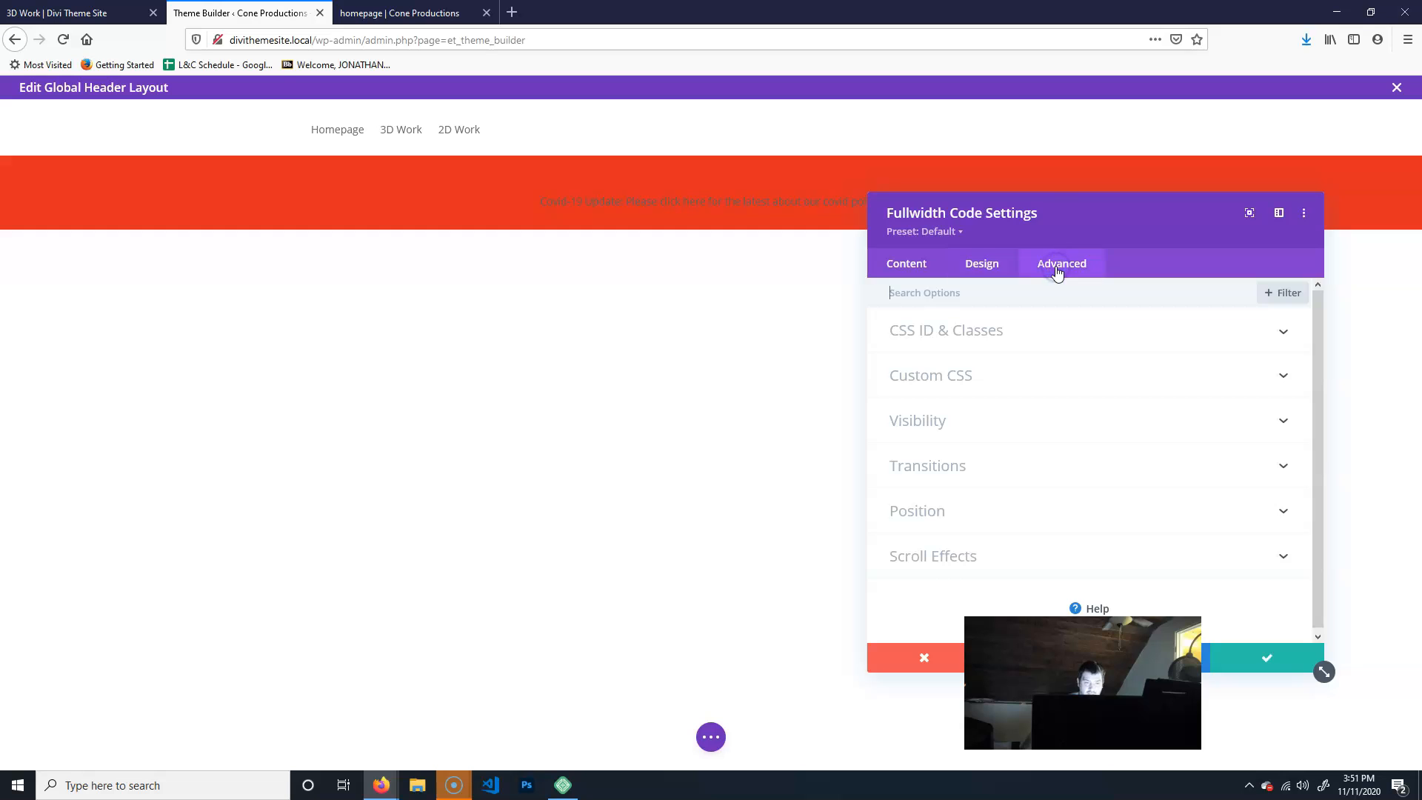
{"action": "left_click", "coordinate": [910, 266]}
{"action": "left_click", "coordinate": [973, 328]}
{"action": "left_click", "coordinate": [931, 385]}
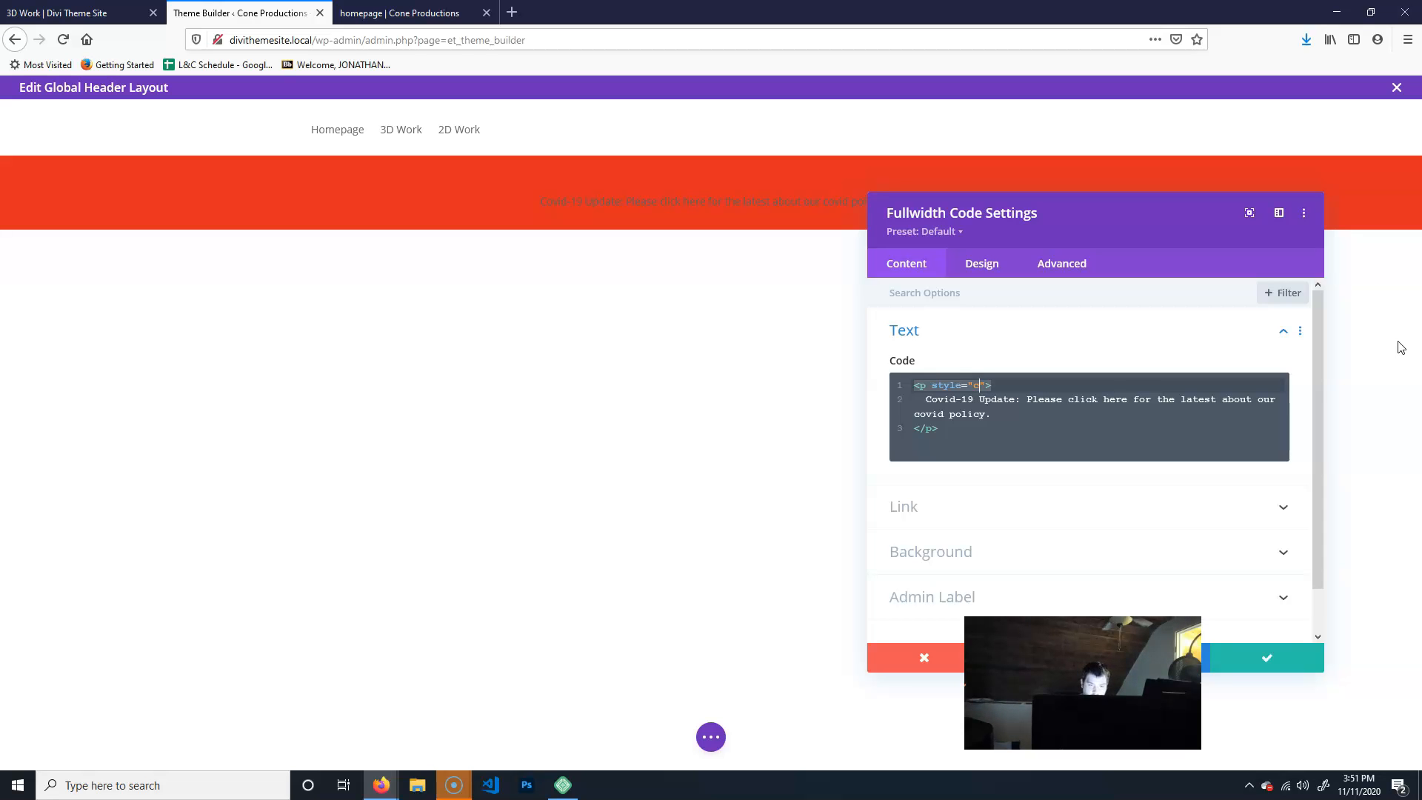
{"action": "type", "text": "ite;"}
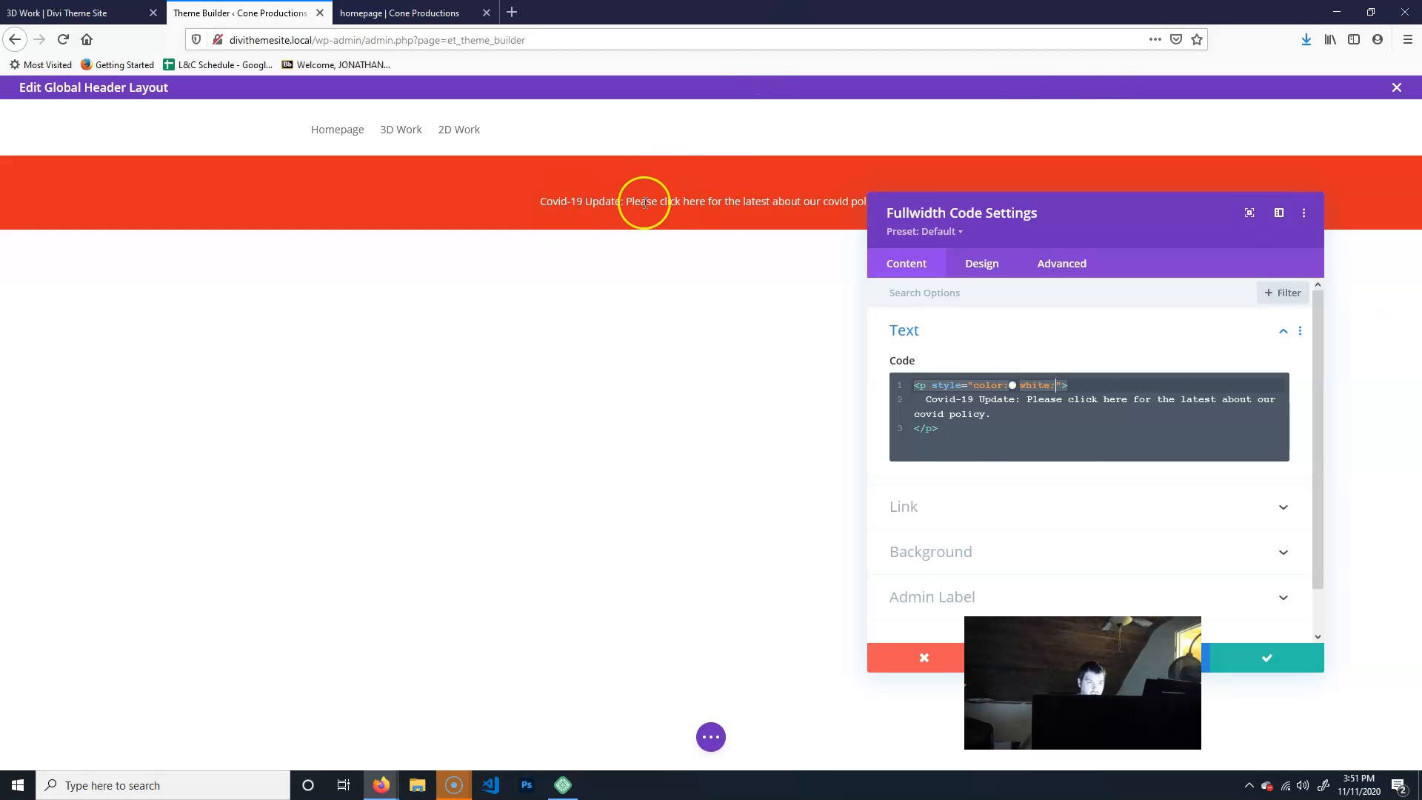
- Search the web for "covid policies" in a new tab and copy the address of the CDC's COVID-19 Guidance: Businesses and Employers page
{"action": "left_click", "coordinate": [1093, 506]}
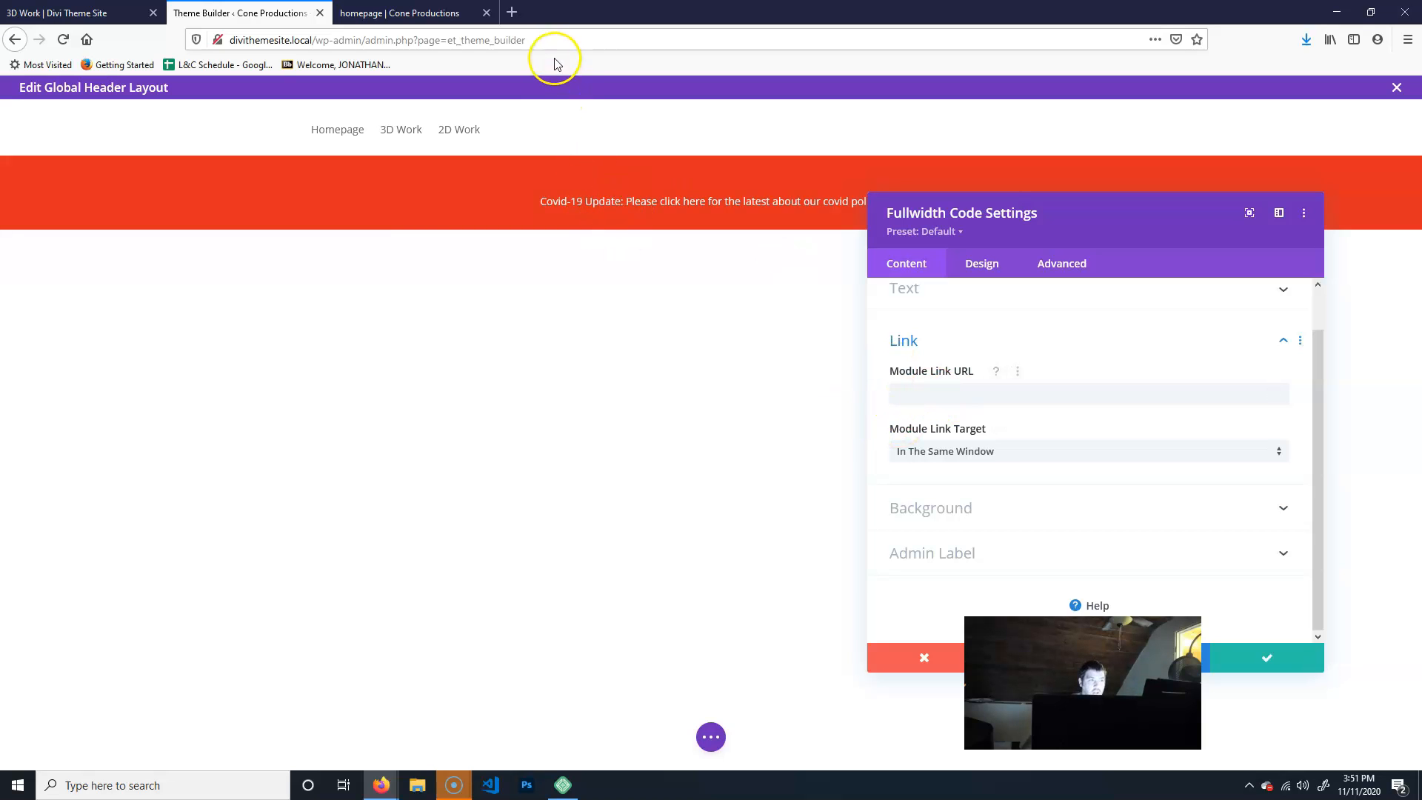
{"action": "left_click", "coordinate": [521, 15]}
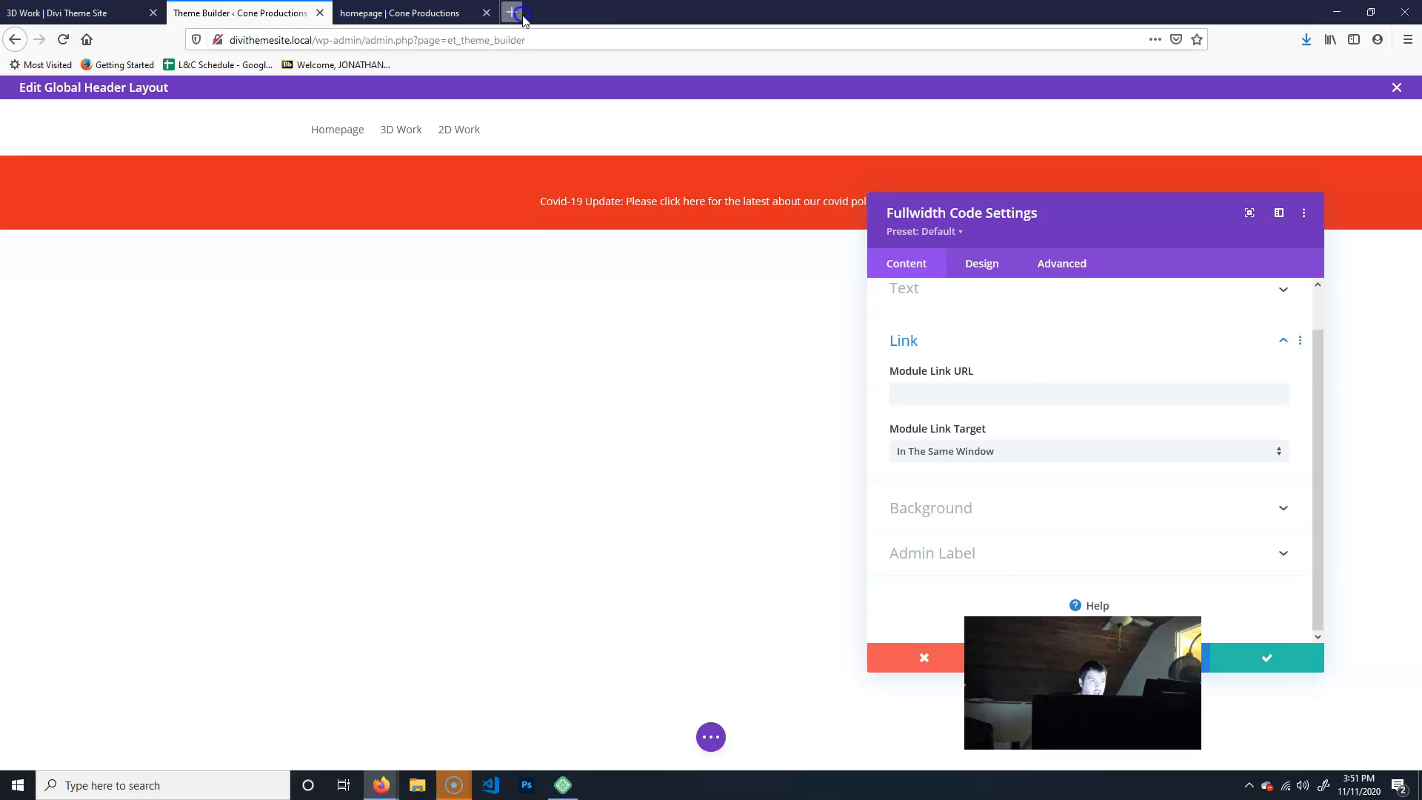
{"action": "left_click", "coordinate": [444, 13]}
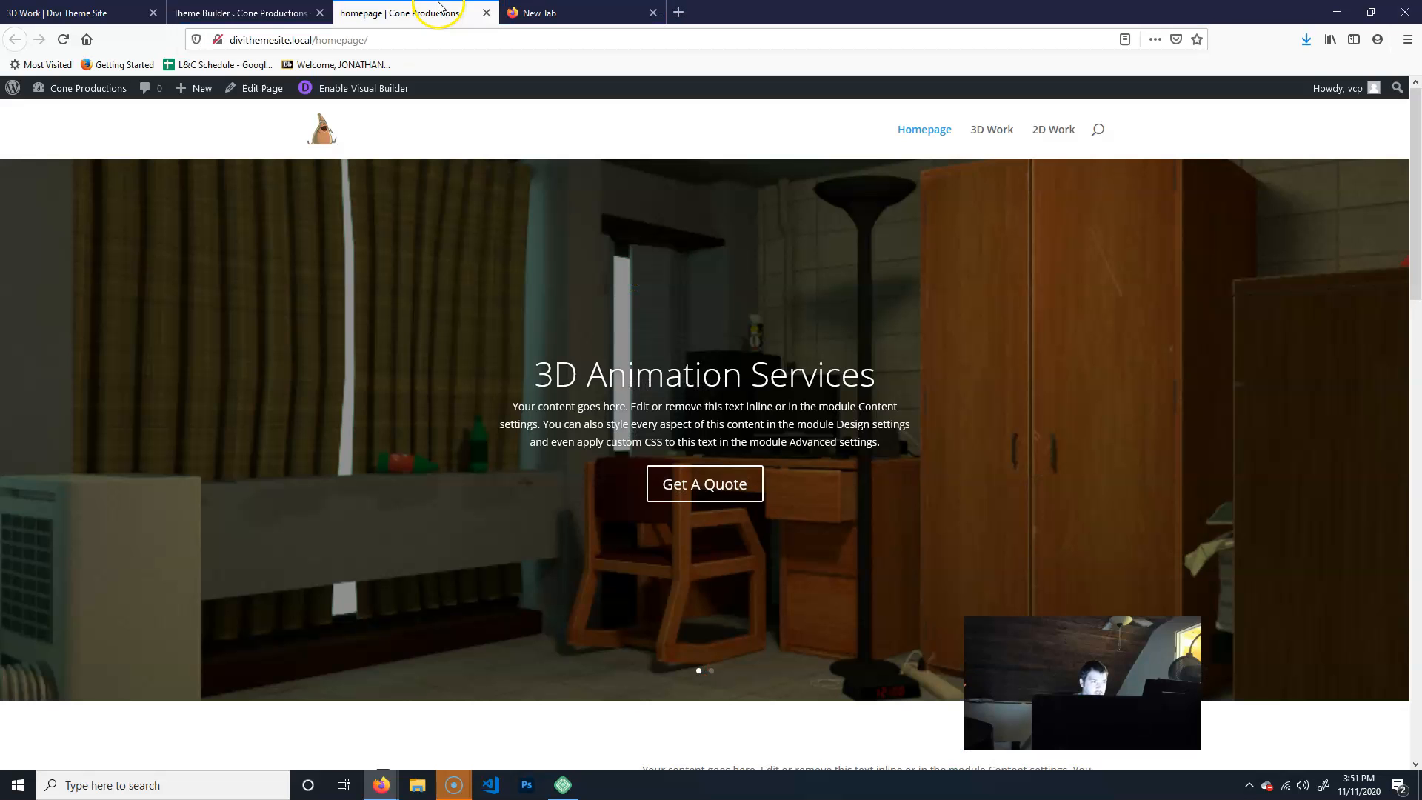
{"action": "left_click", "coordinate": [629, 11]}
{"action": "left_click", "coordinate": [564, 141]}
{"action": "type", "text": "covid policies"}
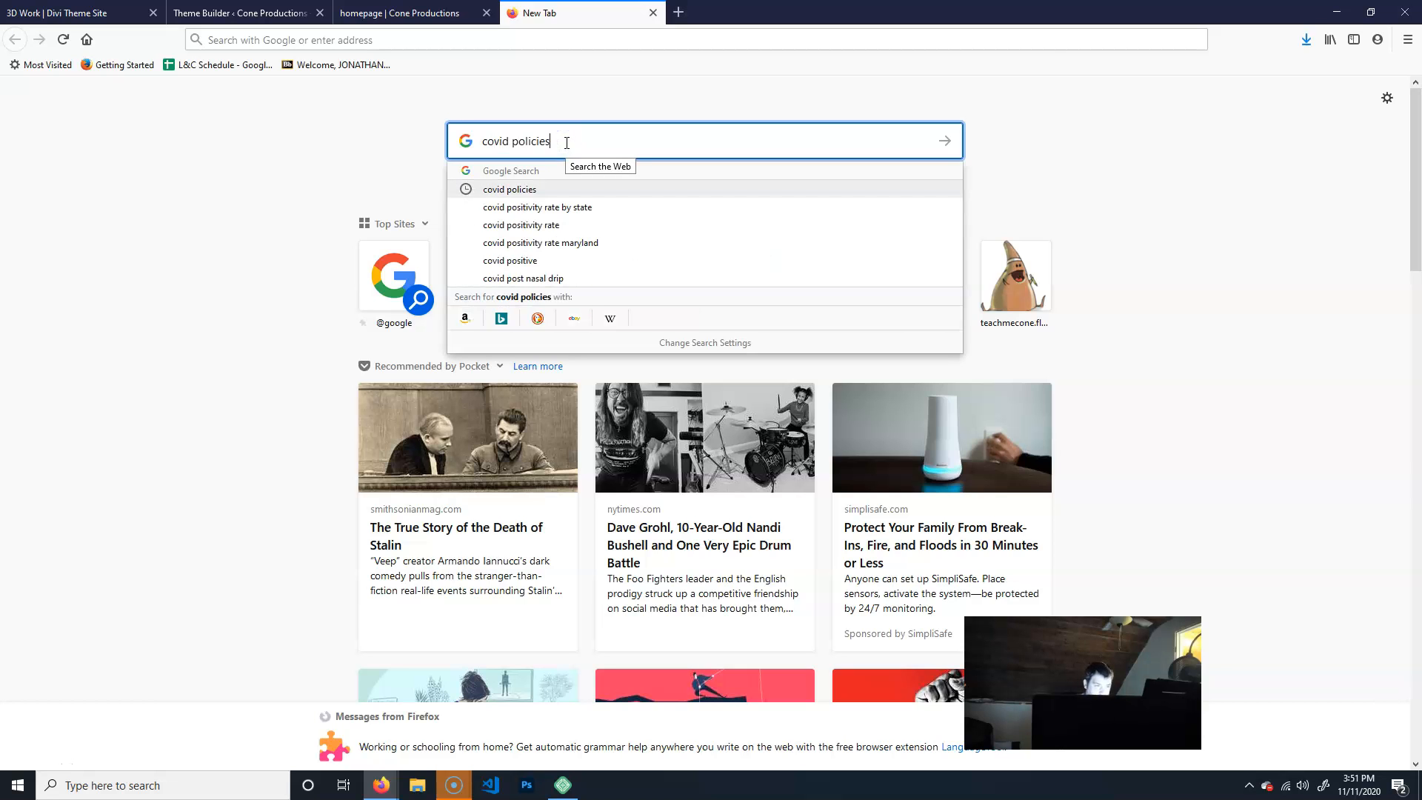
{"action": "key", "text": "Return"}
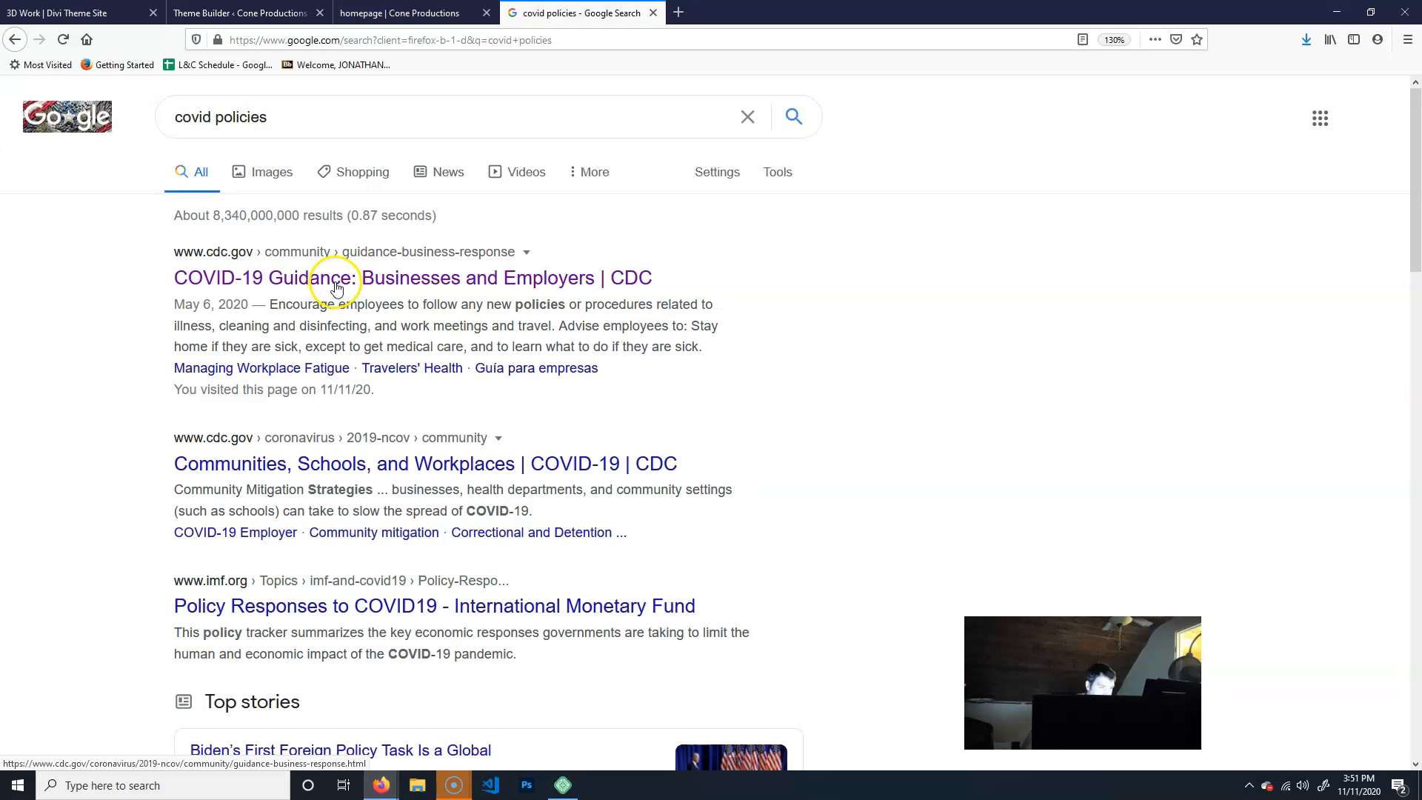
{"action": "left_click", "coordinate": [370, 285]}
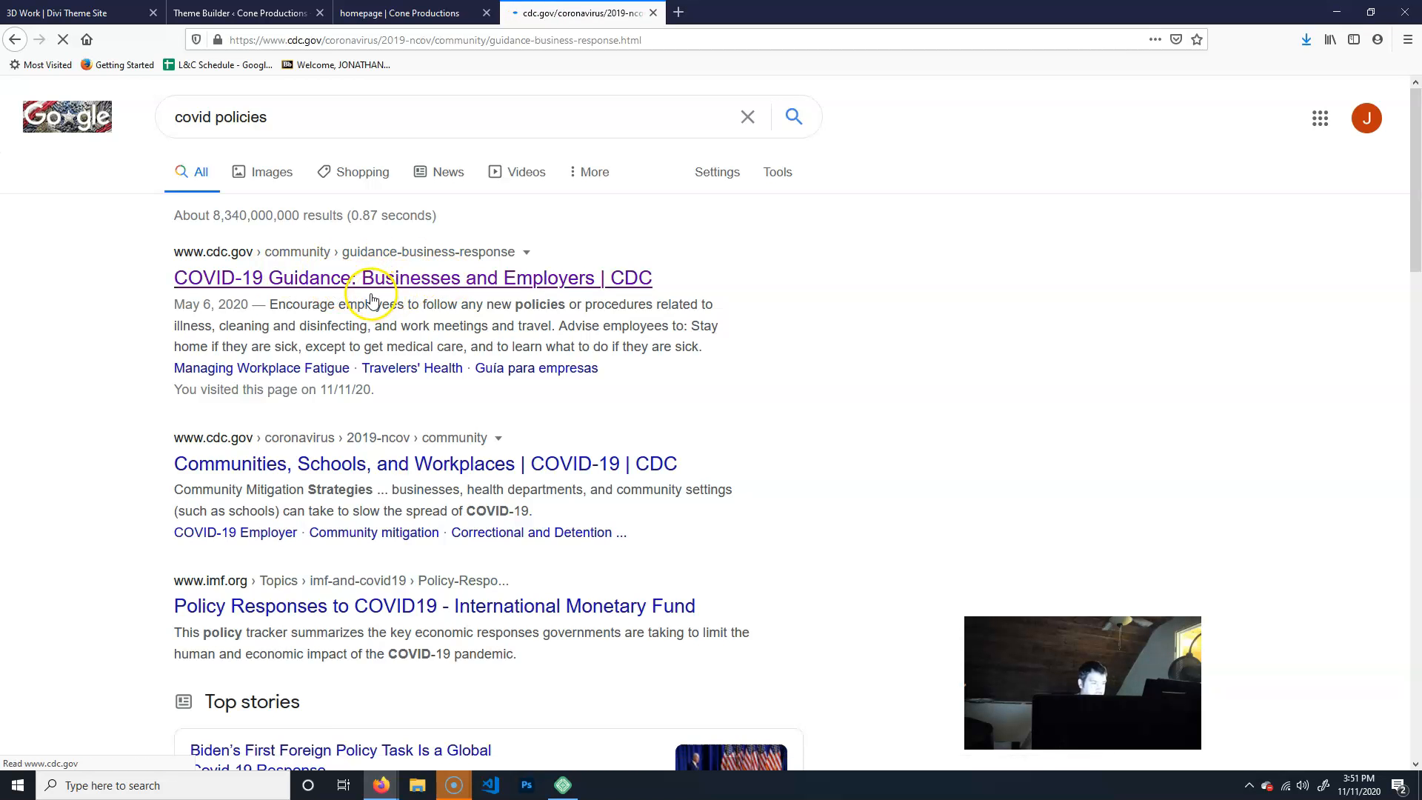
{"action": "left_click", "coordinate": [687, 42]}
{"action": "key", "text": "ctrl+c"}
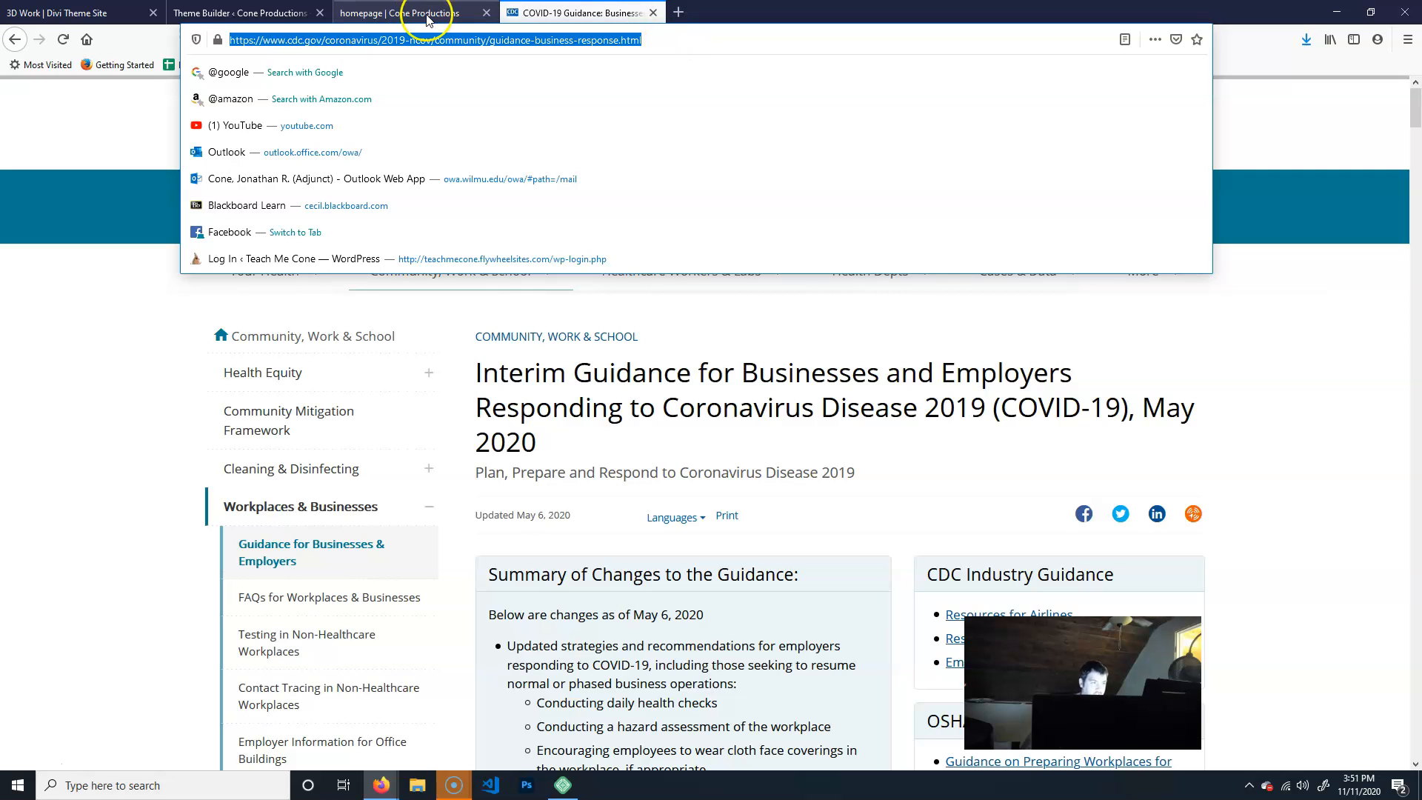
- Set the Covid notice's module link URL to the copied CDC guidance address and save the module settings
{"action": "left_click", "coordinate": [390, 11]}
{"action": "left_click", "coordinate": [263, 9]}
{"action": "left_click", "coordinate": [928, 393]}
{"action": "key", "text": "ctrl+v"}
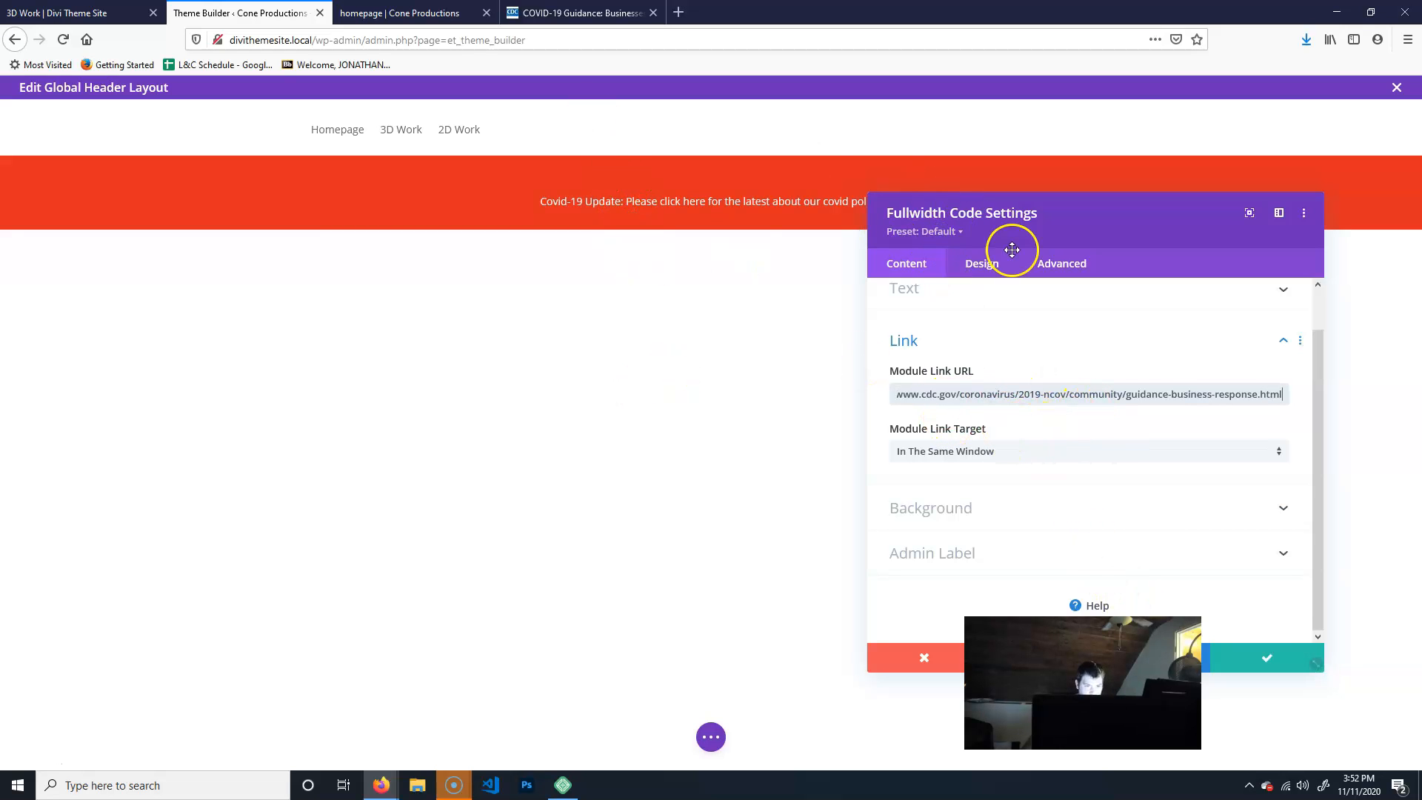
{"action": "left_click", "coordinate": [1269, 659]}
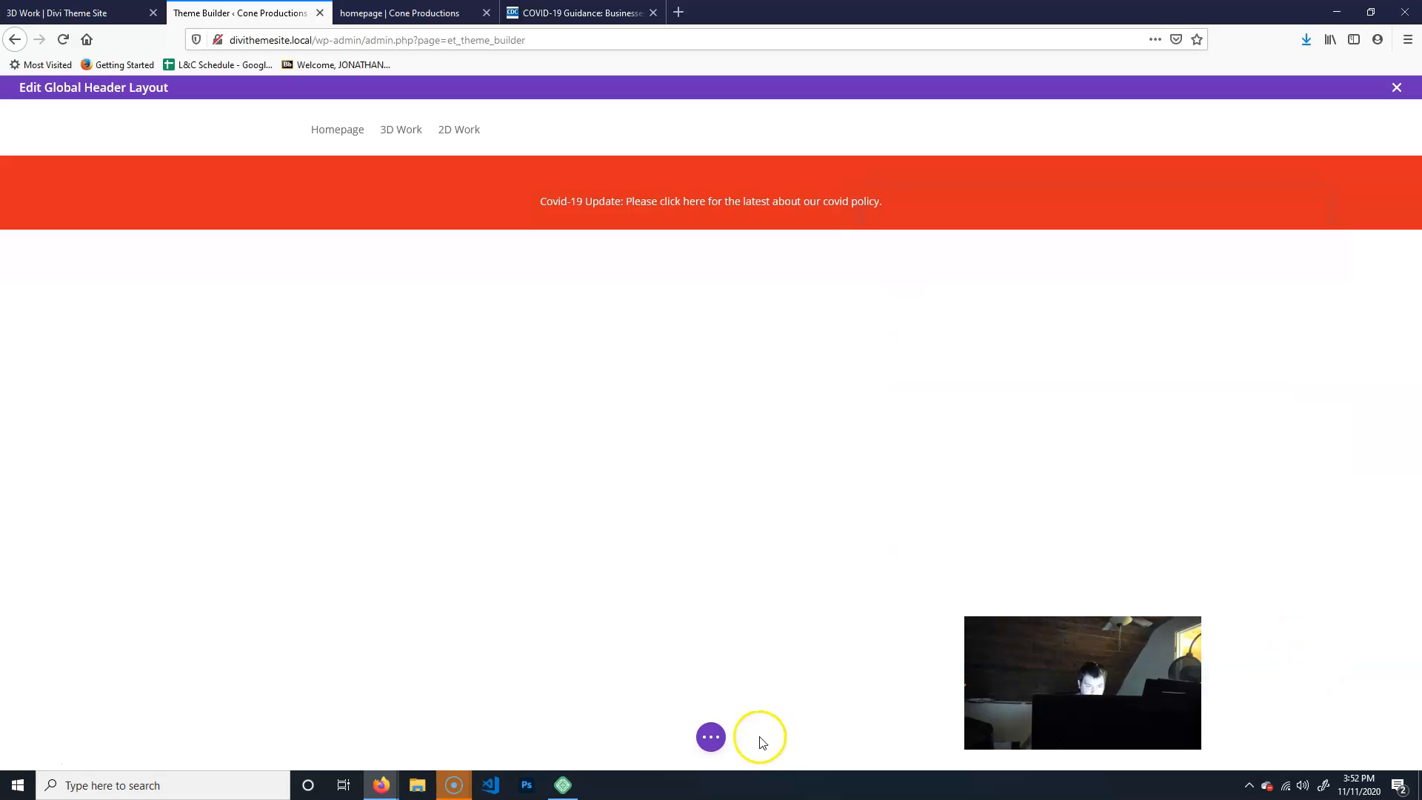
- Exit the global header layout, save the Theme Builder changes, and reload the homepage to check the new header
{"action": "left_click", "coordinate": [712, 740]}
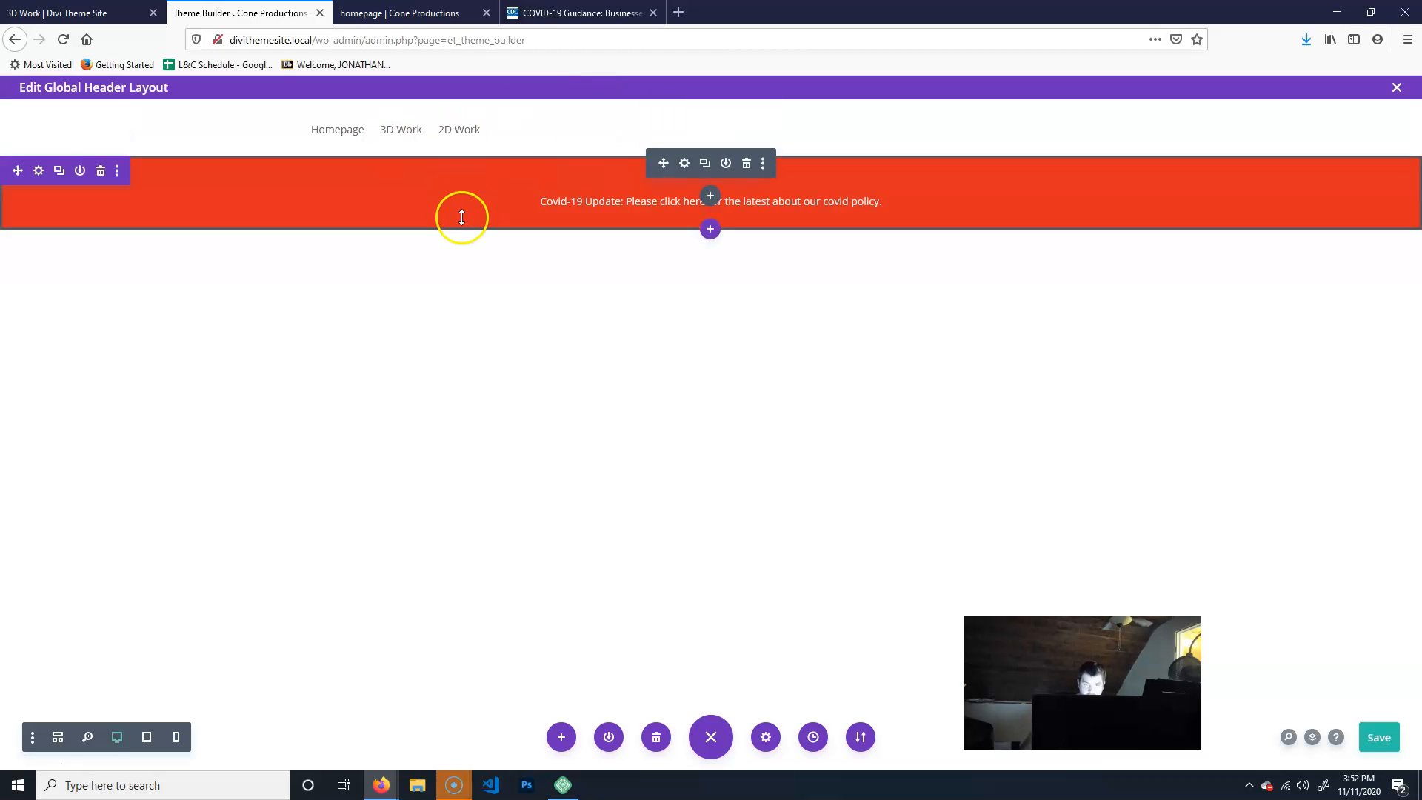
{"action": "left_click", "coordinate": [1397, 90]}
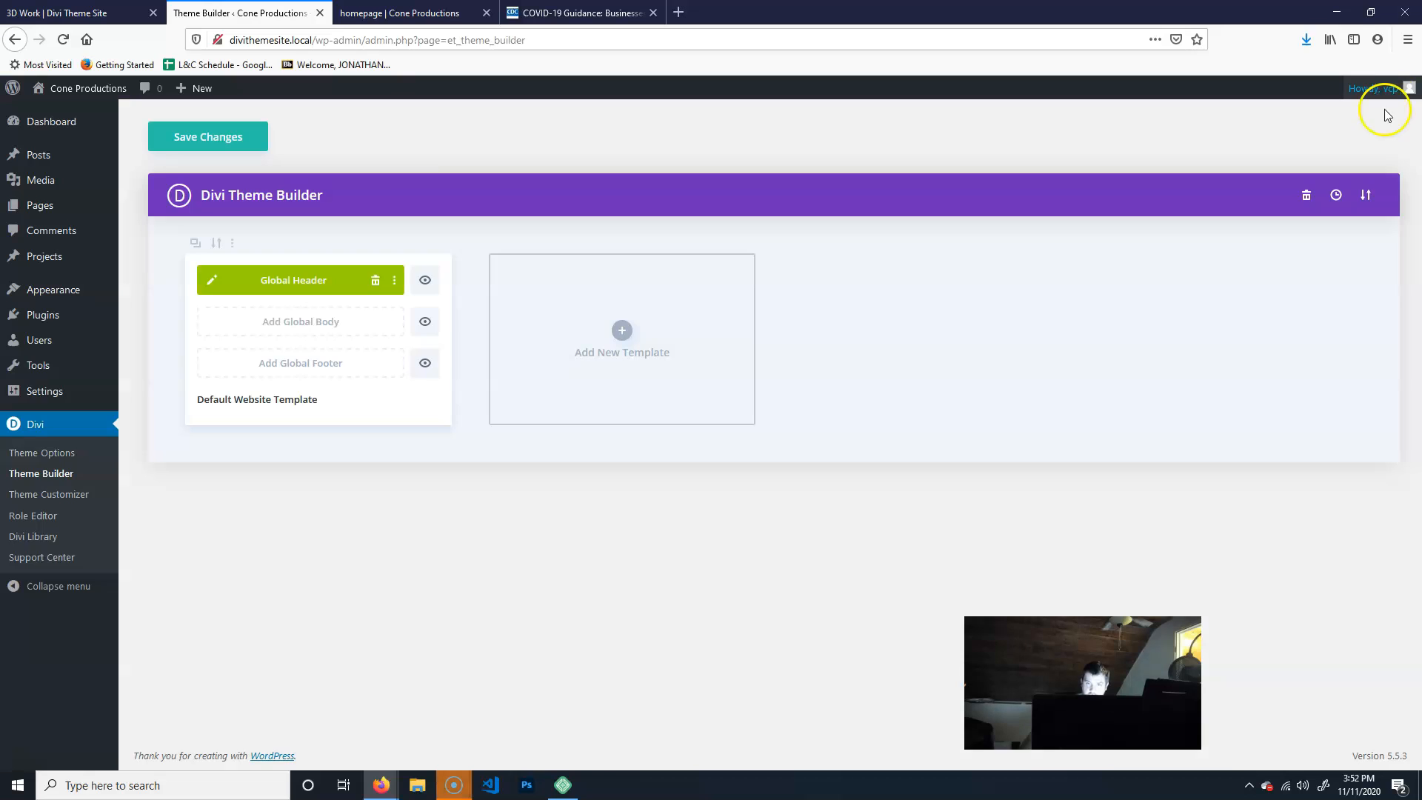
{"action": "left_click", "coordinate": [210, 137]}
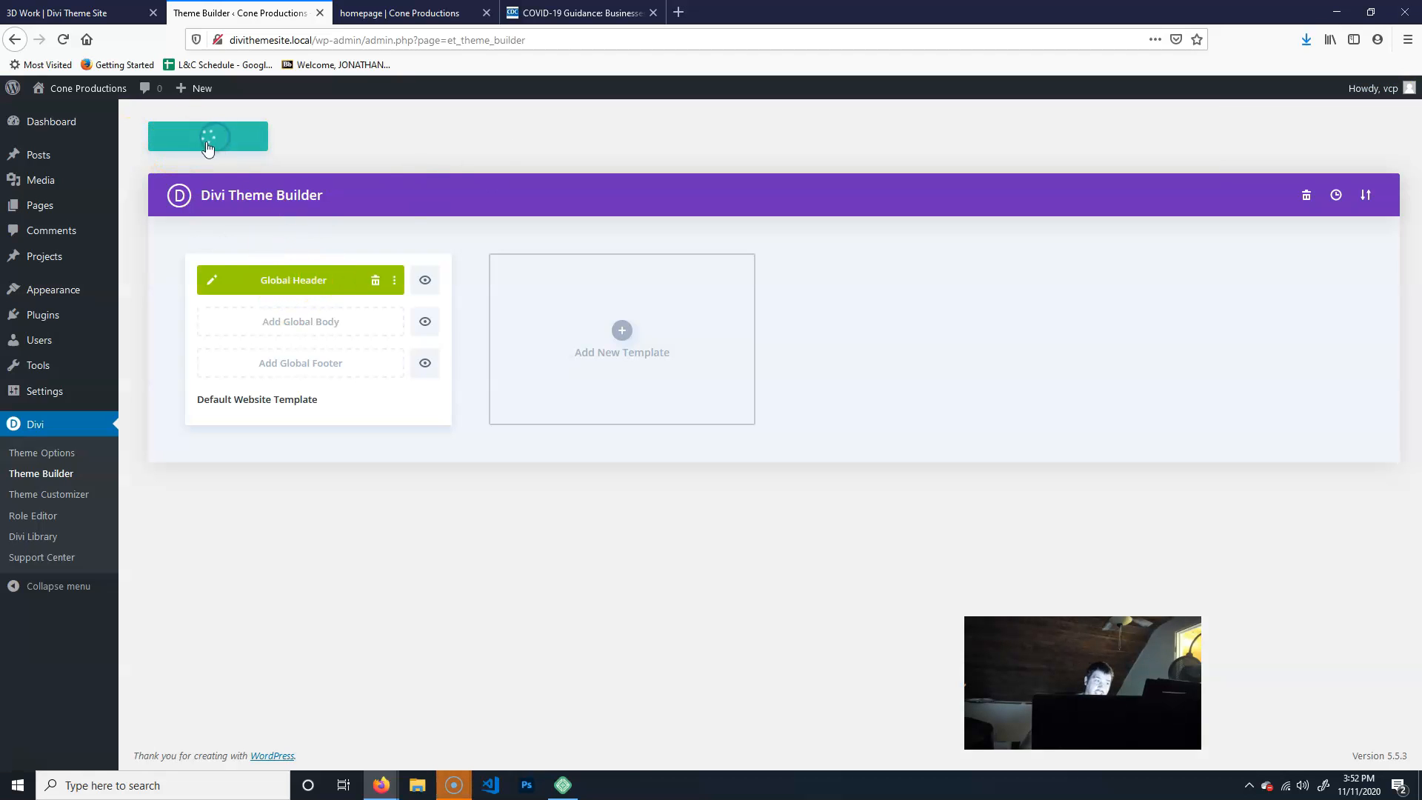
{"action": "left_click", "coordinate": [653, 12]}
{"action": "left_click", "coordinate": [400, 13]}
{"action": "left_click", "coordinate": [63, 39]}
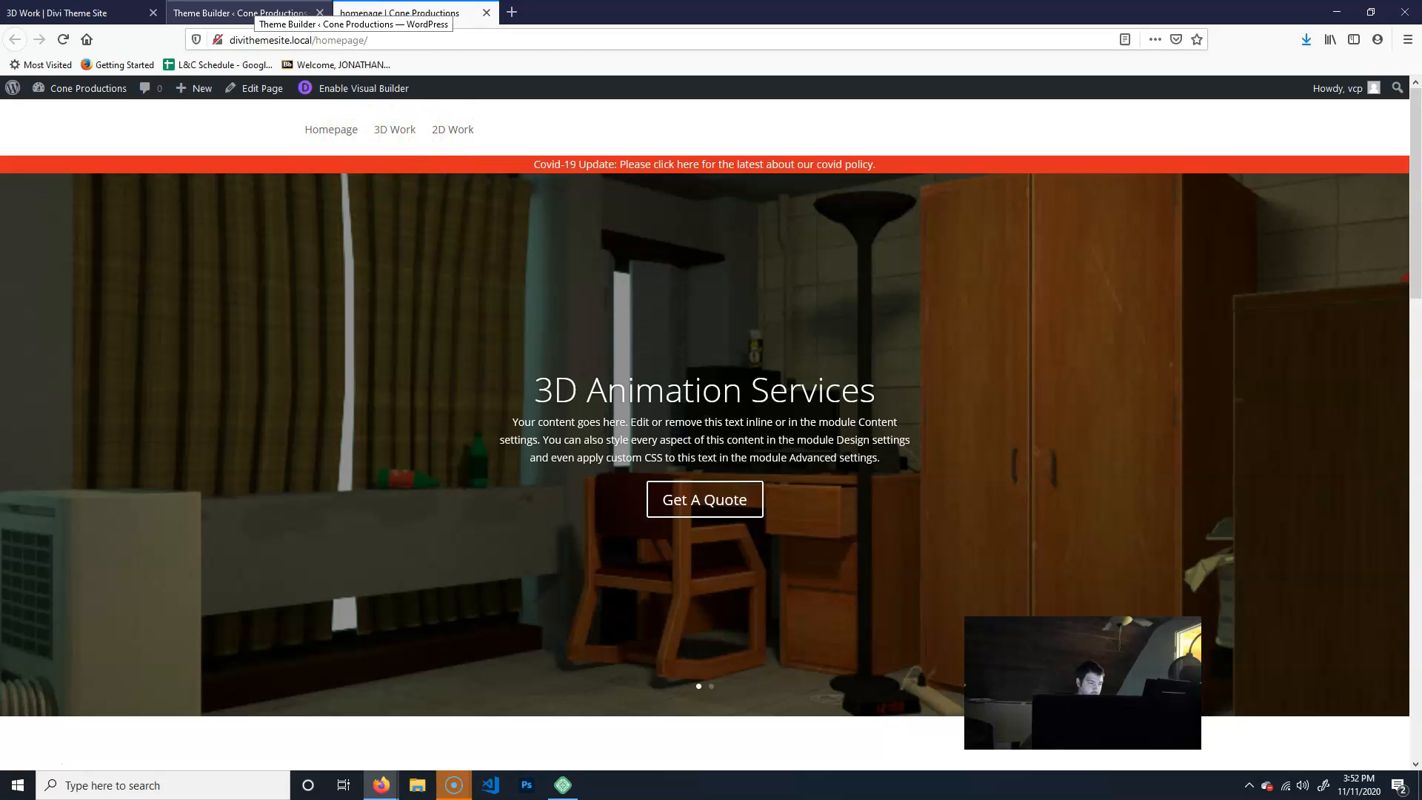
- Reopen the Global Header layout for editing and add the cone character image as the fullwidth menu's logo
{"action": "left_click", "coordinate": [251, 12]}
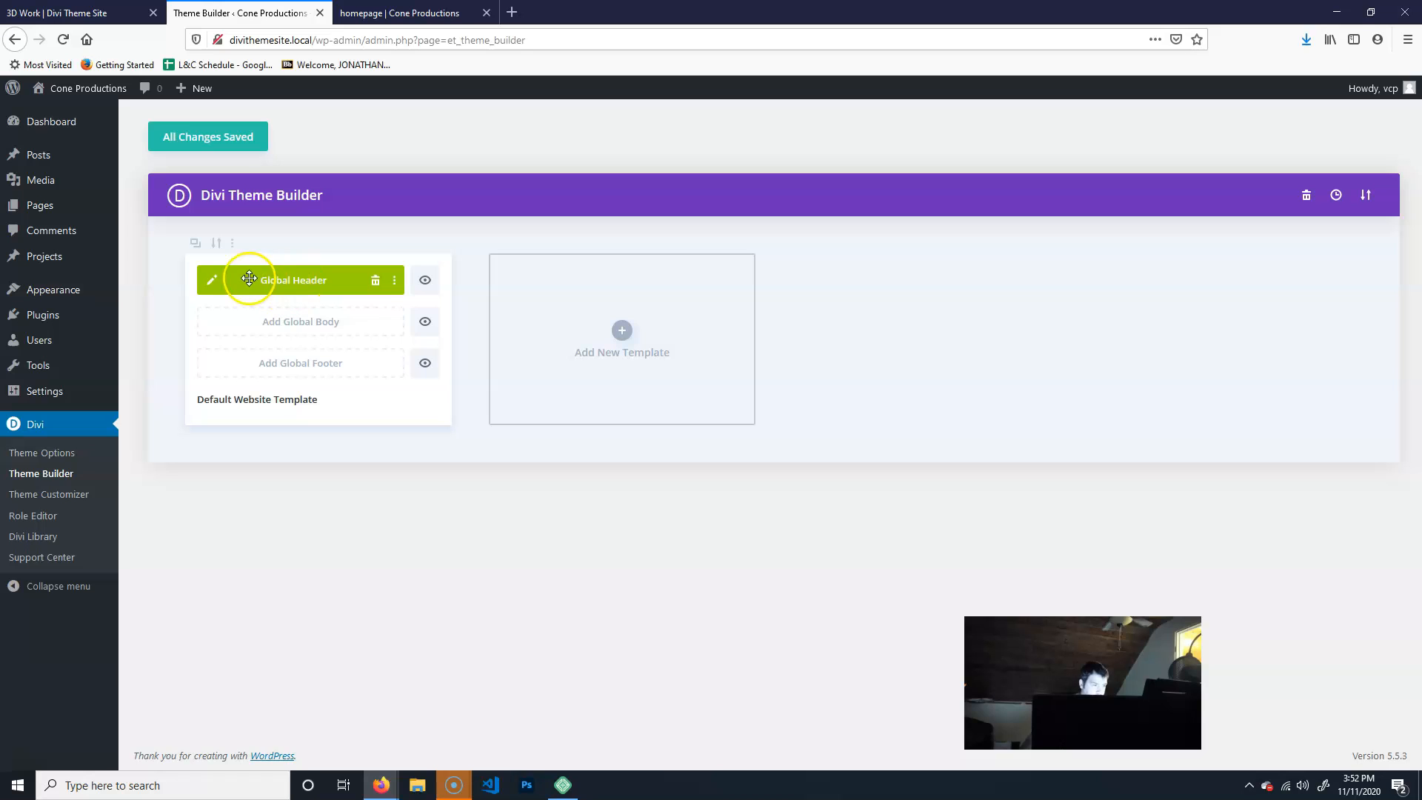
{"action": "left_click", "coordinate": [211, 280]}
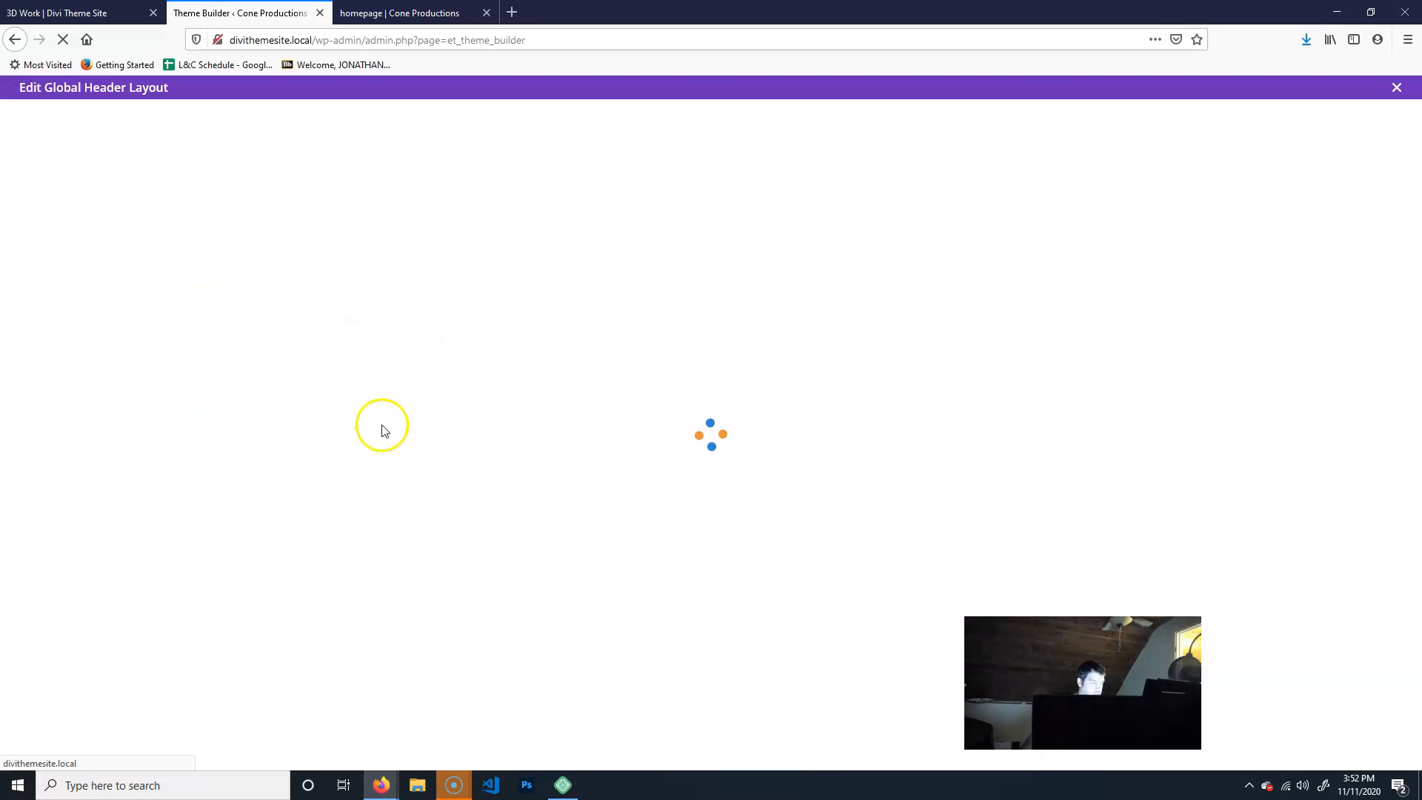
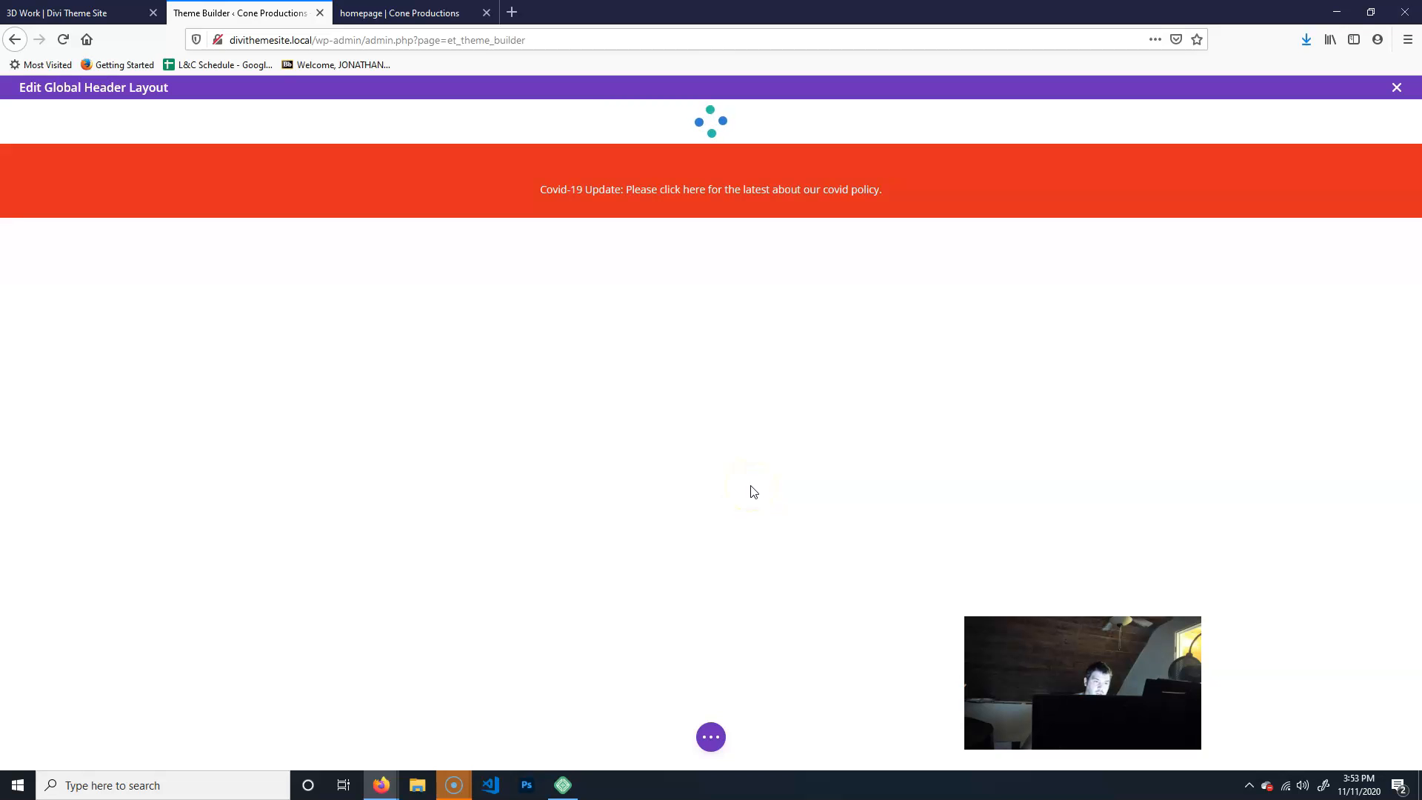
{"action": "left_click", "coordinate": [400, 12]}
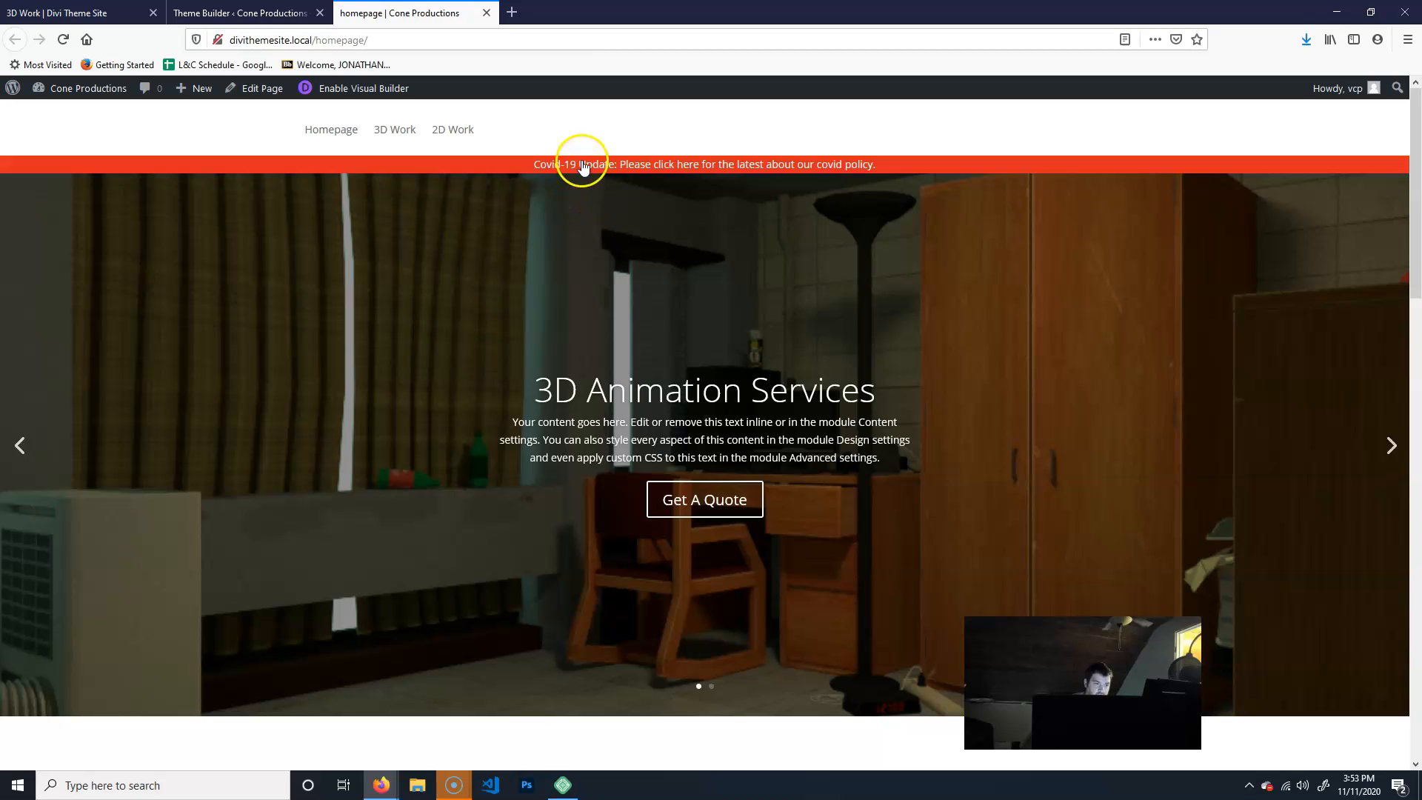
{"action": "key", "text": "ctrl+shift+Tab"}
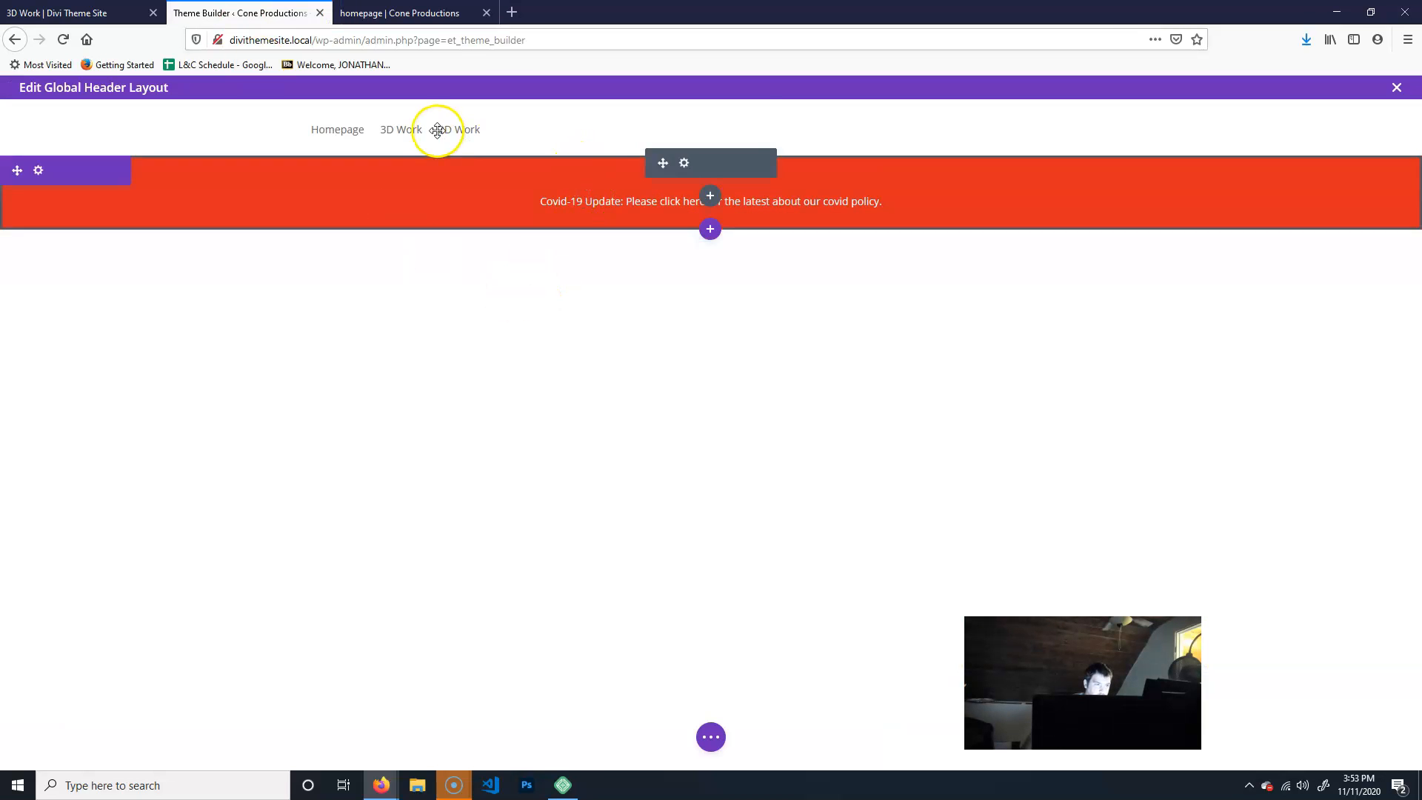
{"action": "left_click", "coordinate": [685, 110]}
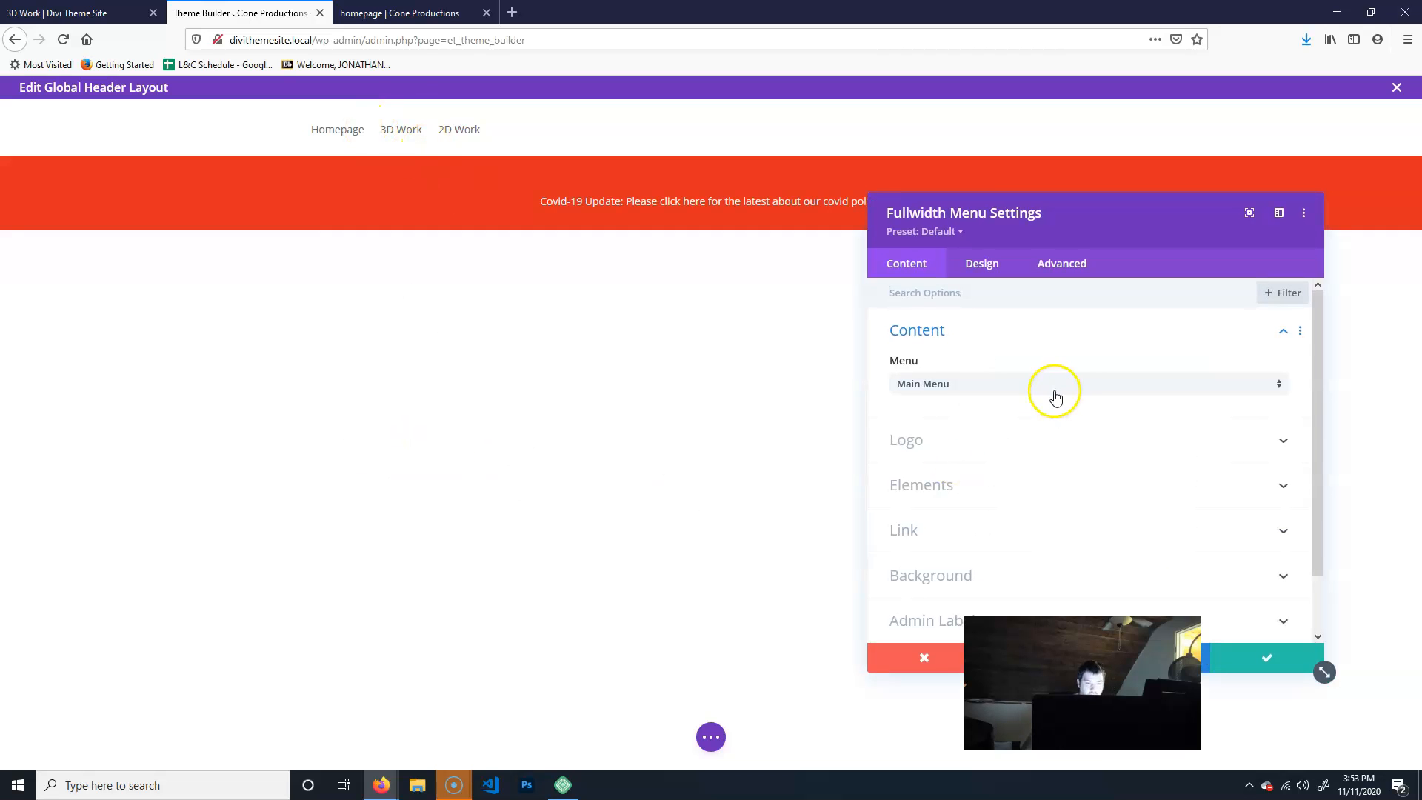
{"action": "left_click", "coordinate": [1010, 444]}
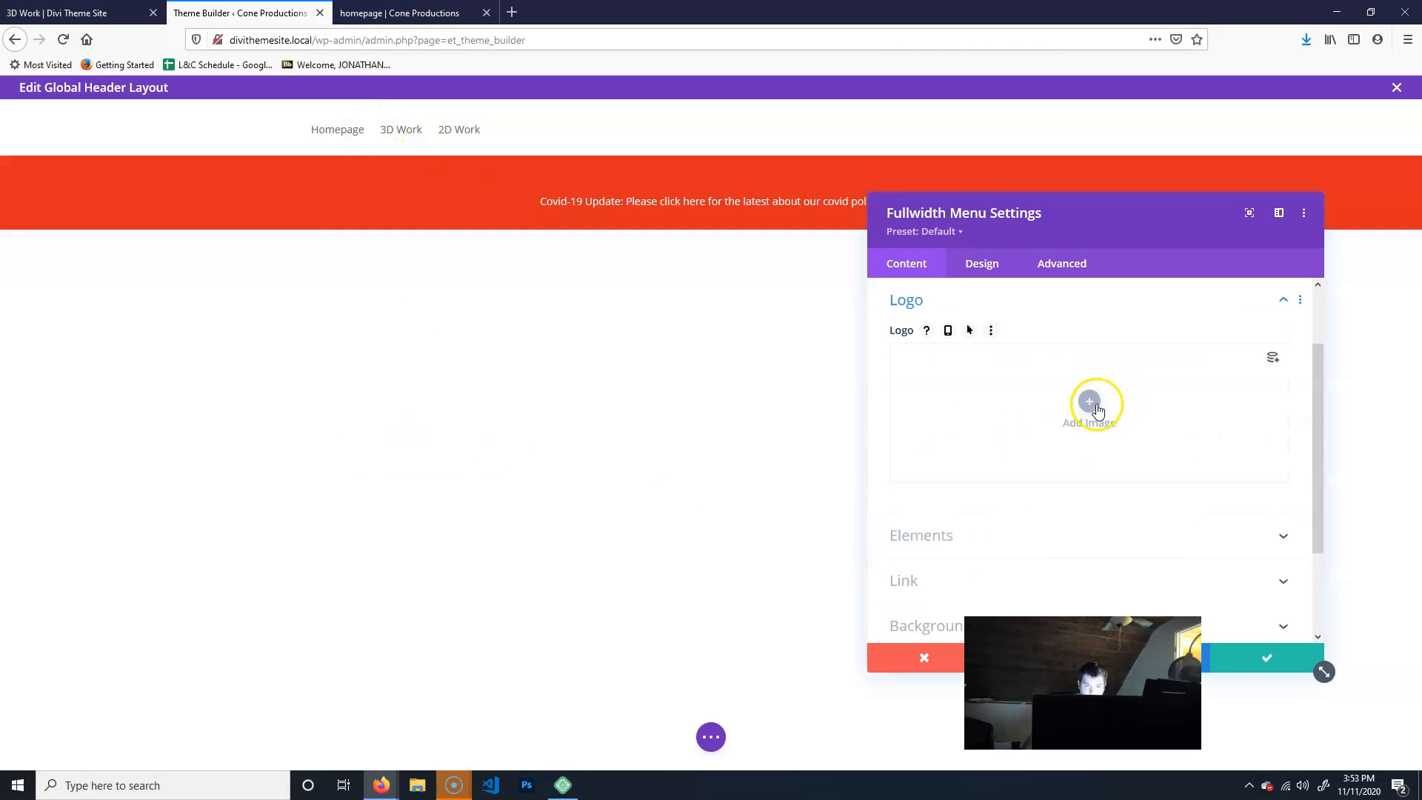
{"action": "left_click", "coordinate": [1091, 401]}
{"action": "left_click", "coordinate": [224, 250]}
{"action": "left_click", "coordinate": [1337, 688]}
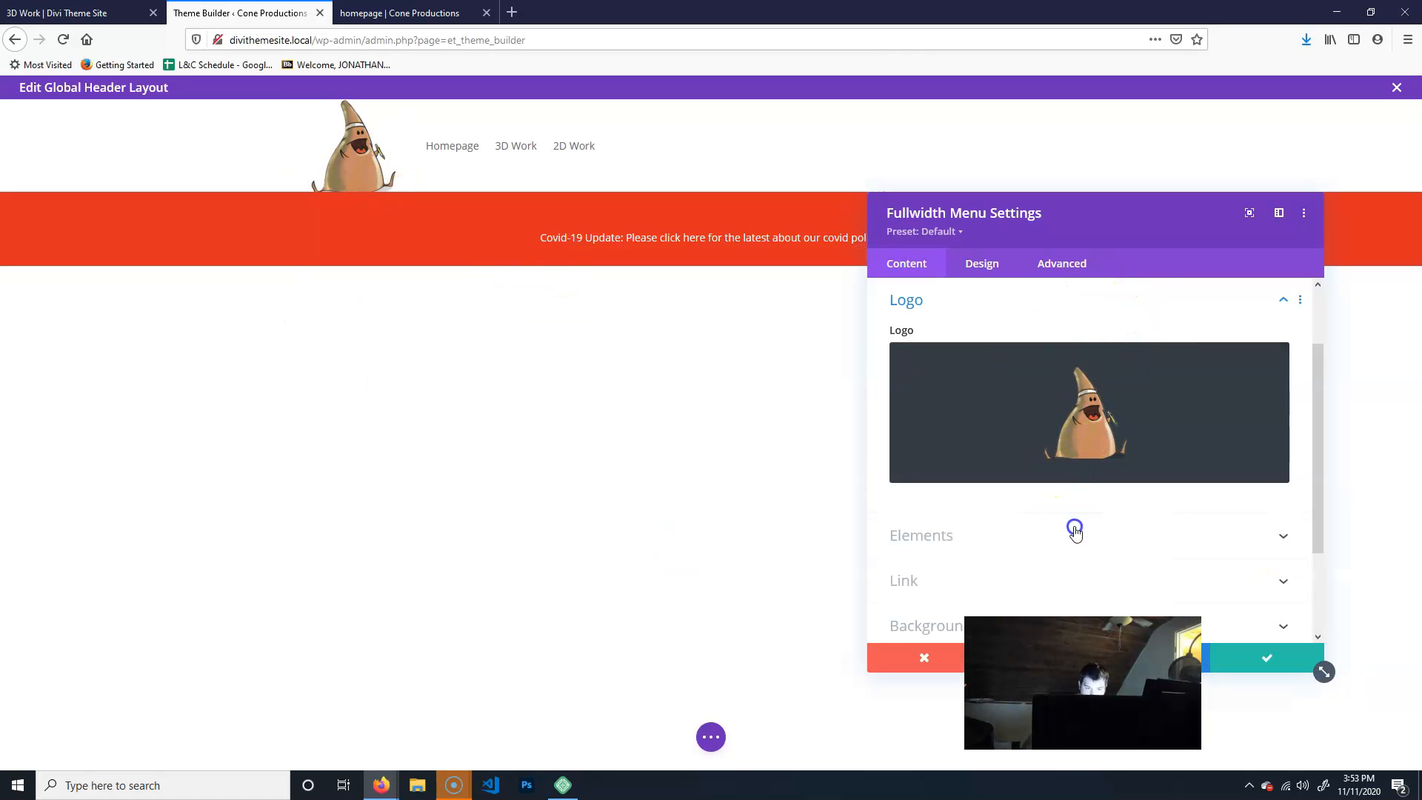
- Turn on the fullwidth menu's search icon to preview it, and turn it off again
{"action": "left_click", "coordinate": [1074, 533]}
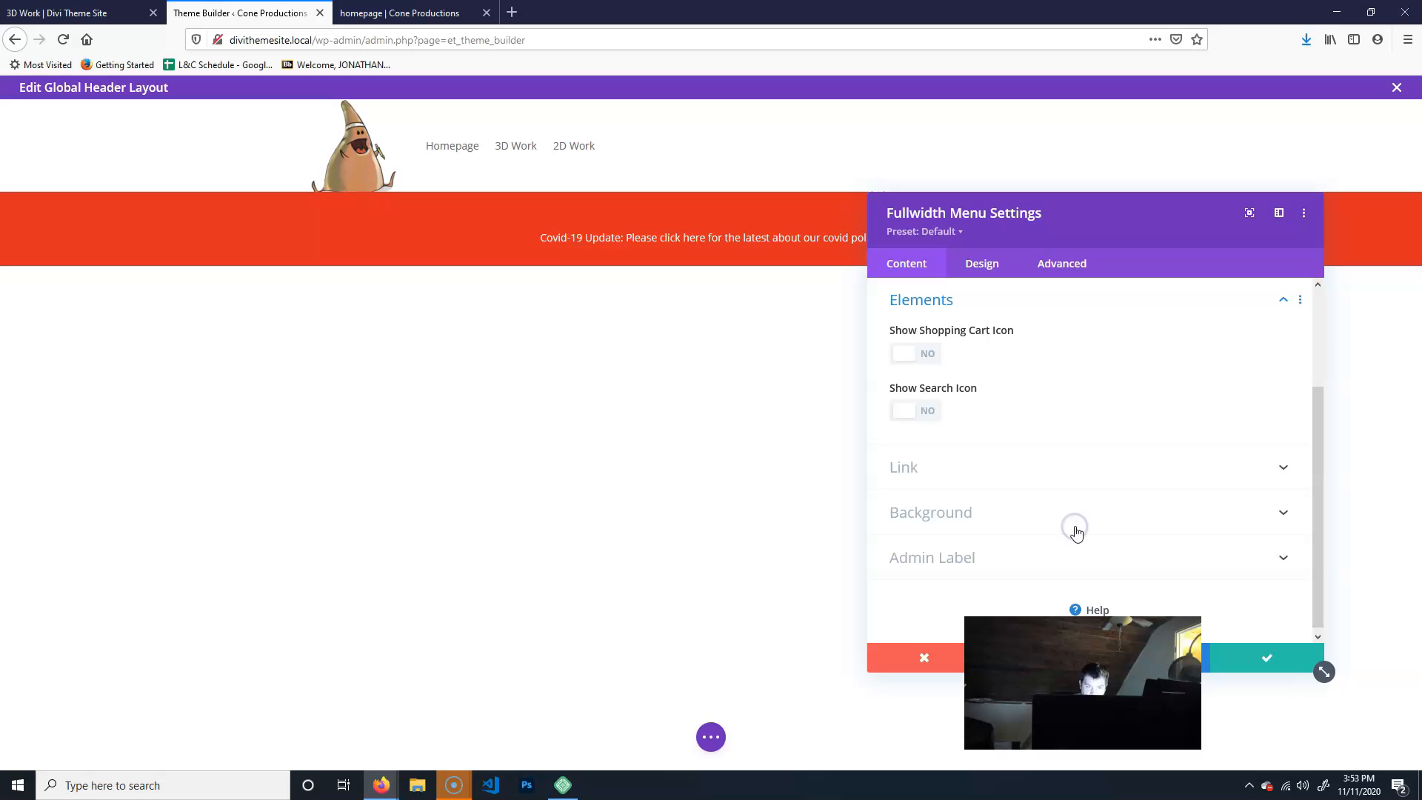
{"action": "left_click", "coordinate": [918, 417]}
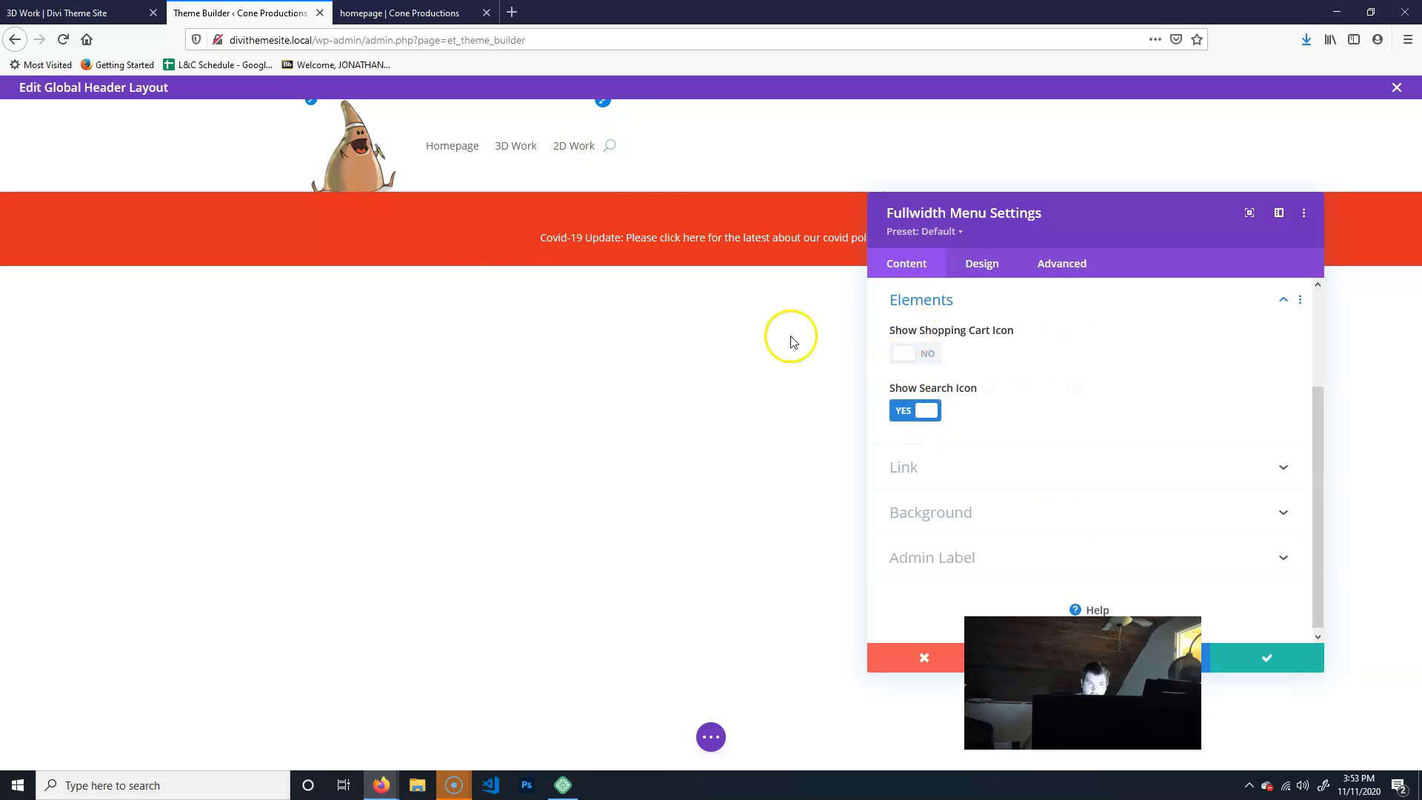
{"action": "left_click", "coordinate": [916, 411]}
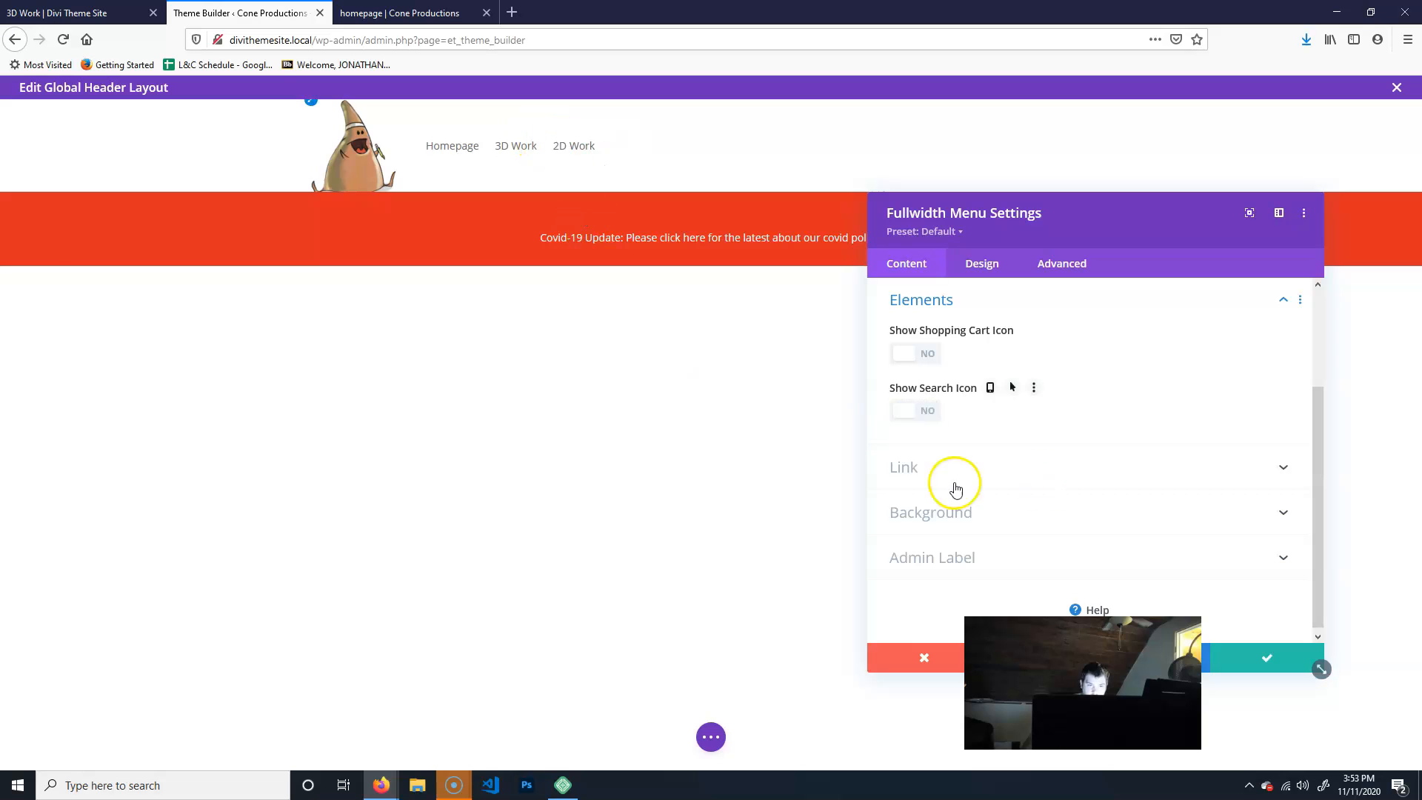
{"action": "left_click", "coordinate": [1082, 469]}
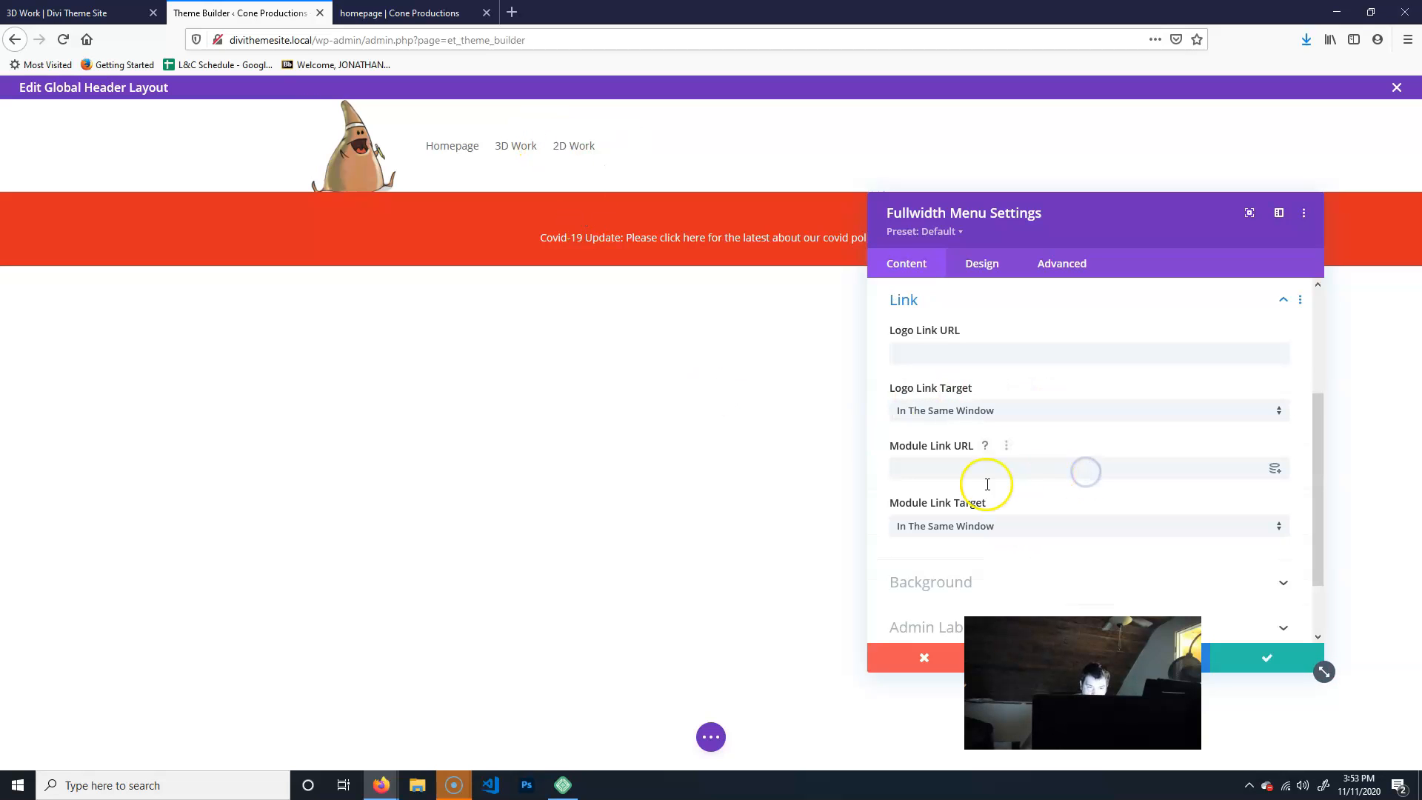
{"action": "scroll", "coordinate": [961, 548], "scroll_direction": "down", "scroll_amount": 2}
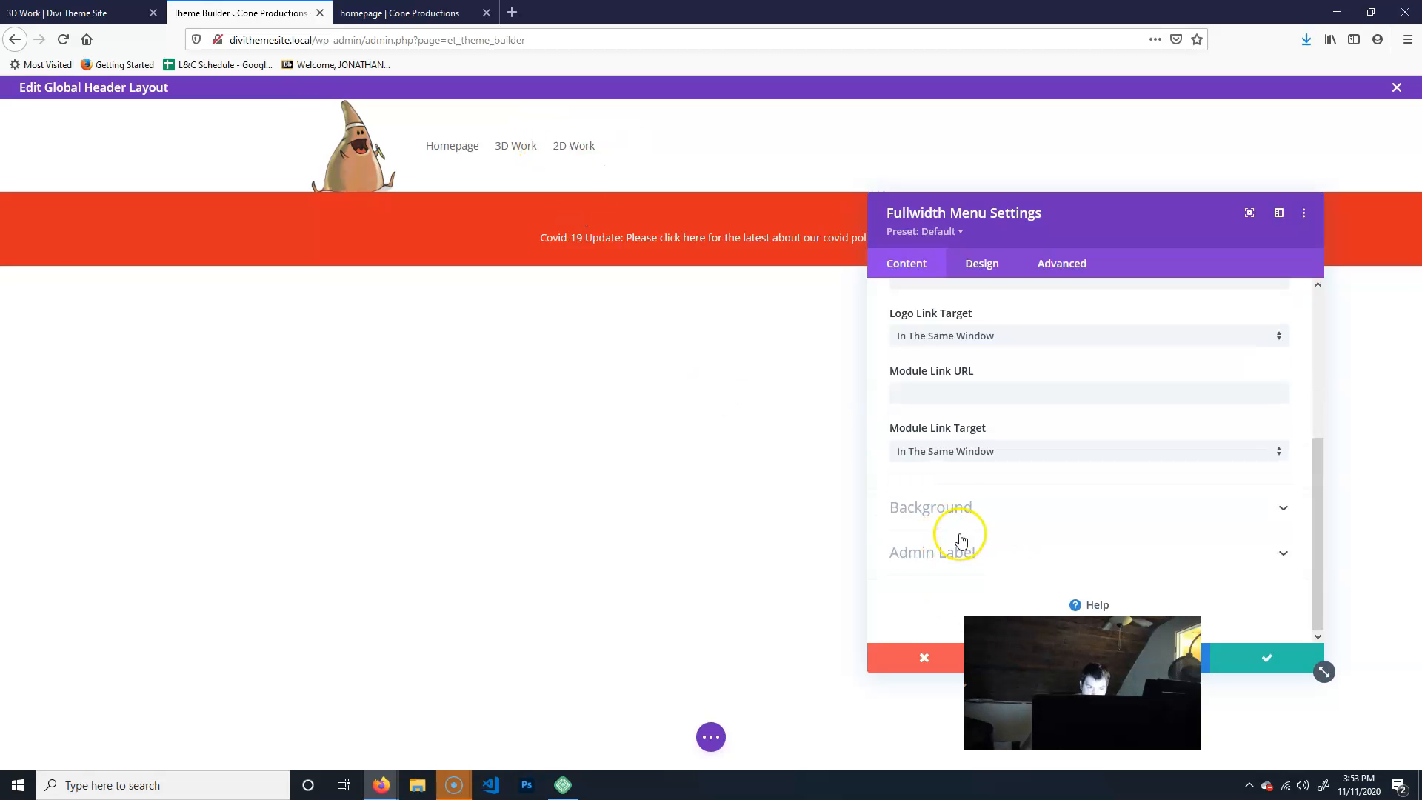
{"action": "scroll", "coordinate": [996, 498], "scroll_direction": "up", "scroll_amount": 5}
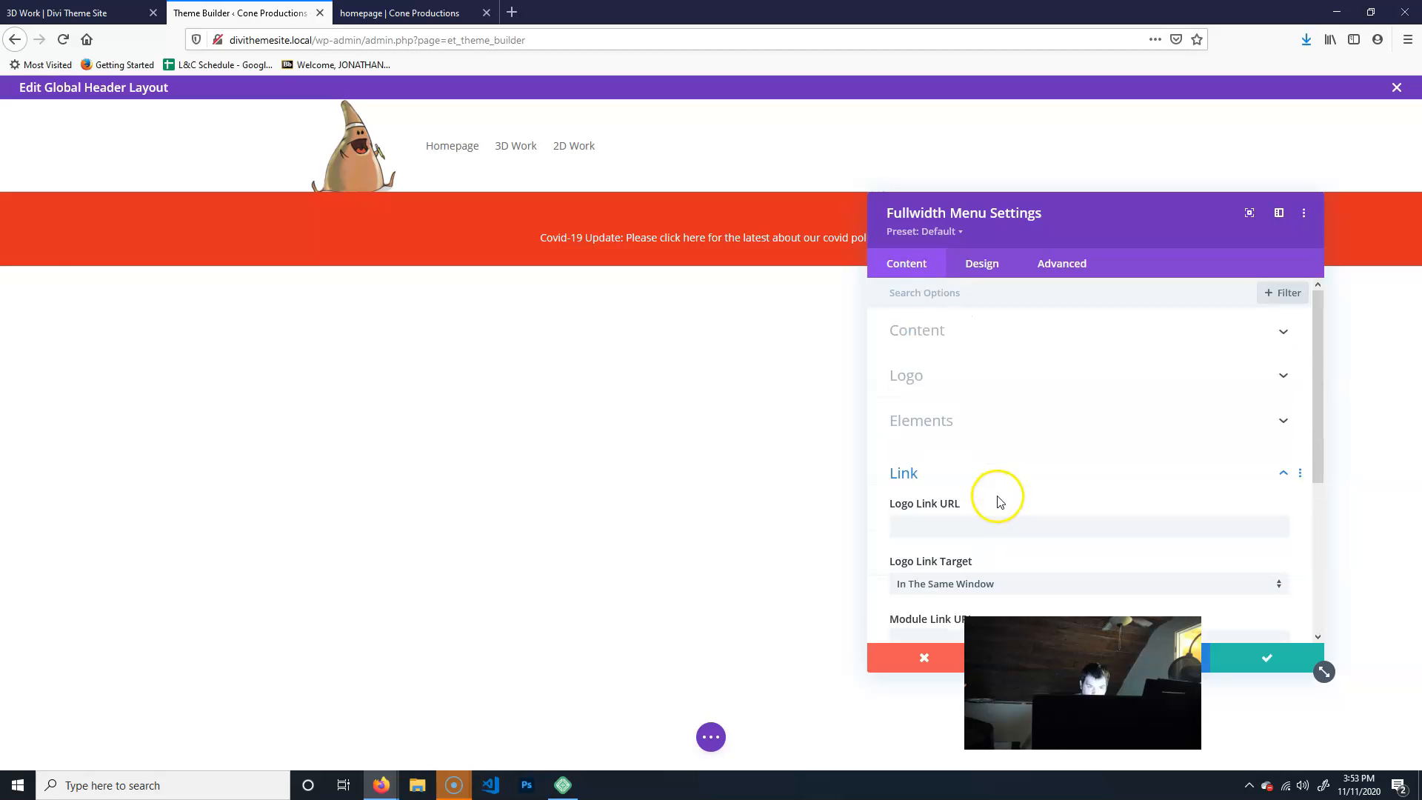
{"action": "left_click", "coordinate": [981, 337]}
{"action": "left_click", "coordinate": [955, 442]}
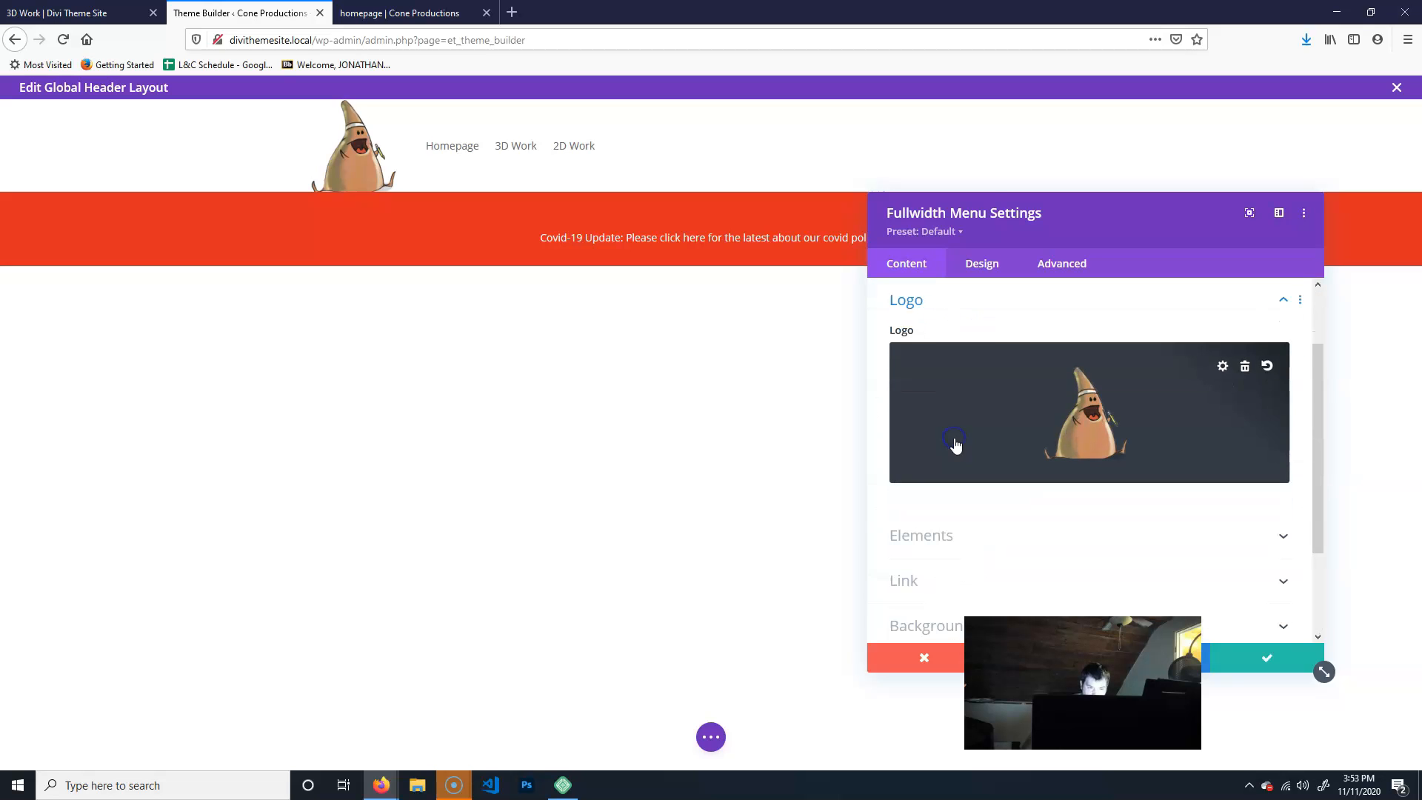
- Set the fullwidth menu's layout style to Centered in its design settings
{"action": "left_click", "coordinate": [993, 264]}
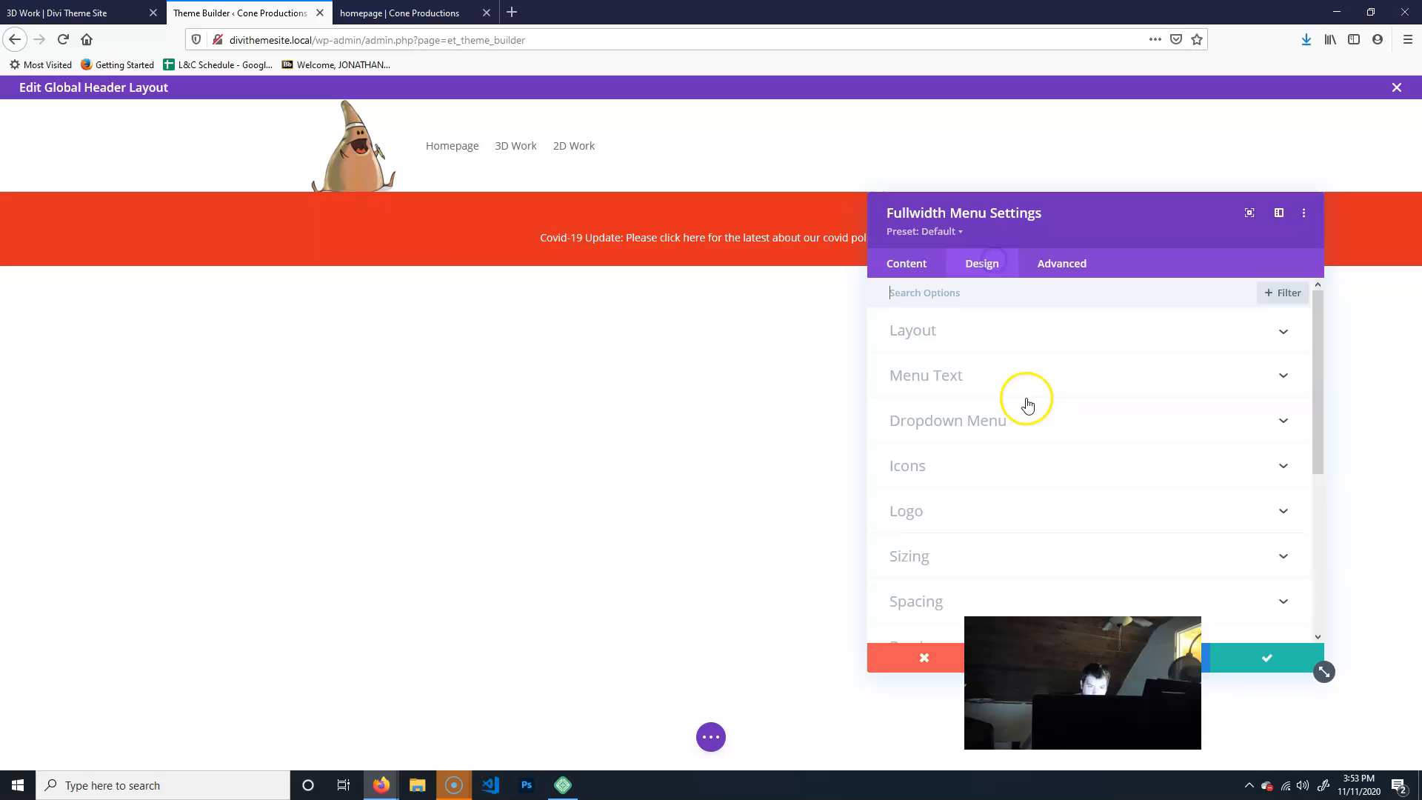
{"action": "left_click", "coordinate": [997, 328]}
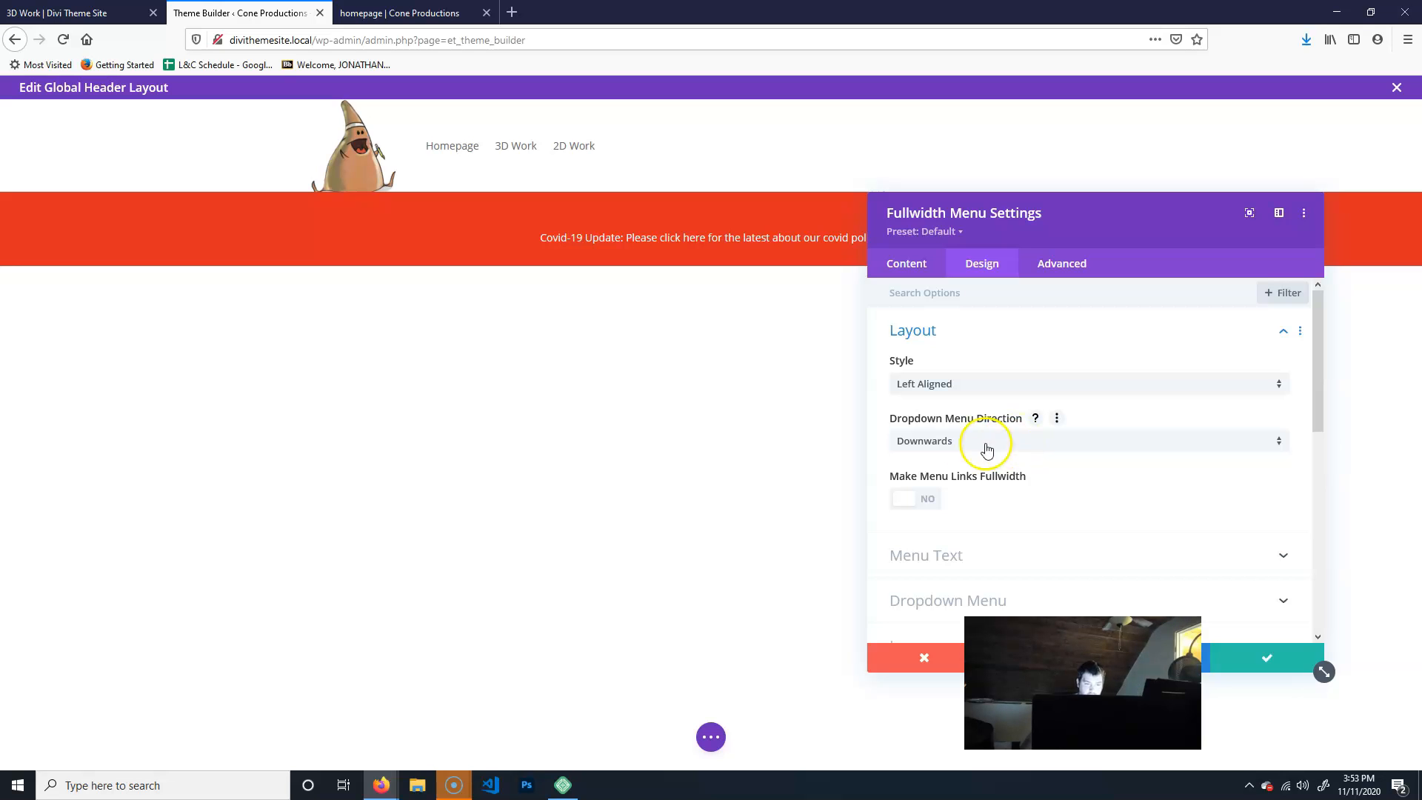
{"action": "left_click", "coordinate": [951, 445]}
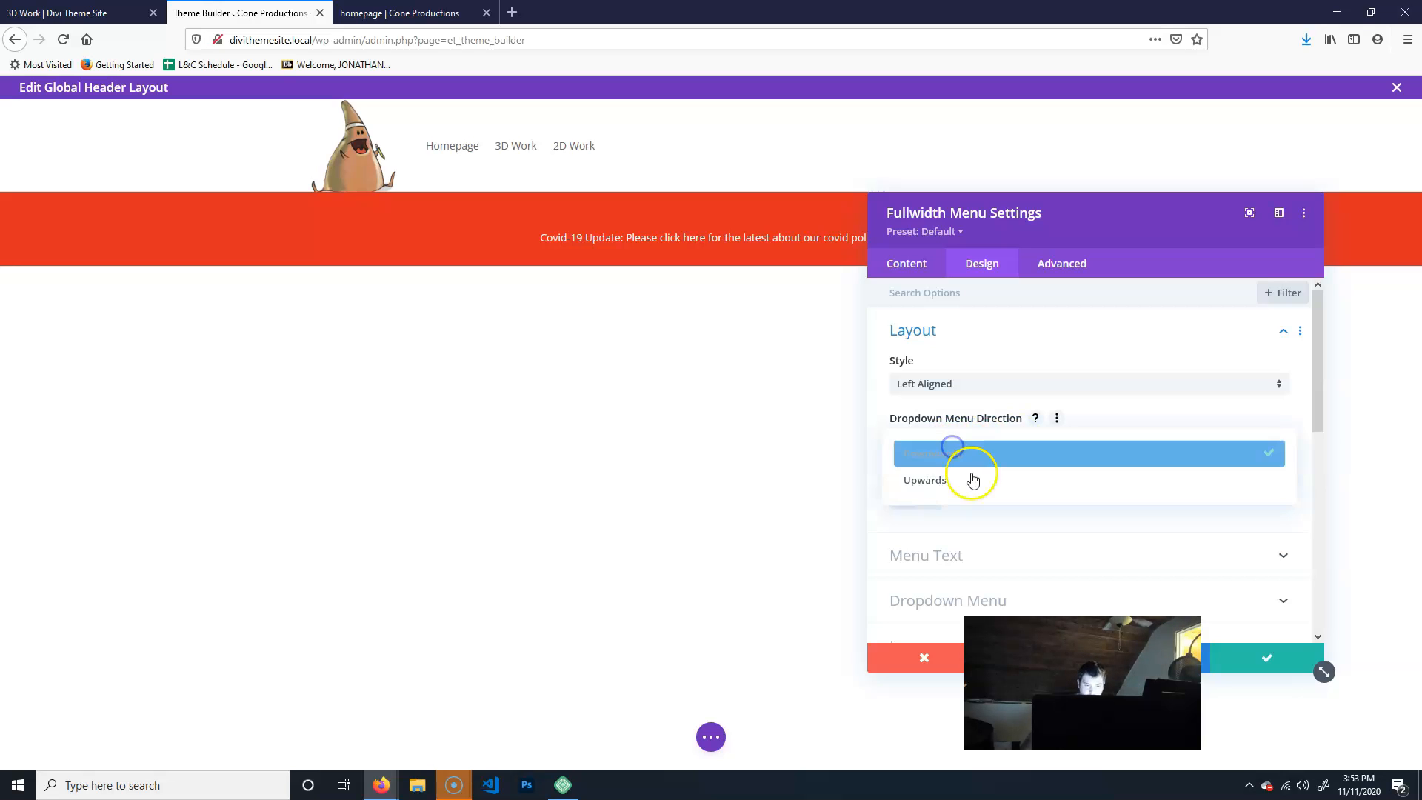
{"action": "left_click", "coordinate": [1038, 351]}
{"action": "left_click", "coordinate": [939, 341]}
{"action": "left_click", "coordinate": [963, 389]}
{"action": "left_click", "coordinate": [955, 424]}
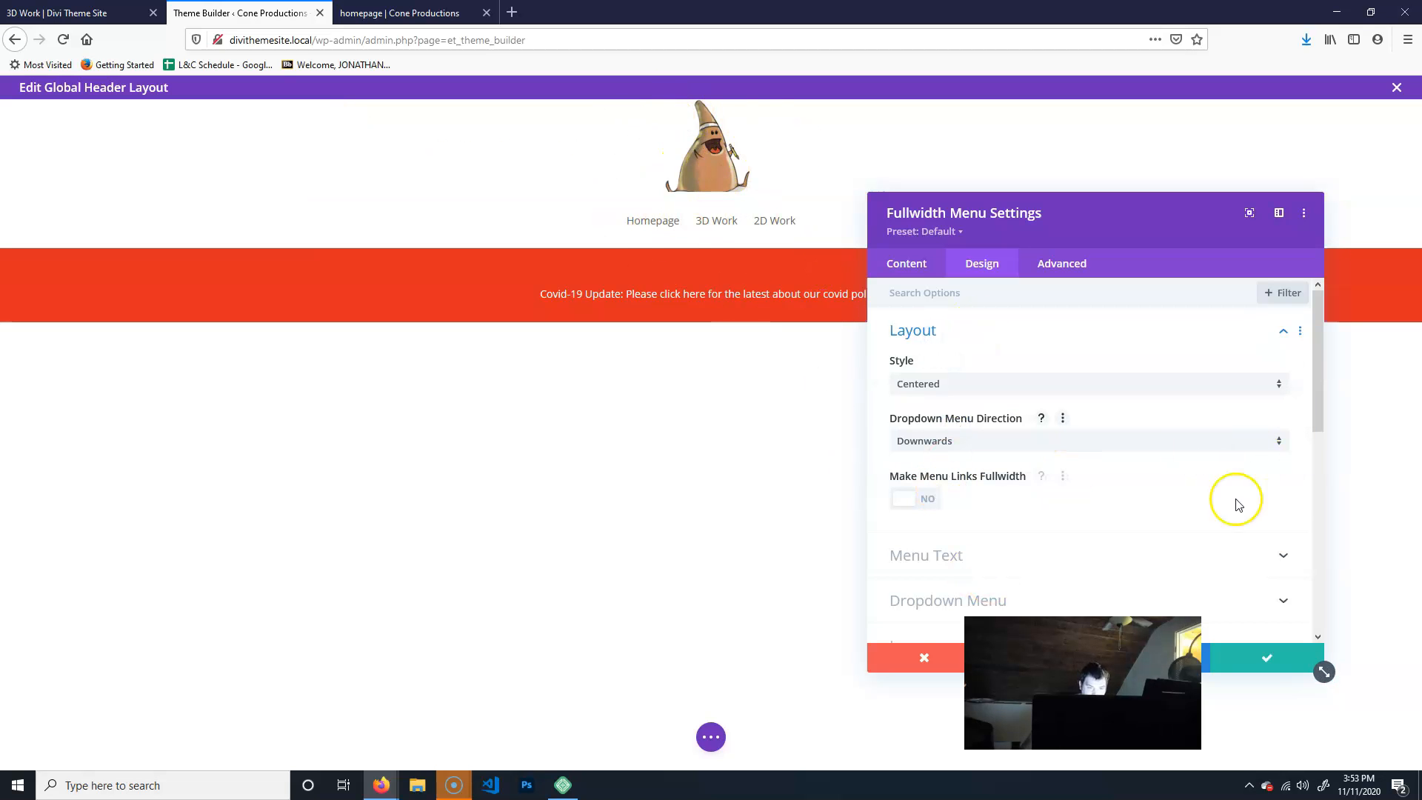
- Examine the fullwidth menu's design options for menu text, icons and logo, and look over the remaining design sections
{"action": "scroll", "coordinate": [1231, 507], "scroll_direction": "down", "scroll_amount": 2}
{"action": "left_click", "coordinate": [1072, 389]}
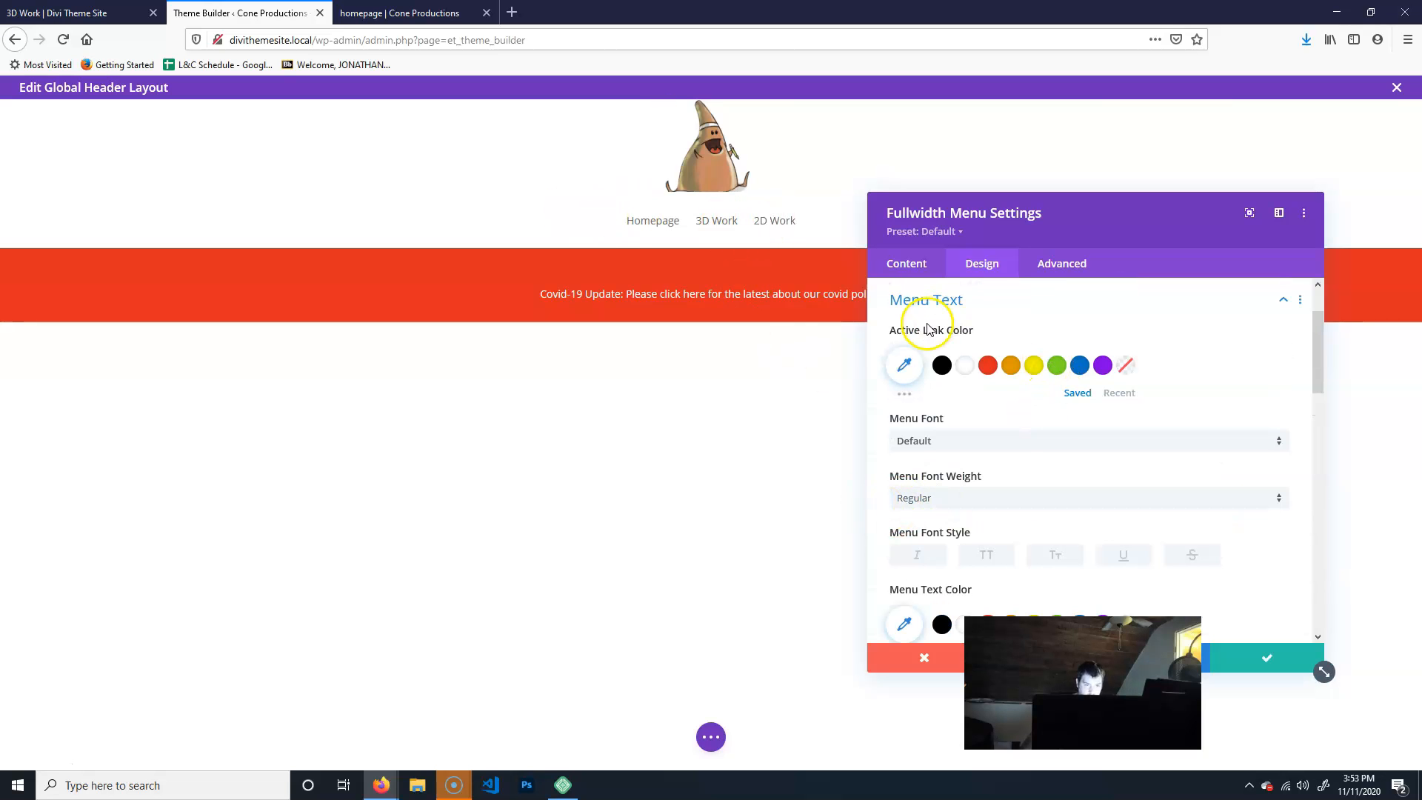
{"action": "scroll", "coordinate": [937, 507], "scroll_direction": "down", "scroll_amount": 3}
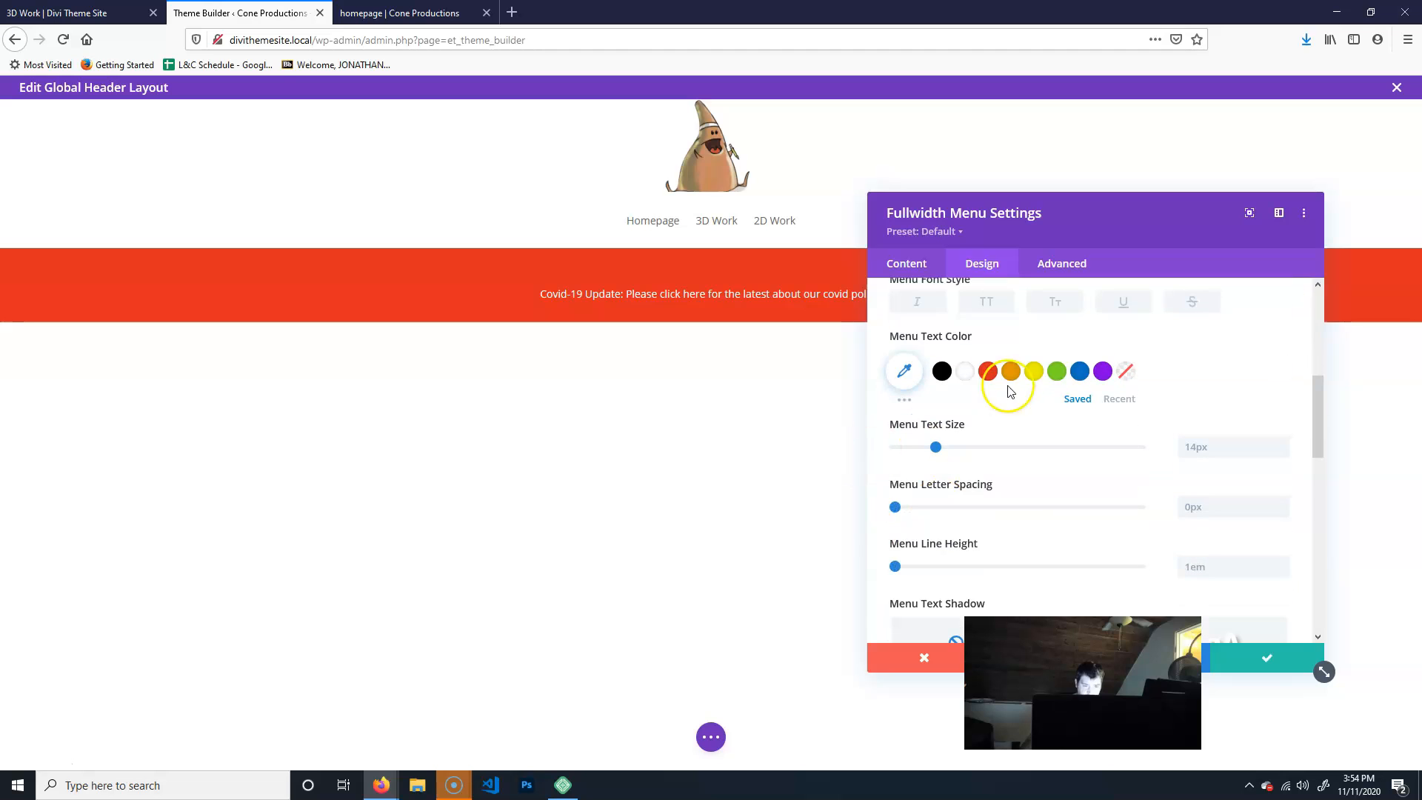
{"action": "scroll", "coordinate": [960, 396], "scroll_direction": "down", "scroll_amount": 3}
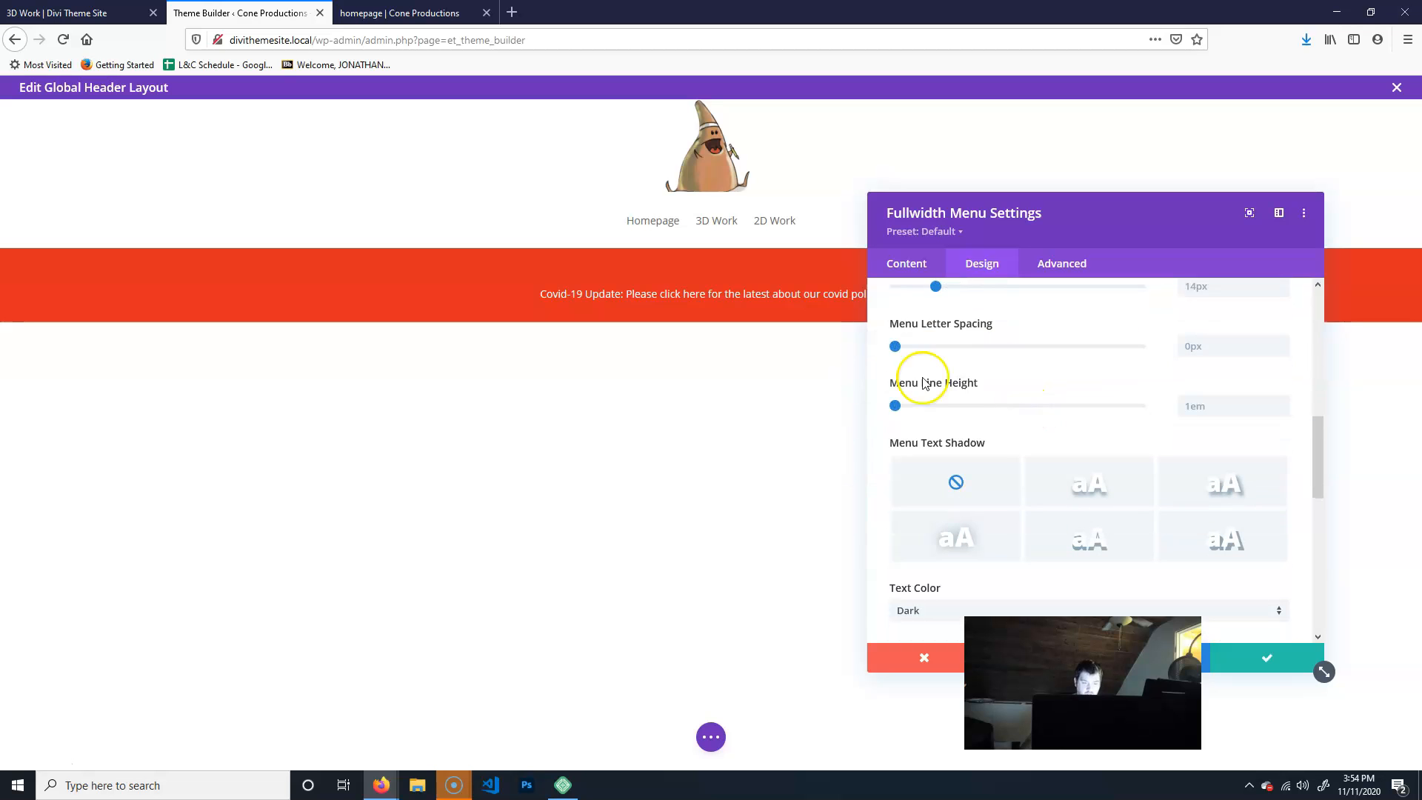
{"action": "scroll", "coordinate": [1037, 415], "scroll_direction": "down", "scroll_amount": 4}
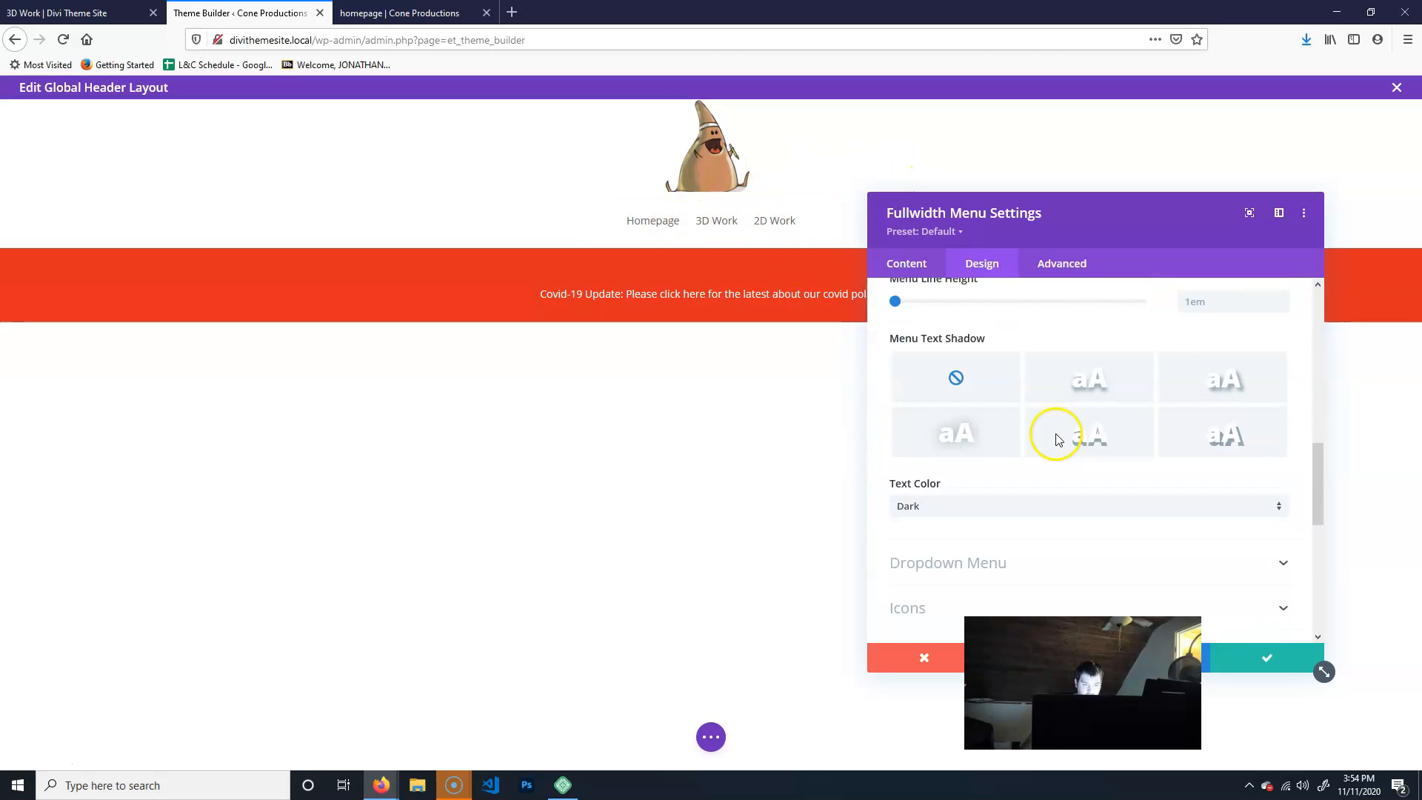
{"action": "scroll", "coordinate": [1052, 436], "scroll_direction": "down", "scroll_amount": 2}
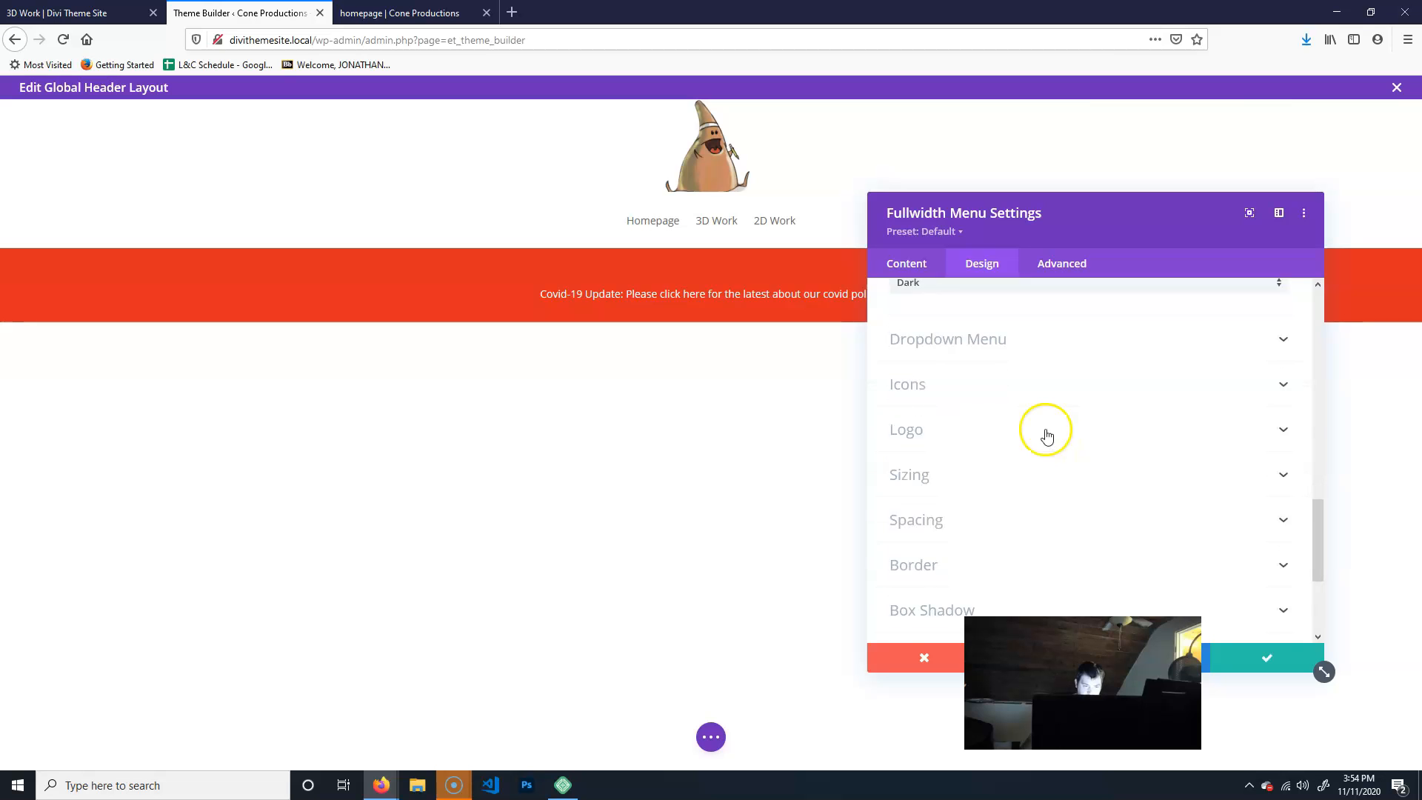
{"action": "left_click", "coordinate": [966, 368]}
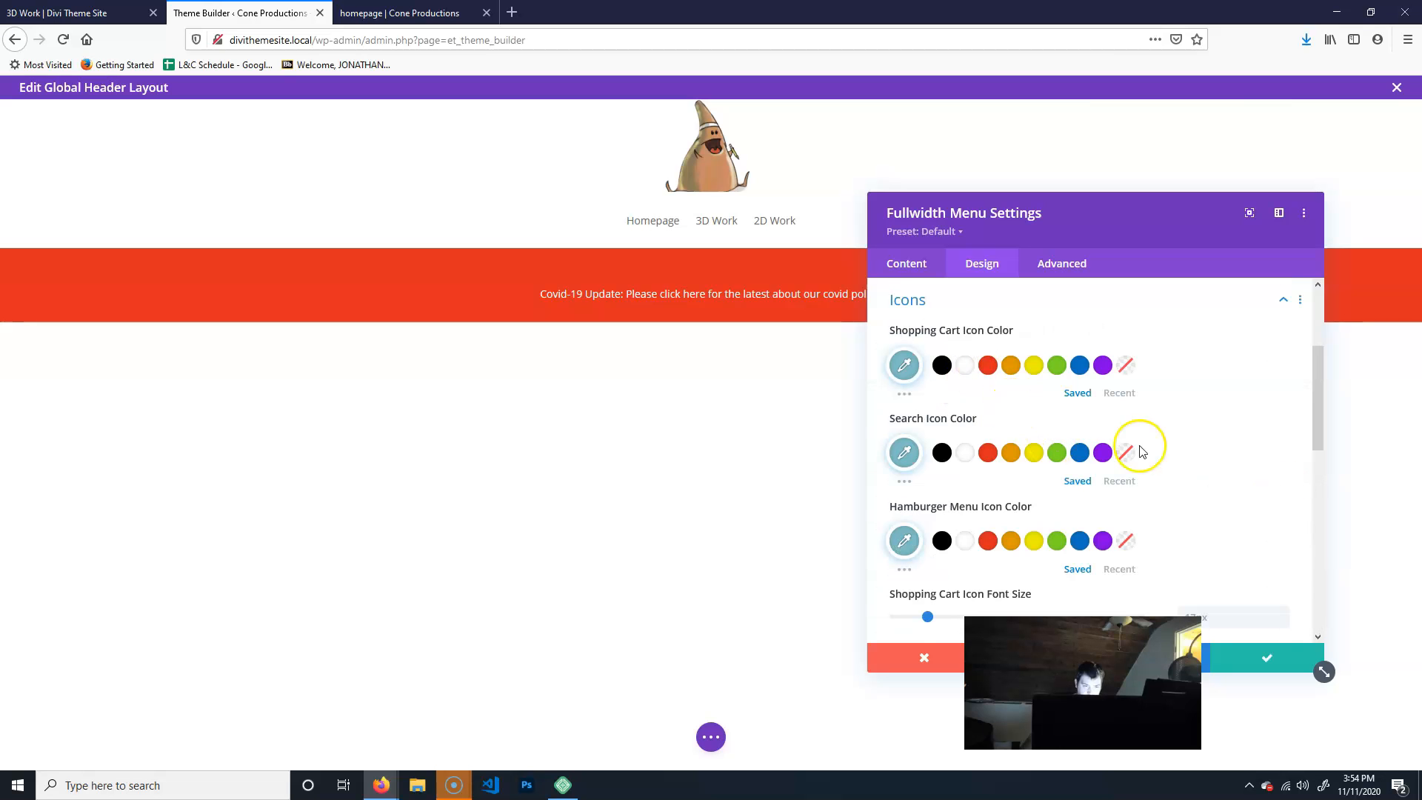
{"action": "scroll", "coordinate": [1107, 518], "scroll_direction": "down", "scroll_amount": 5}
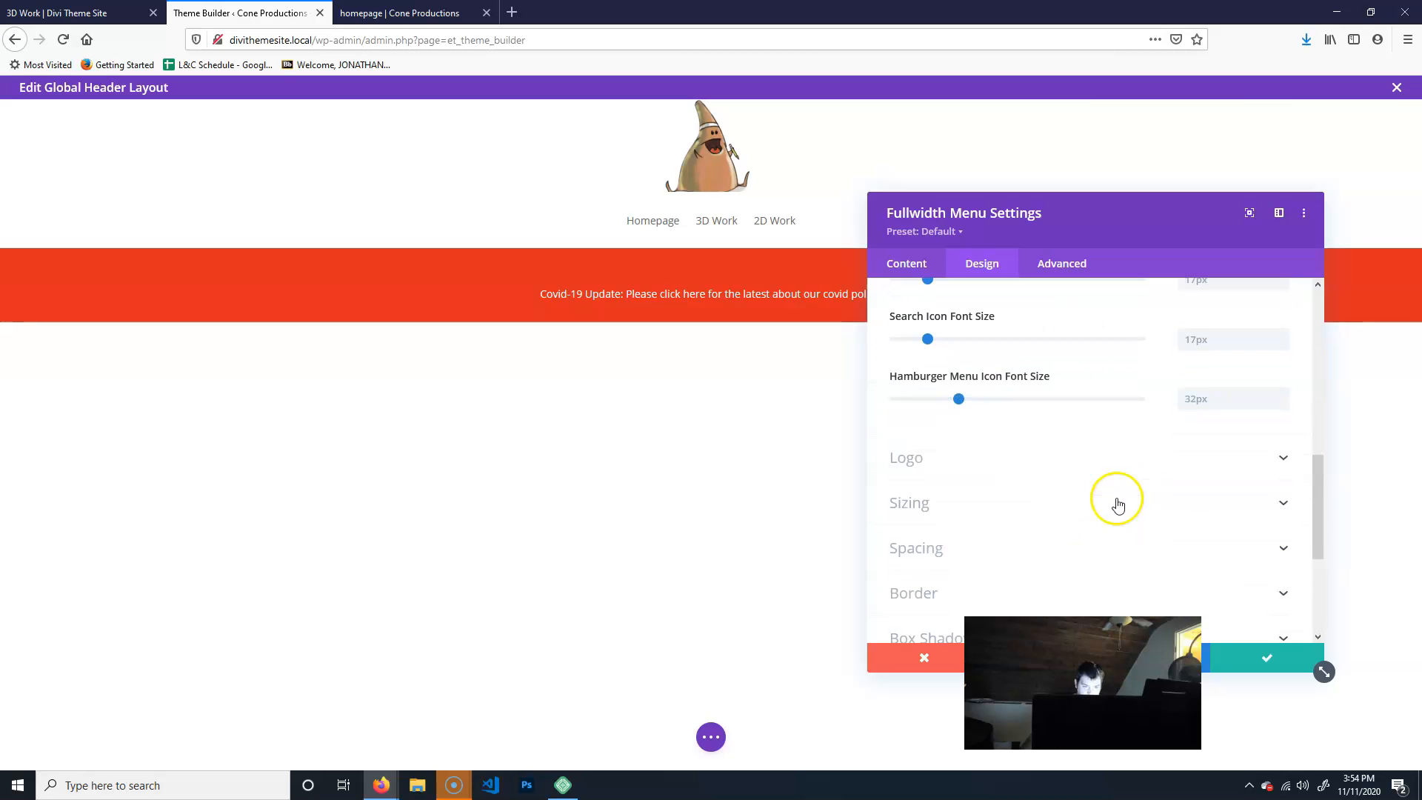
{"action": "left_click", "coordinate": [1108, 458]}
{"action": "scroll", "coordinate": [1100, 552], "scroll_direction": "down", "scroll_amount": 4}
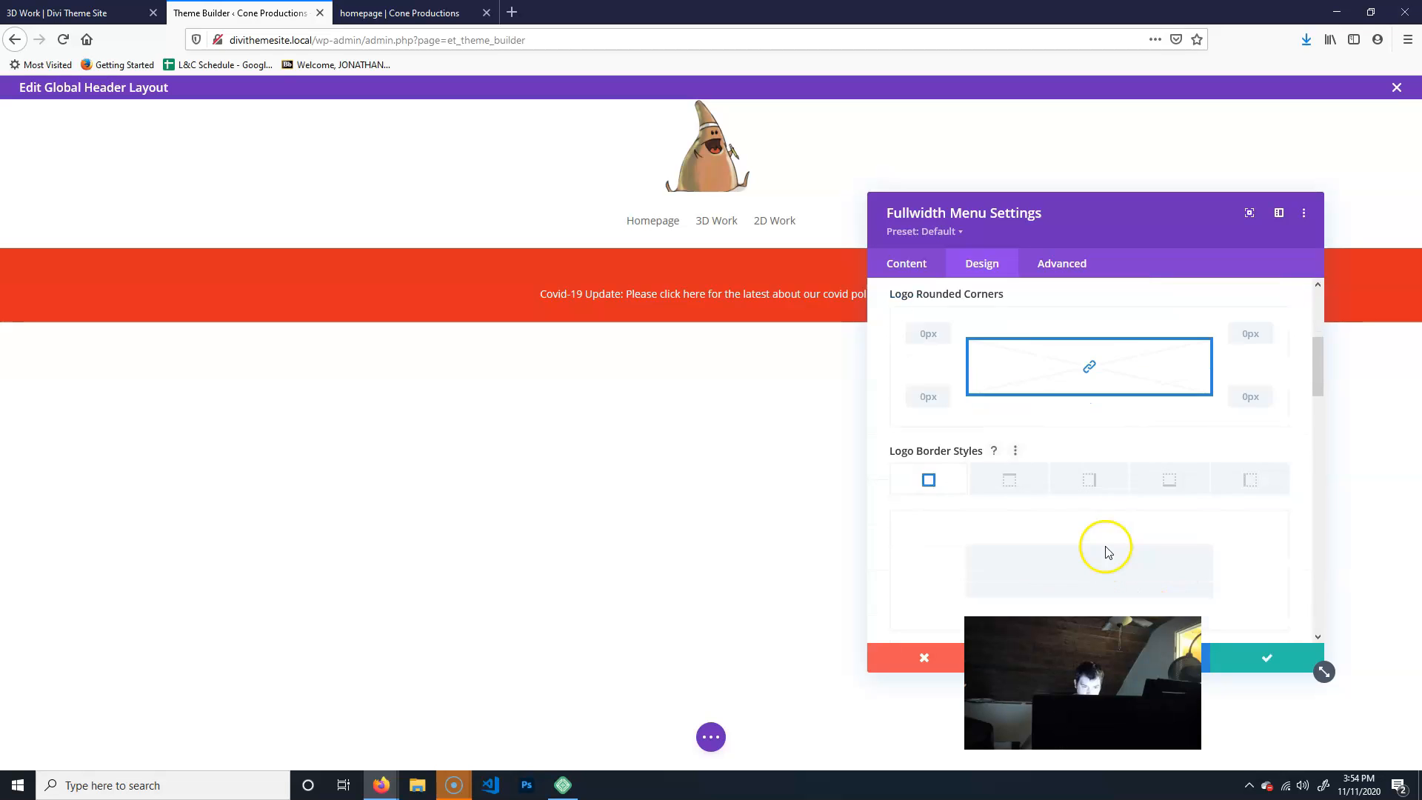
{"action": "scroll", "coordinate": [1108, 552], "scroll_direction": "down", "scroll_amount": 7}
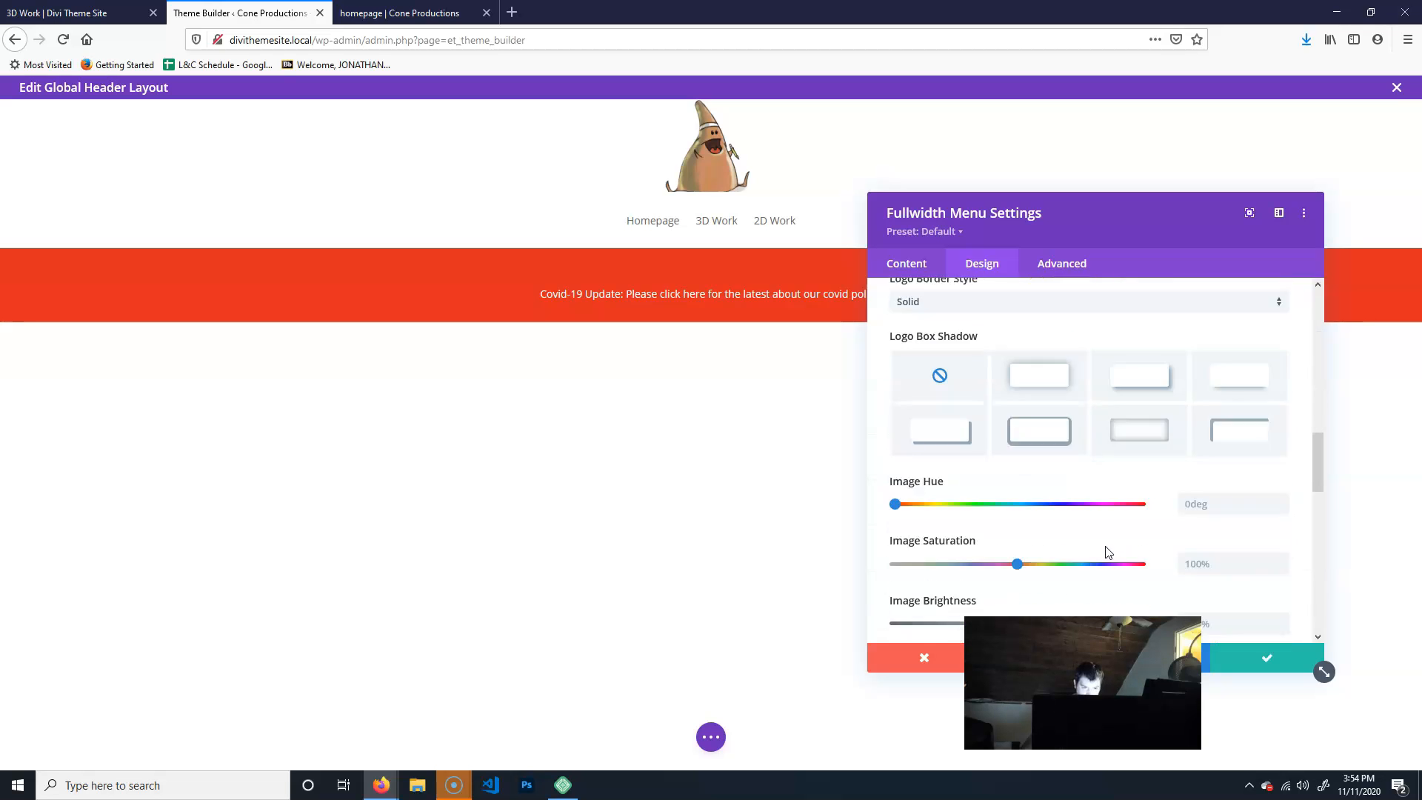
{"action": "scroll", "coordinate": [1109, 552], "scroll_direction": "down", "scroll_amount": 4}
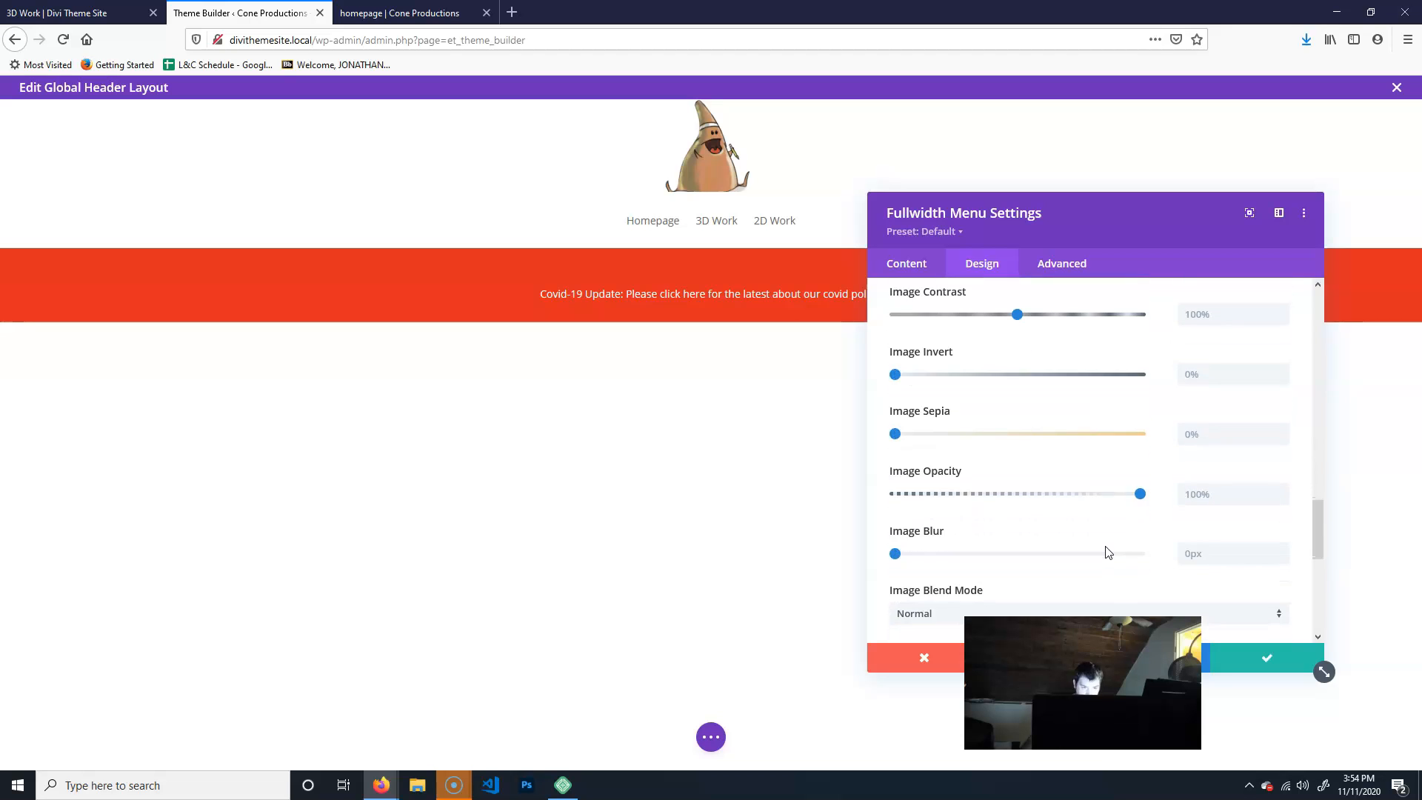
{"action": "scroll", "coordinate": [1107, 554], "scroll_direction": "up", "scroll_amount": 10}
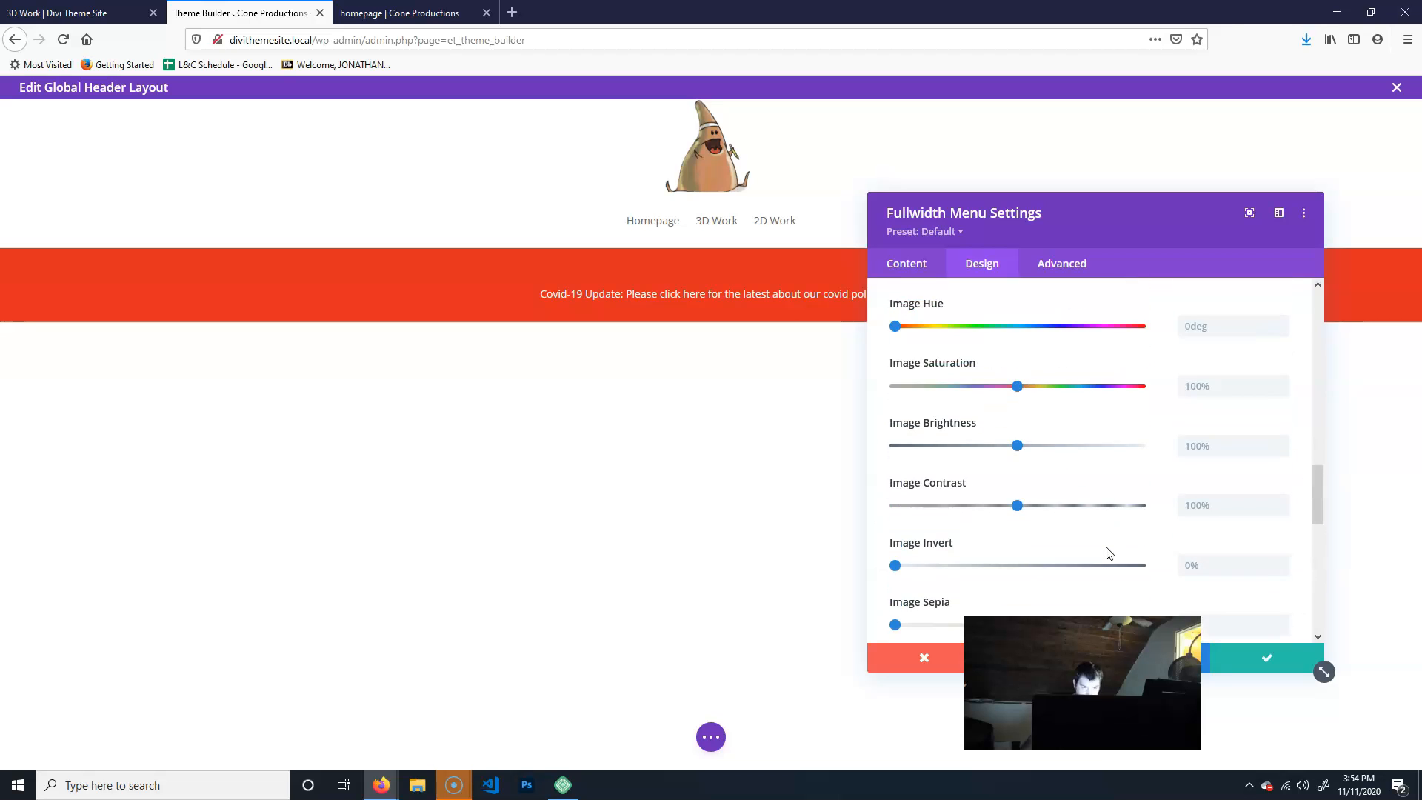
{"action": "scroll", "coordinate": [1108, 552], "scroll_direction": "up", "scroll_amount": 4}
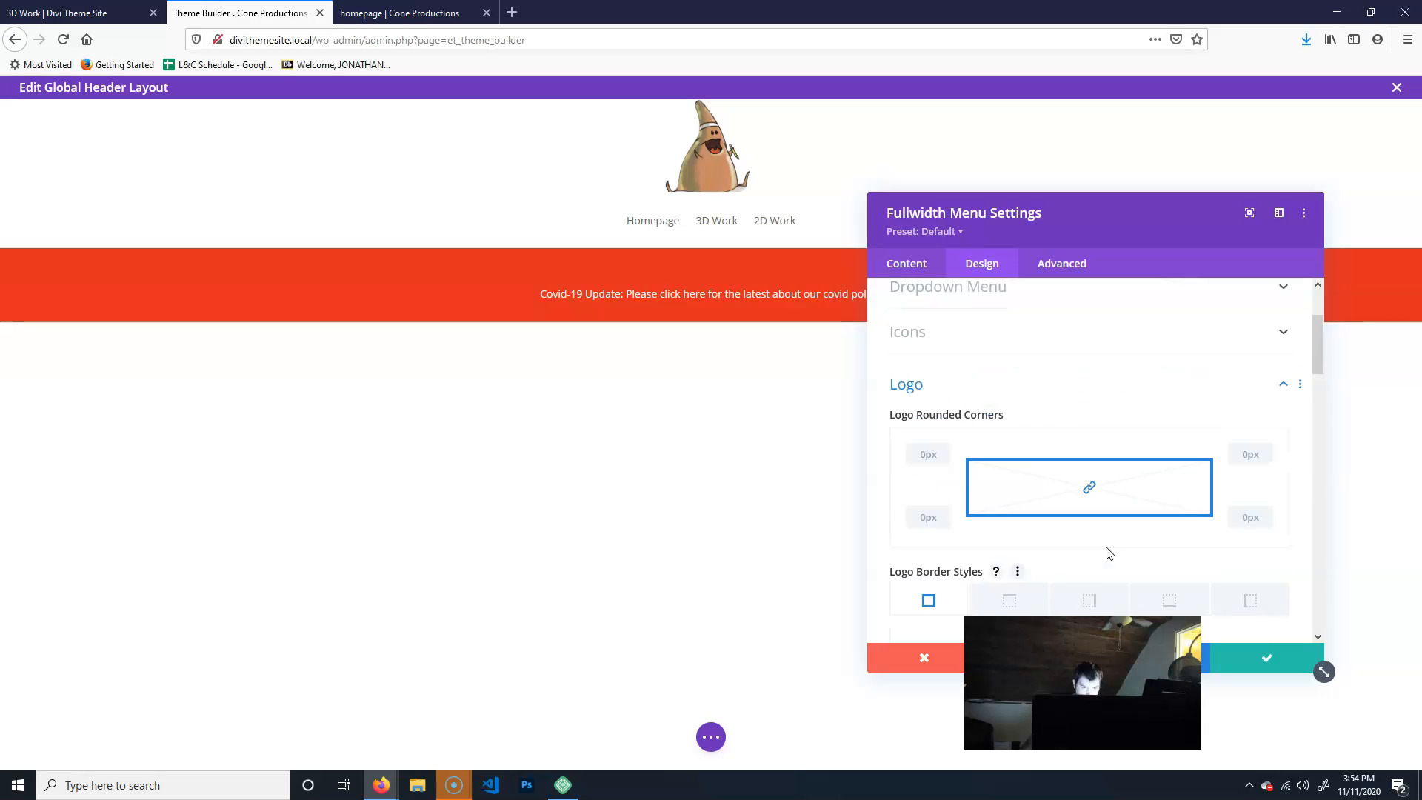
{"action": "scroll", "coordinate": [1104, 552], "scroll_direction": "up", "scroll_amount": 2}
{"action": "left_click", "coordinate": [1275, 468]}
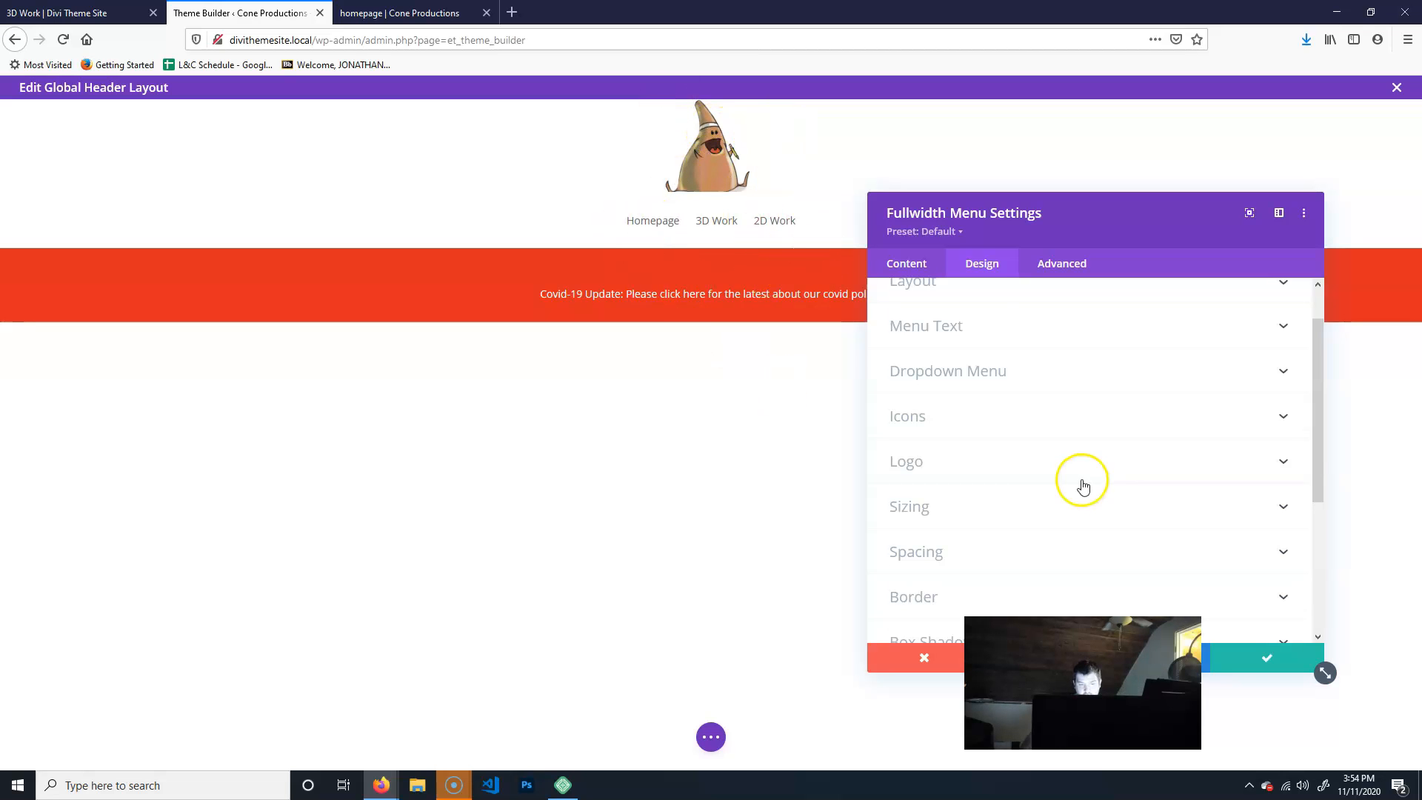
{"action": "scroll", "coordinate": [1079, 482], "scroll_direction": "down", "scroll_amount": 3}
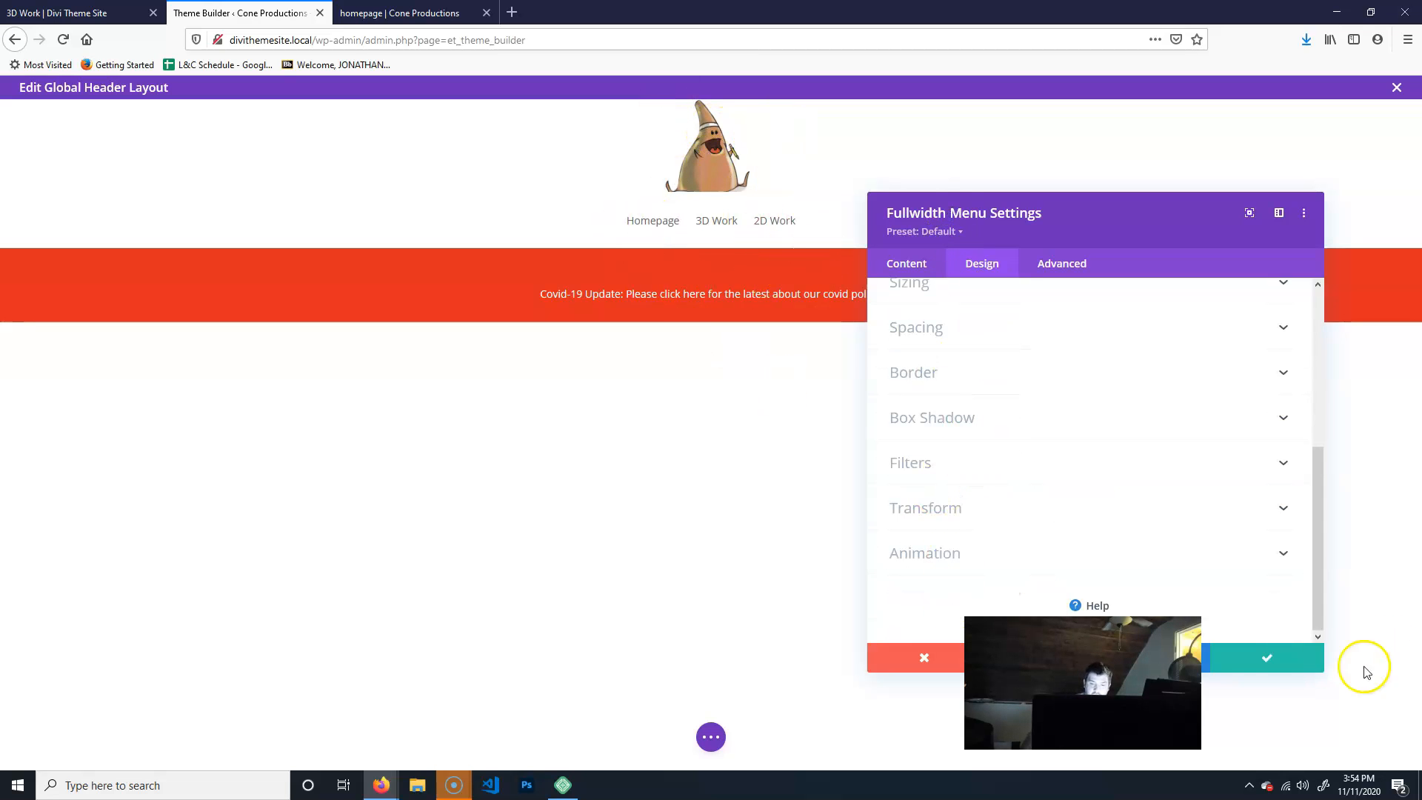
- Accept the fullwidth menu settings, then save and exit the global header layout
{"action": "left_click", "coordinate": [1268, 659]}
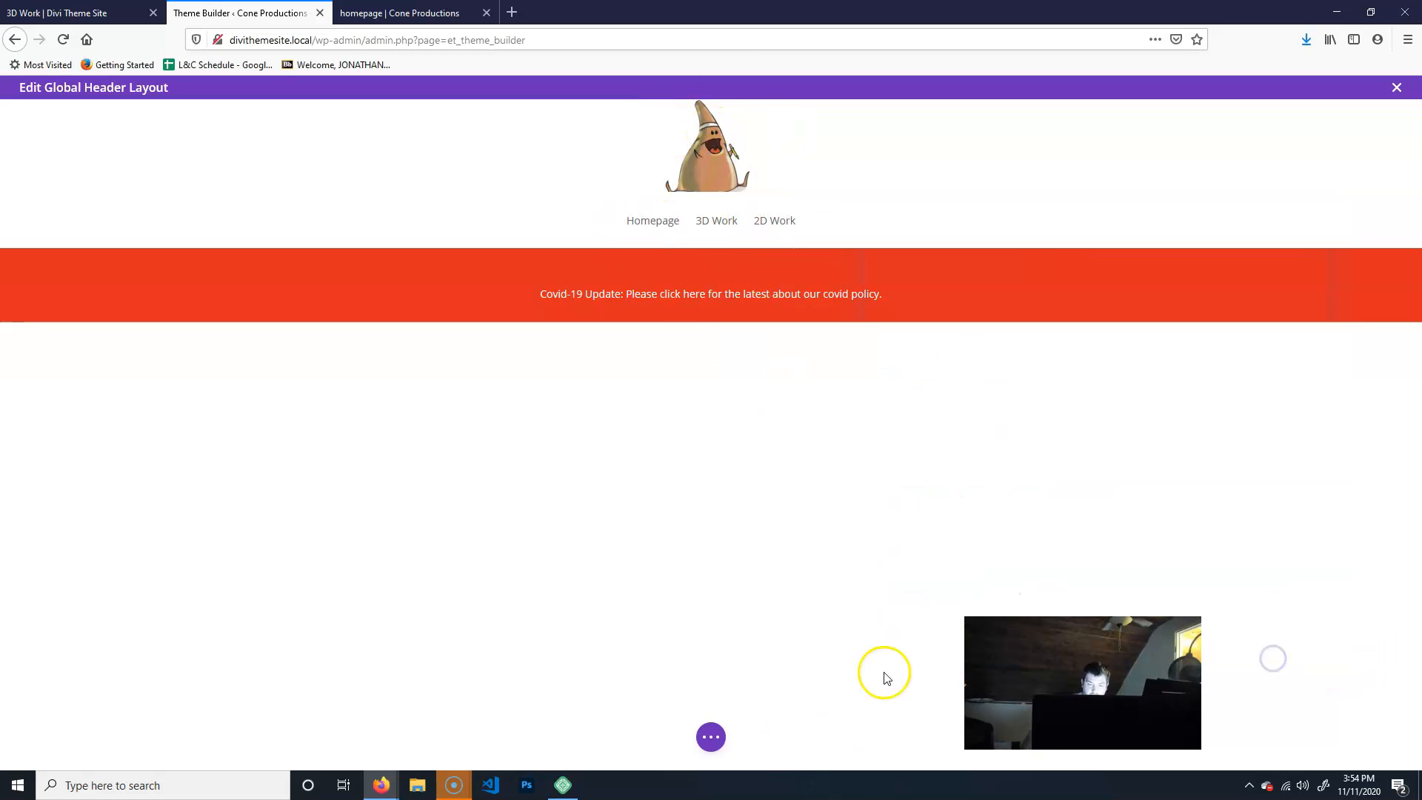
{"action": "left_click", "coordinate": [708, 738]}
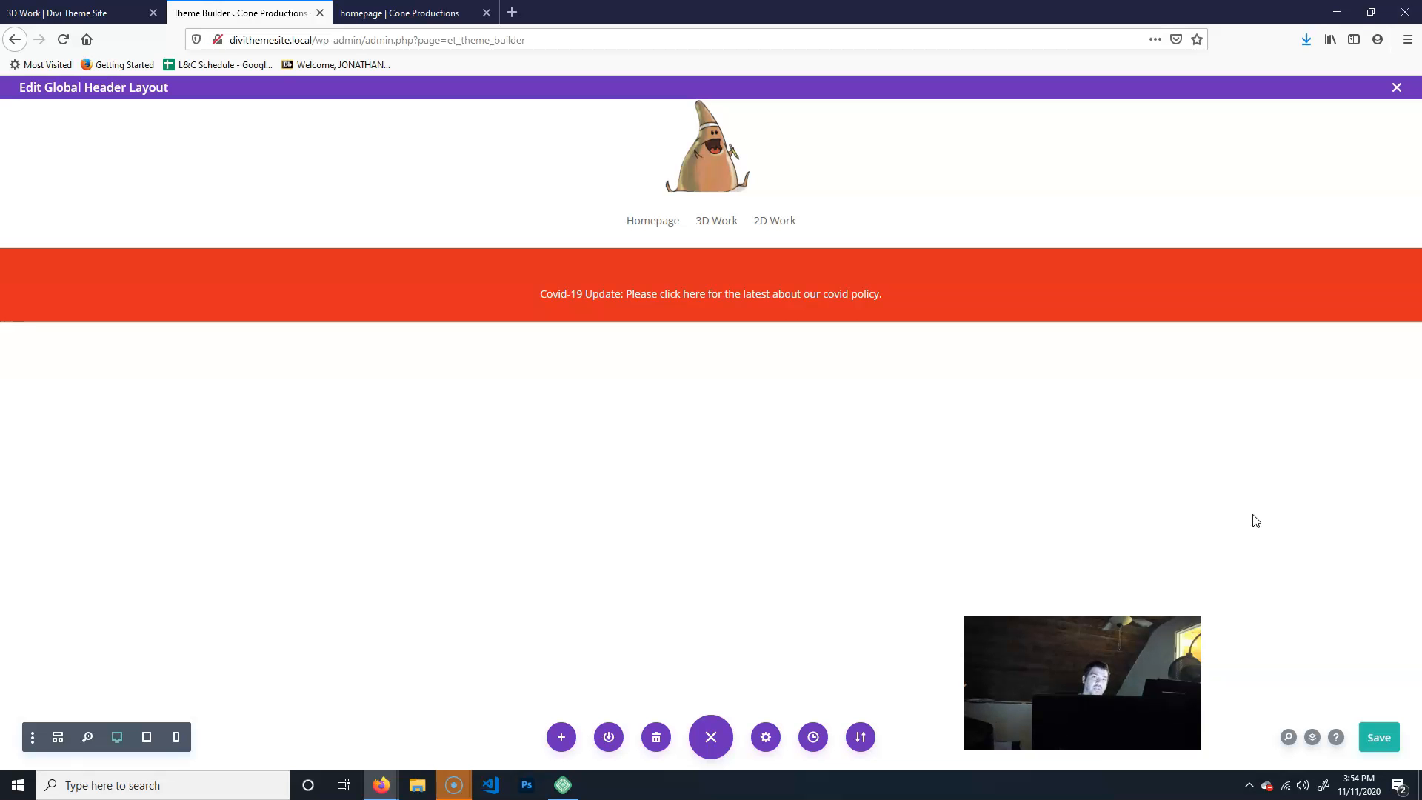
{"action": "key", "text": "ctrl+s"}
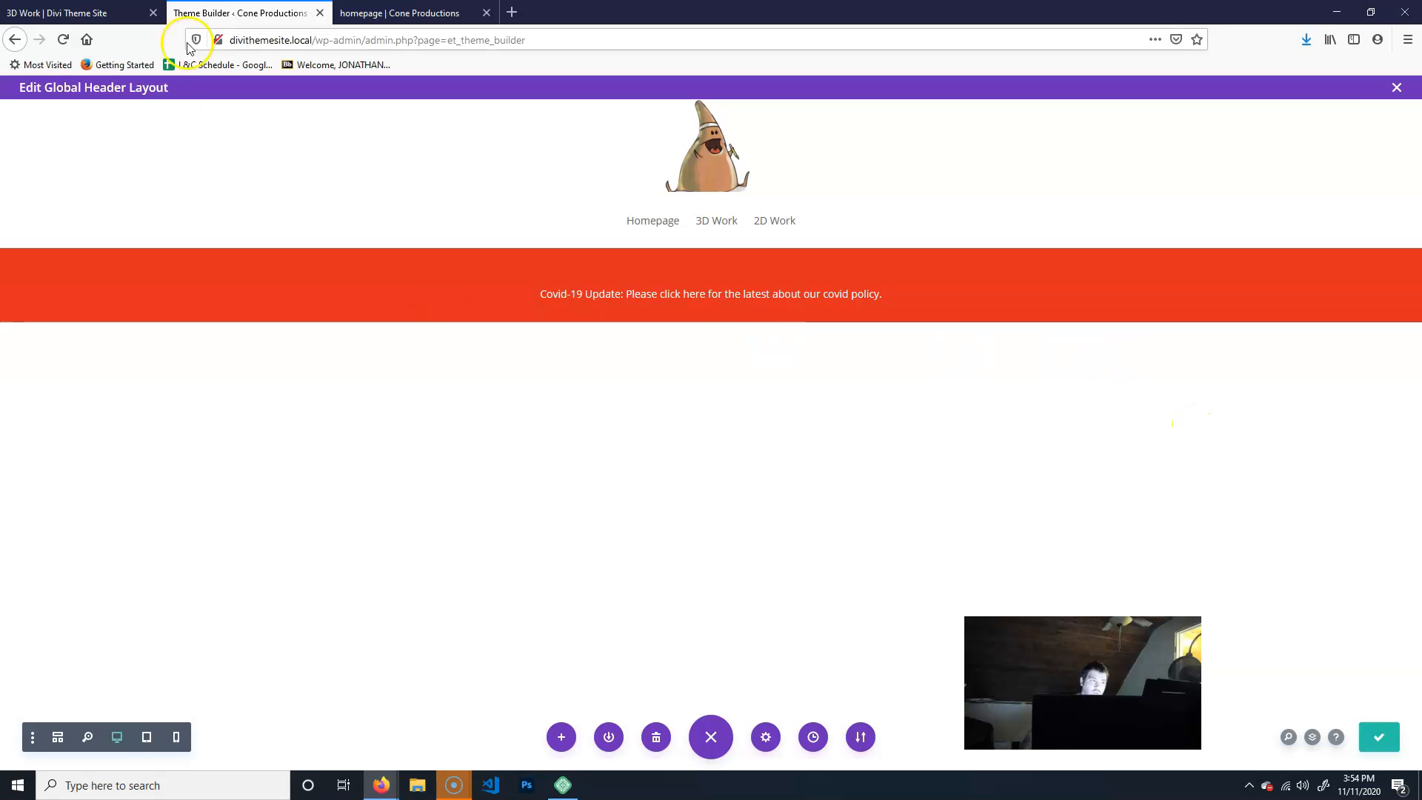
{"action": "left_click", "coordinate": [1396, 89]}
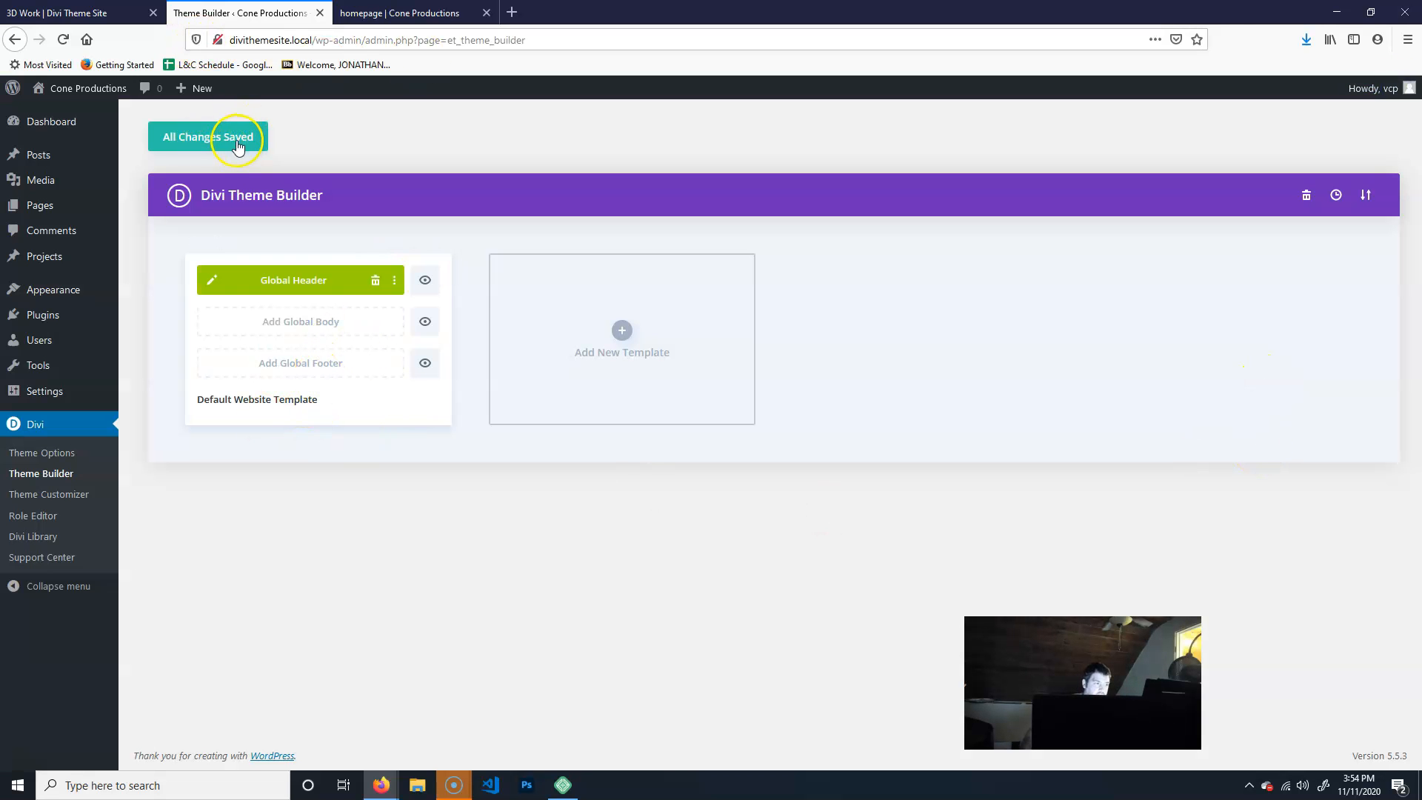
- Reload the homepage and inspect the page from its new header down to the default footer
{"action": "left_click", "coordinate": [406, 12]}
{"action": "left_click", "coordinate": [63, 39]}
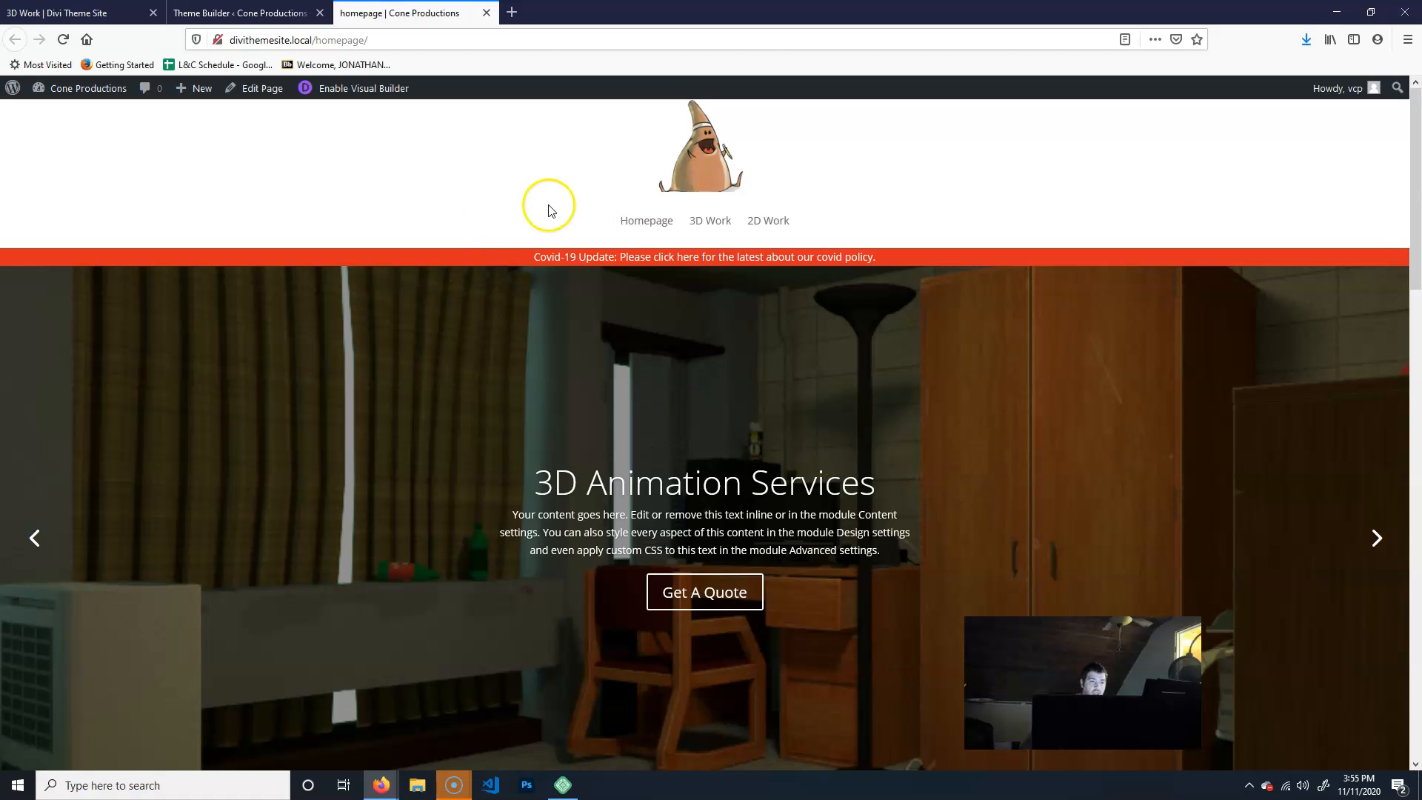
{"action": "scroll", "coordinate": [767, 503], "scroll_direction": "down", "scroll_amount": 10}
{"action": "scroll", "coordinate": [798, 492], "scroll_direction": "down", "scroll_amount": 6}
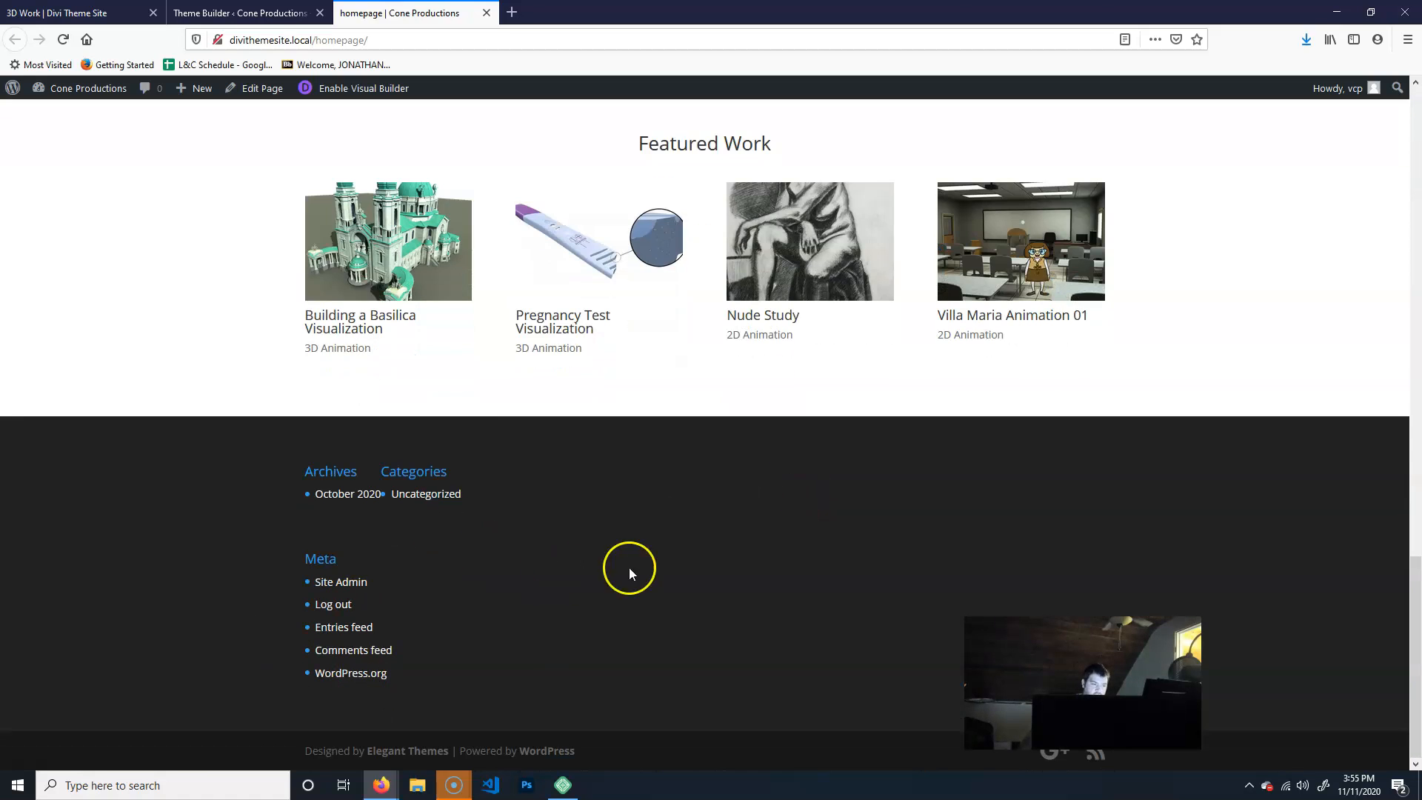
- Start building a Global Footer from scratch in the Theme Builder and insert a row with two equal columns
{"action": "left_click", "coordinate": [240, 12]}
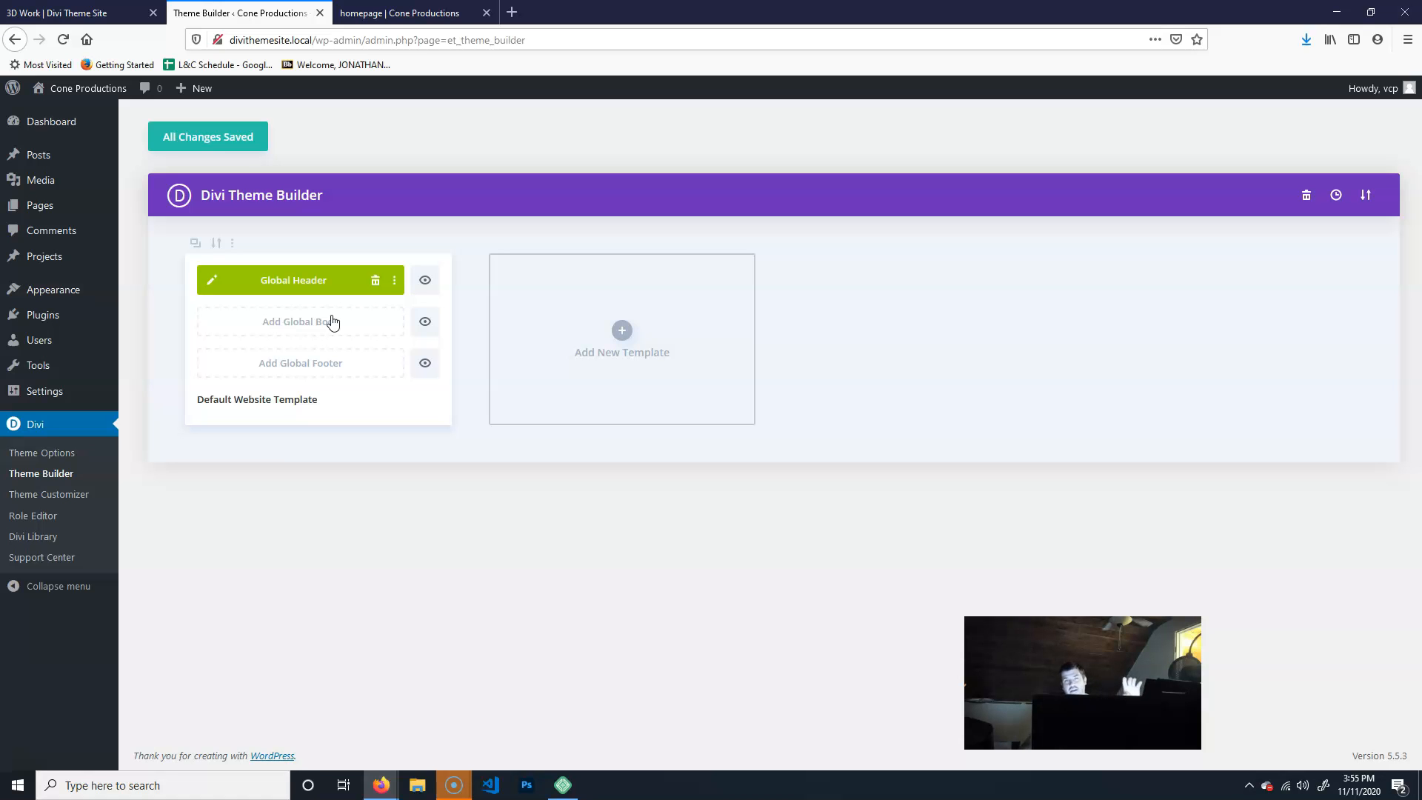
{"action": "left_click", "coordinate": [321, 358]}
{"action": "left_click", "coordinate": [341, 360]}
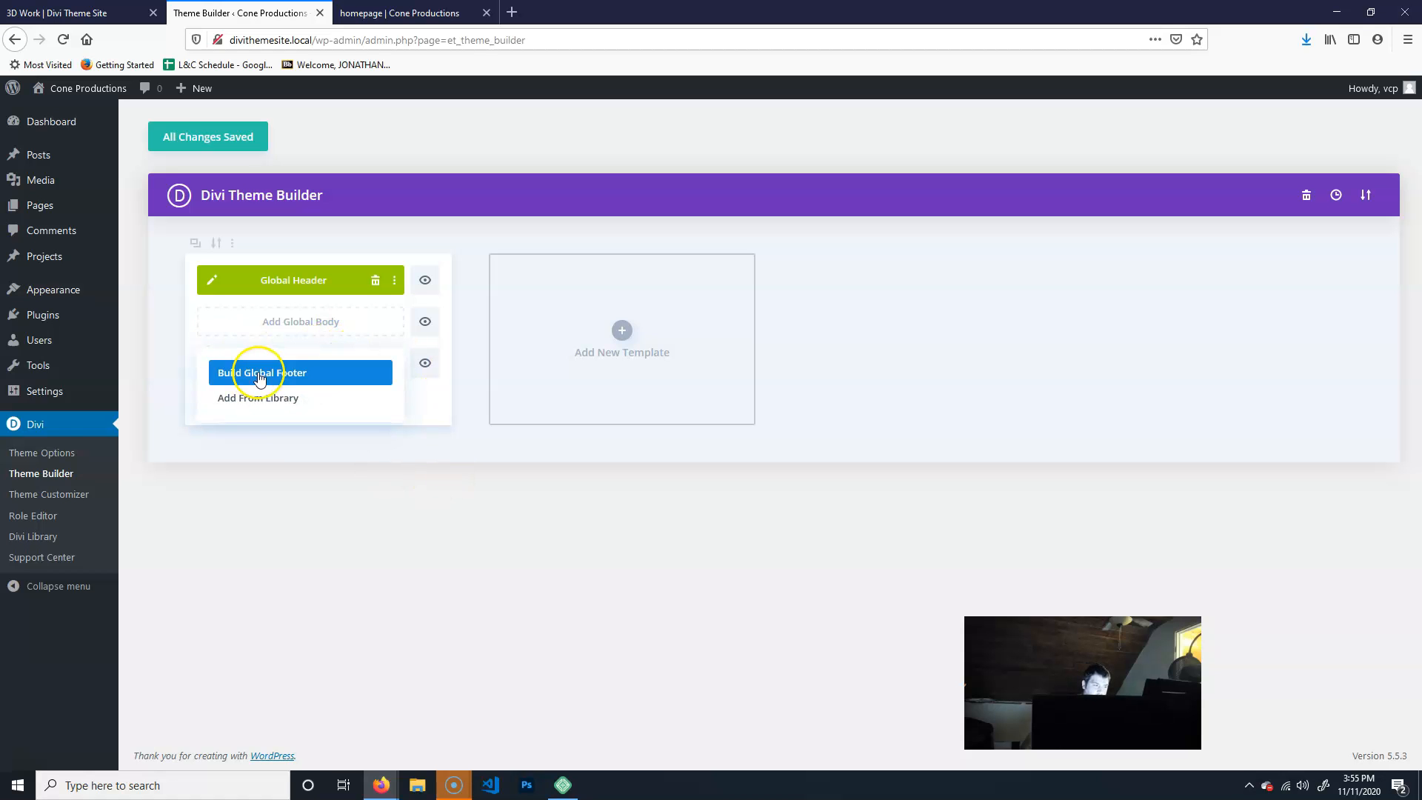
{"action": "left_click", "coordinate": [259, 378]}
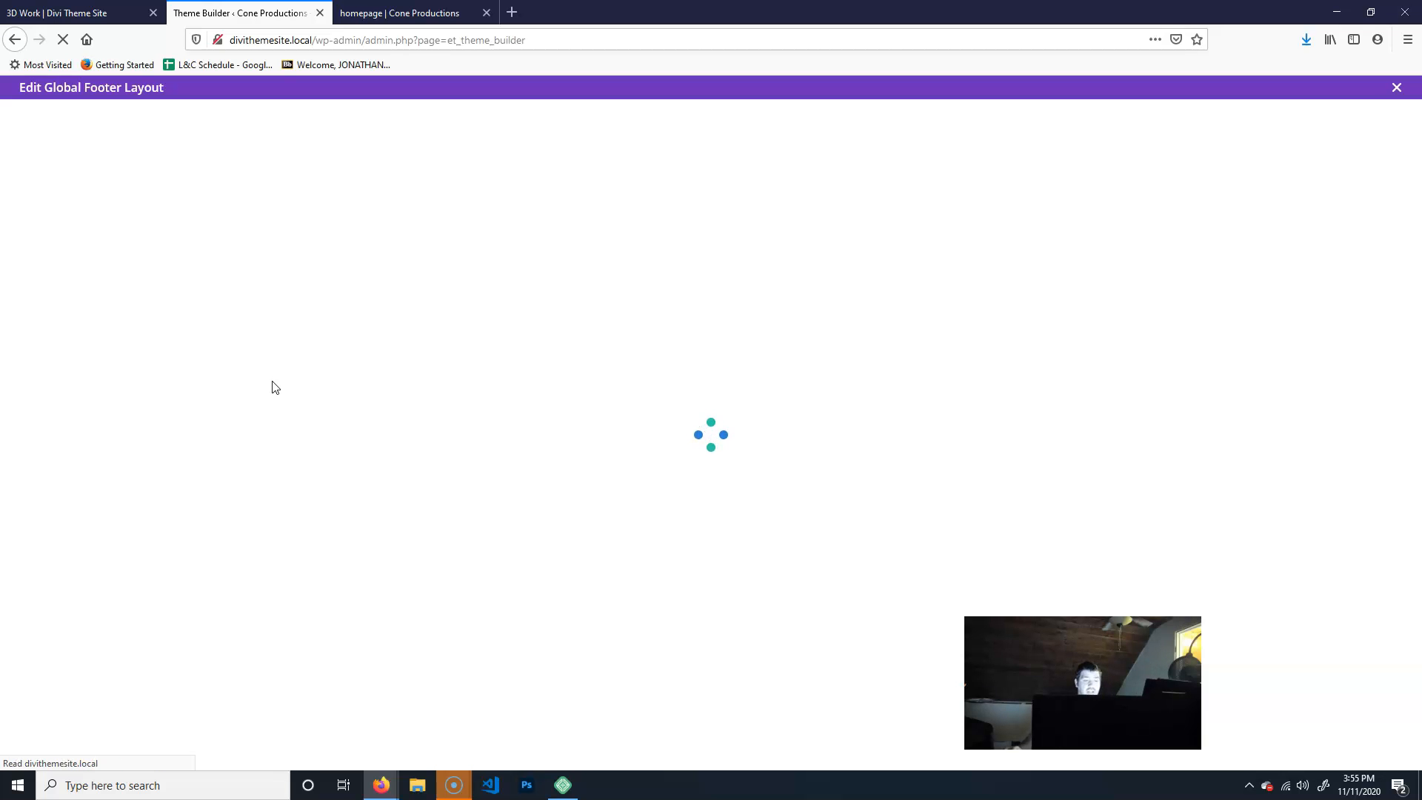
{"action": "left_click", "coordinate": [383, 421]}
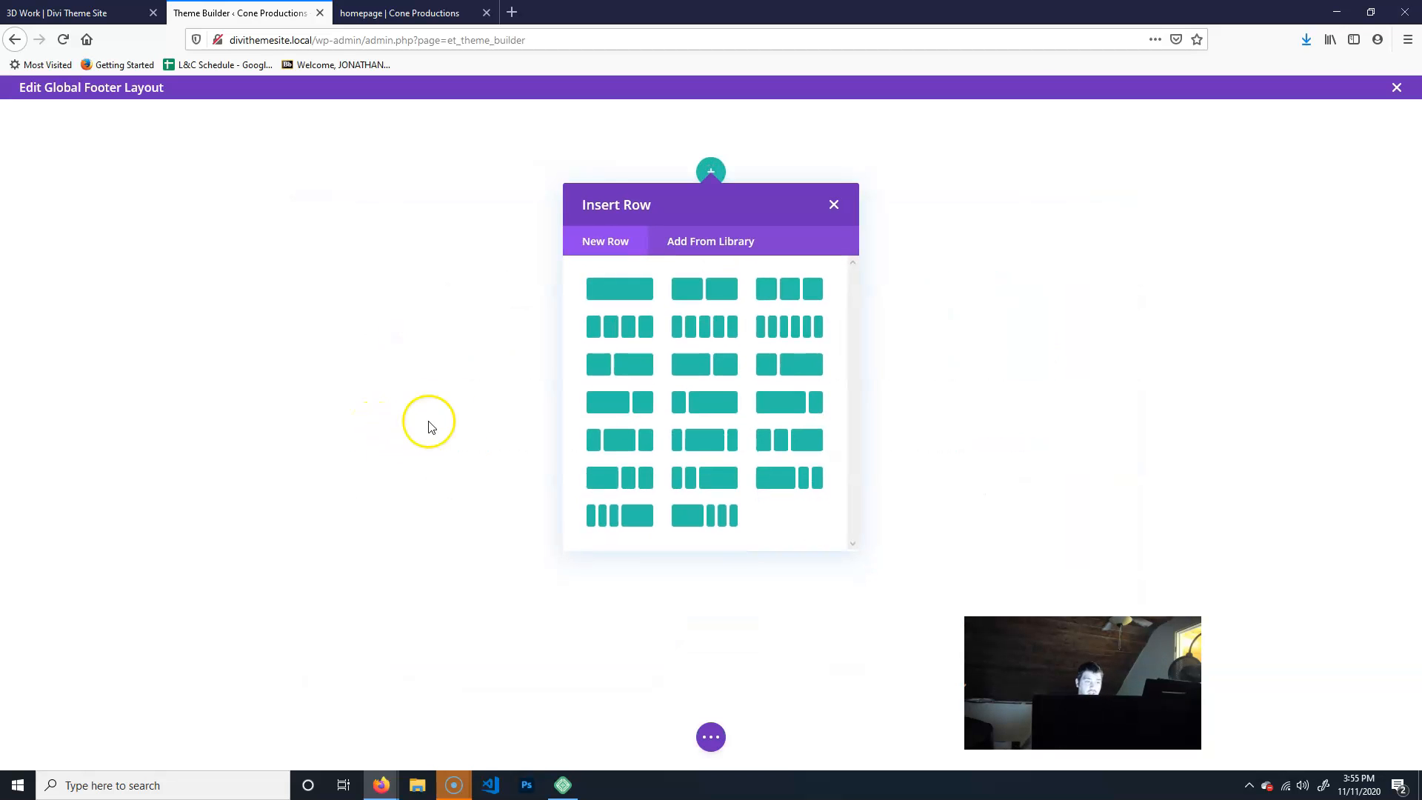
{"action": "left_click", "coordinate": [718, 296]}
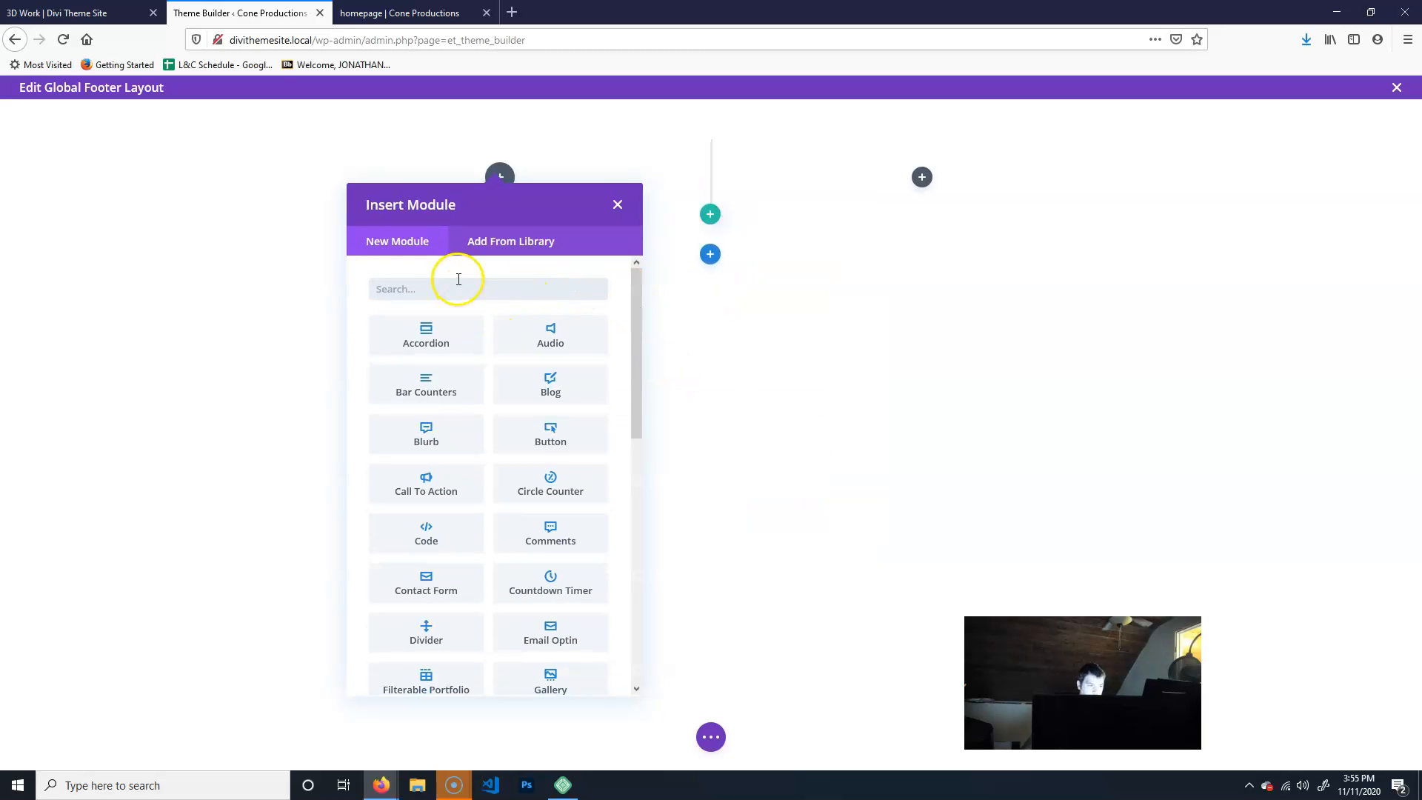
- Add a Text module to the footer row's first column with the body text "Copyright Cone Productions"
{"action": "type", "text": "text"}
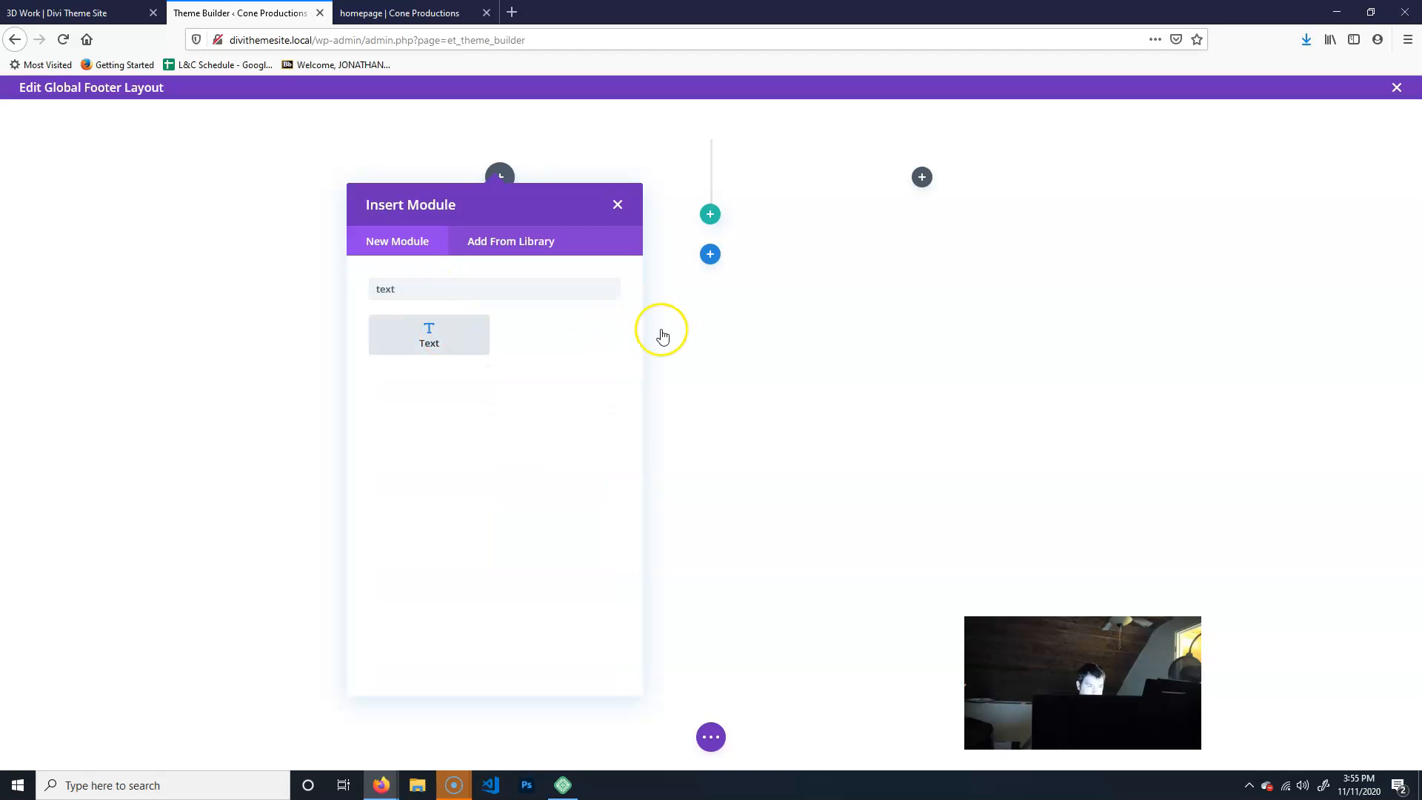
{"action": "key", "text": "Return"}
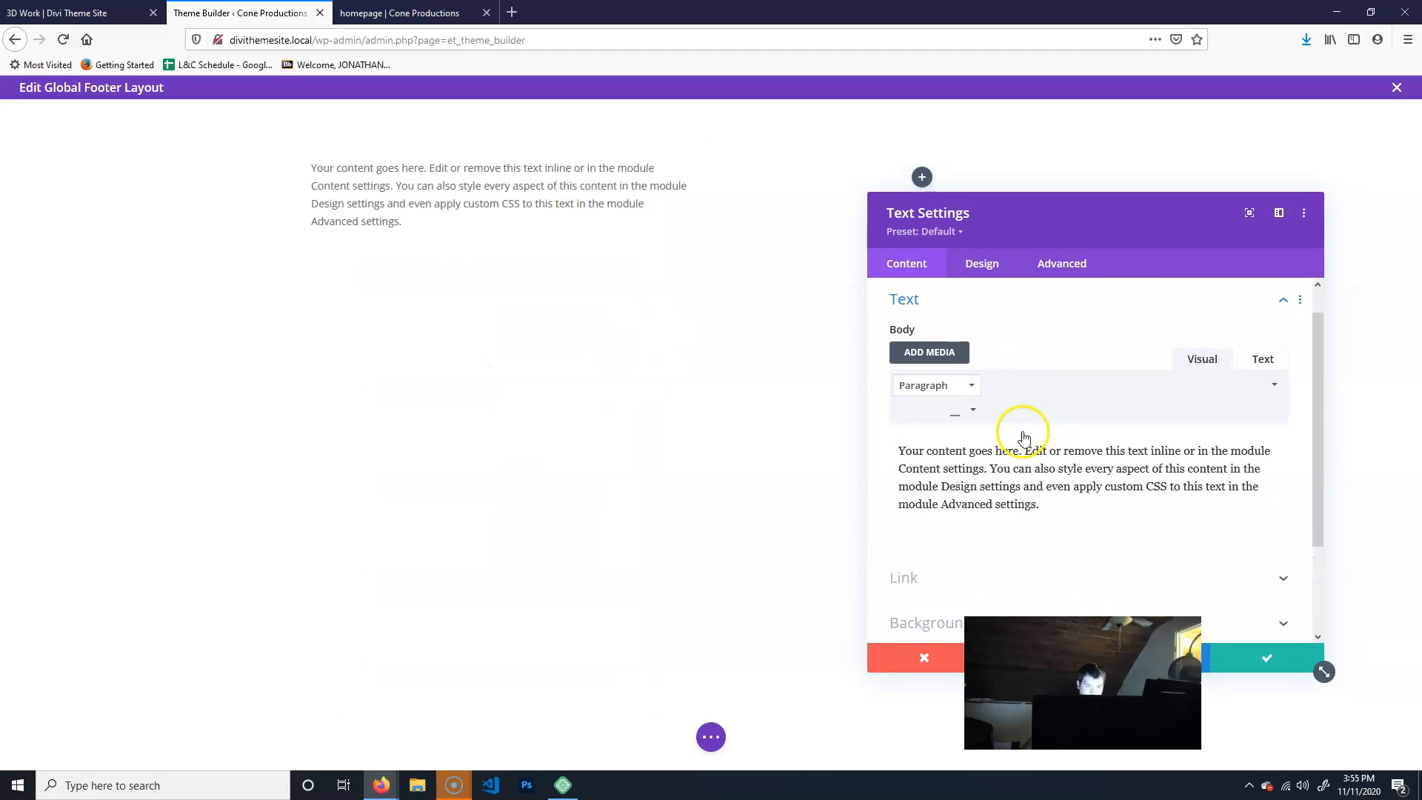
{"action": "key", "text": "ctrl+a"}
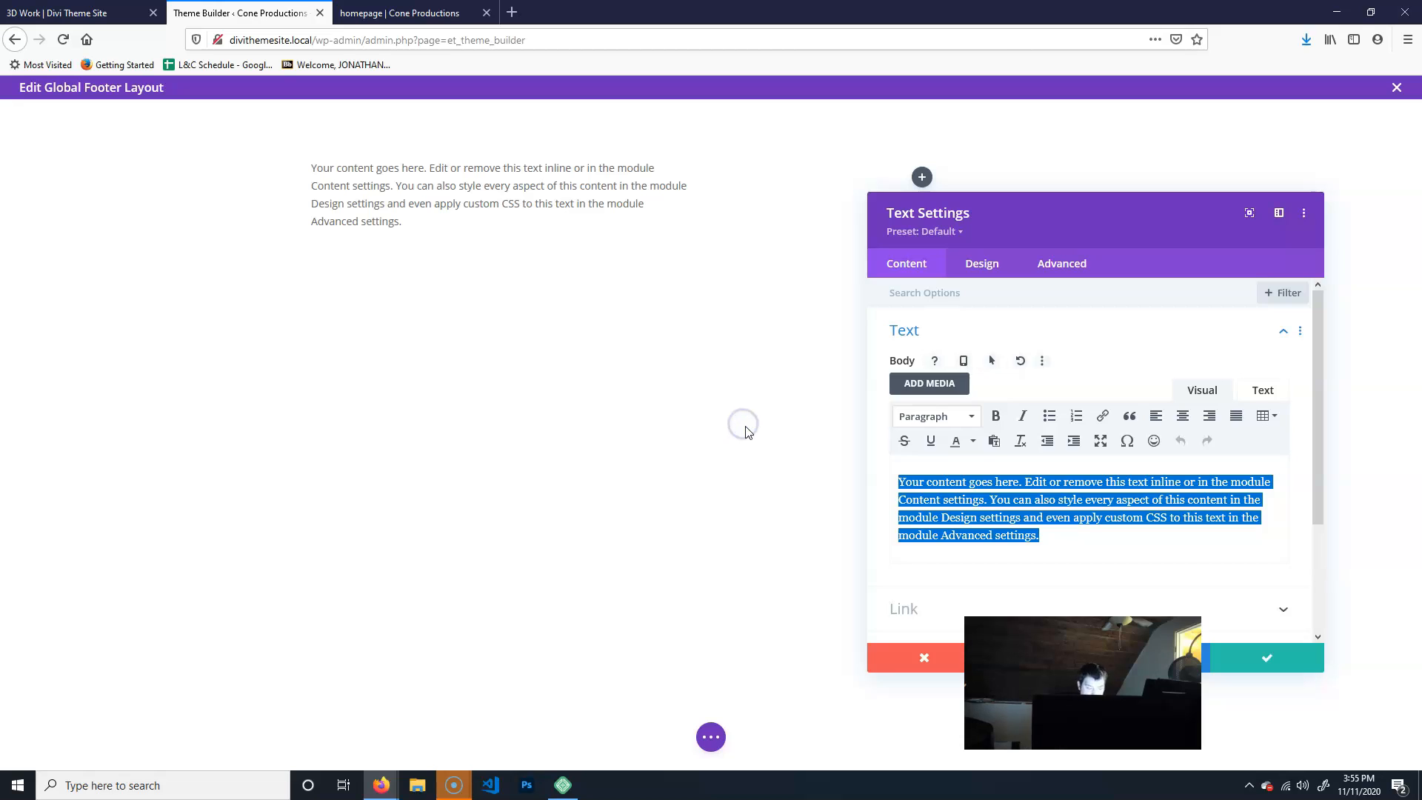
{"action": "type", "text": "Copyright Cone Productions"}
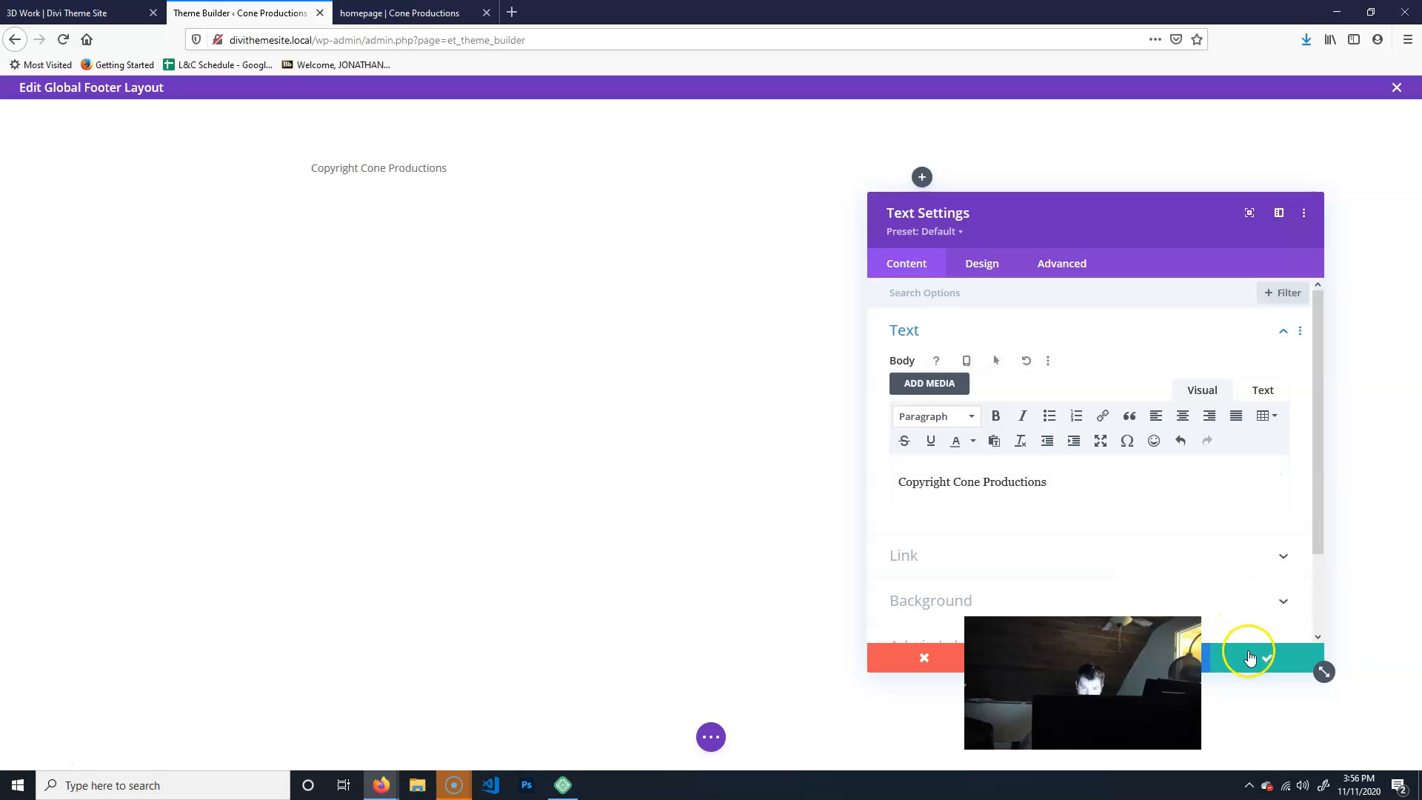
{"action": "left_click", "coordinate": [1254, 656]}
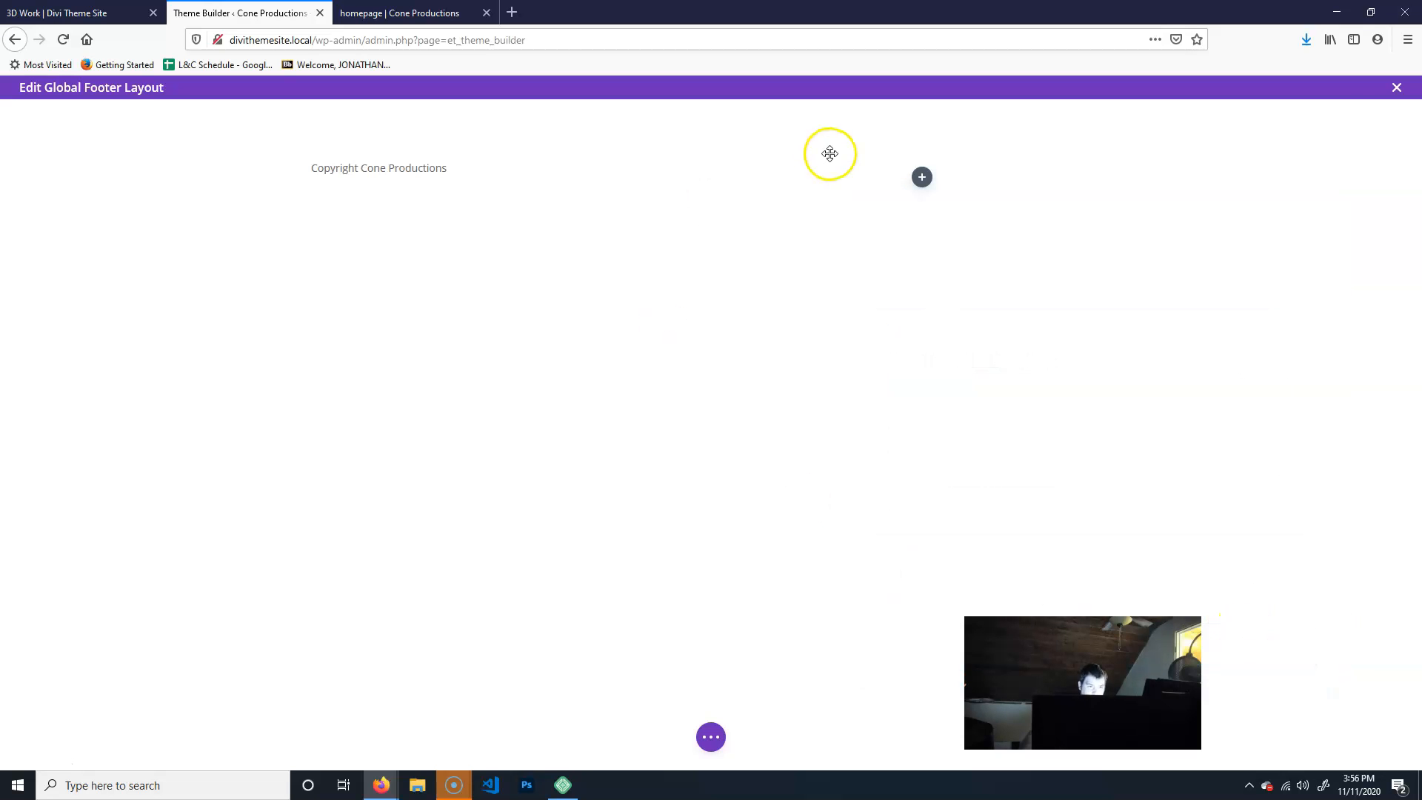
- Add a Menu module to the second column of the footer row
{"action": "left_click", "coordinate": [923, 177]}
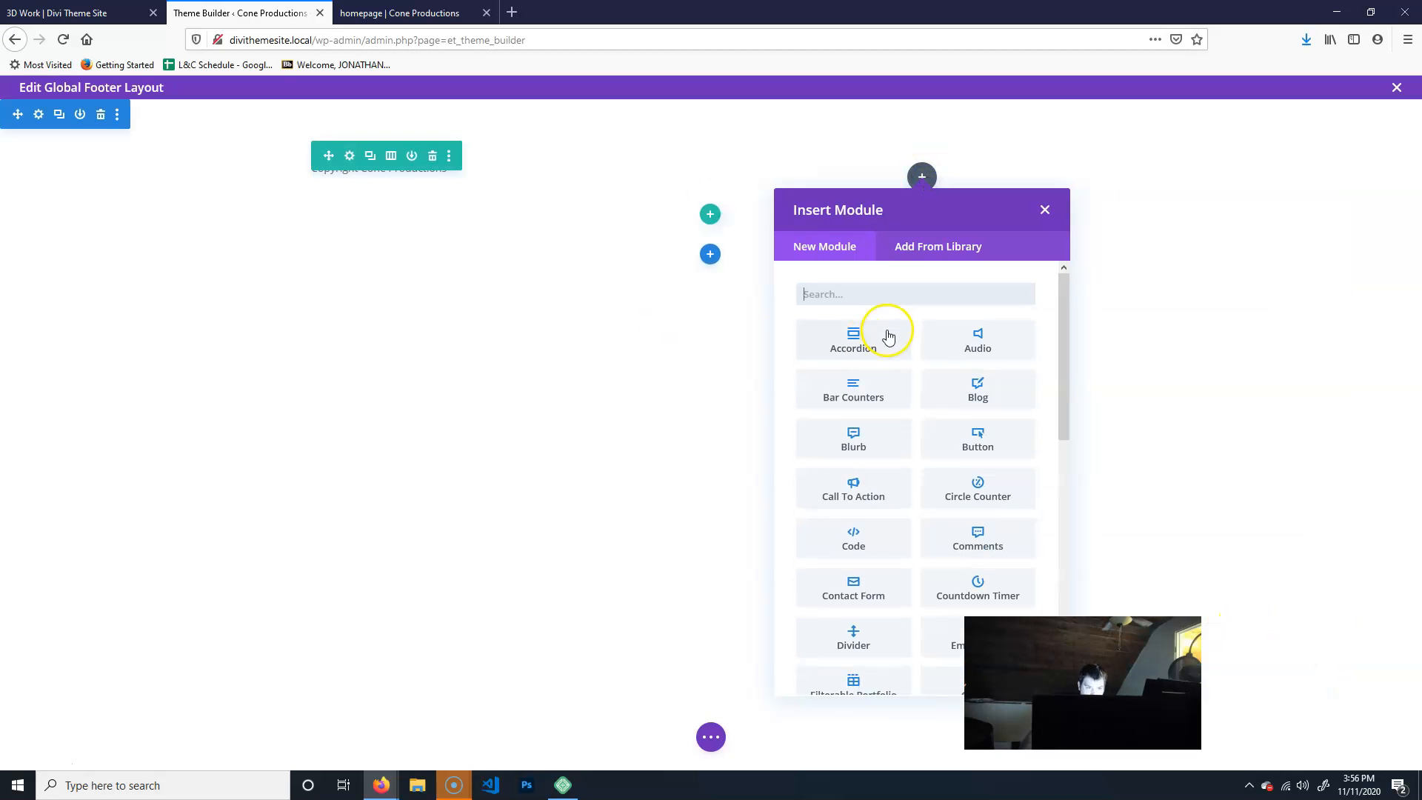
{"action": "type", "text": "menu"}
{"action": "left_click", "coordinate": [849, 338]}
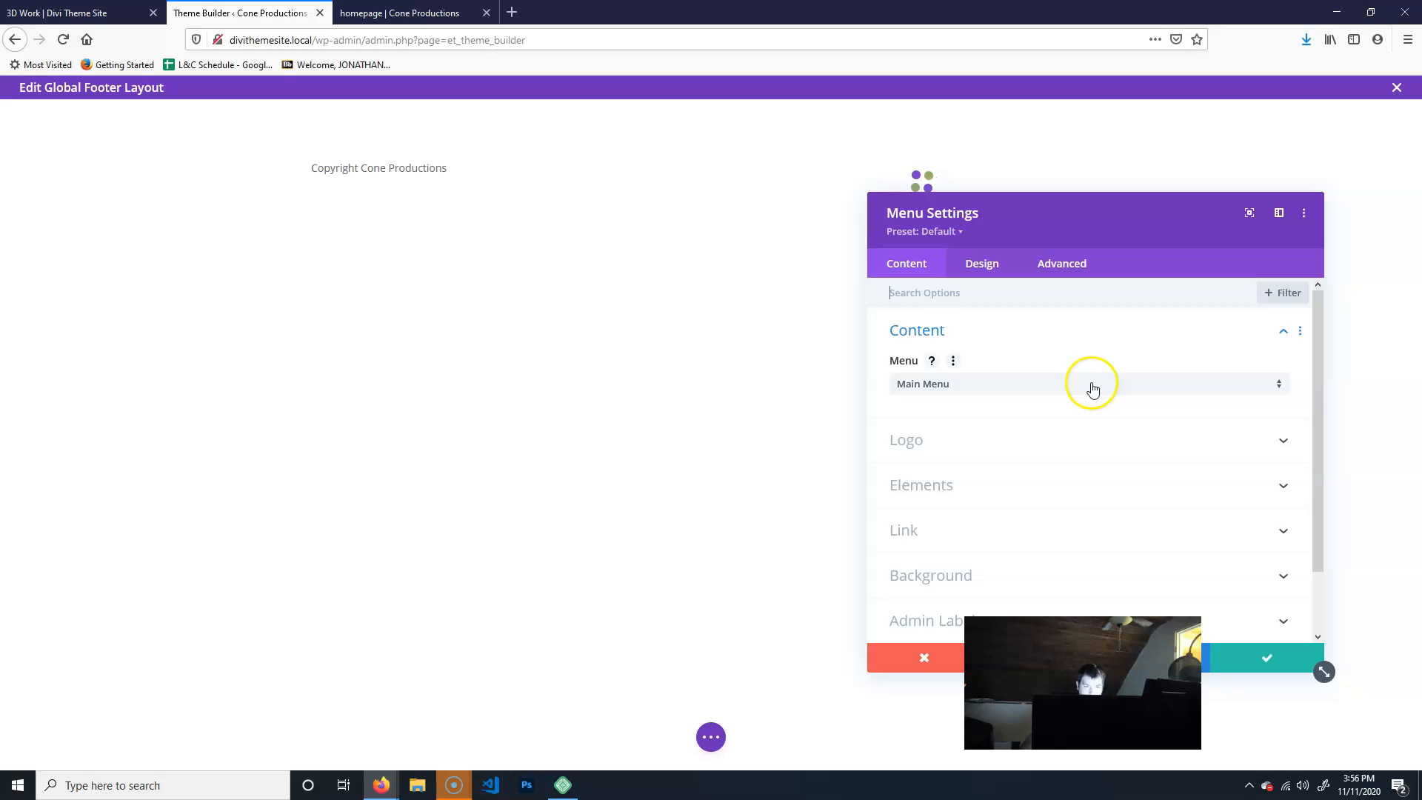
- Enable the search icon for the footer menu and accept the menu settings
{"action": "left_click", "coordinate": [986, 442]}
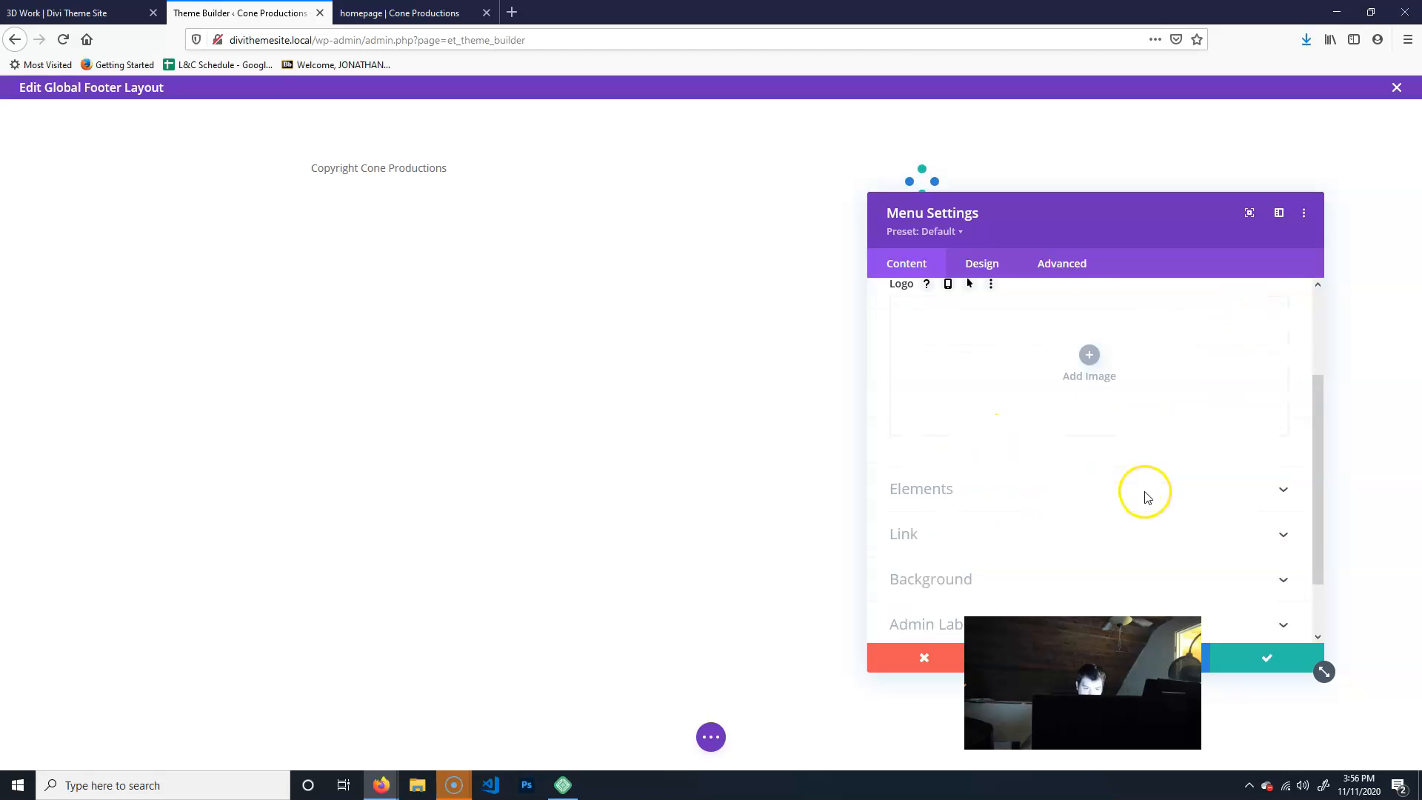
{"action": "scroll", "coordinate": [1147, 496], "scroll_direction": "down", "scroll_amount": 2}
{"action": "scroll", "coordinate": [1049, 451], "scroll_direction": "up", "scroll_amount": 5}
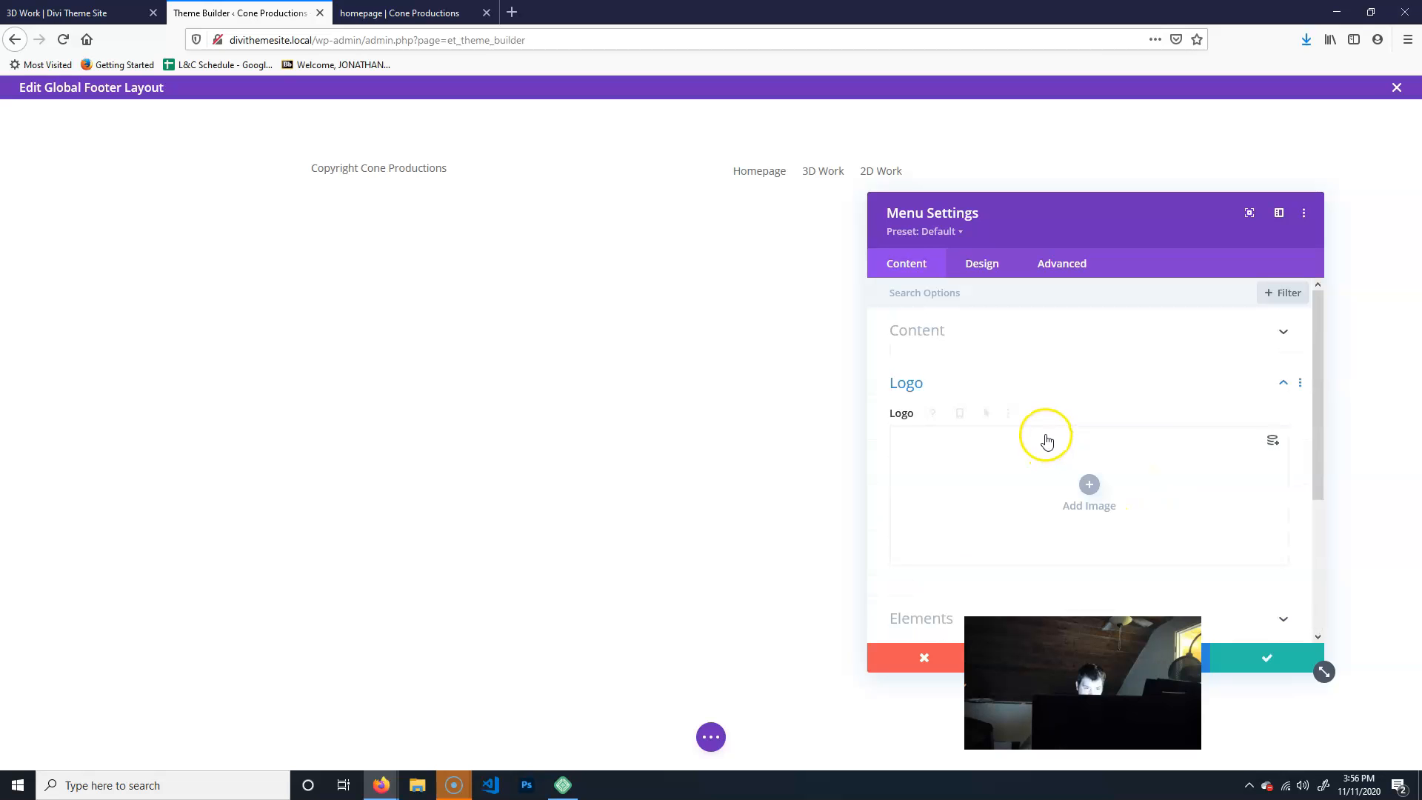
{"action": "left_click", "coordinate": [1093, 335]}
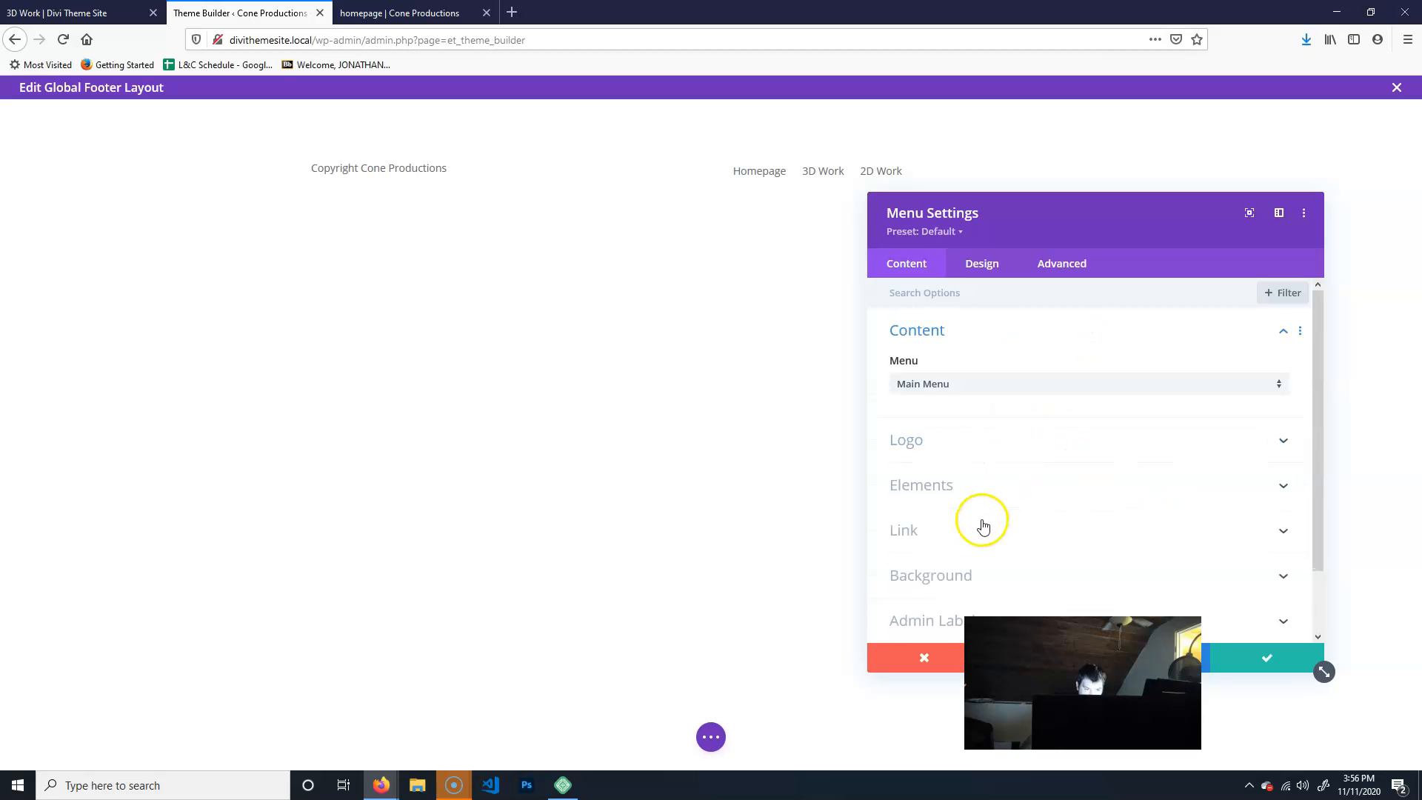
{"action": "left_click", "coordinate": [968, 531]}
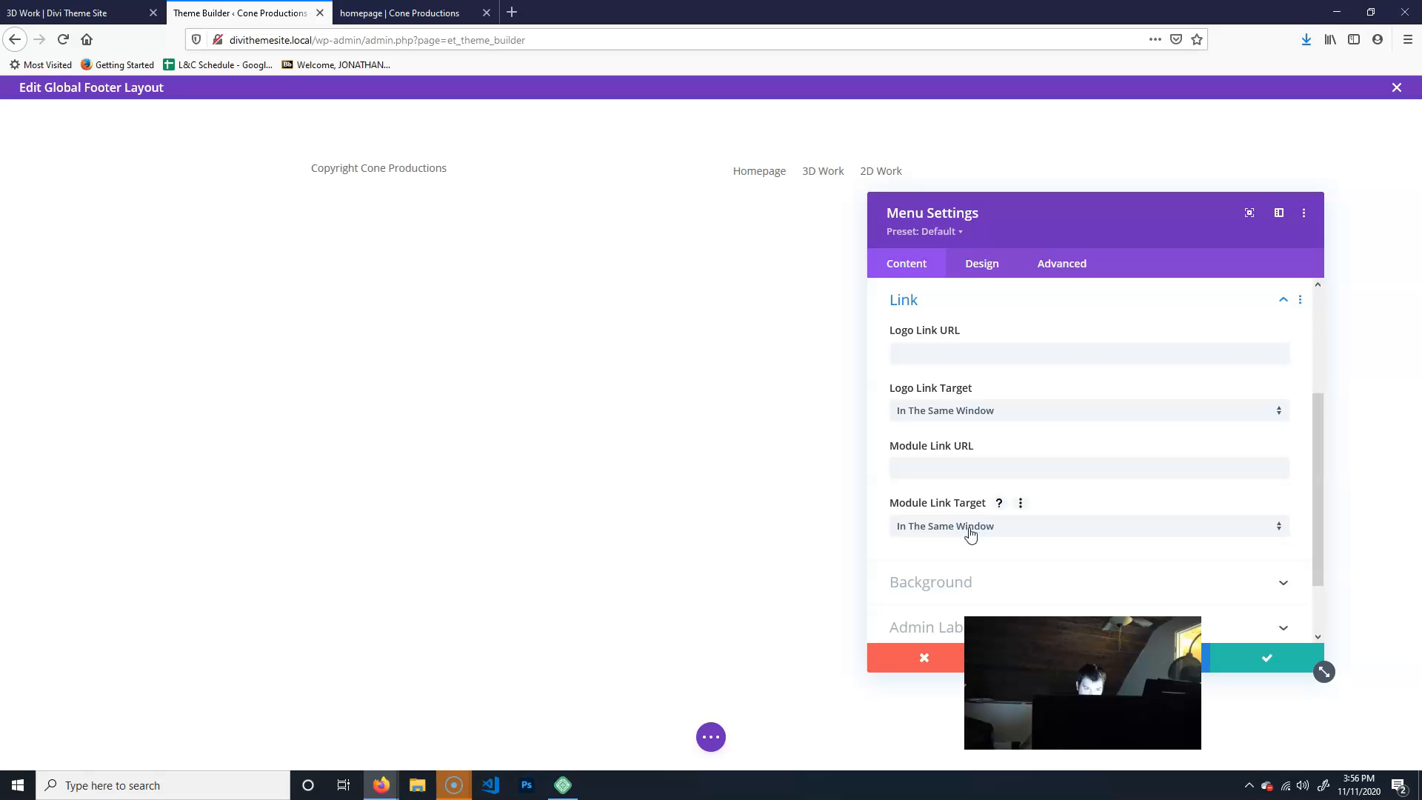
{"action": "left_click", "coordinate": [970, 300]}
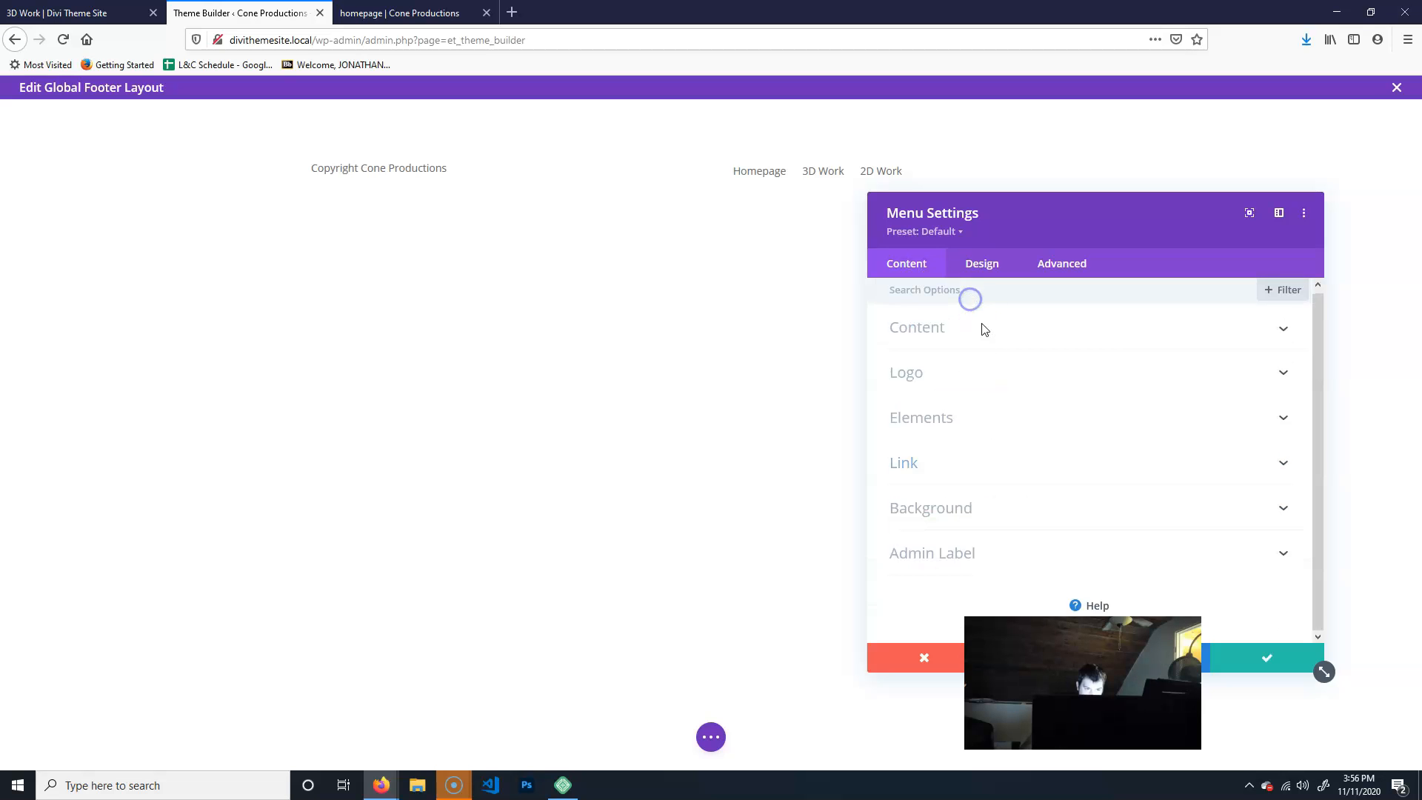
{"action": "left_click", "coordinate": [964, 412]}
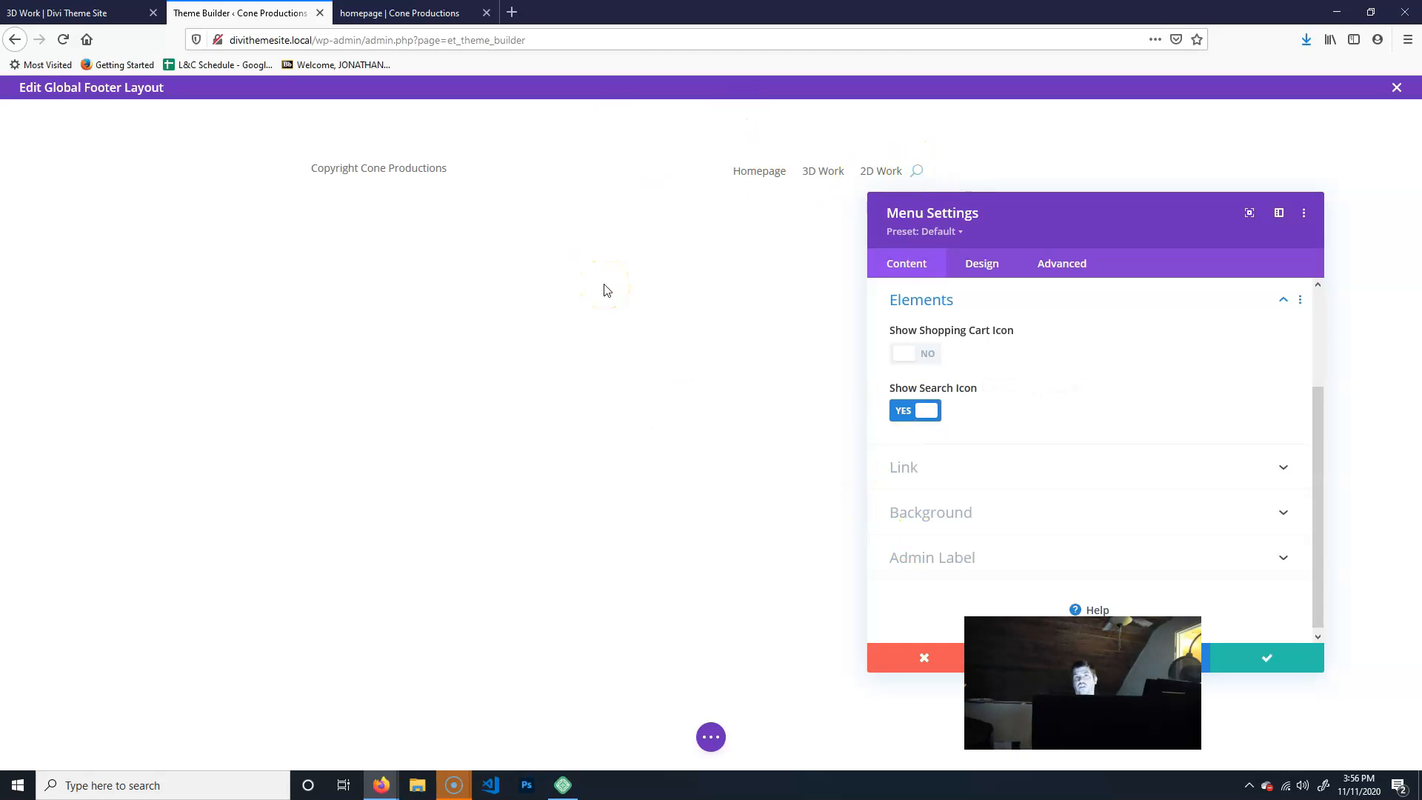
{"action": "left_click", "coordinate": [1284, 671]}
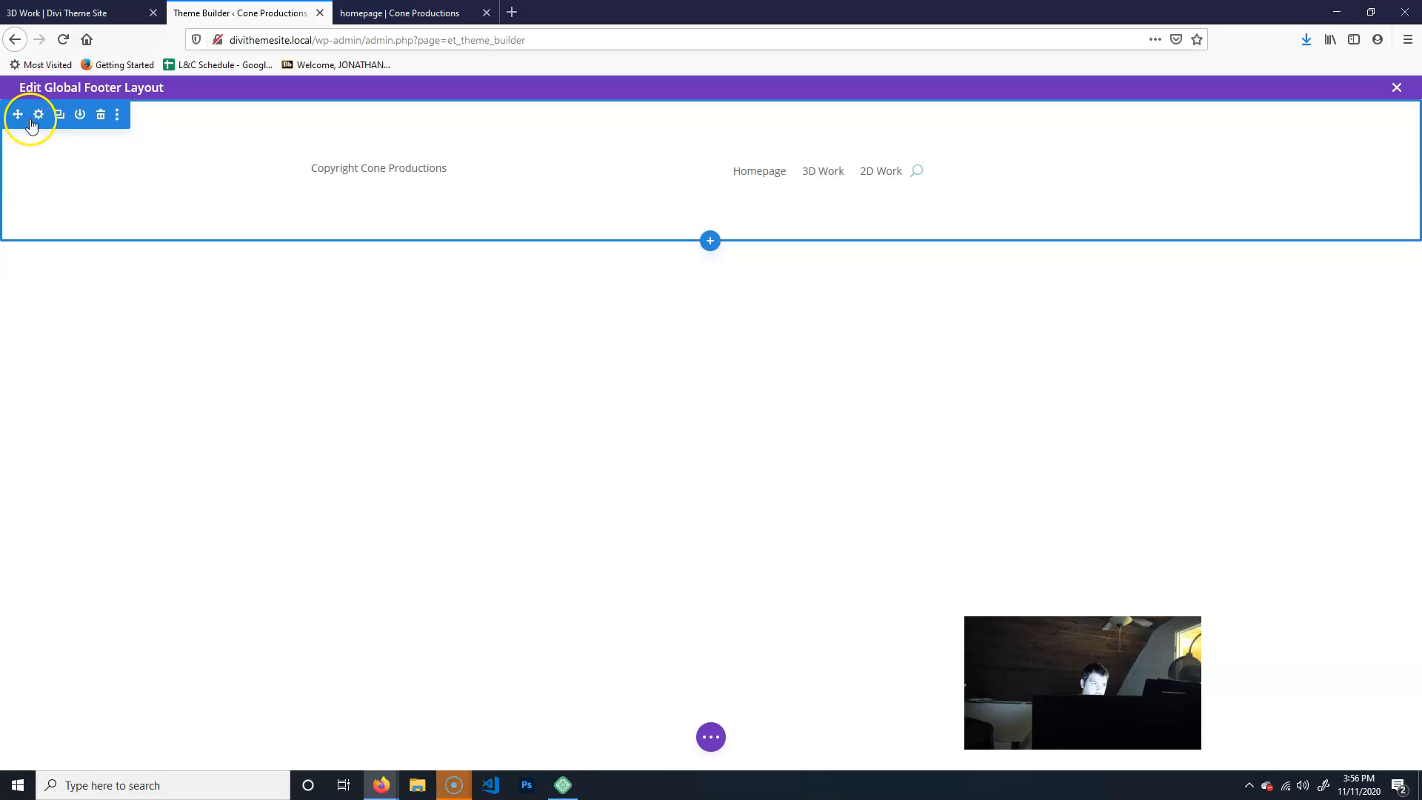
- Set the footer section's background to a dark grey from the extended palette and accept the section settings
{"action": "left_click", "coordinate": [41, 117]}
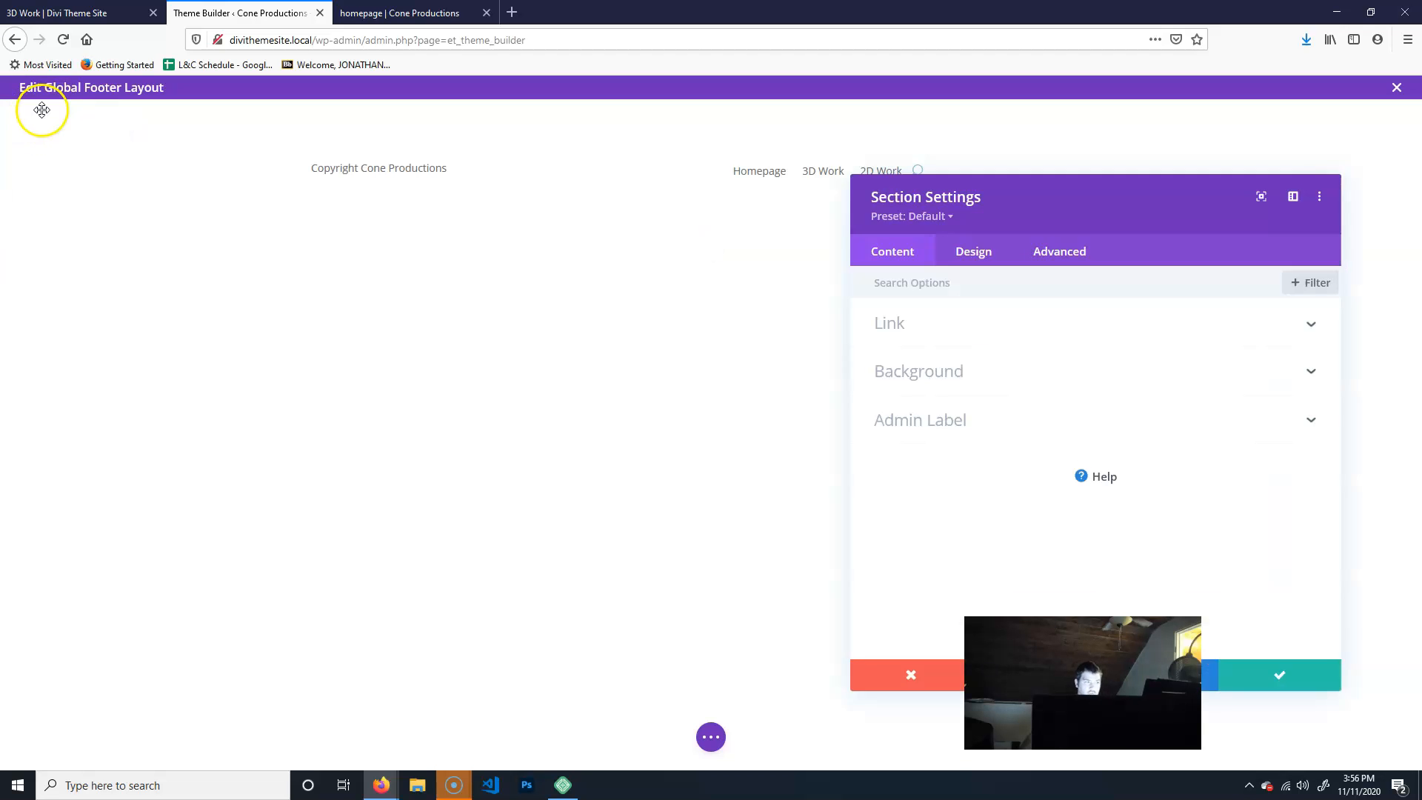
{"action": "left_click", "coordinate": [948, 382]}
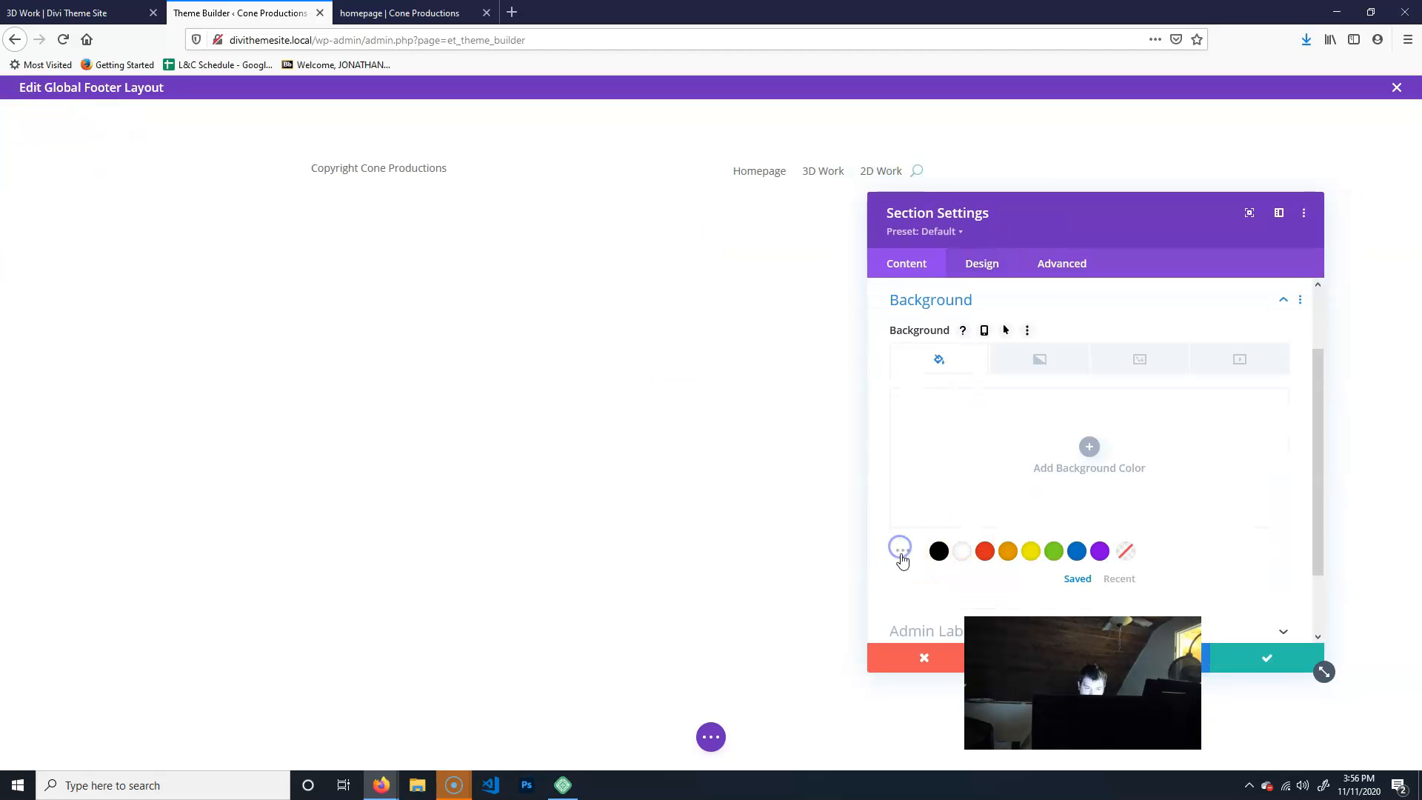
{"action": "left_click", "coordinate": [901, 550]}
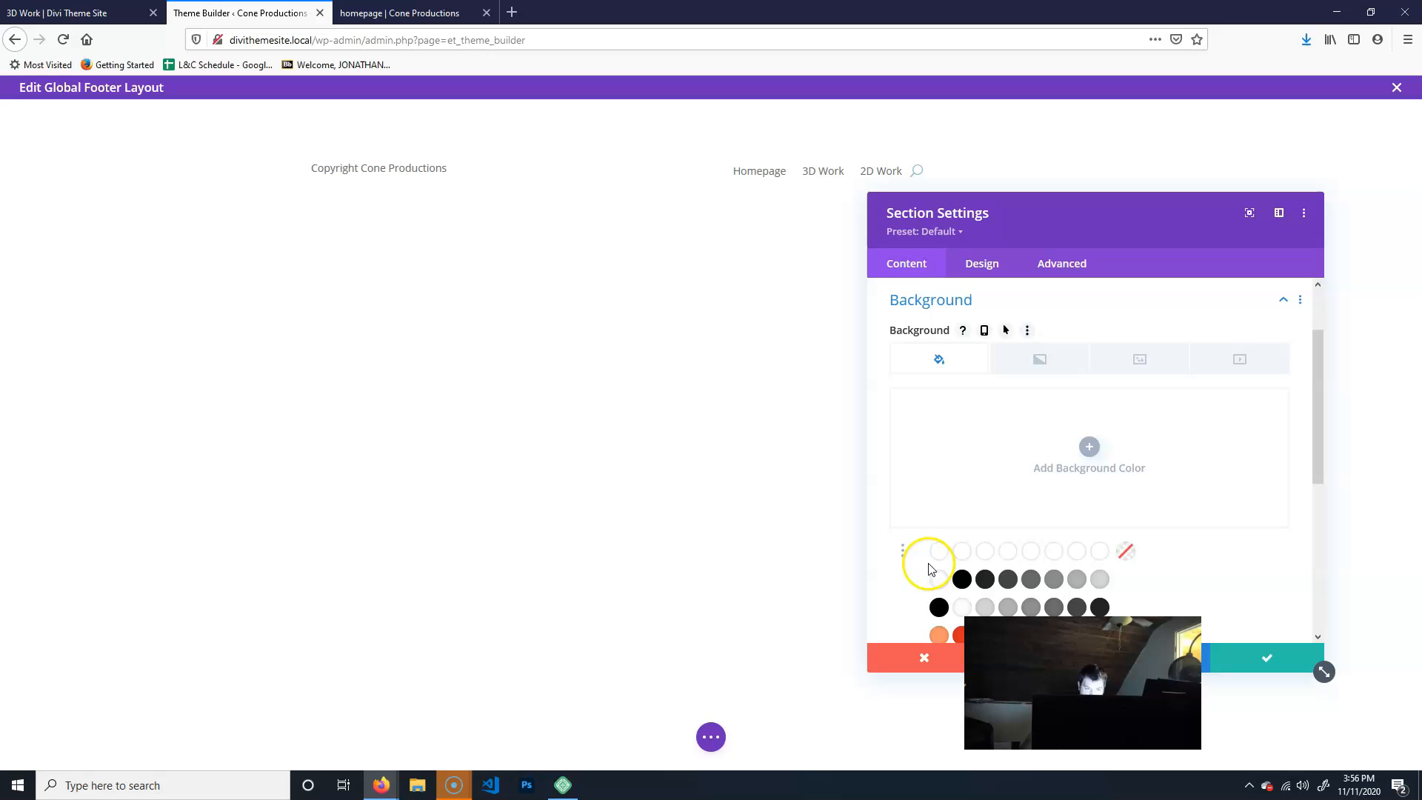
{"action": "left_click", "coordinate": [1008, 579]}
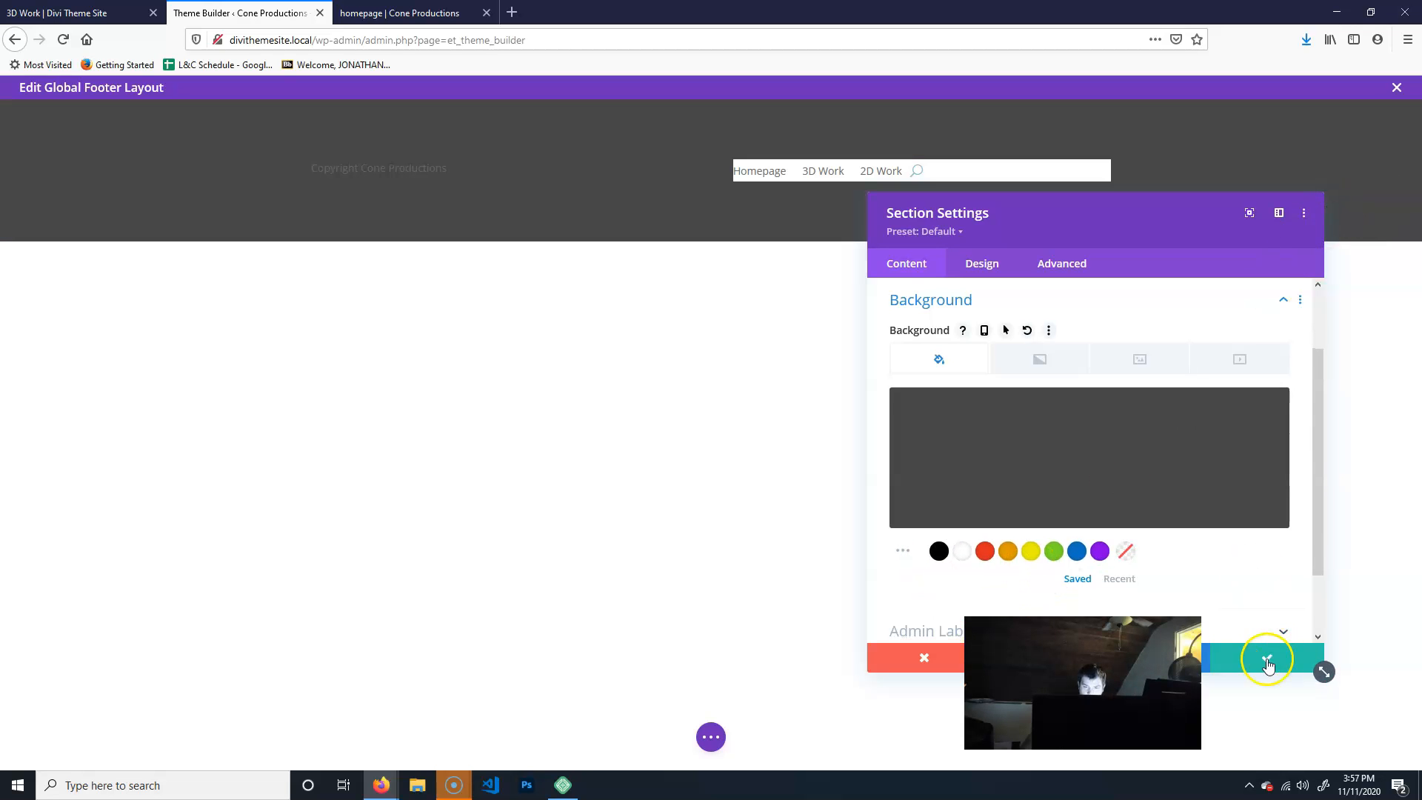
{"action": "left_click", "coordinate": [1268, 661]}
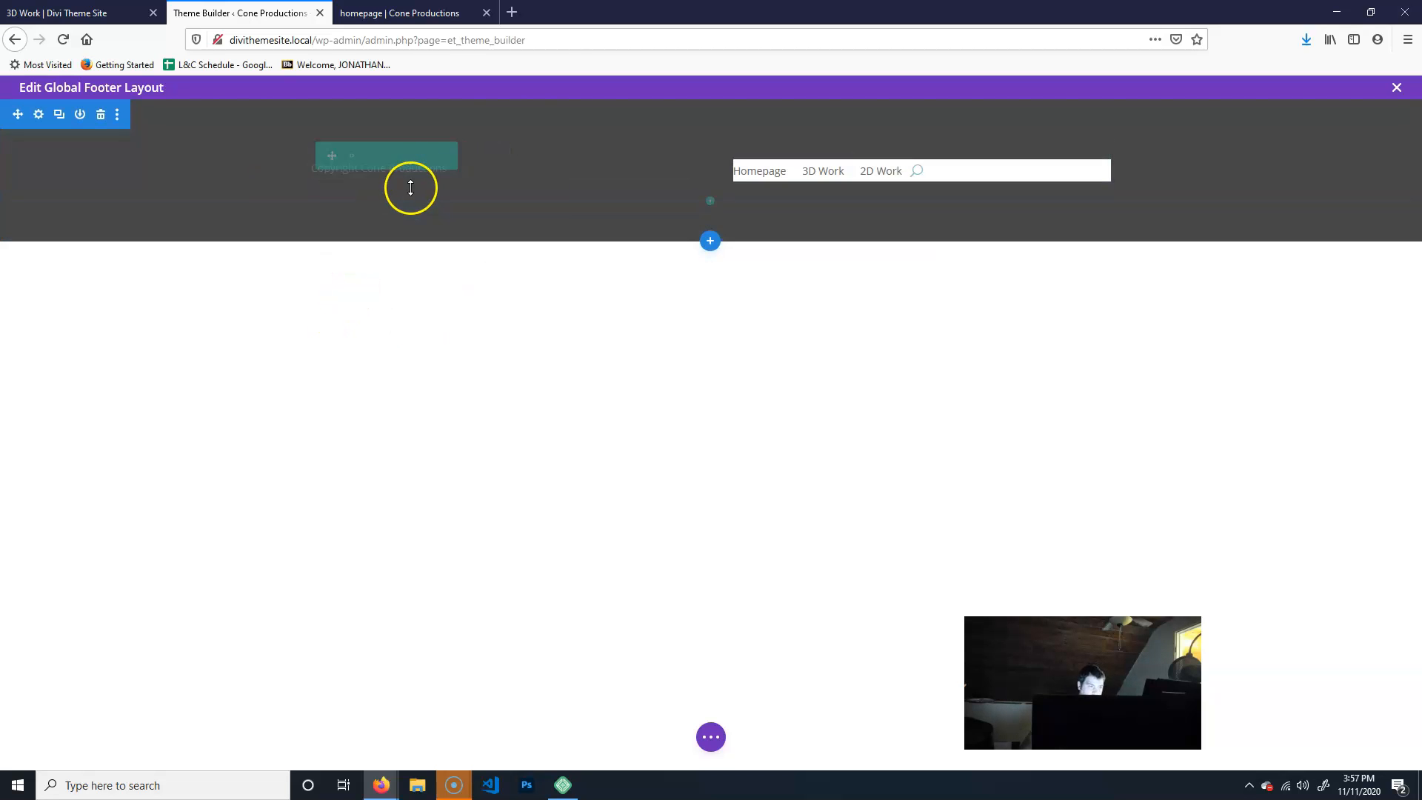
- Recolor the "Copyright Cone Productions" body text to light grey and accept the text settings
{"action": "left_click", "coordinate": [474, 197]}
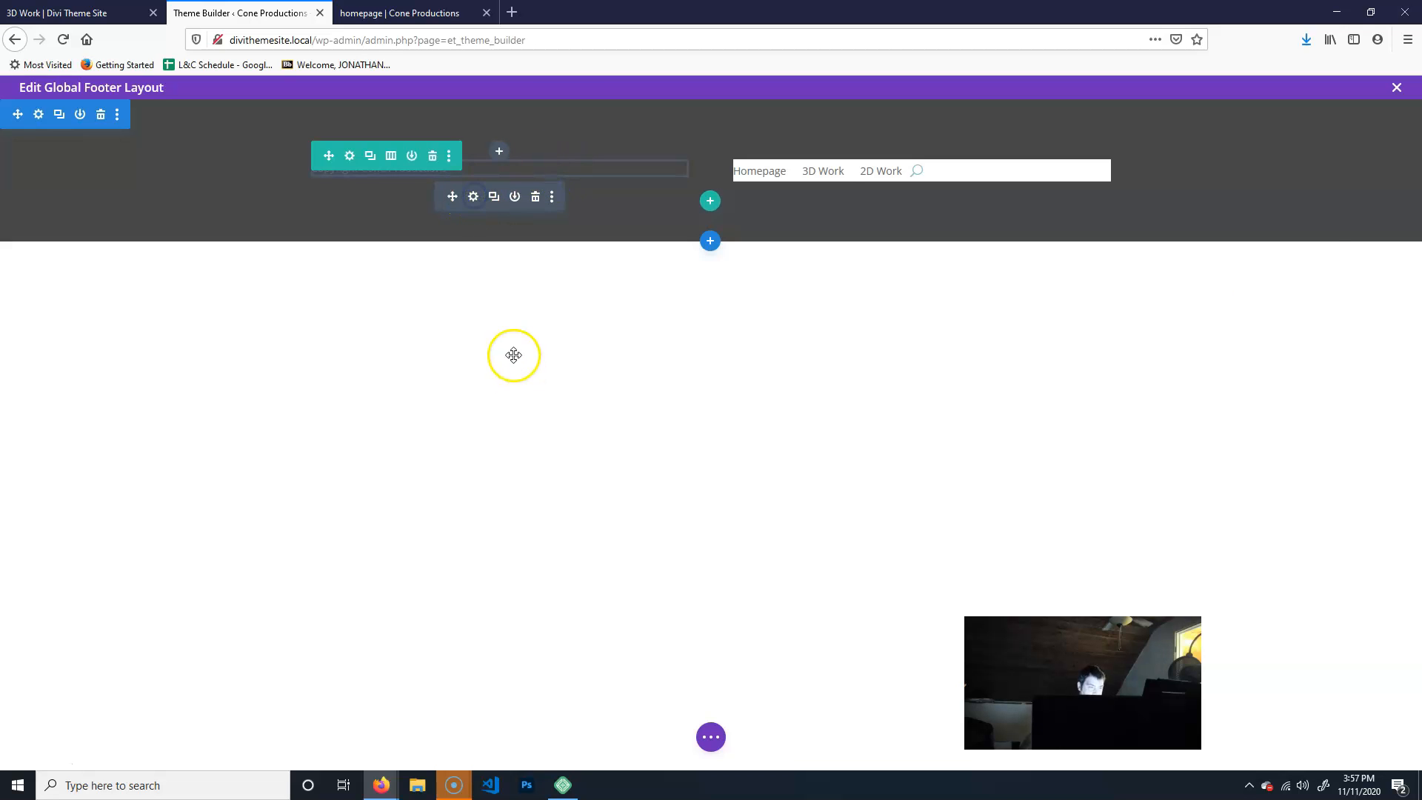
{"action": "left_click_drag", "start_coordinate": [1098, 508], "coordinate": [822, 470]}
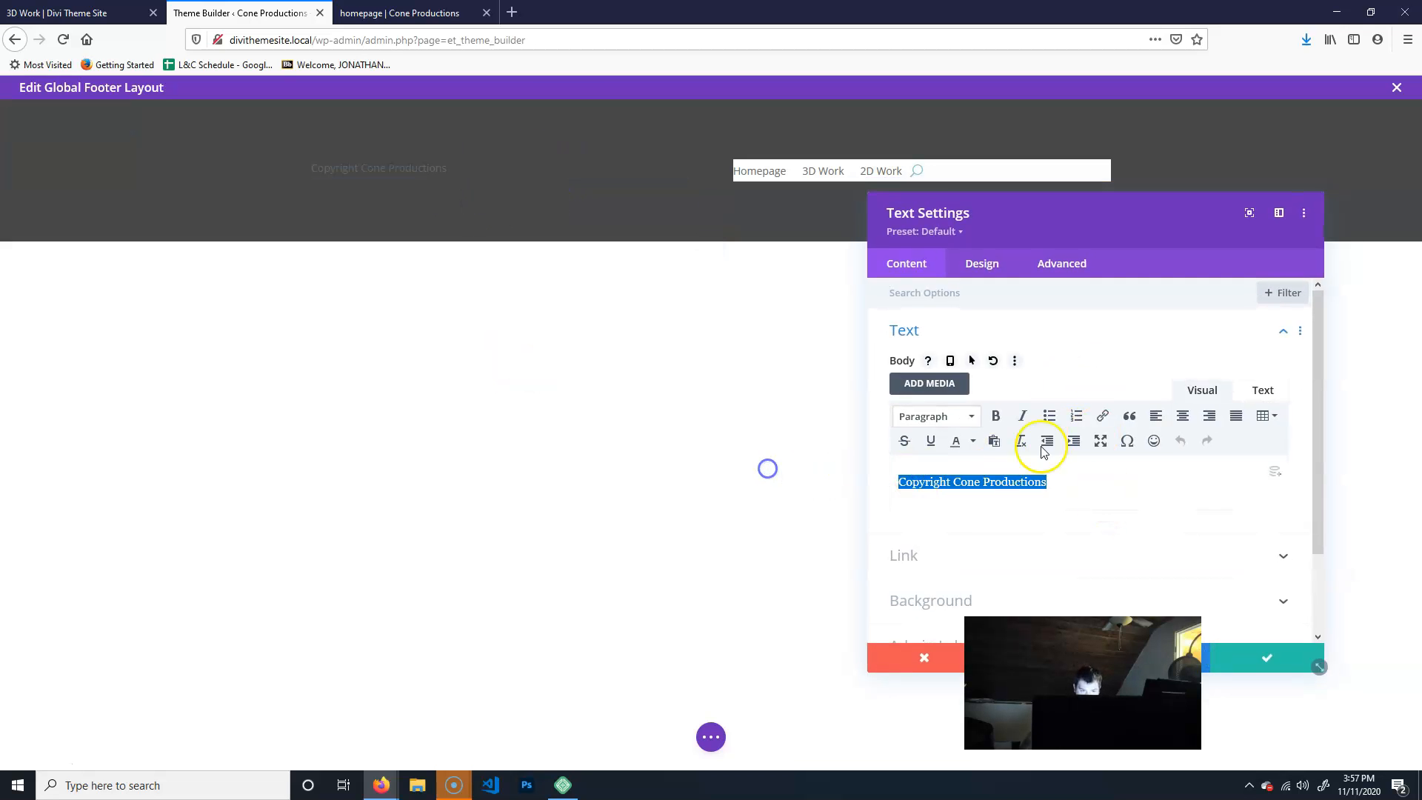
{"action": "left_click", "coordinate": [976, 442]}
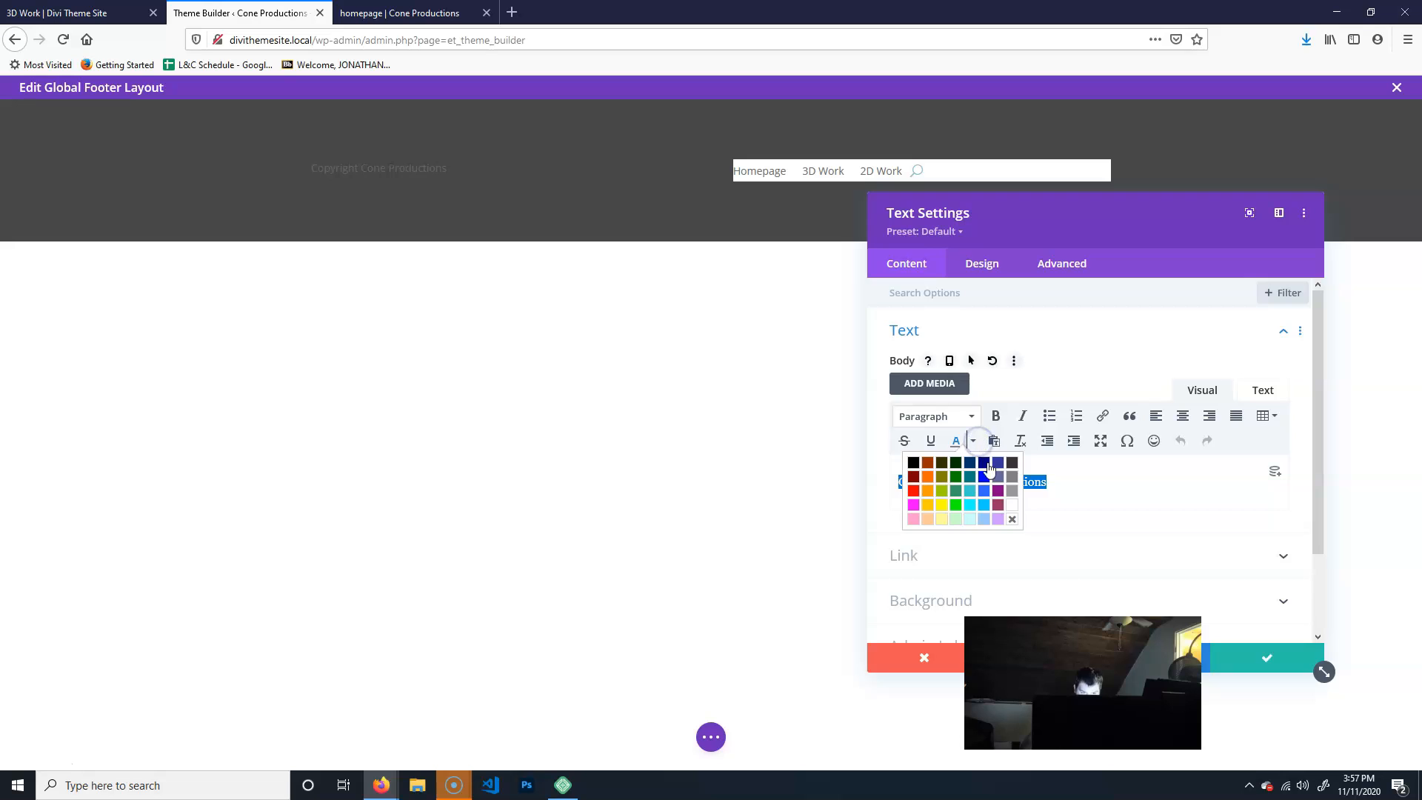
{"action": "left_click", "coordinate": [1012, 504]}
{"action": "left_click", "coordinate": [1266, 659]}
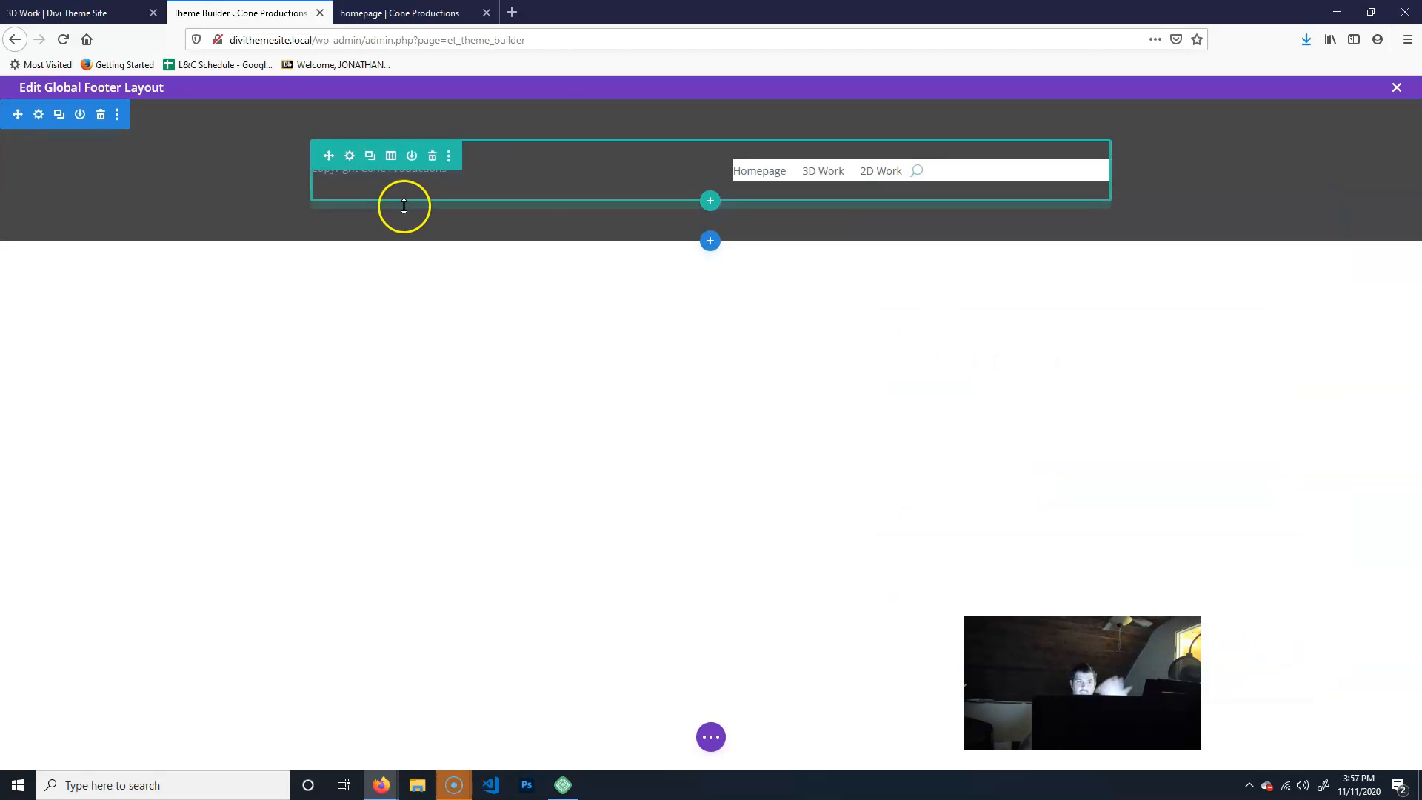
- Set the footer menu module's background to transparent
{"action": "mouse_move", "coordinate": [827, 181]}
{"action": "left_click", "coordinate": [896, 167]}
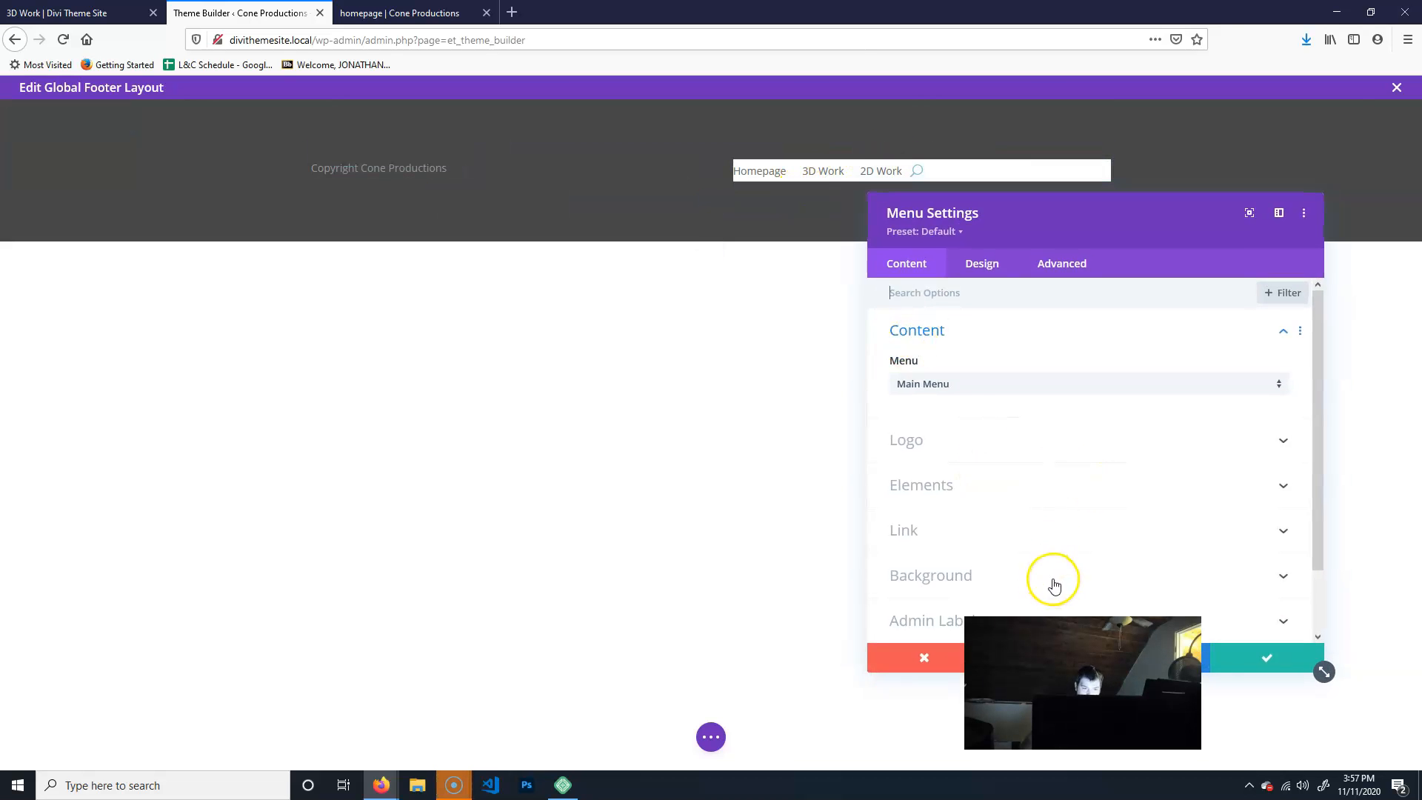
{"action": "left_click", "coordinate": [1055, 577]}
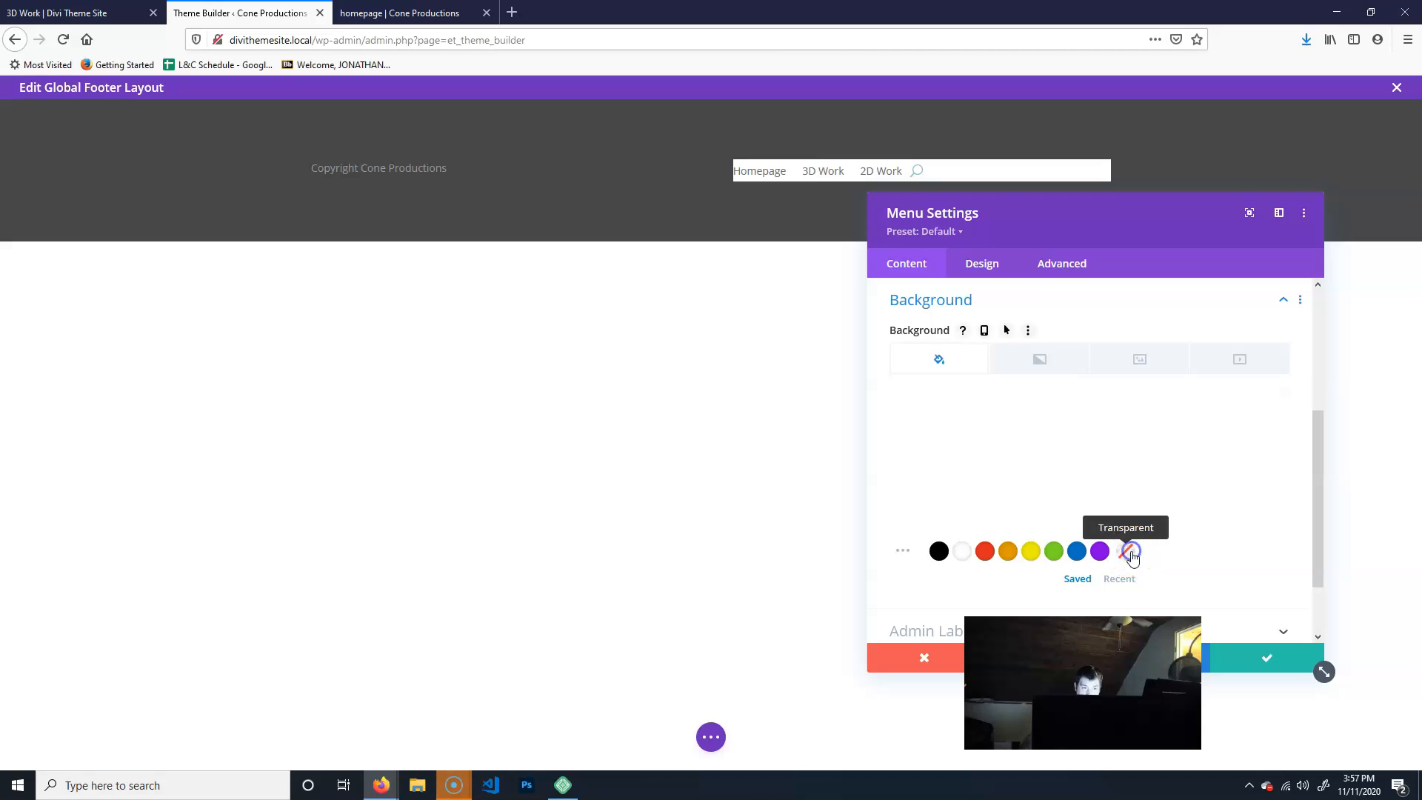
{"action": "left_click", "coordinate": [1131, 554]}
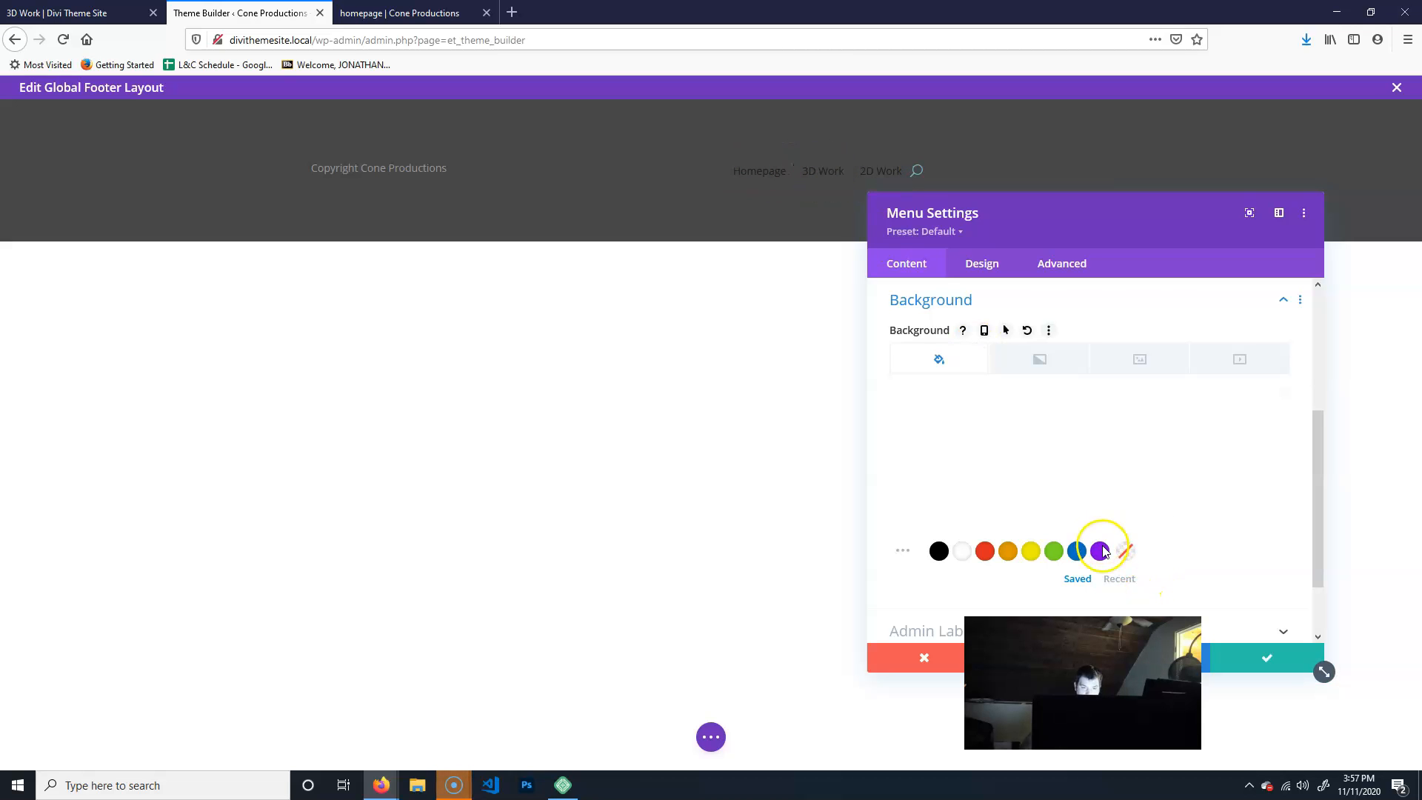
- Set the footer menu's text color to a medium grey from the extended palette
{"action": "left_click", "coordinate": [994, 276]}
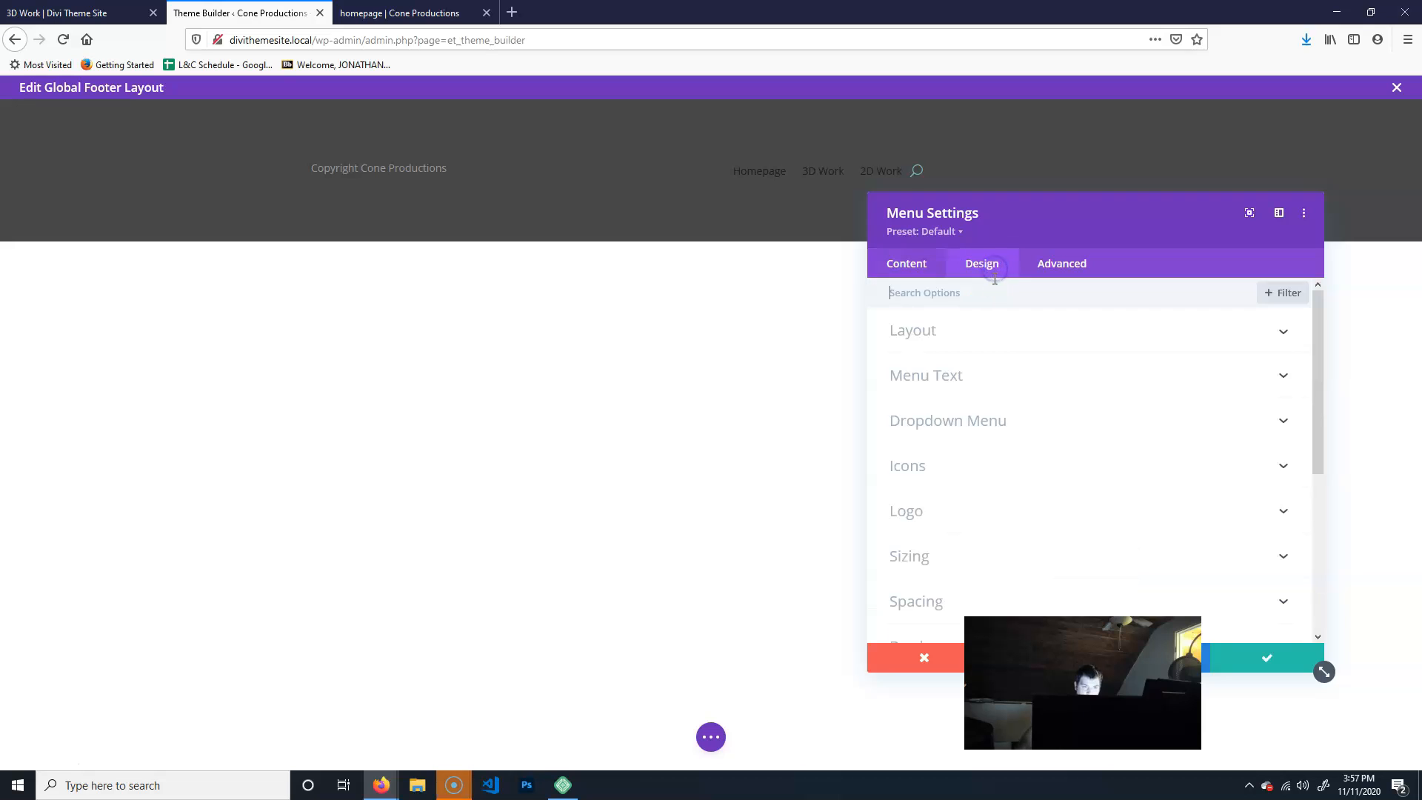
{"action": "left_click", "coordinate": [992, 380]}
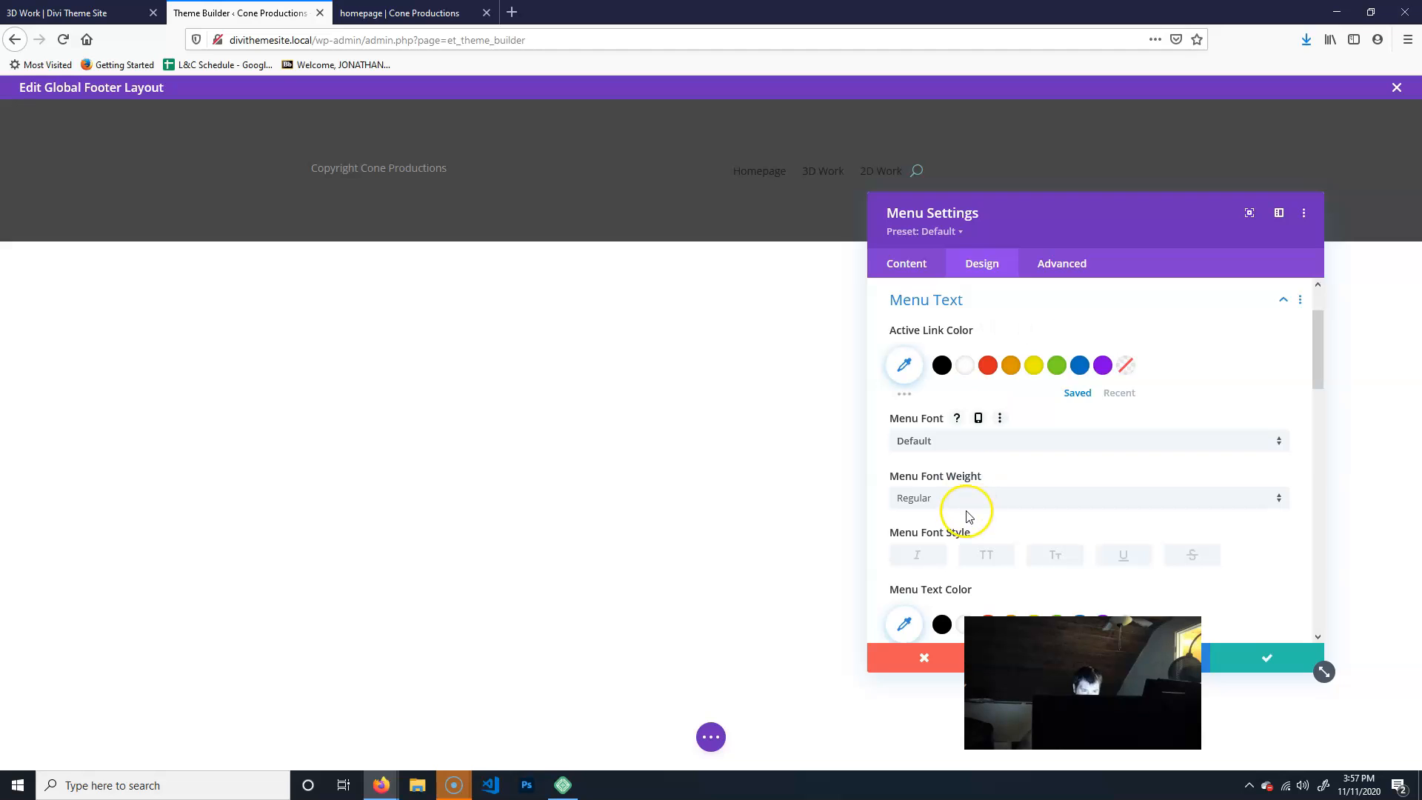
{"action": "scroll", "coordinate": [970, 510], "scroll_direction": "down", "scroll_amount": 3}
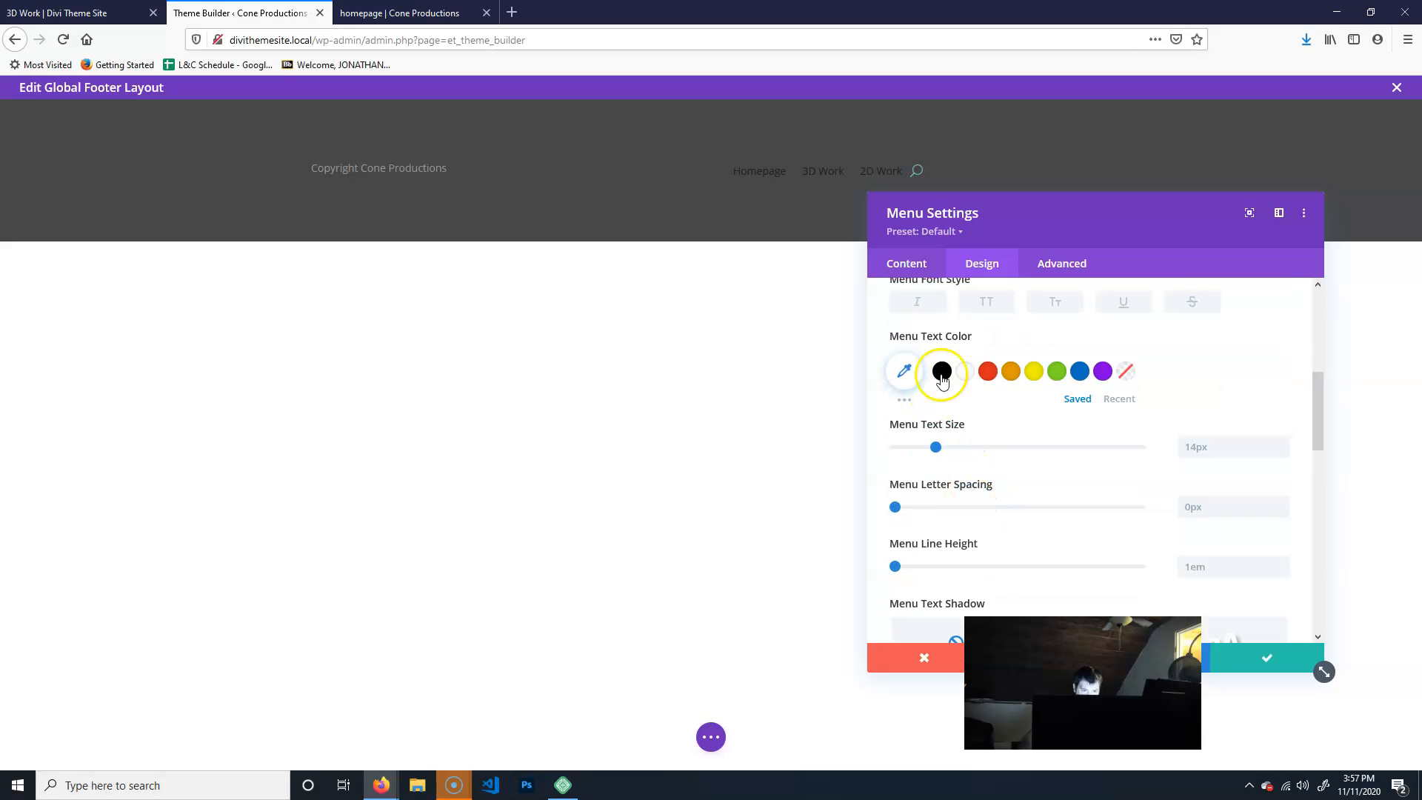
{"action": "left_click", "coordinate": [898, 400]}
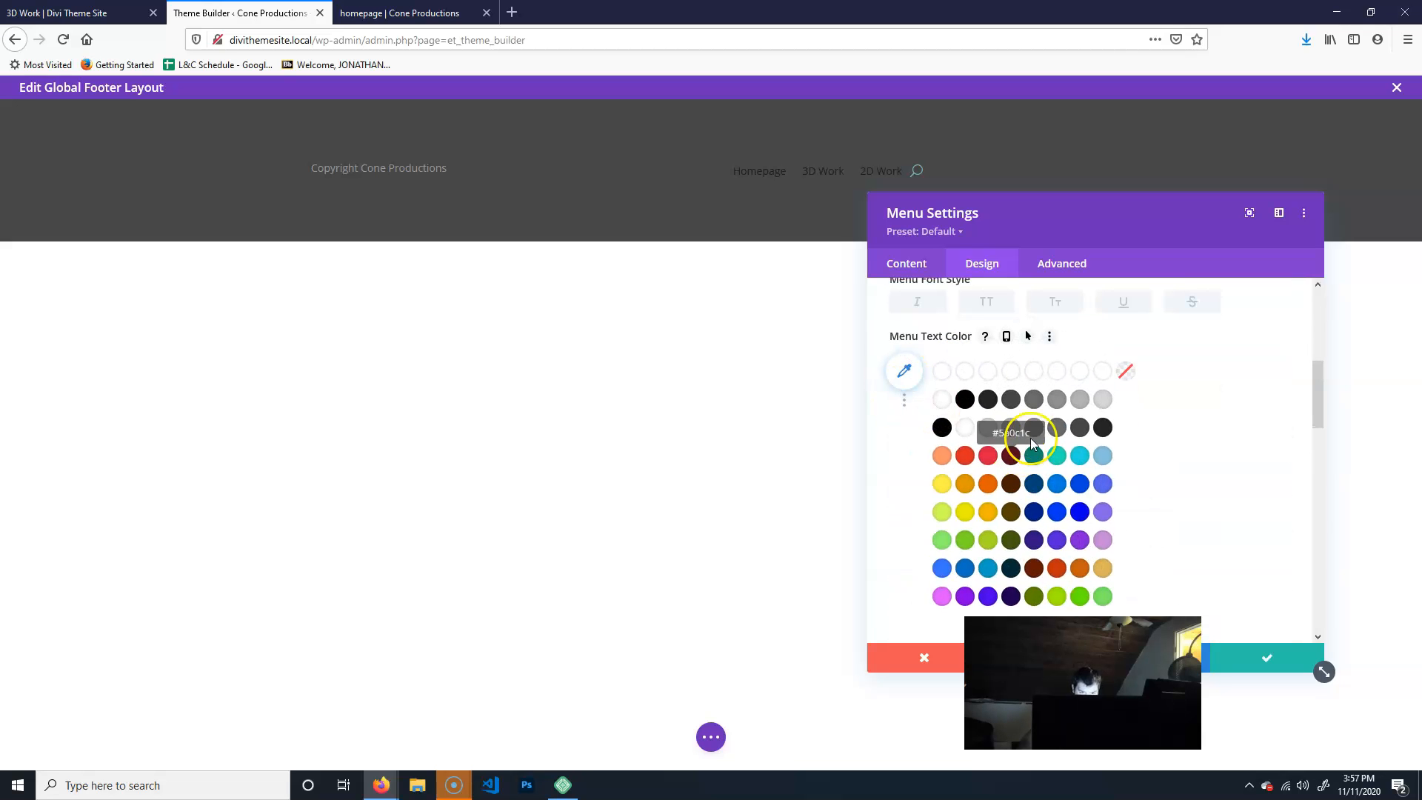
{"action": "left_click", "coordinate": [1033, 436]}
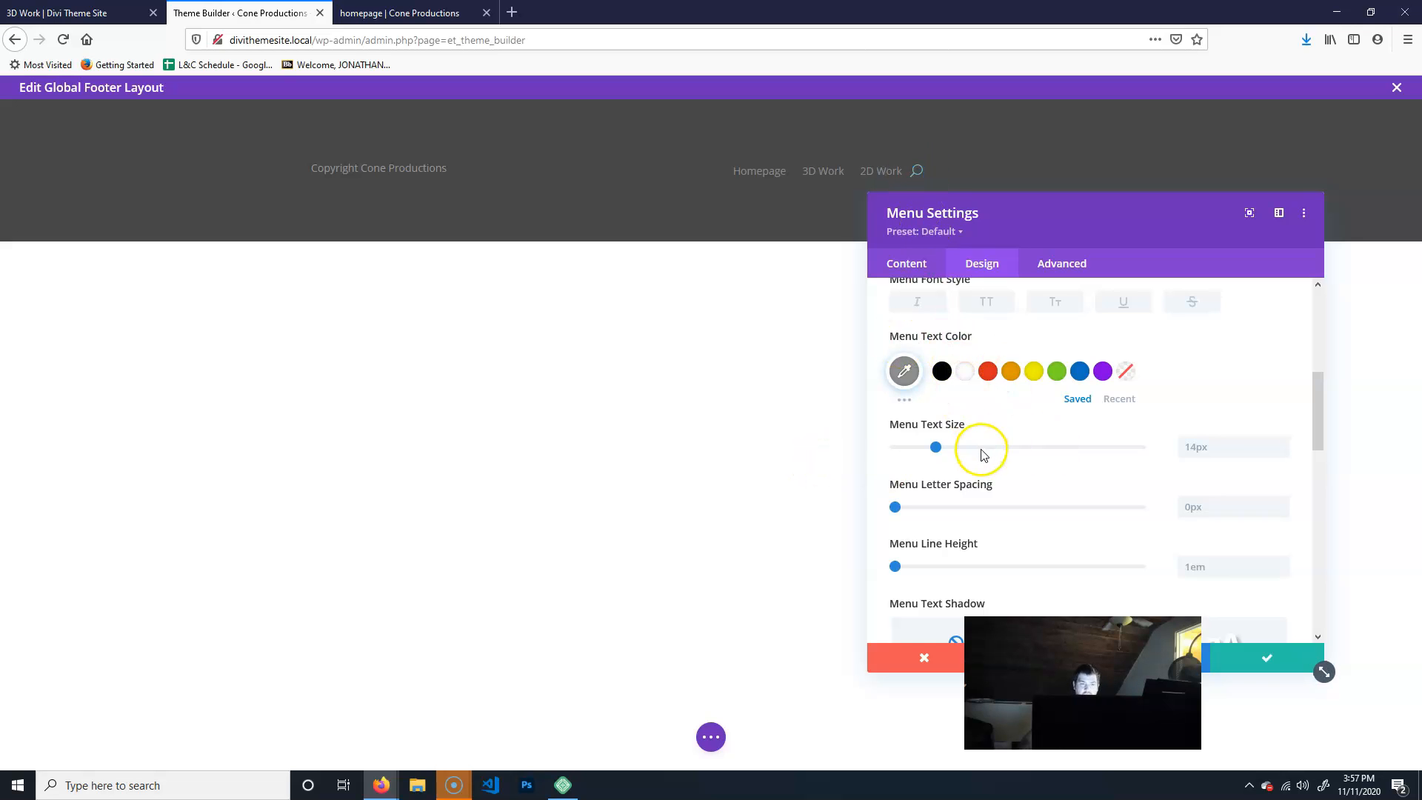
{"action": "scroll", "coordinate": [963, 511], "scroll_direction": "up", "scroll_amount": 5}
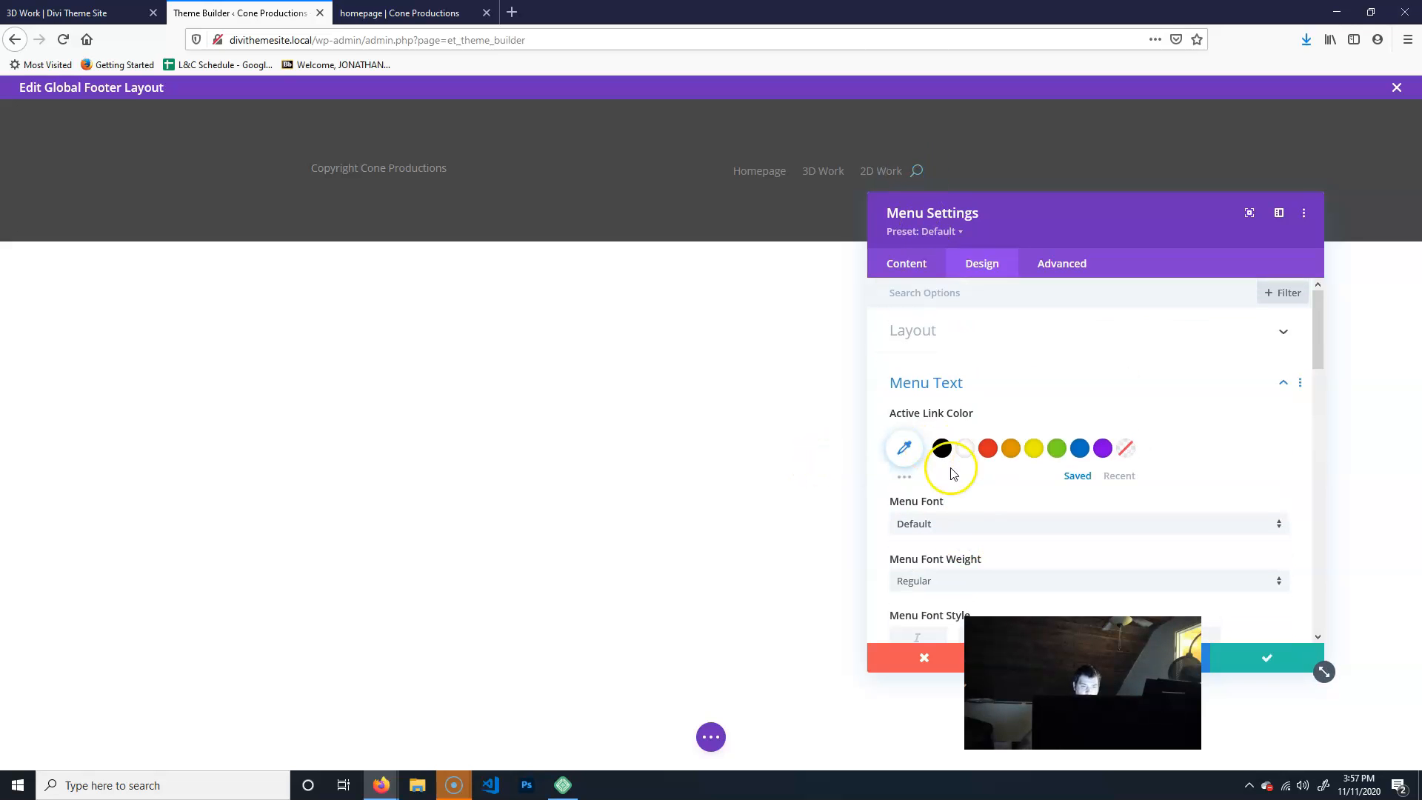
{"action": "left_click", "coordinate": [1262, 377]}
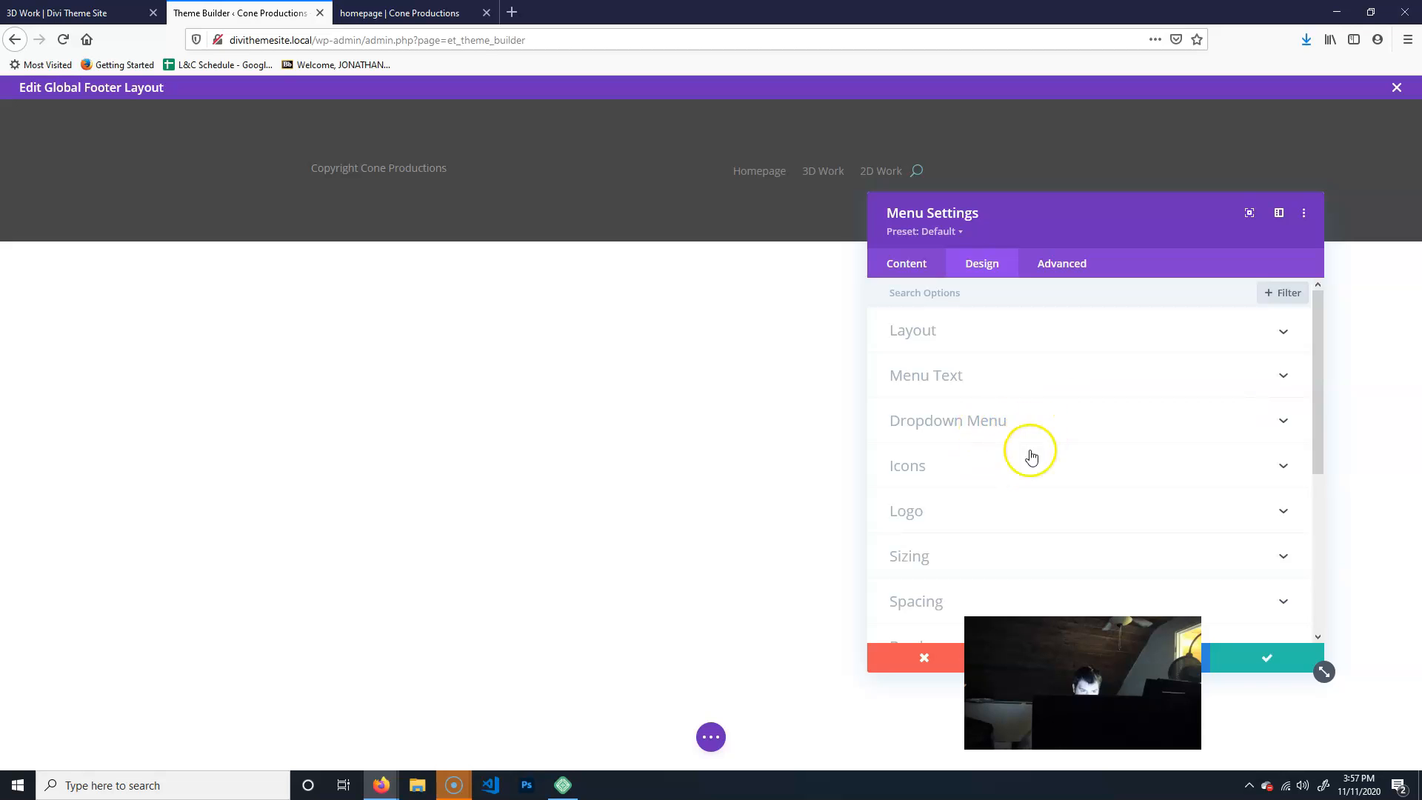
- Set the footer menu's search icon color to the same medium grey and accept the menu settings
{"action": "left_click", "coordinate": [1019, 475]}
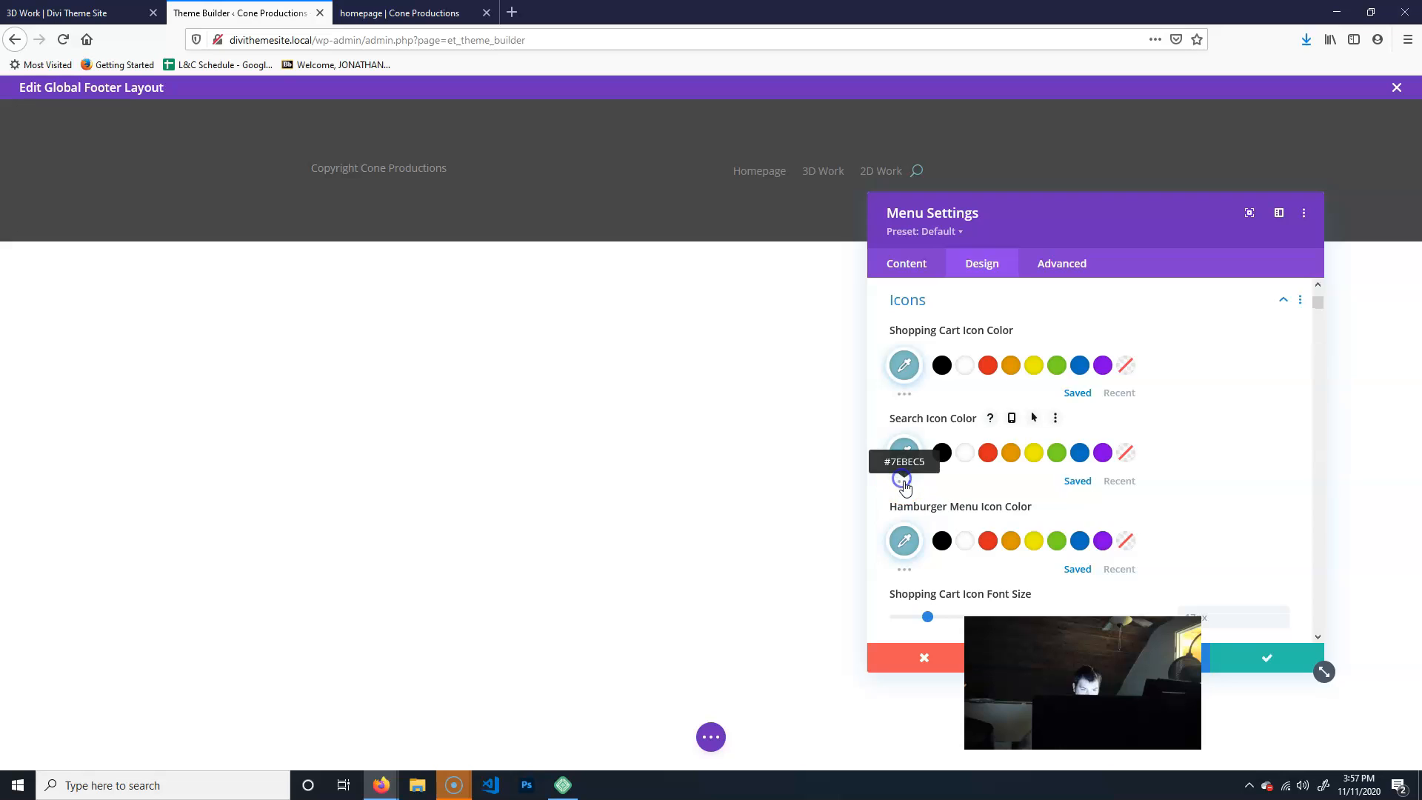
{"action": "left_click", "coordinate": [904, 481]}
{"action": "left_click", "coordinate": [1034, 511]}
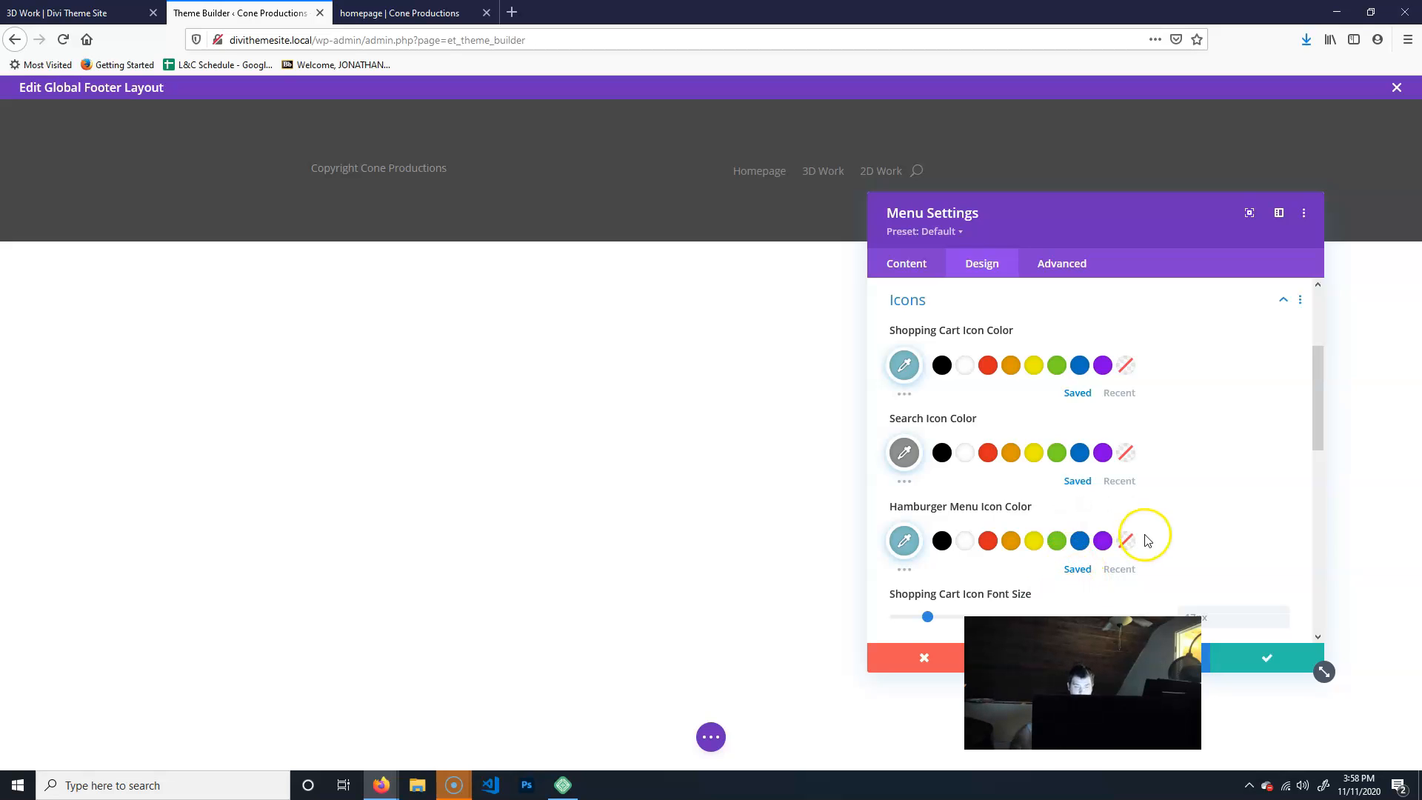
{"action": "scroll", "coordinate": [1148, 537], "scroll_direction": "down", "scroll_amount": 5}
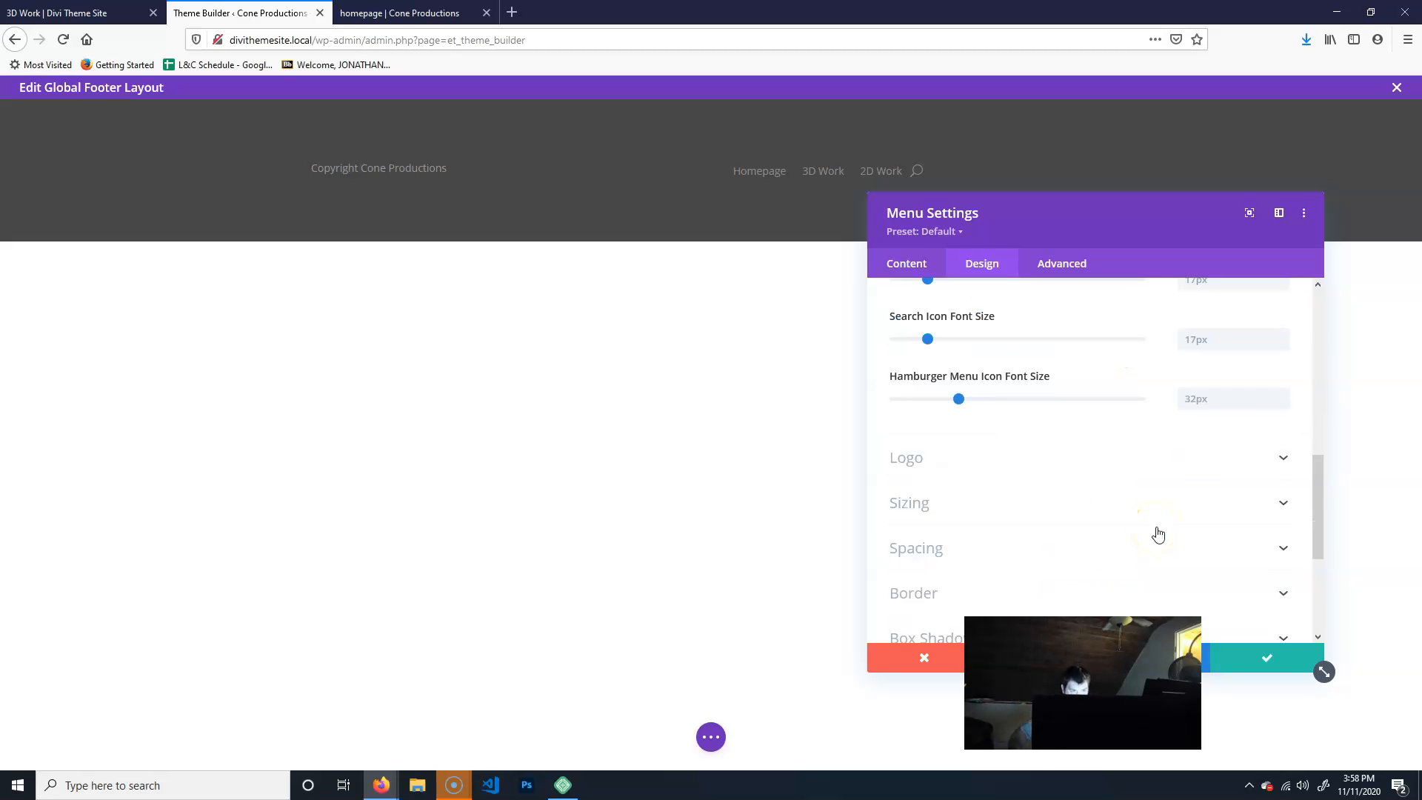
{"action": "left_click", "coordinate": [1265, 676]}
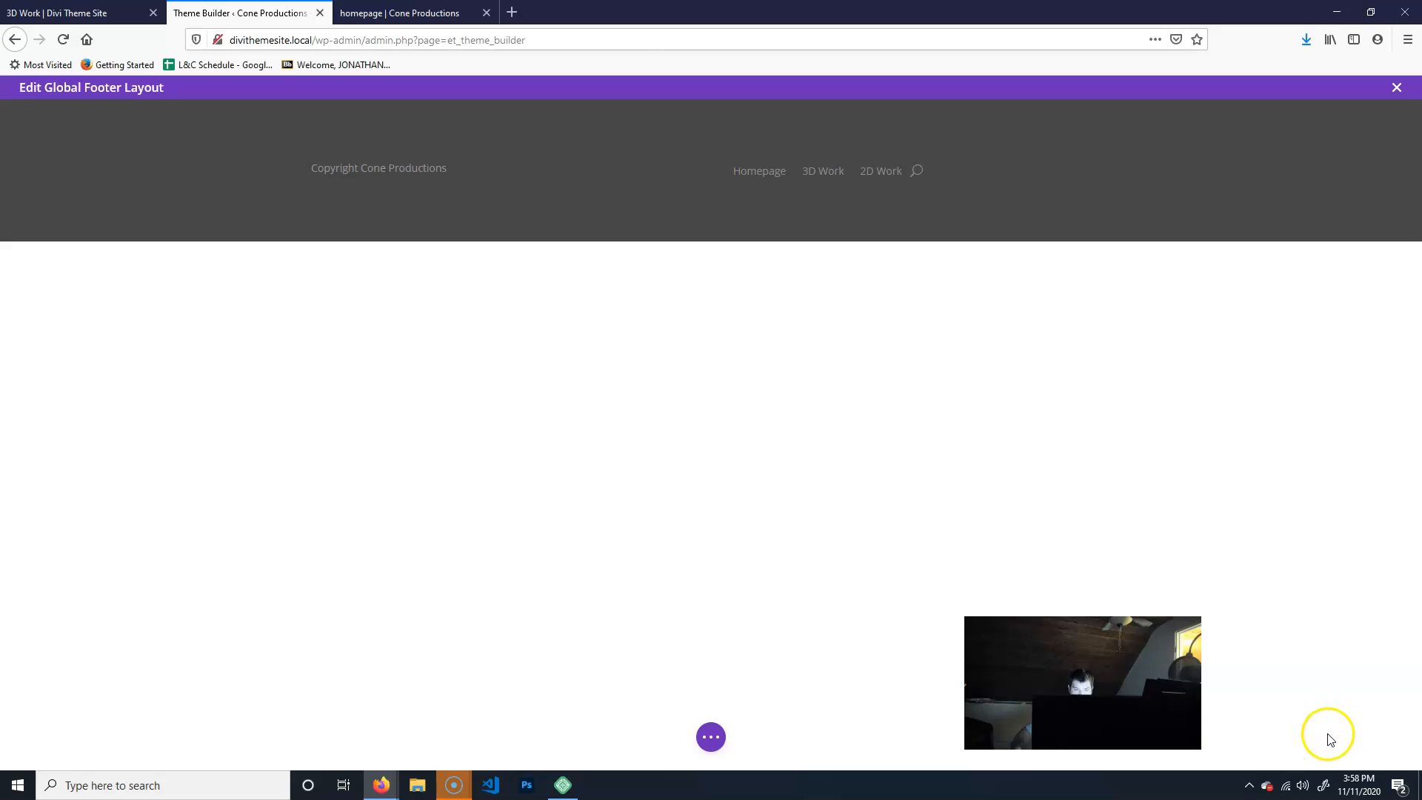
- Save and close the global footer layout, then save the Theme Builder changes
{"action": "left_click", "coordinate": [712, 737]}
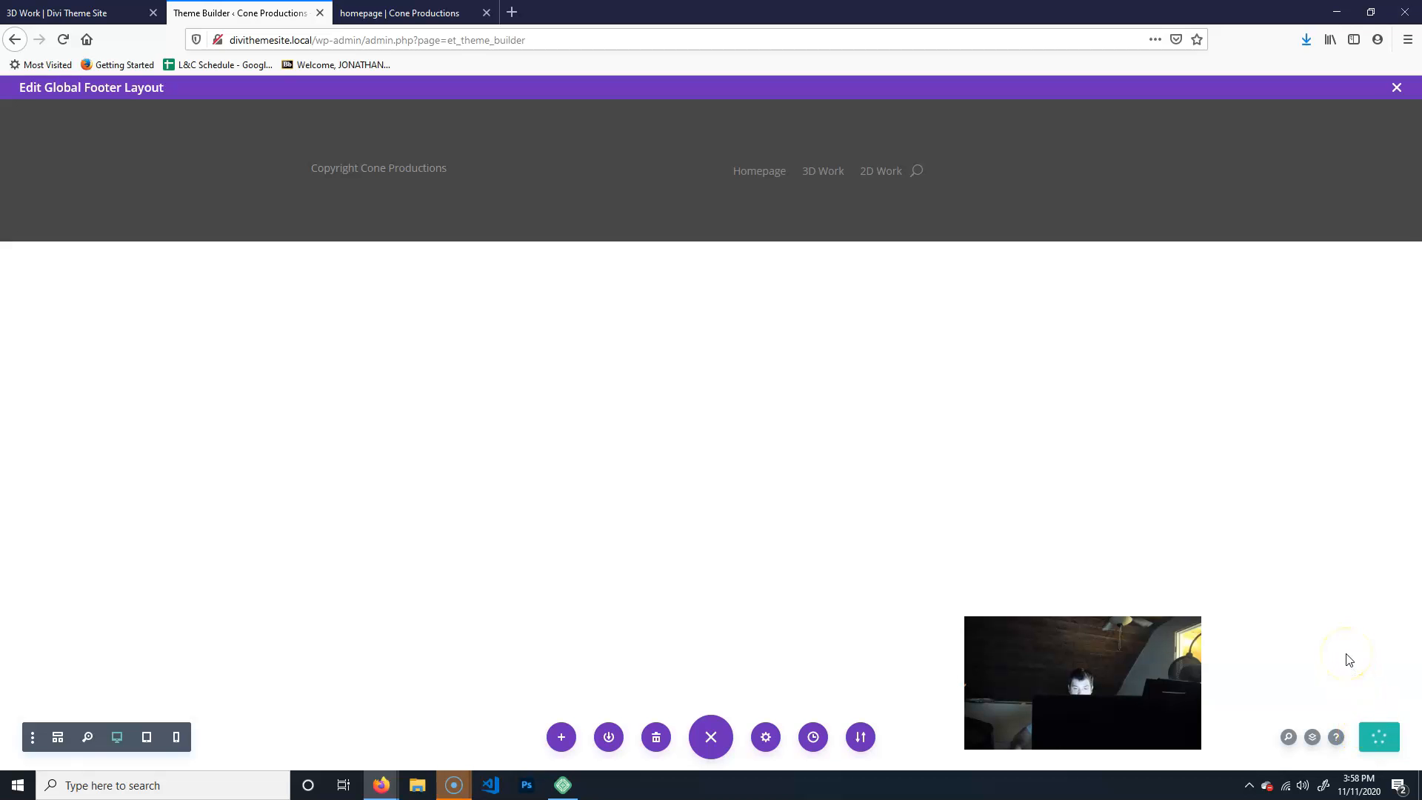
{"action": "left_click", "coordinate": [1397, 87]}
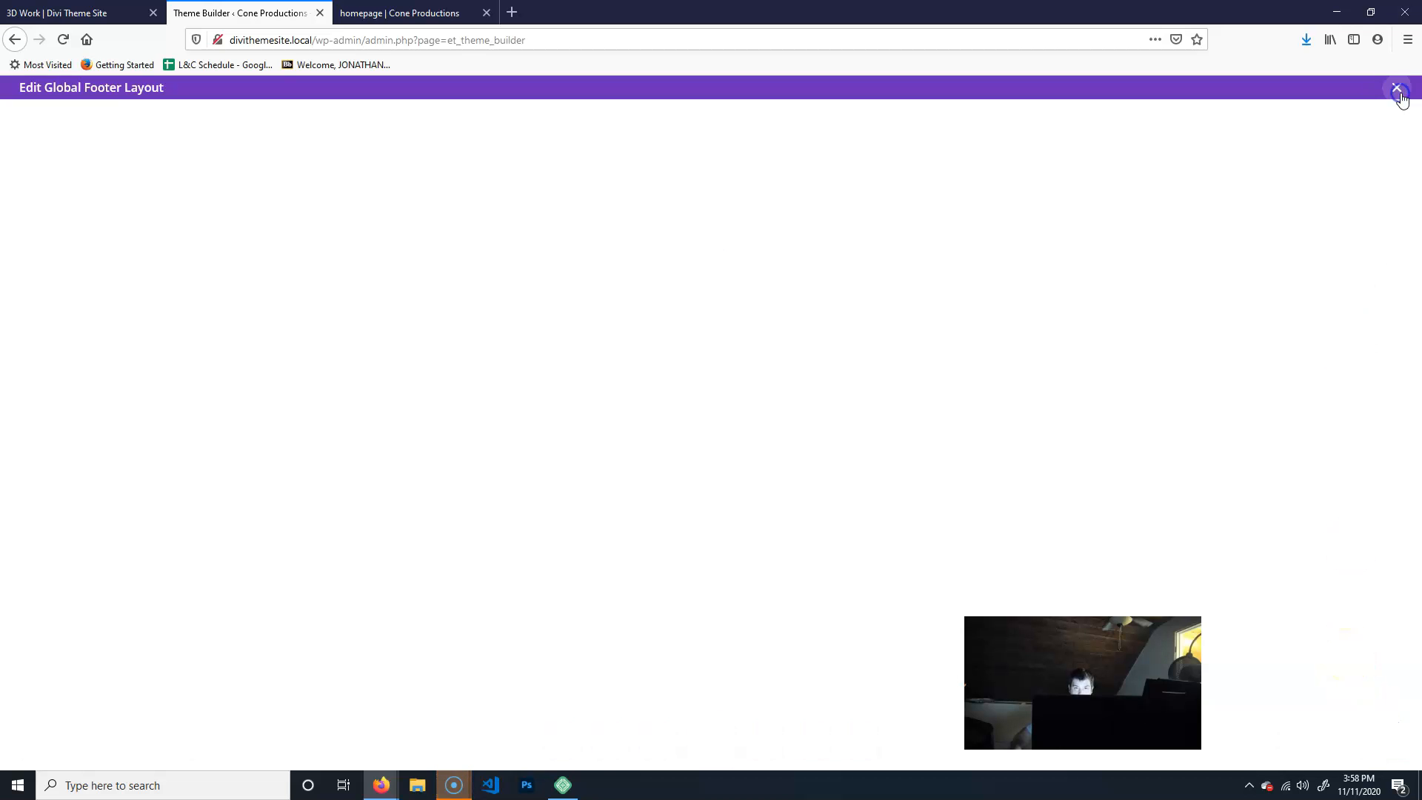
{"action": "left_click", "coordinate": [243, 137]}
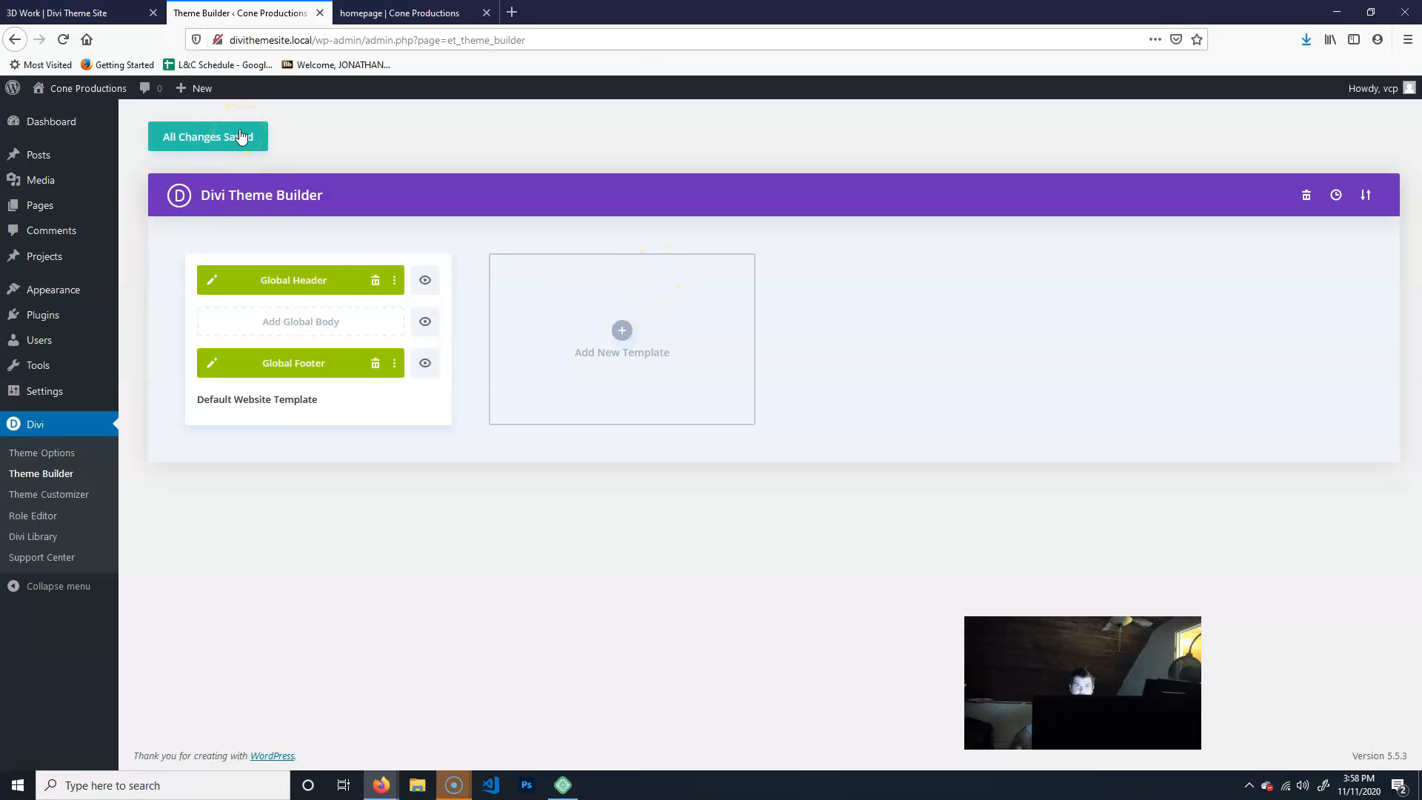
- Reload the live homepage and review the saved global footer and the rest of the page
{"action": "left_click", "coordinate": [418, 15]}
{"action": "left_click", "coordinate": [63, 40]}
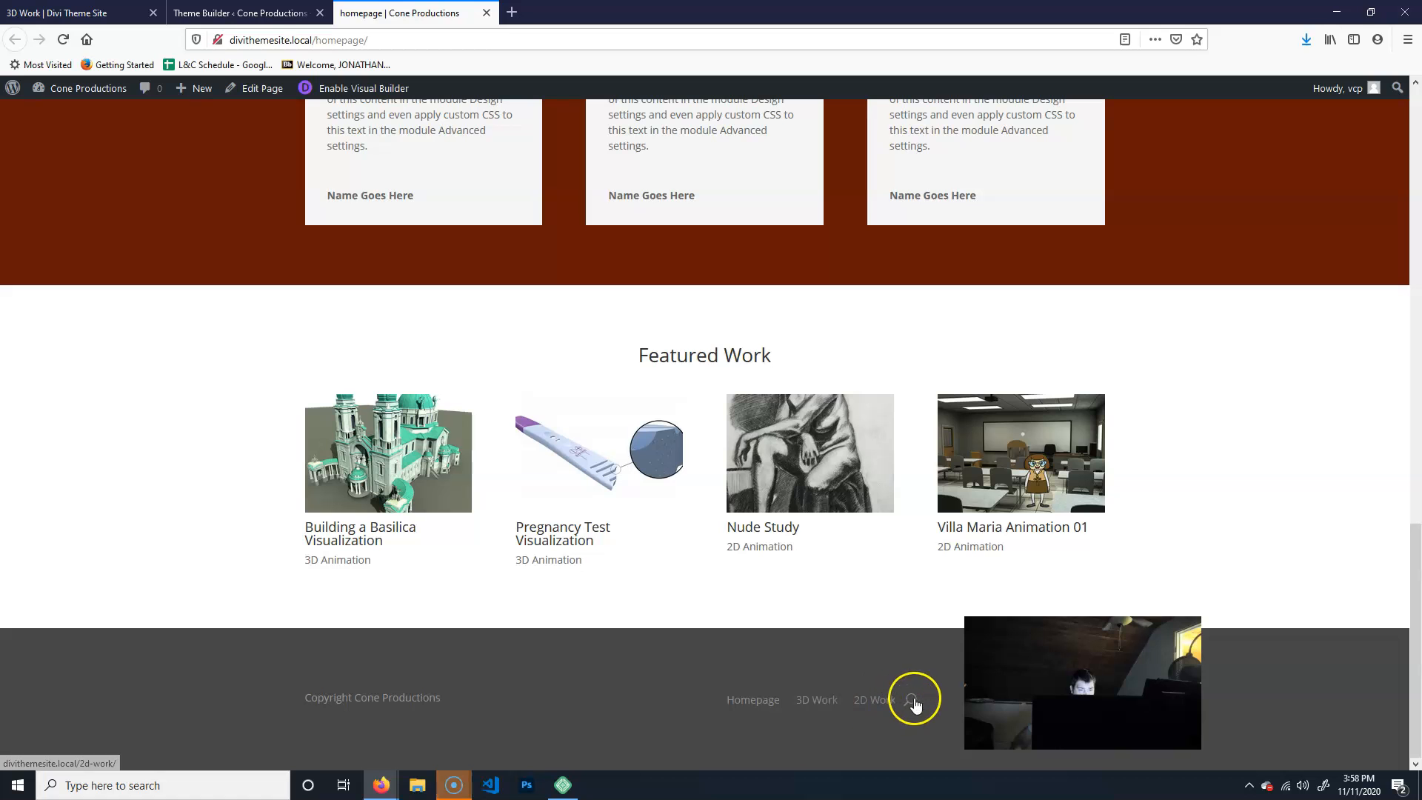
{"action": "scroll", "coordinate": [1143, 438], "scroll_direction": "up", "scroll_amount": 15}
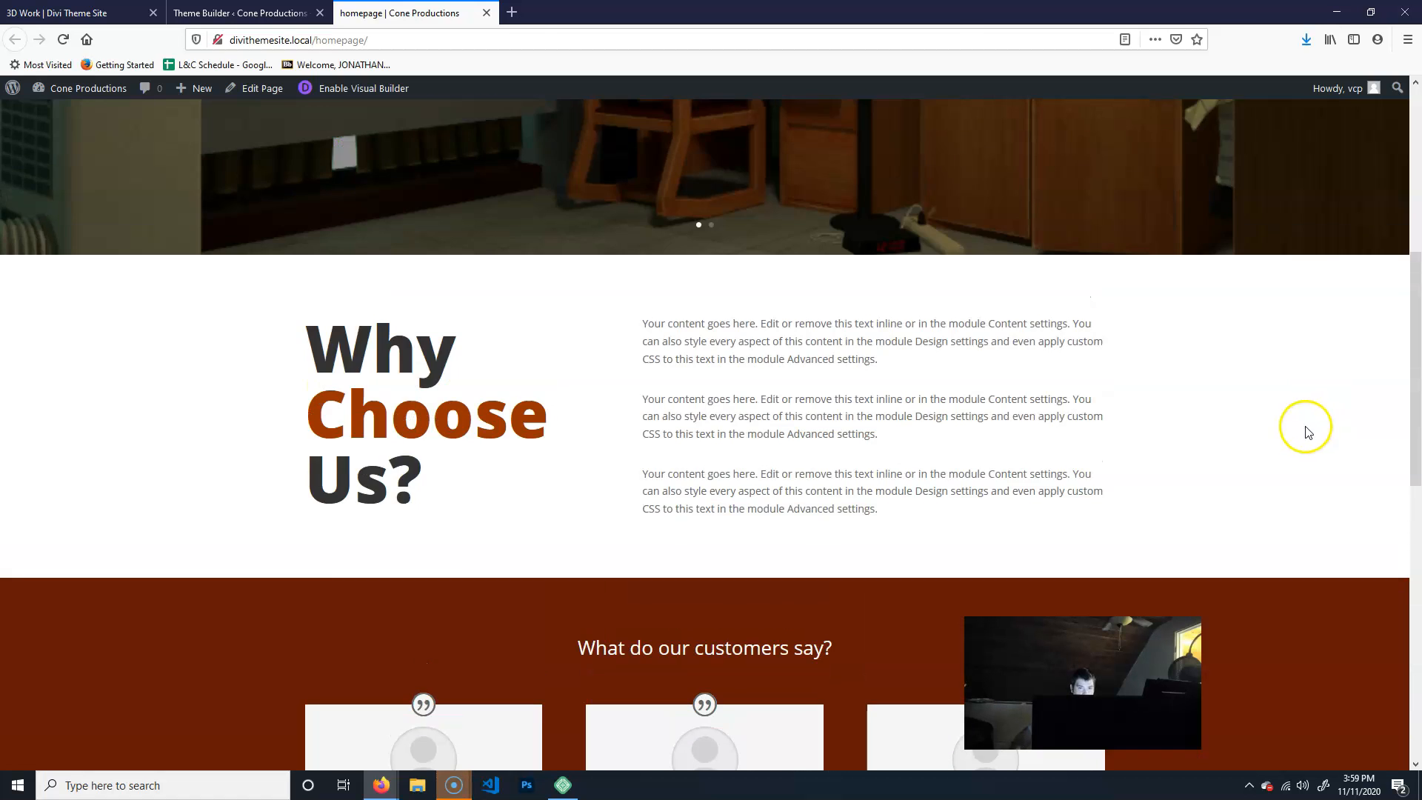
{"action": "scroll", "coordinate": [1291, 460], "scroll_direction": "up", "scroll_amount": 2}
- Open the site's 3D Work page and check it from the global header down to the footer
{"action": "left_click", "coordinate": [707, 222]}
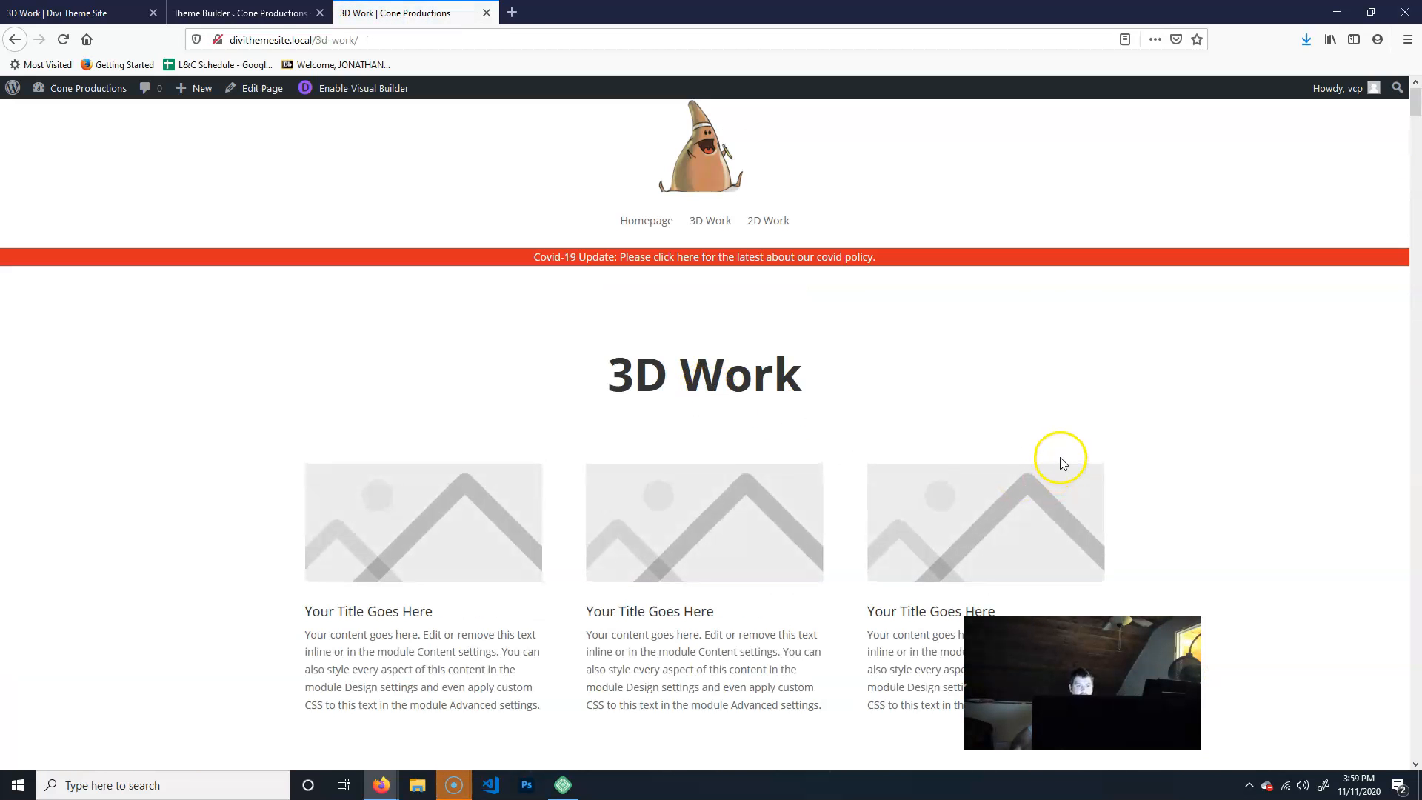
{"action": "scroll", "coordinate": [1380, 464], "scroll_direction": "down", "scroll_amount": 10}
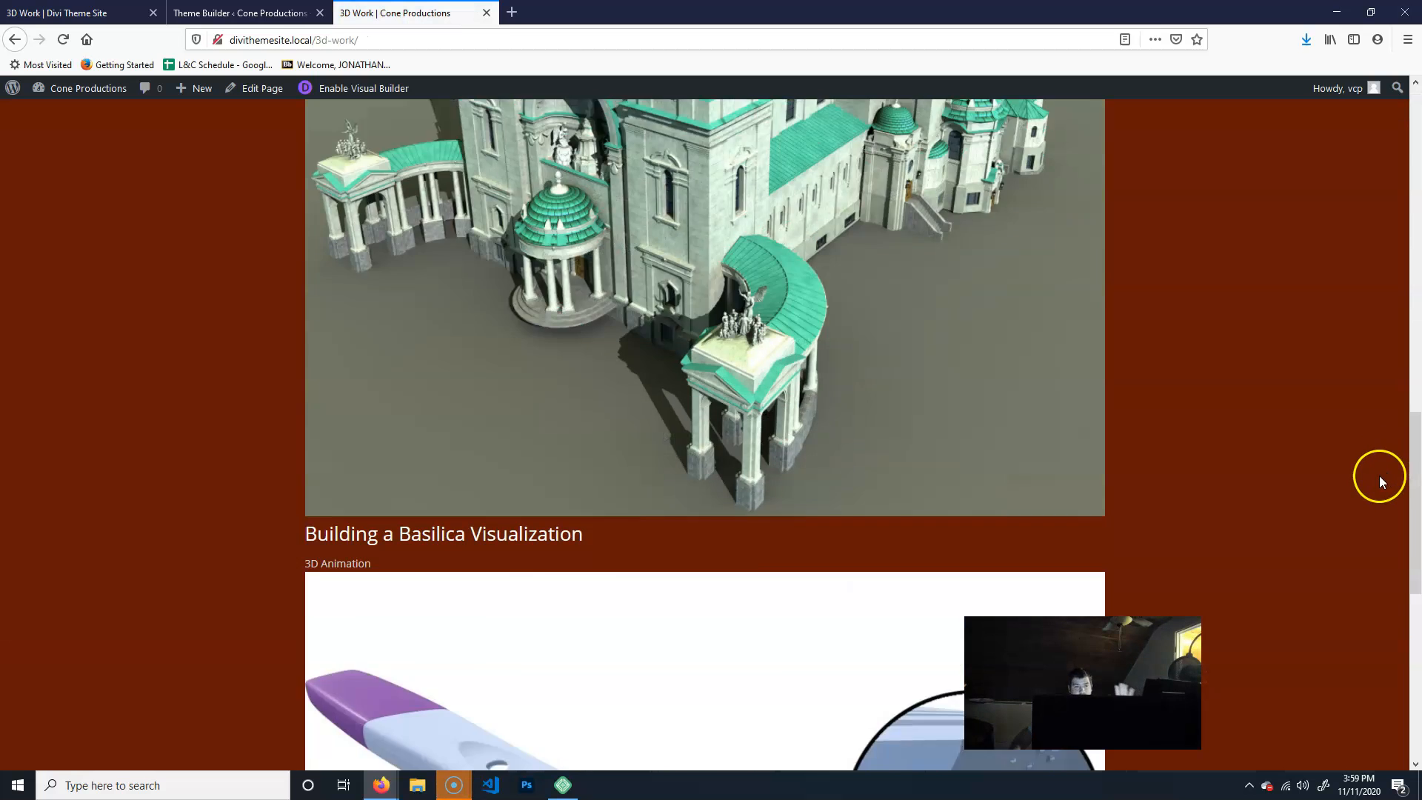
{"action": "scroll", "coordinate": [1383, 474], "scroll_direction": "down", "scroll_amount": 8}
{"action": "scroll", "coordinate": [1204, 405], "scroll_direction": "up", "scroll_amount": 9}
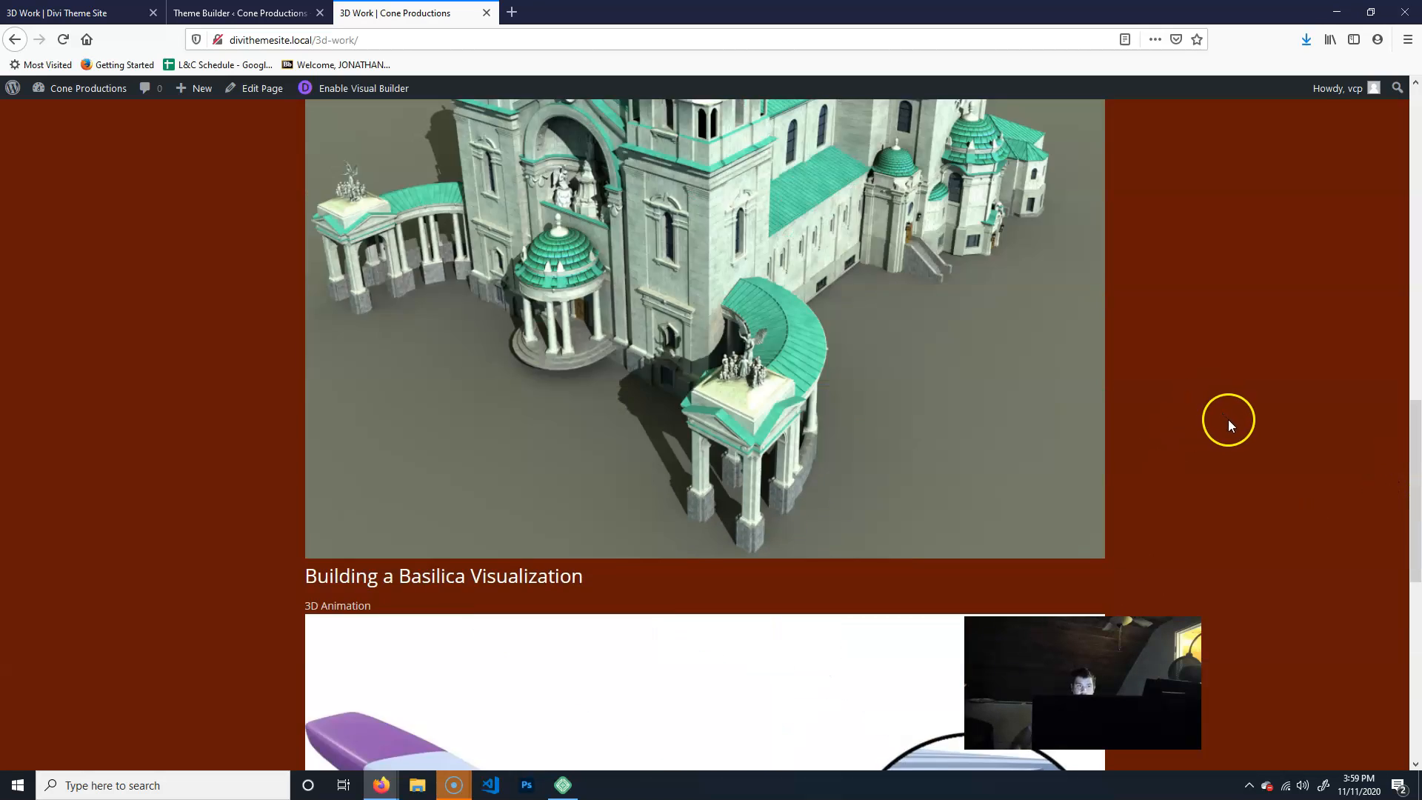
{"action": "scroll", "coordinate": [1229, 420], "scroll_direction": "up", "scroll_amount": 10}
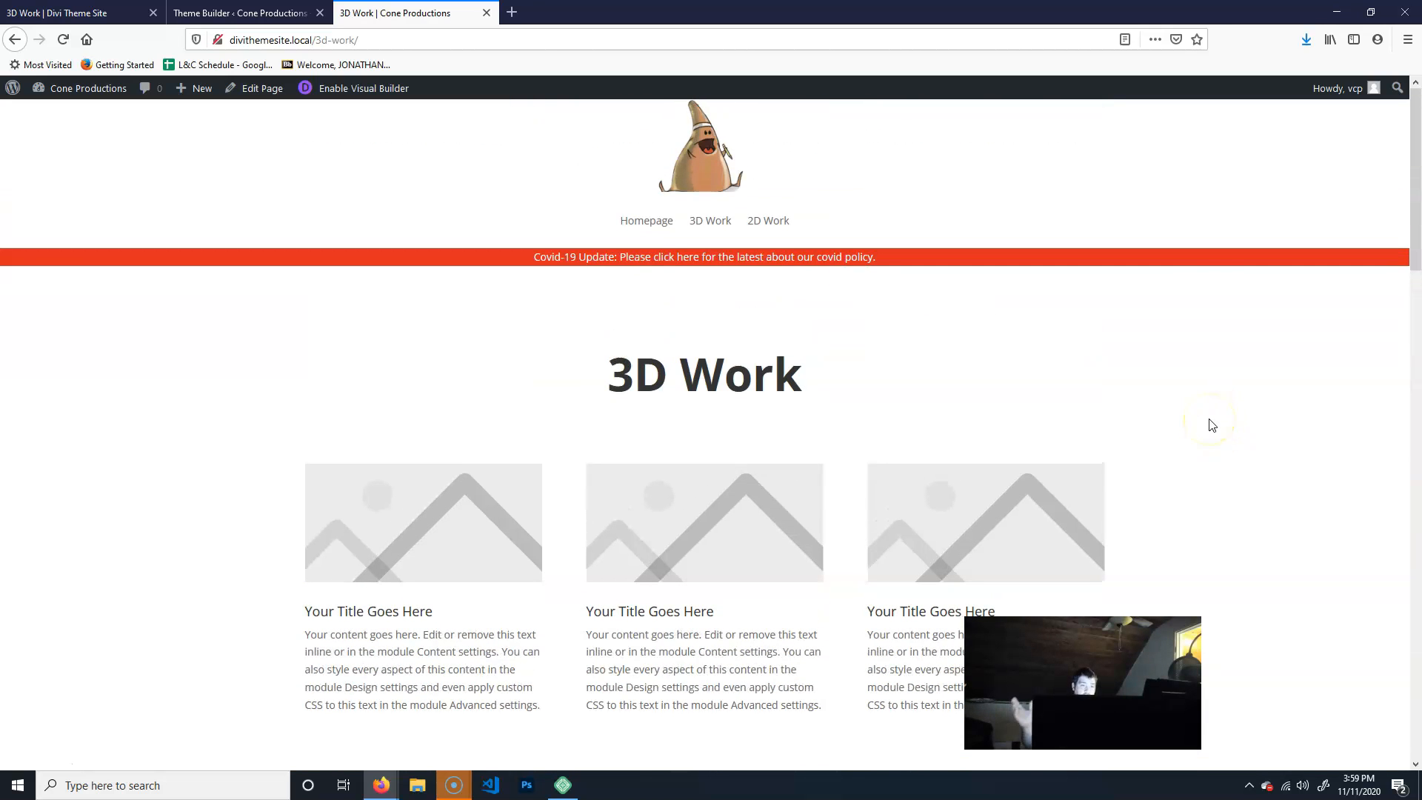